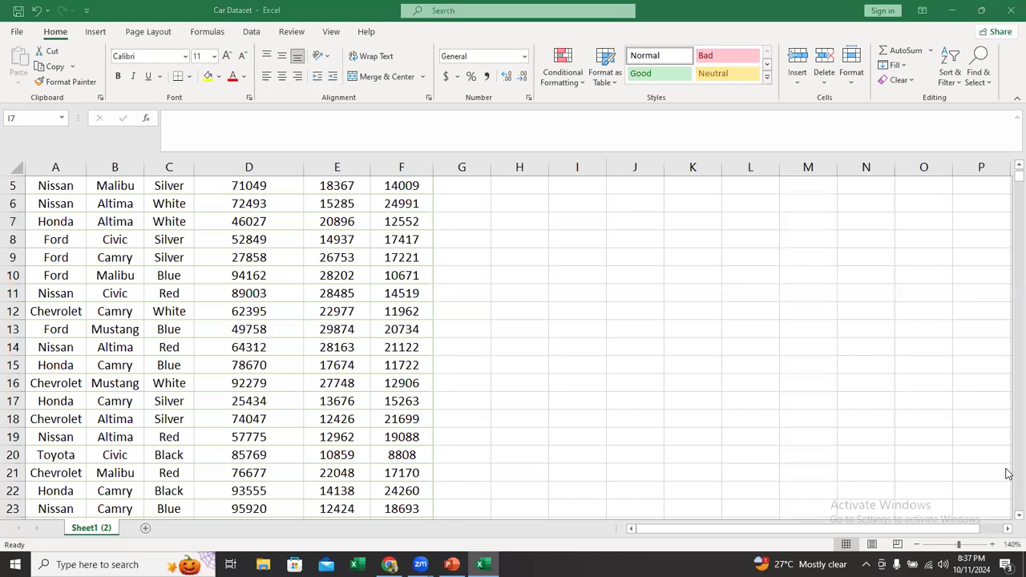
Step: Review the car dataset's column headers from Make through Mileage and the first price value
{"action": "left_click", "coordinate": [1007, 173]}
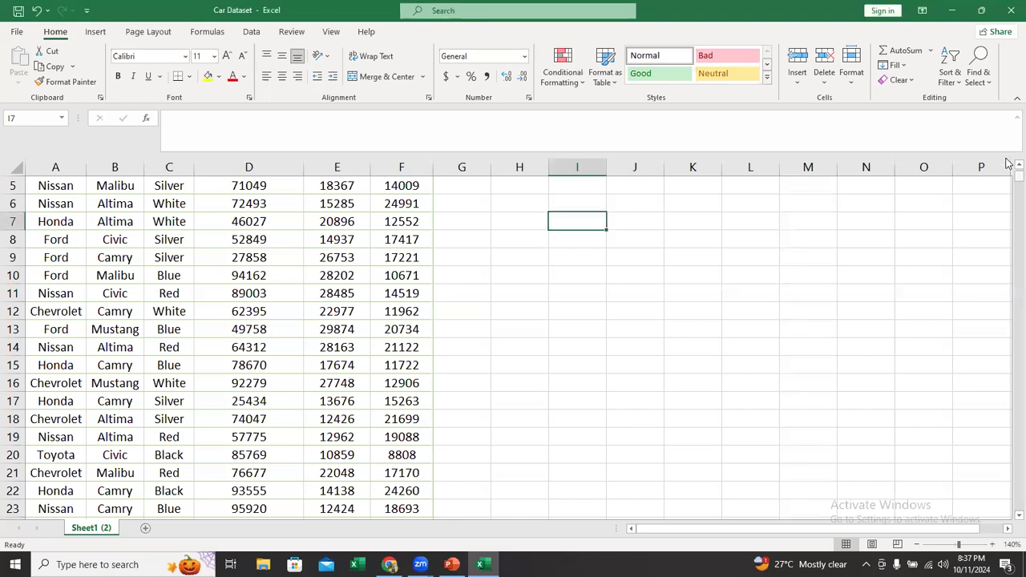
{"action": "scroll", "coordinate": [1008, 170], "scroll_direction": "up", "scroll_amount": 2}
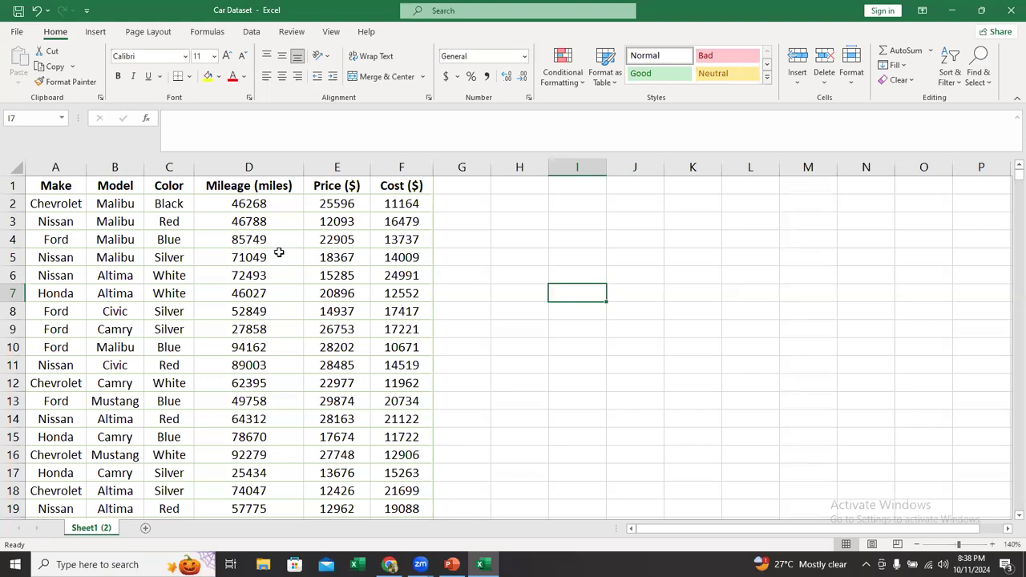
{"action": "left_click", "coordinate": [38, 185]}
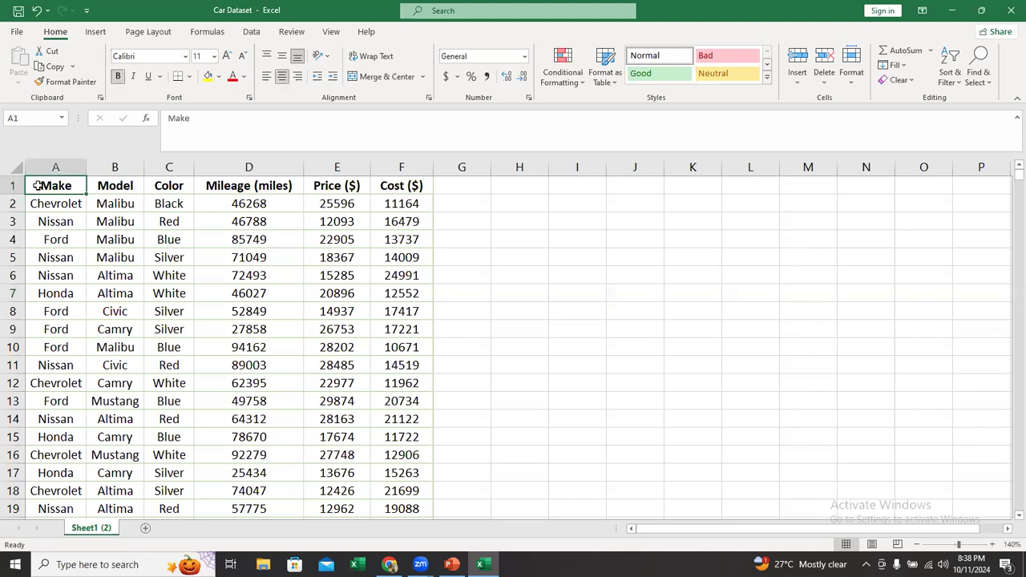
{"action": "left_click", "coordinate": [114, 187]}
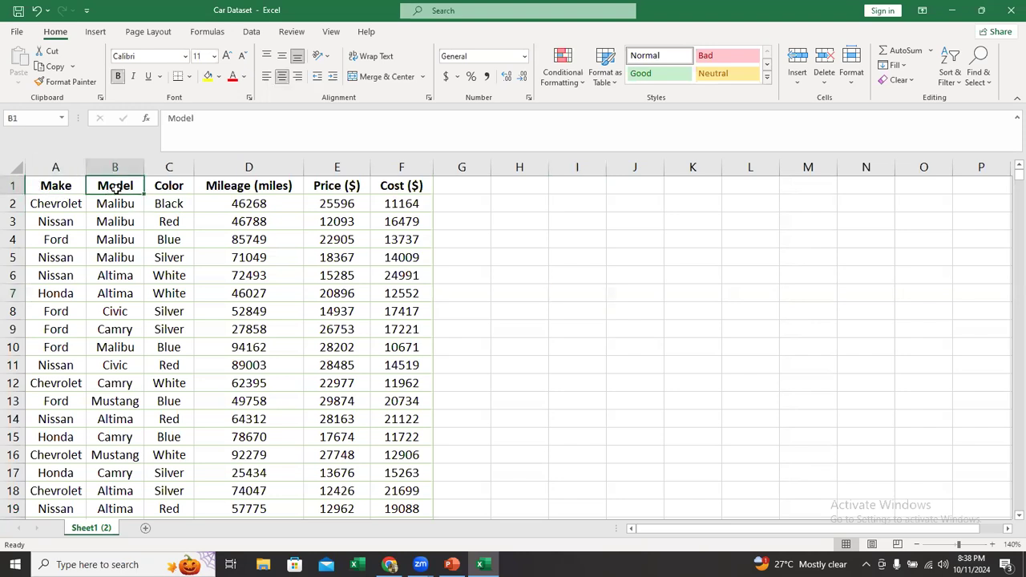
{"action": "left_click", "coordinate": [163, 186]}
{"action": "left_click", "coordinate": [243, 183]}
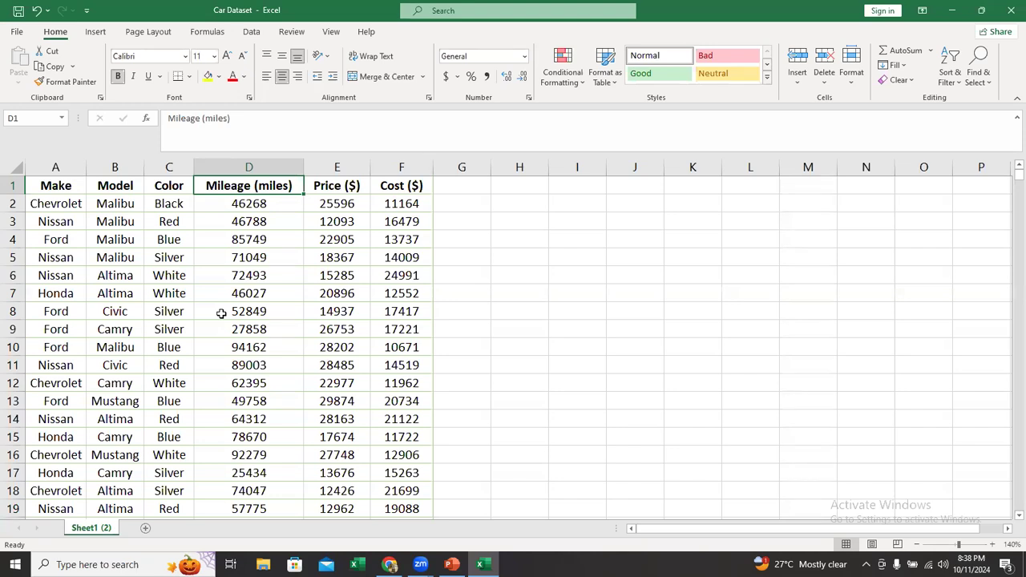
{"action": "left_click", "coordinate": [333, 203]}
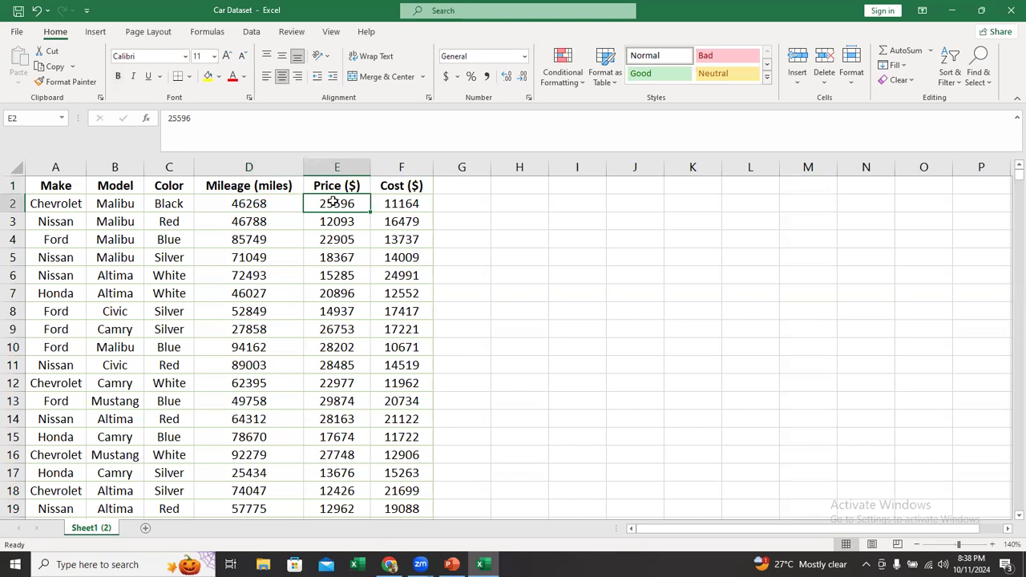
Step: Try adding the first car's price and cost in G2 with a SUM of E2:F2, and undo the entry
{"action": "left_click", "coordinate": [461, 201]}
{"action": "type", "text": "=sum"}
{"action": "key", "text": "Tab"}
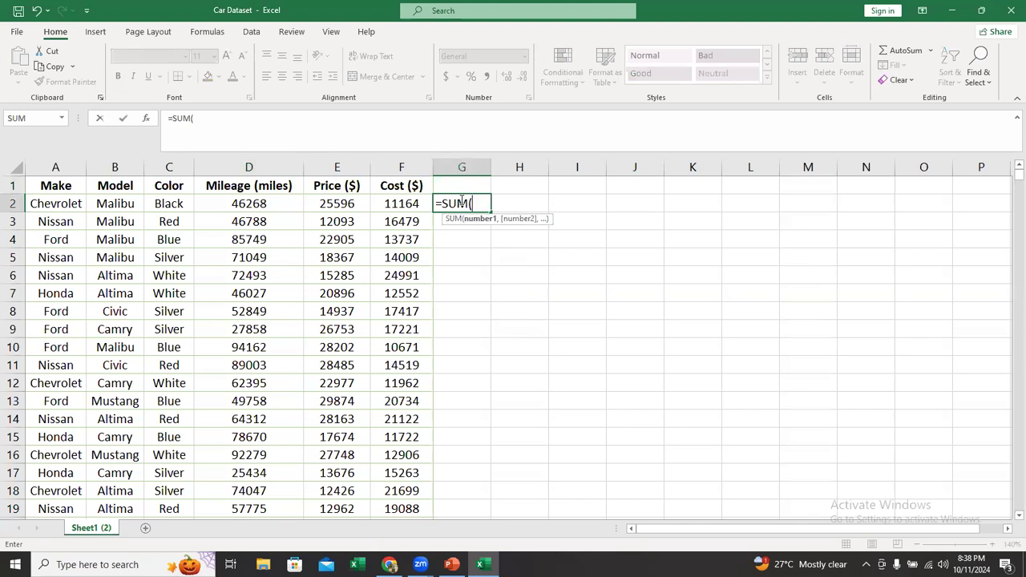
{"action": "left_click_drag", "start_coordinate": [324, 203], "coordinate": [405, 210]}
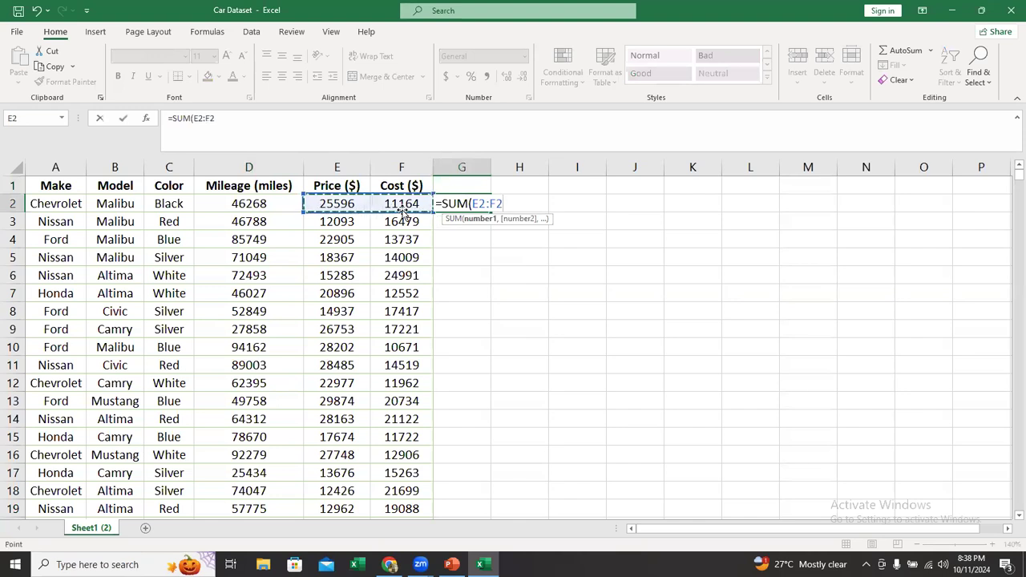
{"action": "key", "text": "Return"}
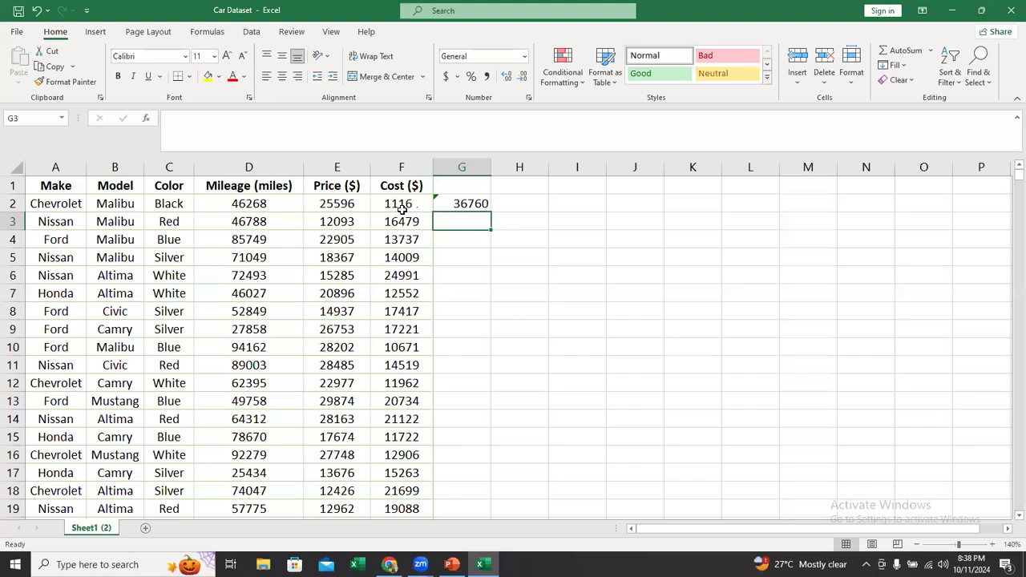
{"action": "key", "text": "ctrl+z"}
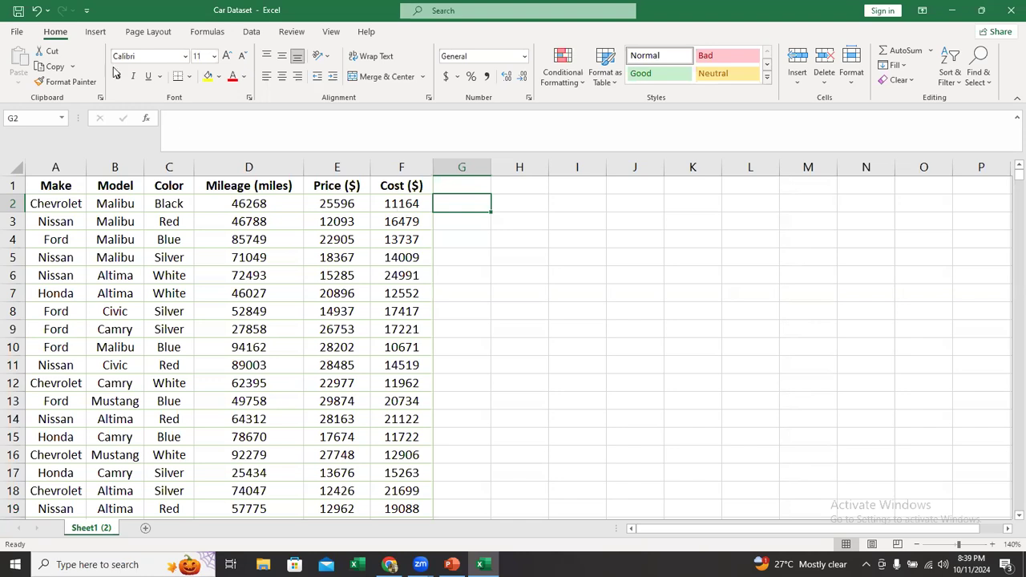
{"action": "left_click", "coordinate": [86, 35]}
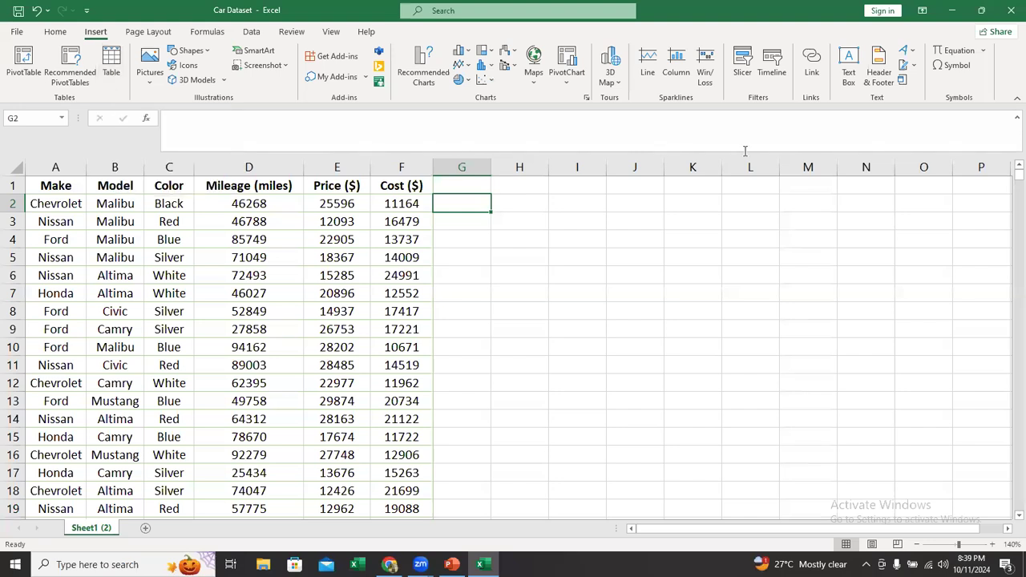
{"action": "key", "text": "alt+Tab"}
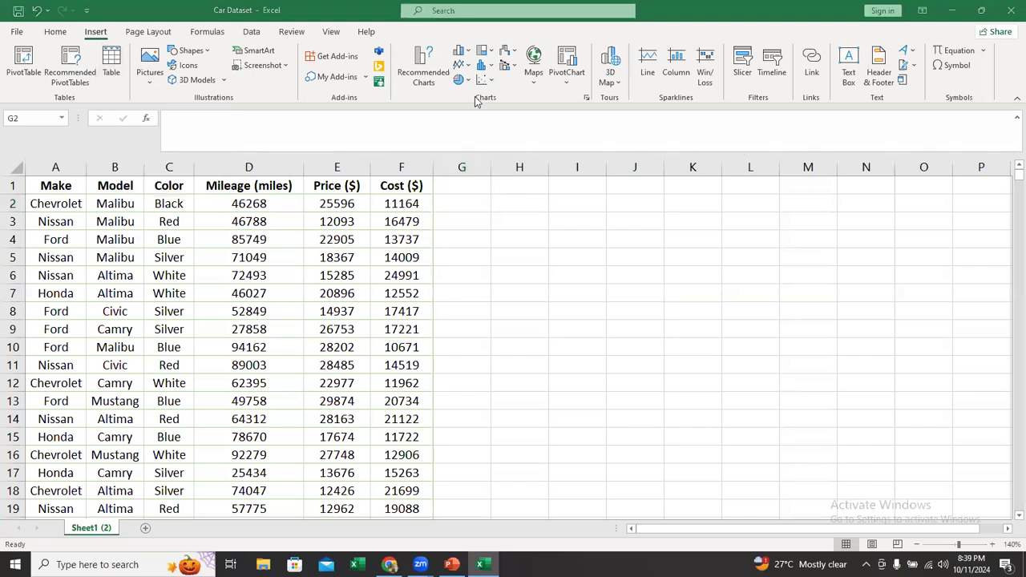
{"action": "key", "text": "alt+Tab"}
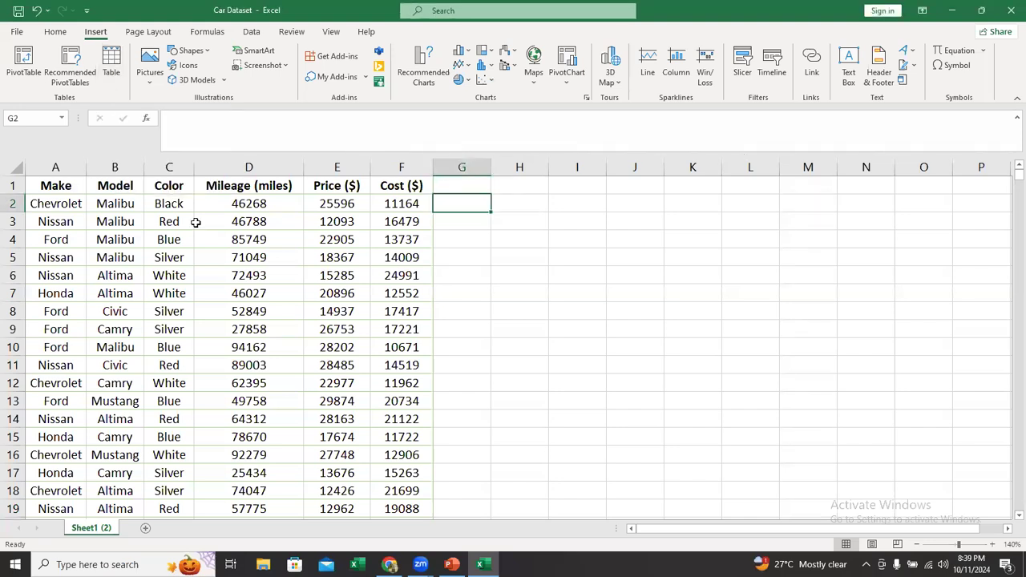
{"action": "left_click", "coordinate": [112, 78]}
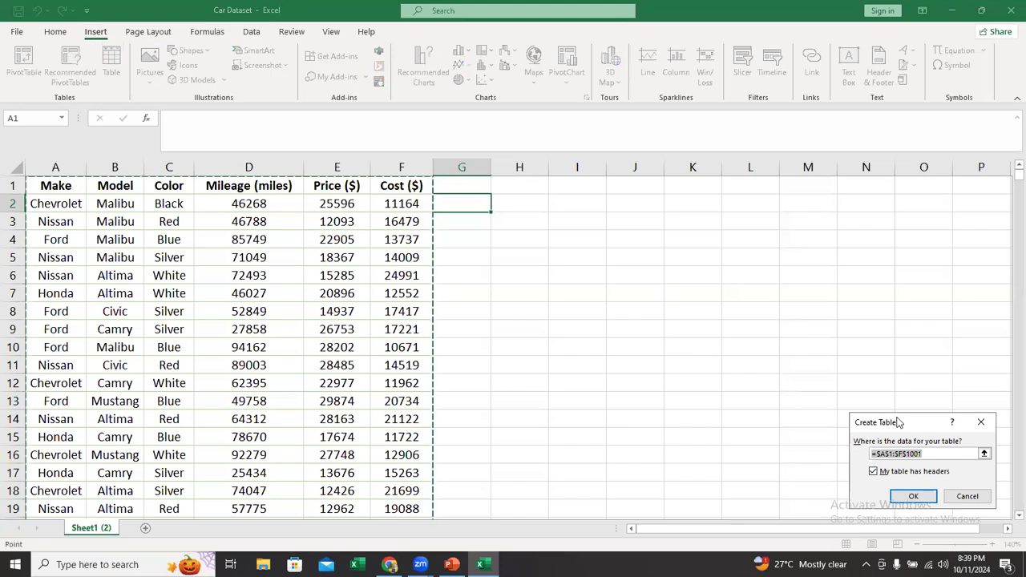
{"action": "left_click_drag", "start_coordinate": [898, 423], "coordinate": [607, 248]}
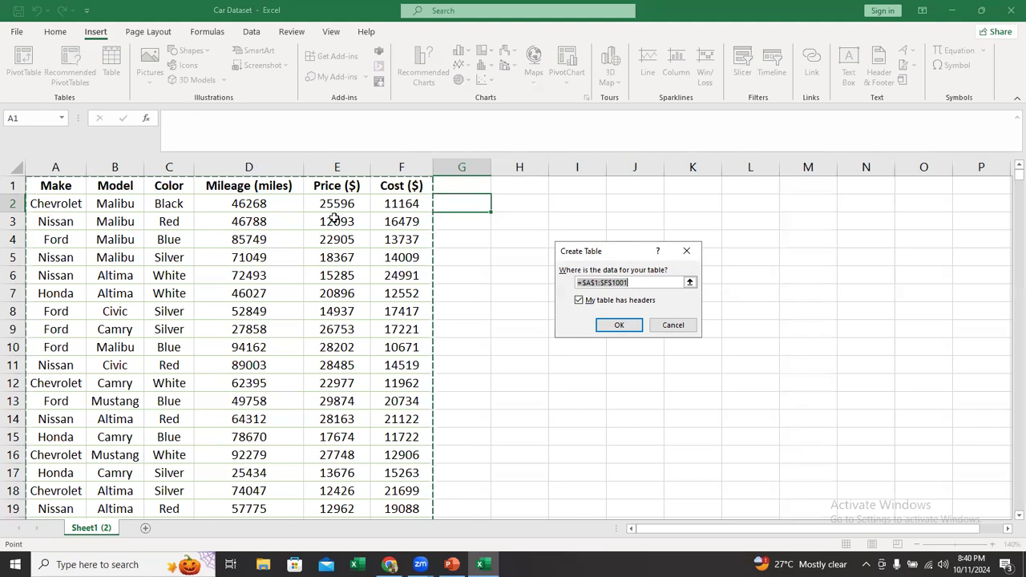
{"action": "key", "text": "Escape"}
{"action": "left_click", "coordinate": [171, 262]}
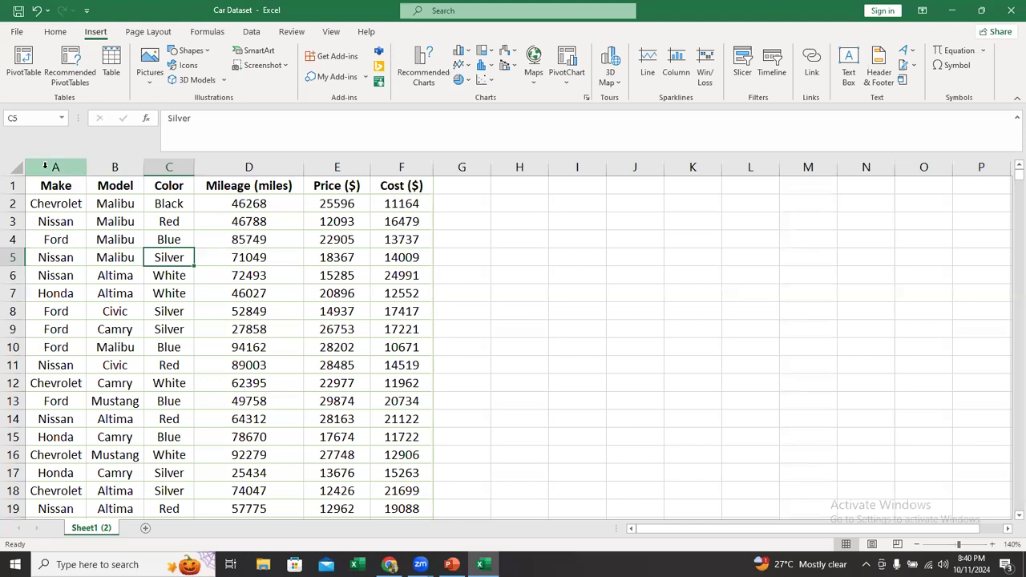
{"action": "left_click_drag", "start_coordinate": [46, 166], "coordinate": [392, 195]}
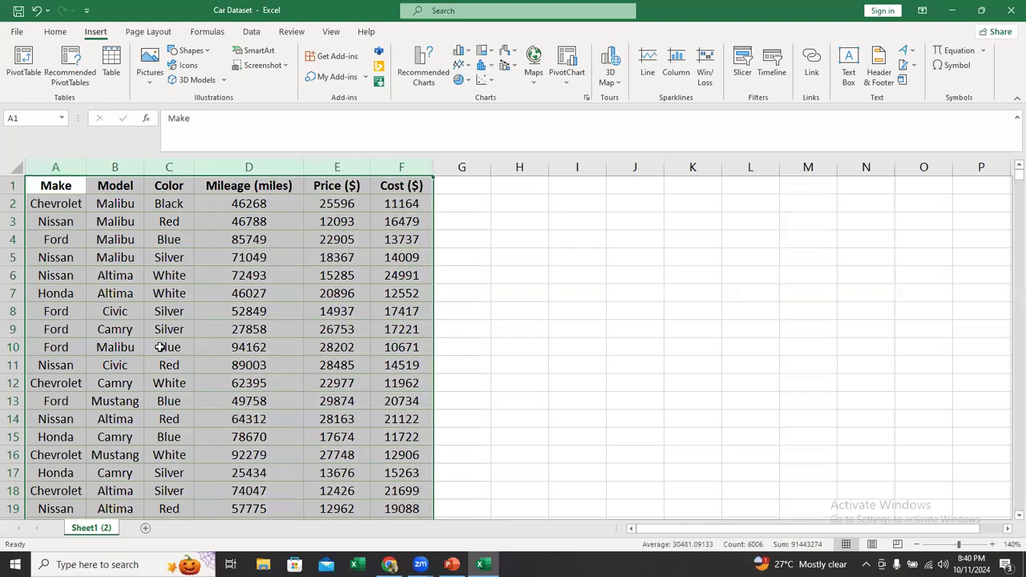
{"action": "left_click", "coordinate": [245, 275]}
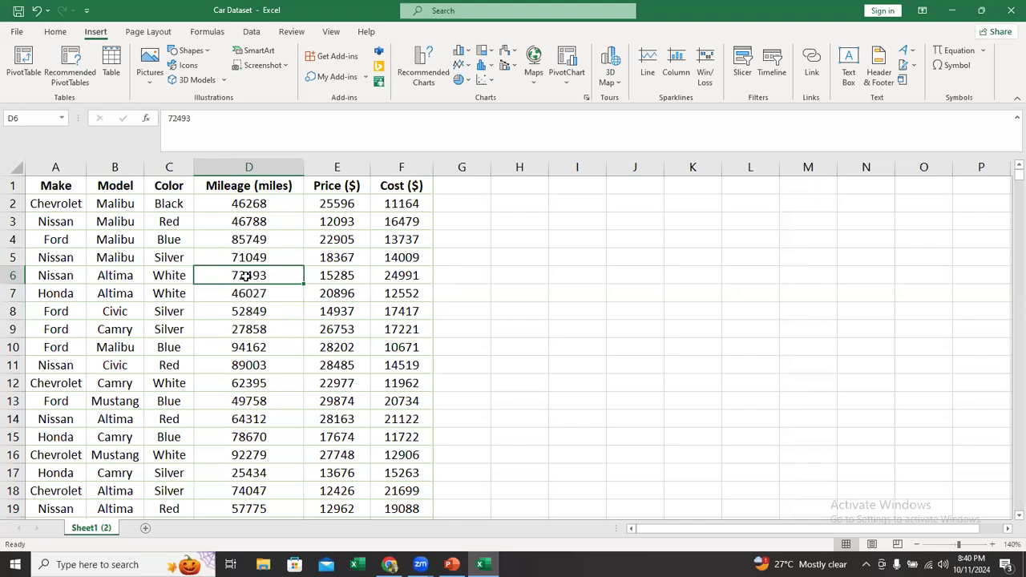
{"action": "left_click", "coordinate": [223, 312]}
{"action": "left_click", "coordinate": [121, 261]}
{"action": "left_click", "coordinate": [284, 369]}
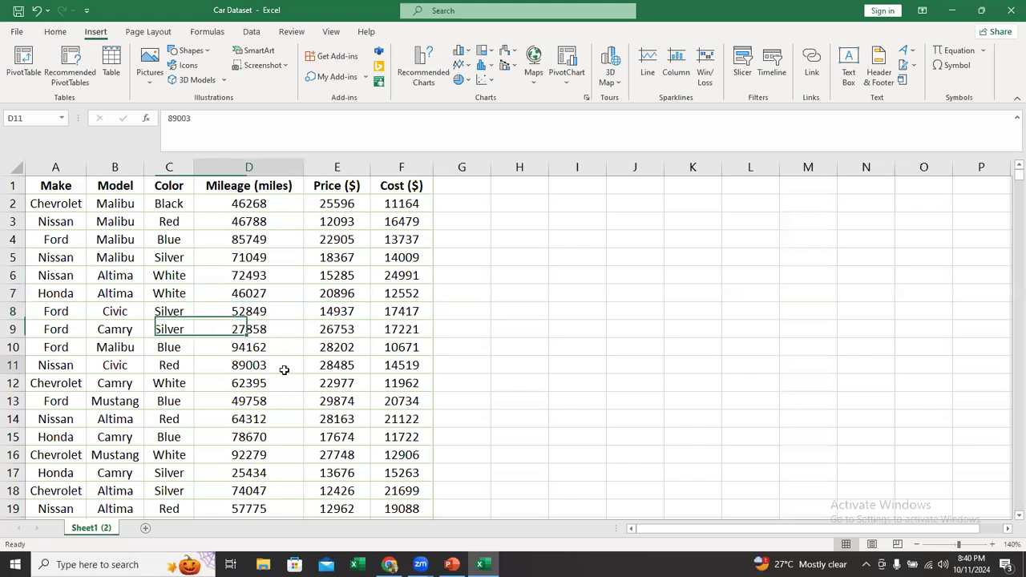
{"action": "left_click", "coordinate": [343, 248]}
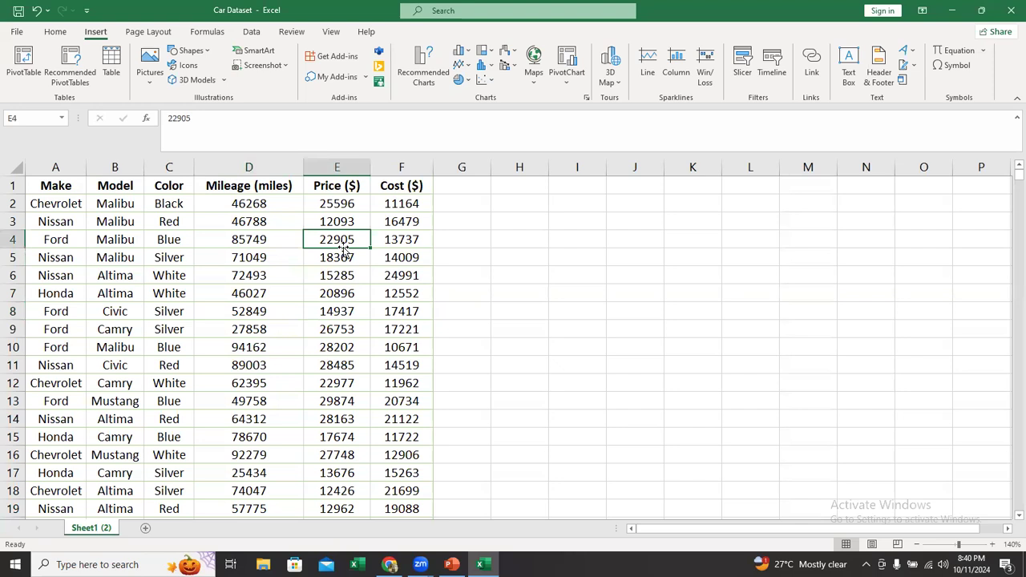
{"action": "left_click", "coordinate": [200, 241]}
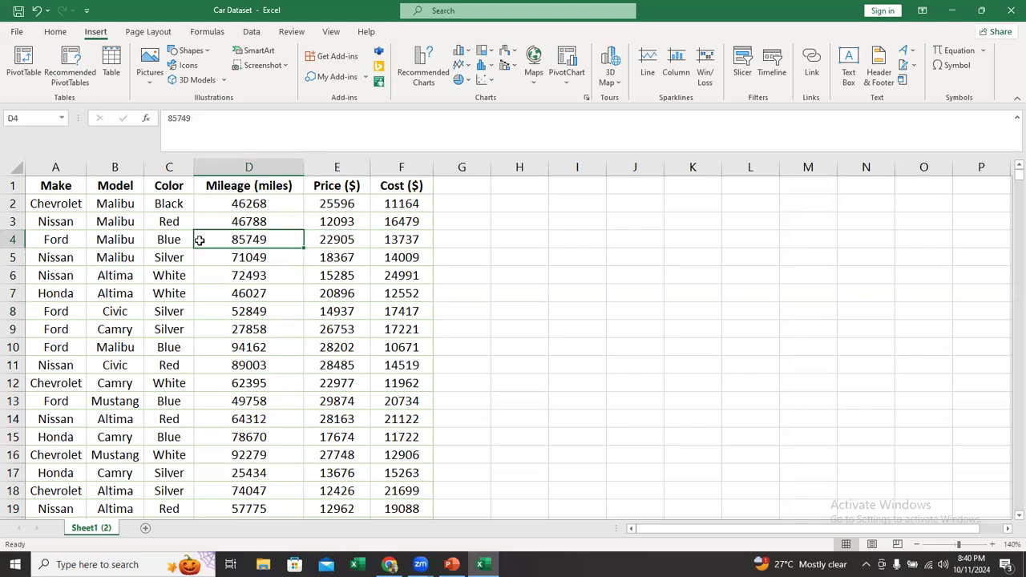
{"action": "left_click", "coordinate": [589, 281]}
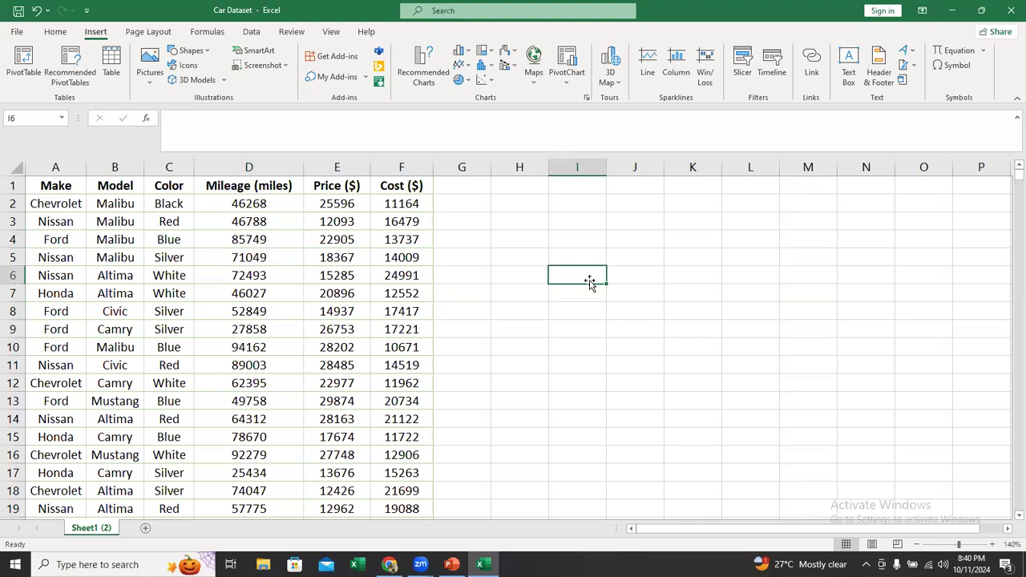
Step: Select cell C4 inside the dataset and approve the meeting participant's request to record
{"action": "left_click", "coordinate": [190, 242]}
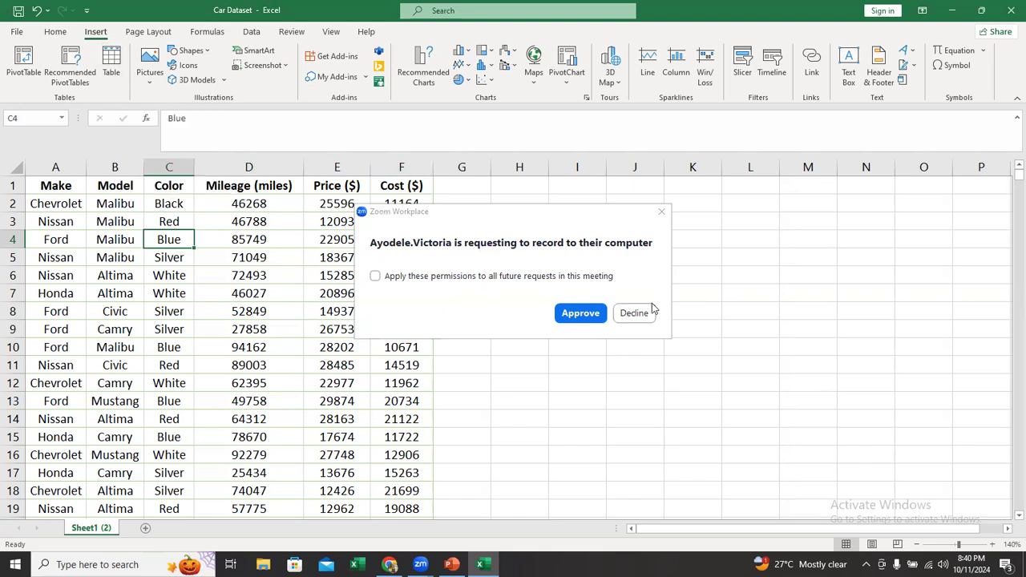
{"action": "left_click", "coordinate": [578, 314]}
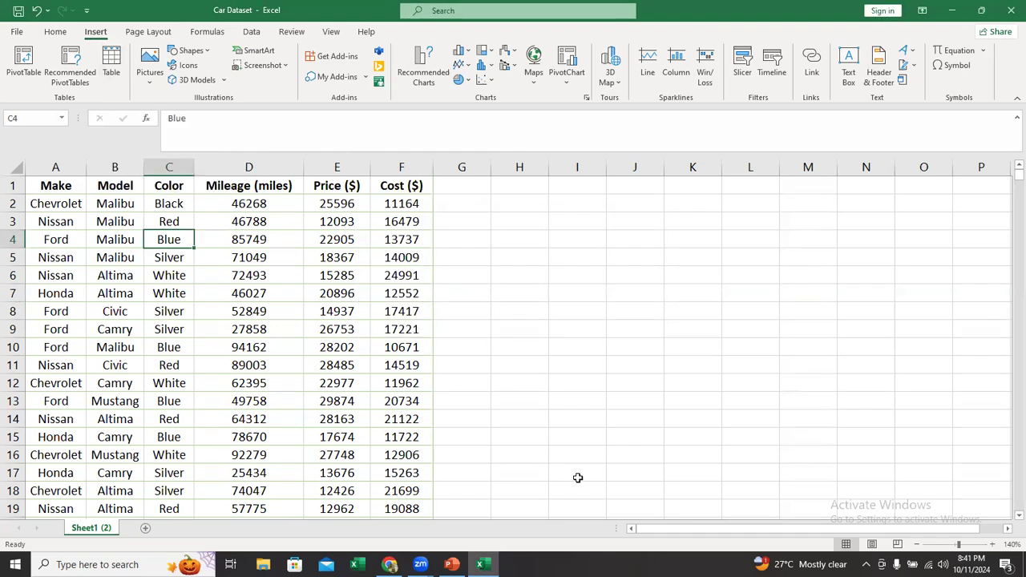
Step: Create a table from the data range $A$1:$F$1001, keeping the option that the table has headers
{"action": "left_click", "coordinate": [111, 64]}
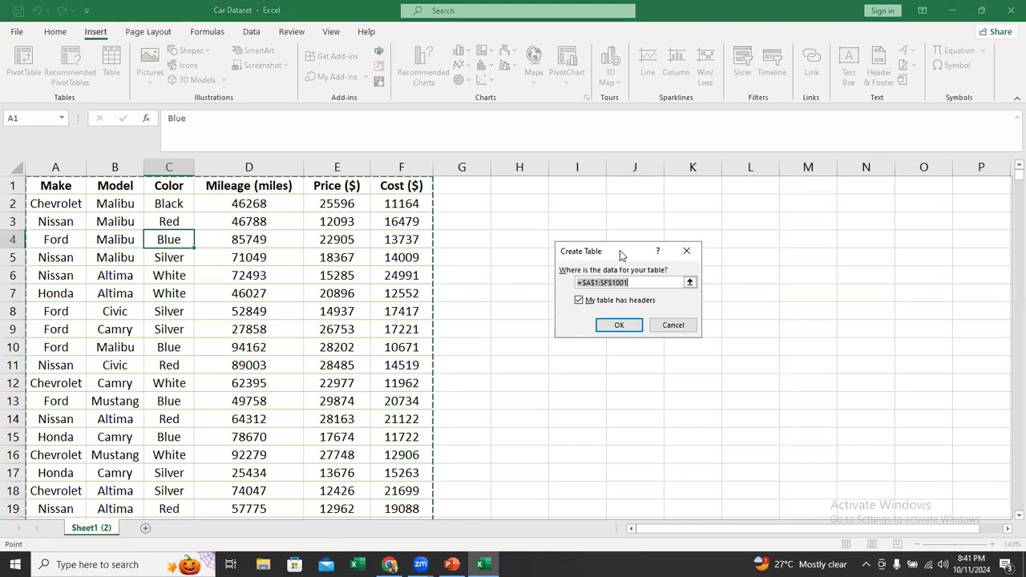
{"action": "key", "text": "super+d"}
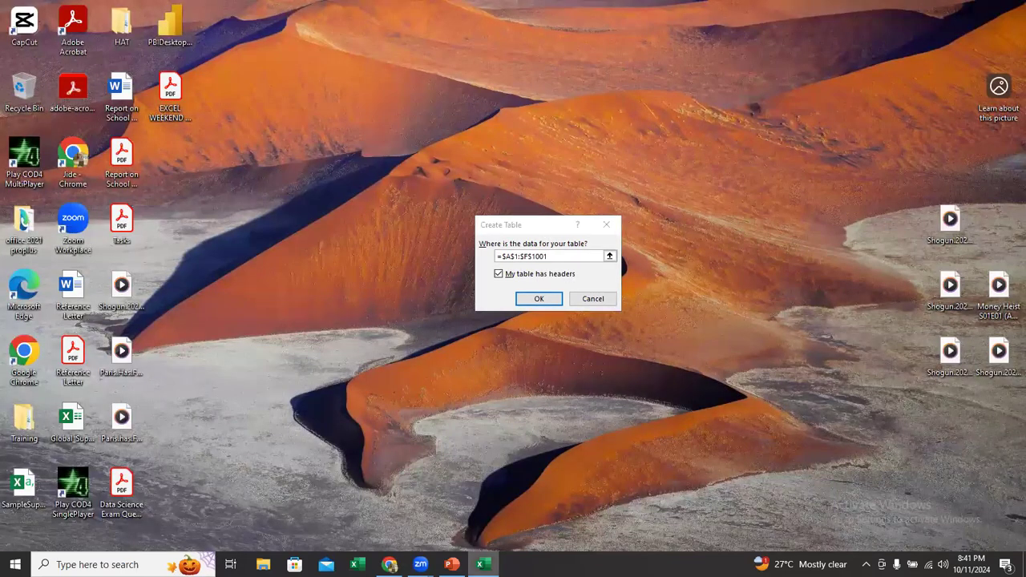
{"action": "left_click", "coordinate": [508, 291]}
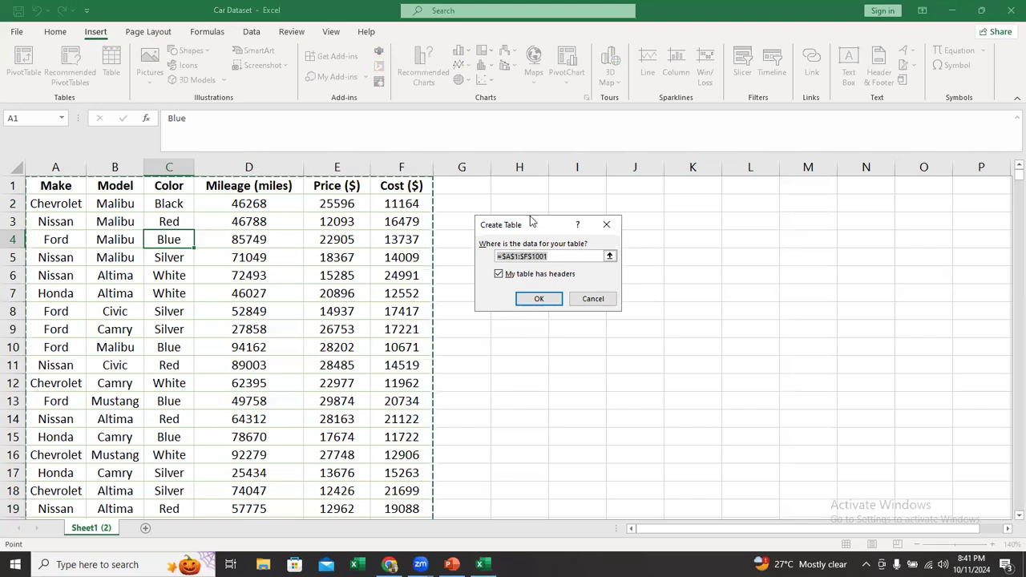
{"action": "left_click_drag", "start_coordinate": [532, 222], "coordinate": [509, 225]}
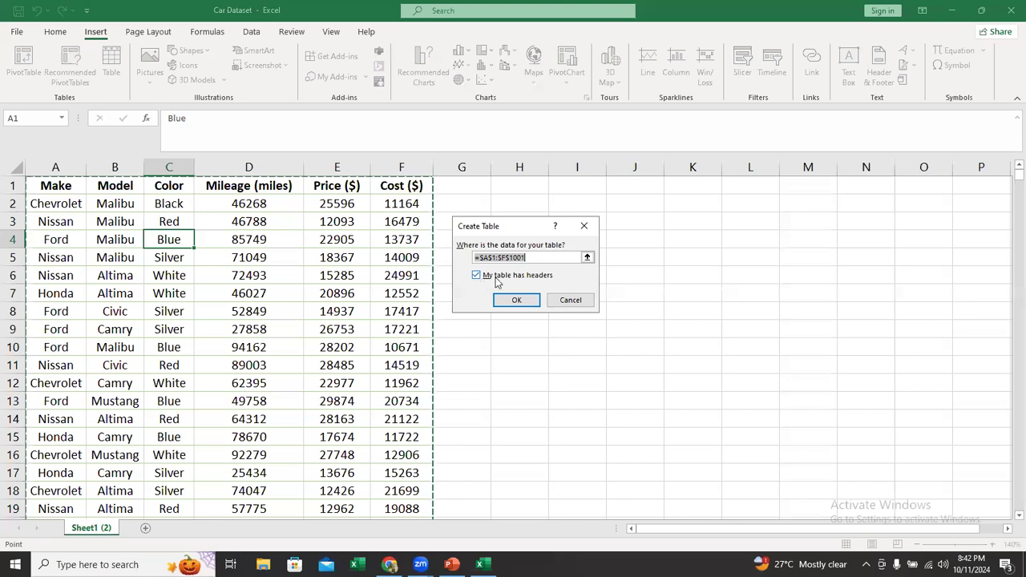
{"action": "left_click", "coordinate": [847, 168]}
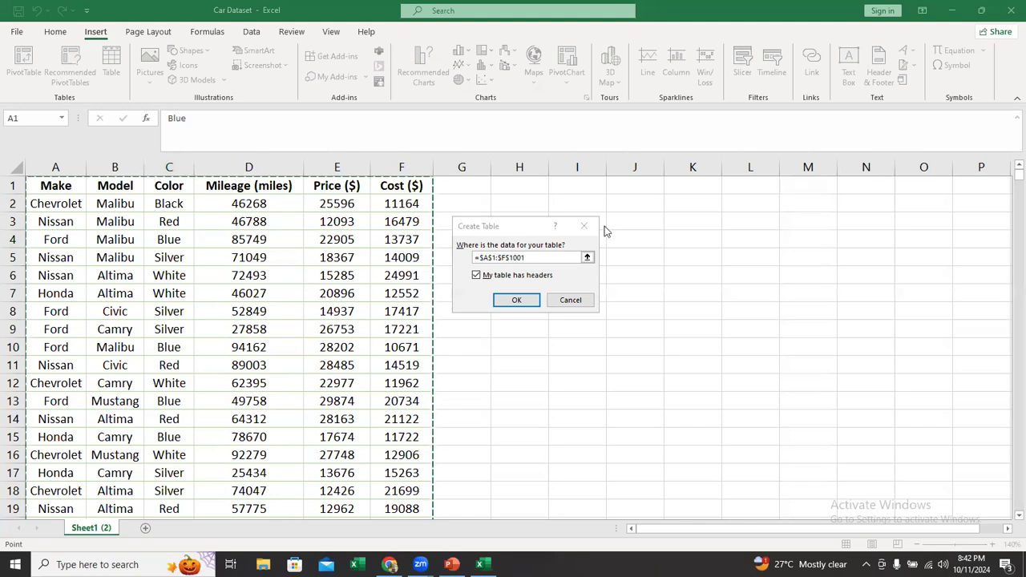
{"action": "left_click", "coordinate": [477, 275]}
{"action": "left_click", "coordinate": [477, 275]}
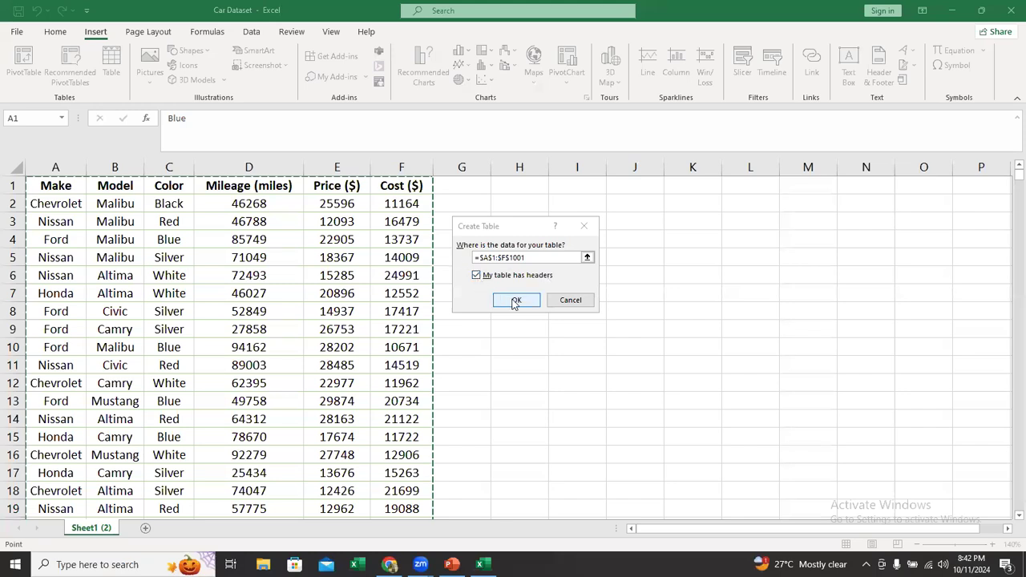
{"action": "left_click", "coordinate": [514, 301]}
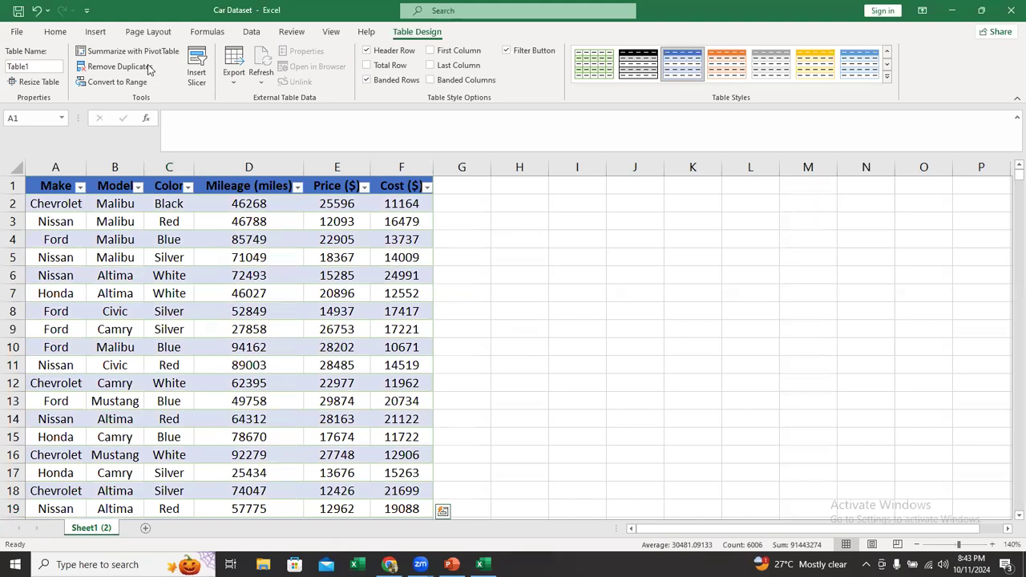
Step: Convert the car data table back to a normal range
{"action": "left_click", "coordinate": [125, 87]}
{"action": "left_click", "coordinate": [125, 86]}
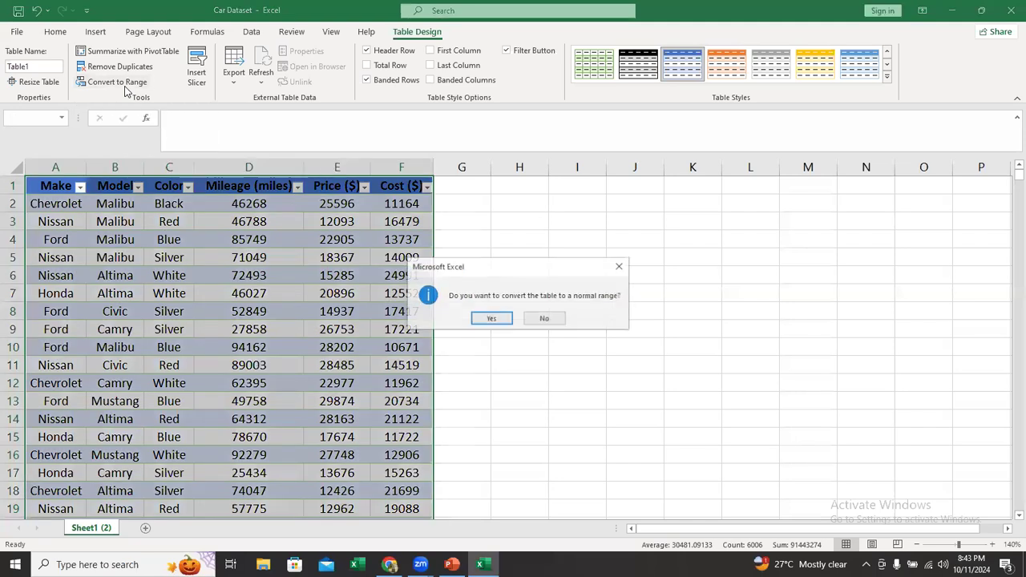
{"action": "left_click", "coordinate": [486, 322]}
Step: Recreate the table from the car data range $A$1:$F$1001, keeping the option that the table has headers
{"action": "left_click", "coordinate": [318, 287]}
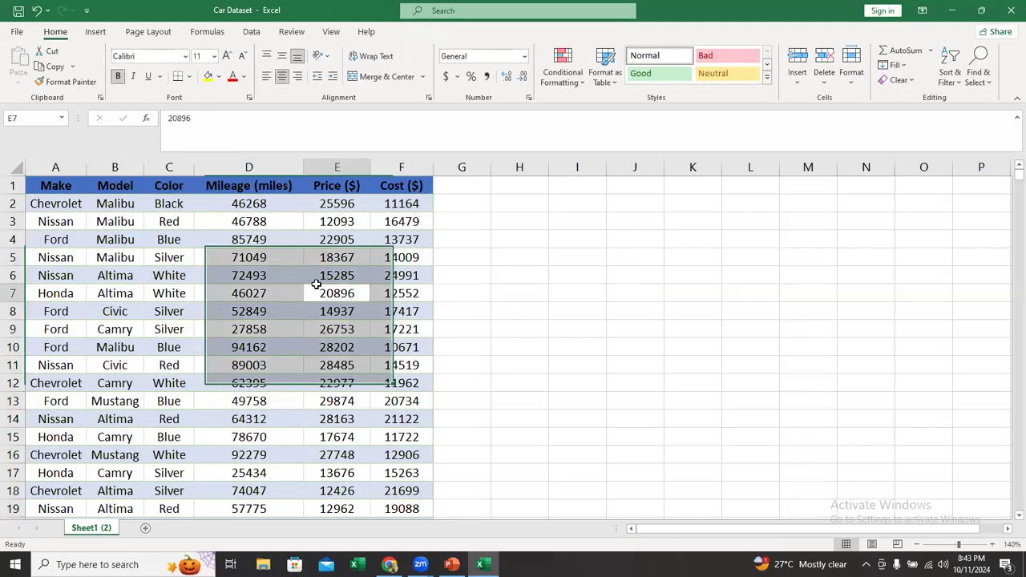
{"action": "key", "text": "ctrl+Up"}
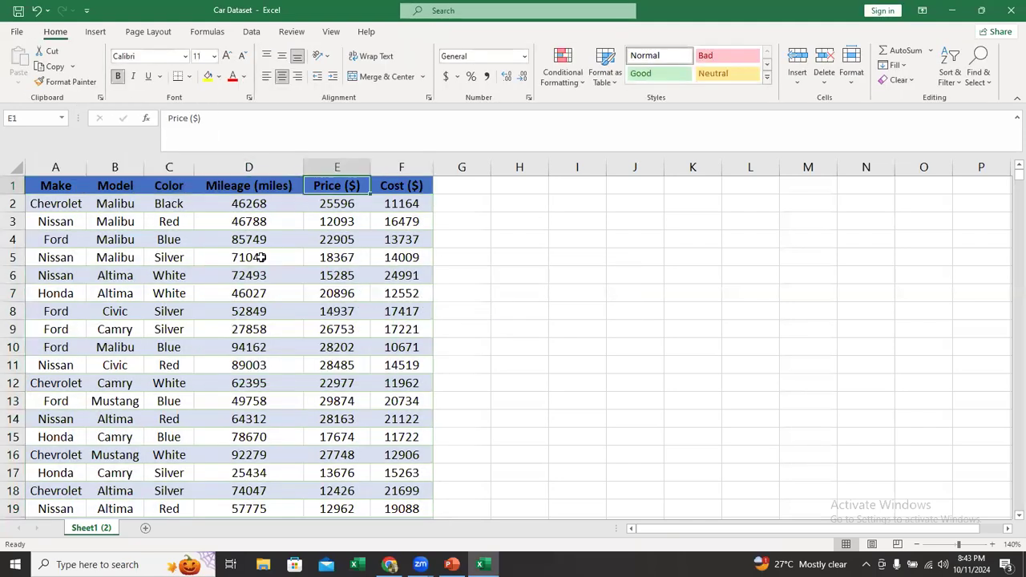
{"action": "left_click", "coordinate": [95, 31]}
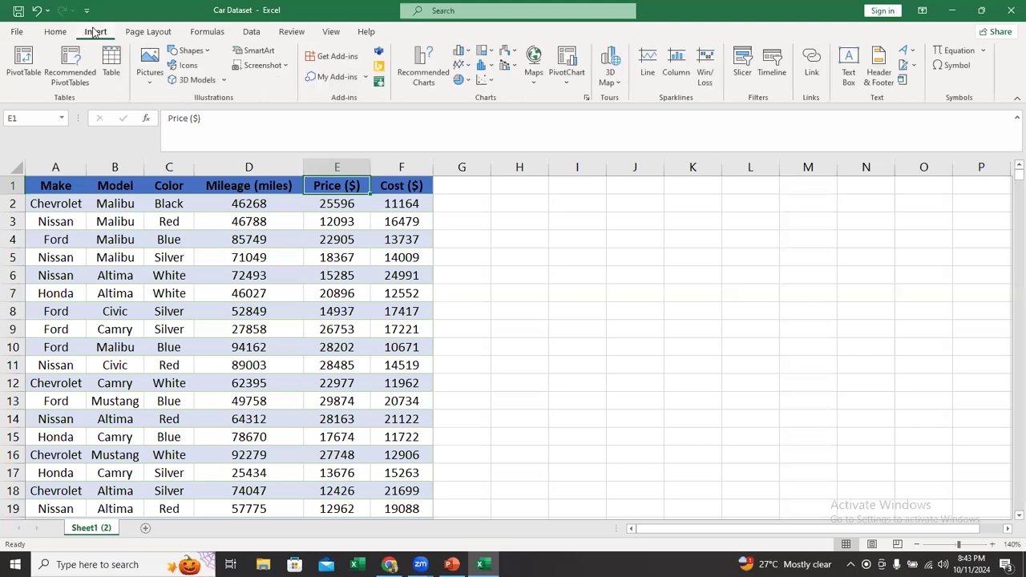
{"action": "left_click", "coordinate": [112, 64]}
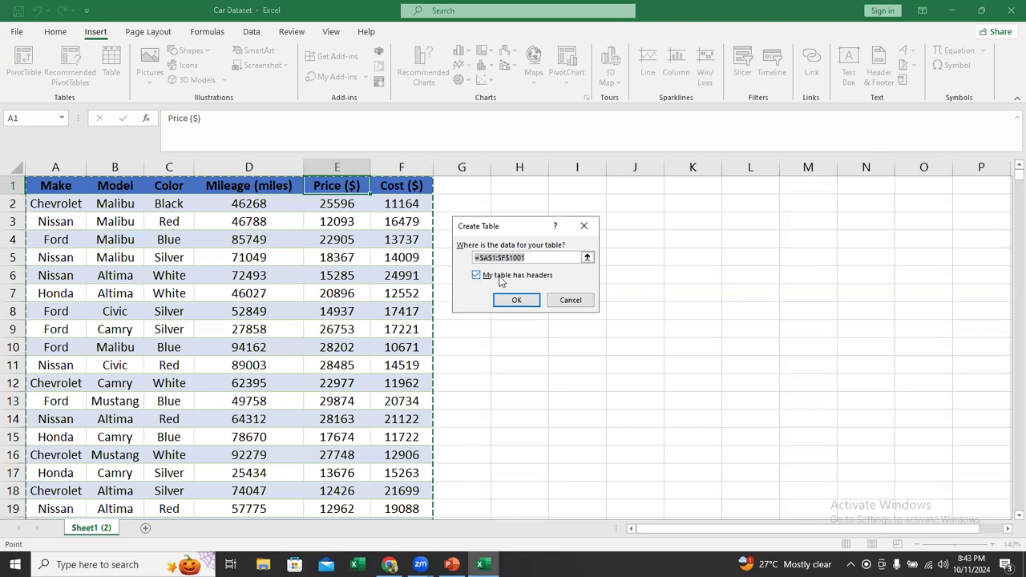
{"action": "left_click", "coordinate": [514, 298]}
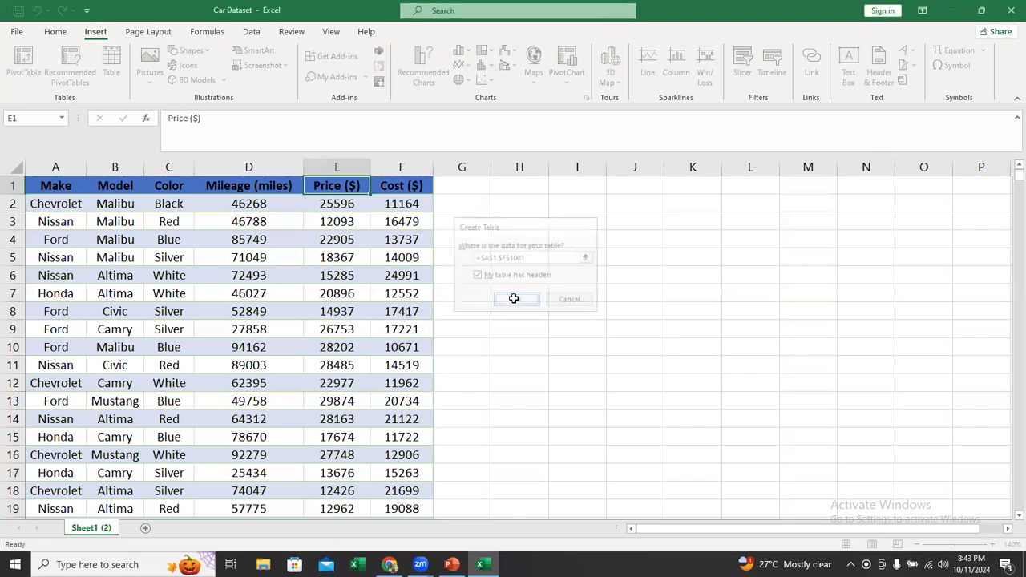
{"action": "left_click", "coordinate": [359, 276]}
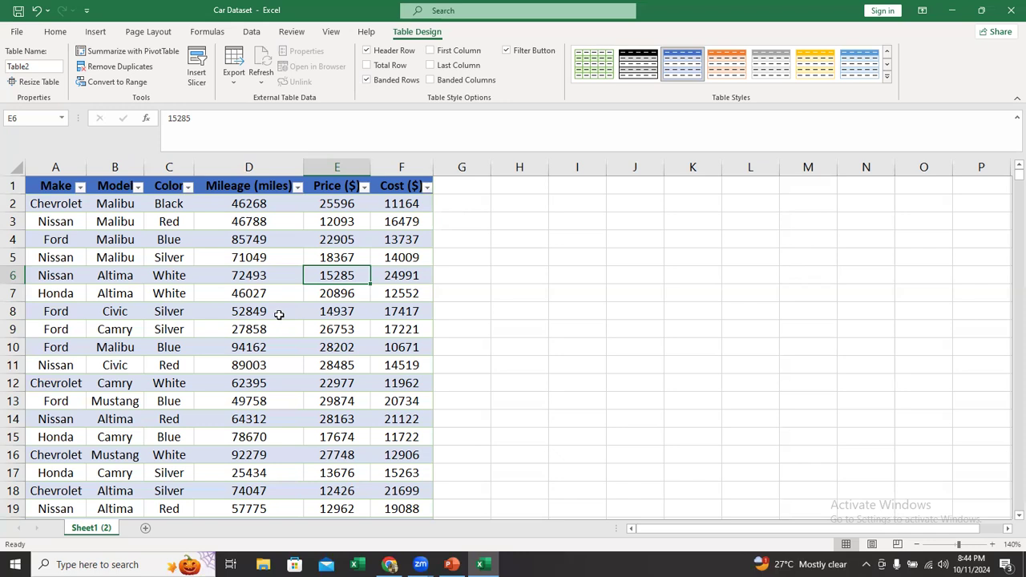
Step: Review the "Excel Basics: Creating Tables" slide in the PowerPoint presentation and return to the Excel workbook
{"action": "key", "text": "alt+Tab"}
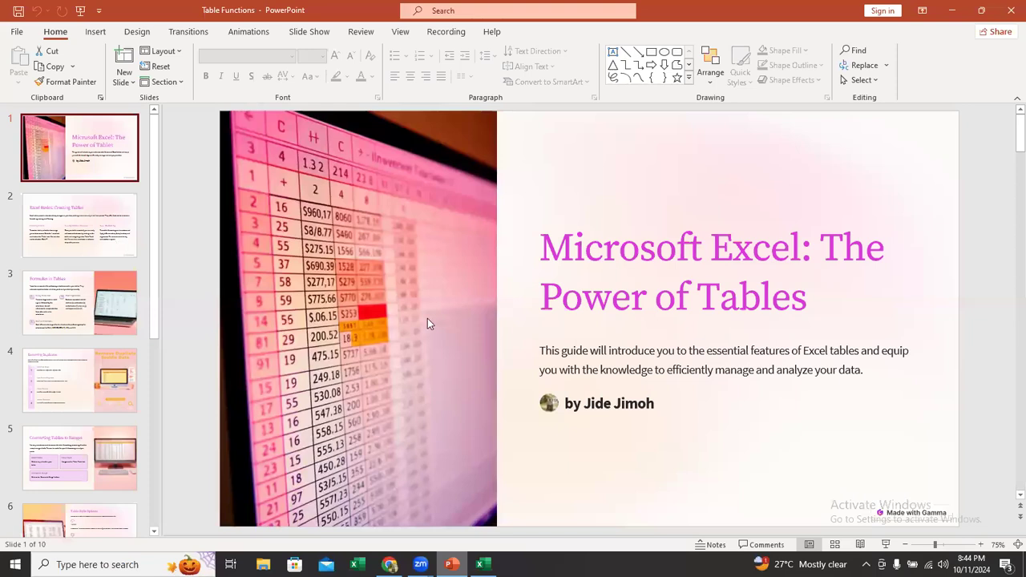
{"action": "scroll", "coordinate": [427, 319], "scroll_direction": "down", "scroll_amount": 1}
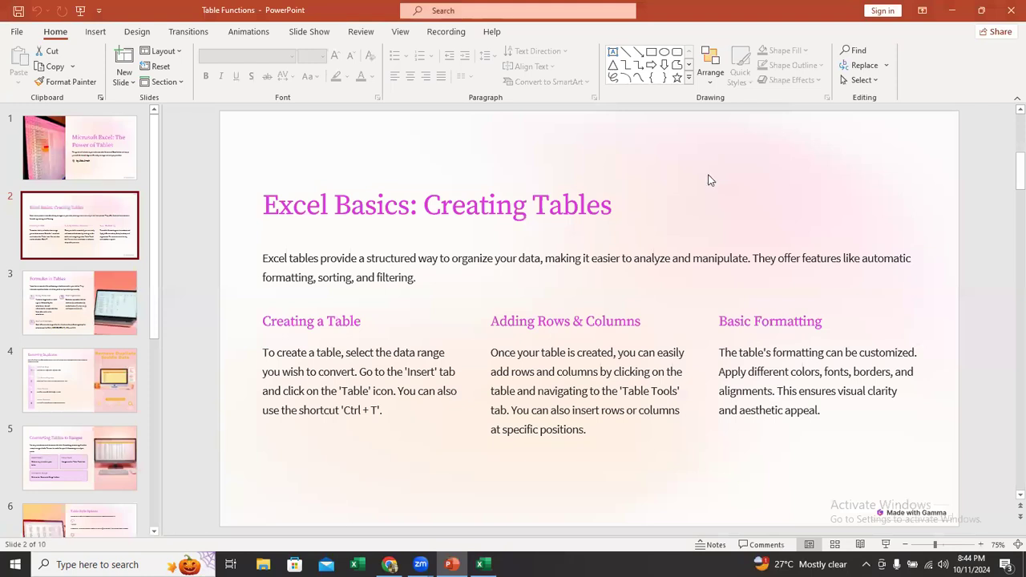
{"action": "key", "text": "alt+Tab"}
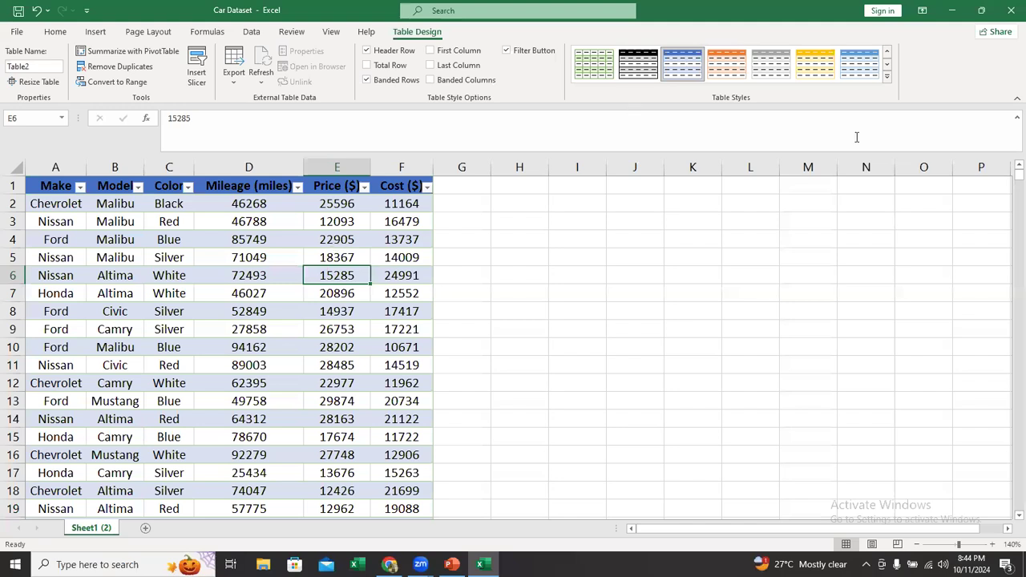
{"action": "right_click", "coordinate": [469, 167]}
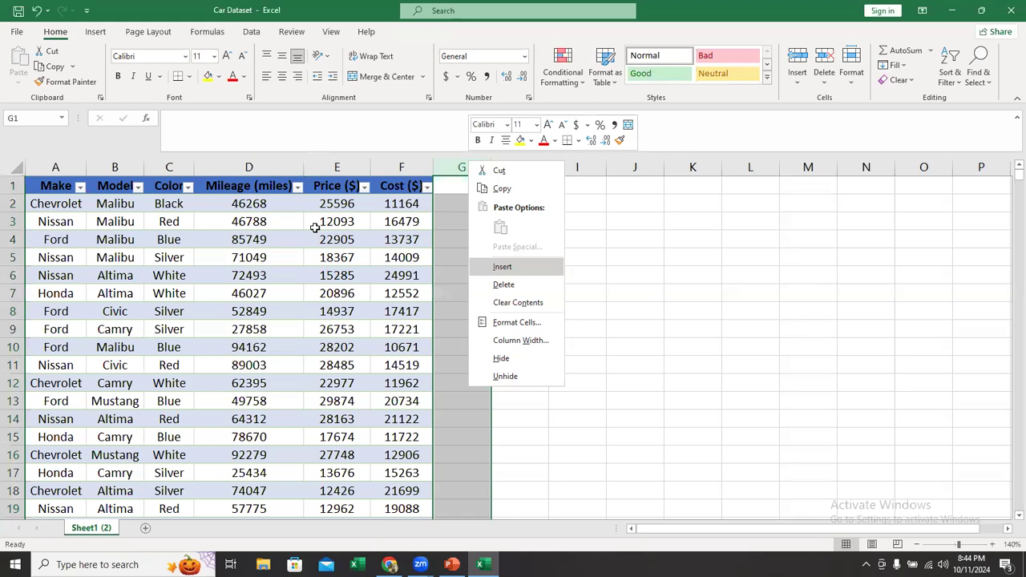
{"action": "key", "text": "Escape"}
{"action": "left_click", "coordinate": [430, 248]}
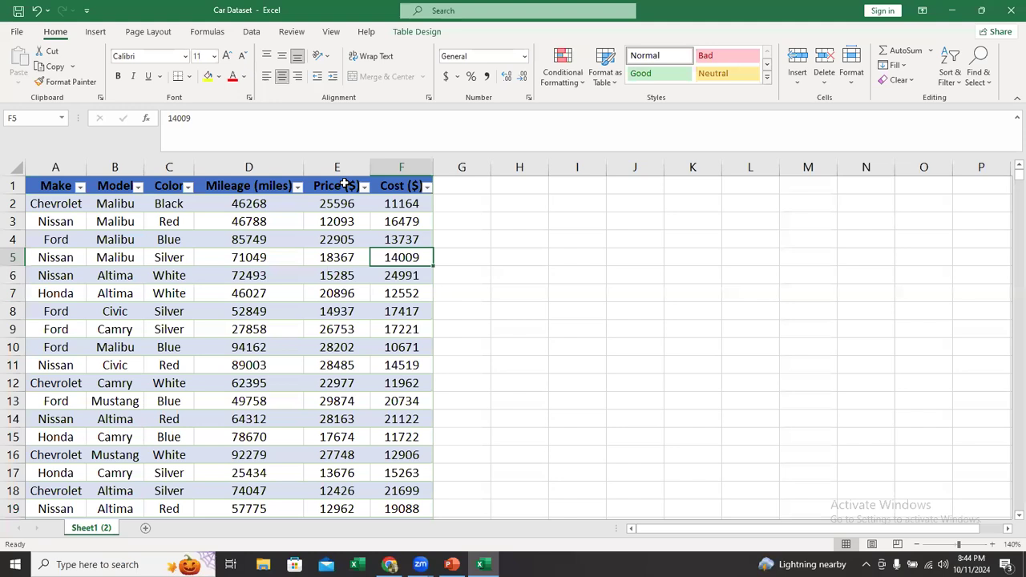
Step: Try adding a Profit header in G1 beside the table, undo the table's expansion and clear the cell
{"action": "left_click", "coordinate": [469, 183]}
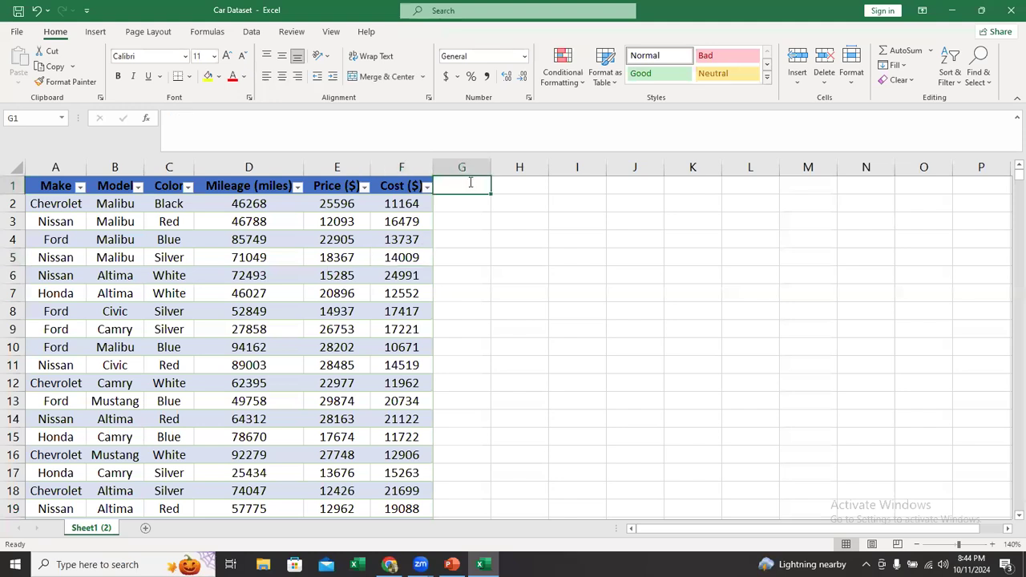
{"action": "type", "text": "Profit"}
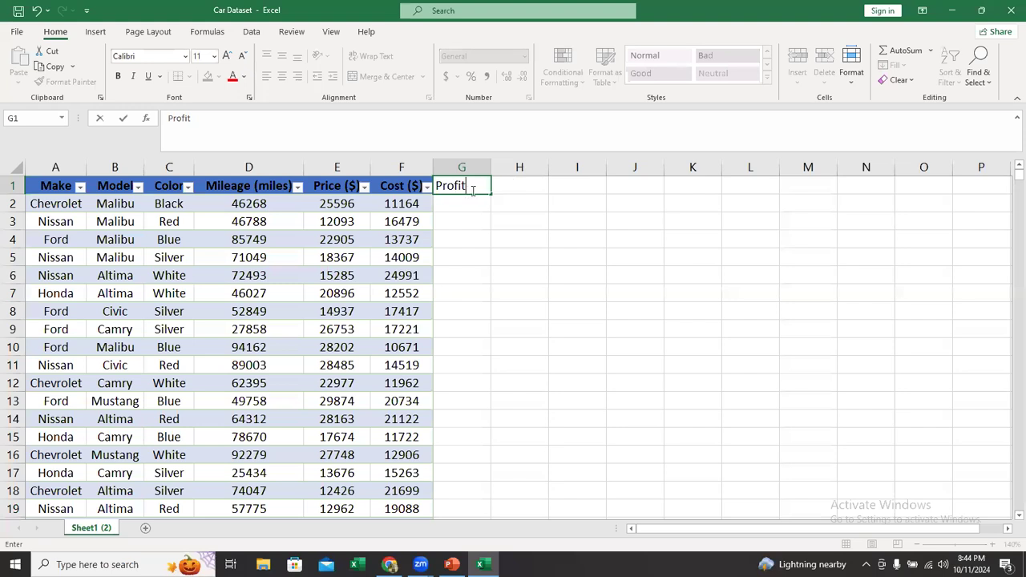
{"action": "key", "text": "Return"}
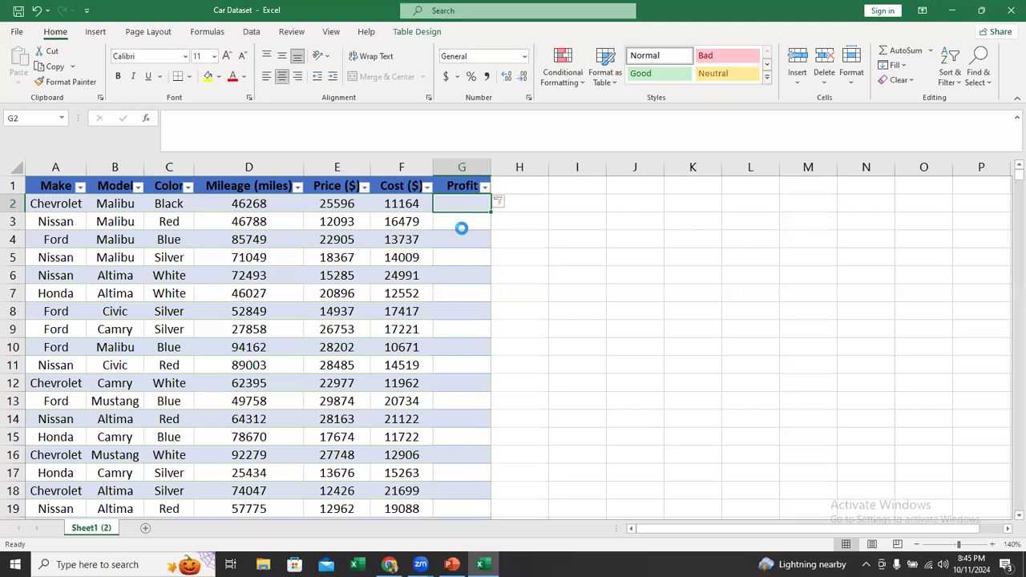
{"action": "key", "text": "ctrl+z"}
{"action": "left_click", "coordinate": [526, 222]}
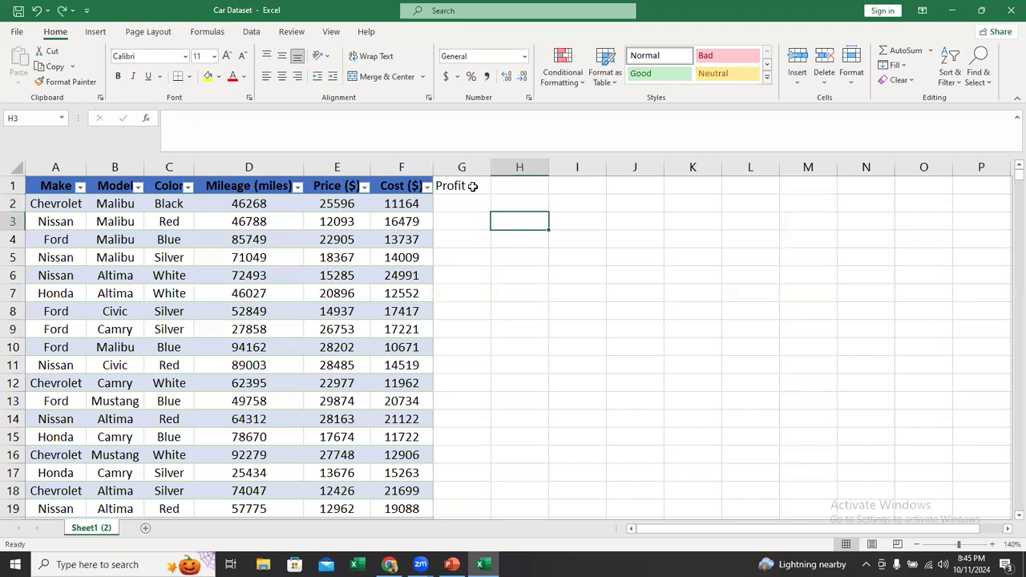
{"action": "left_click", "coordinate": [473, 186]}
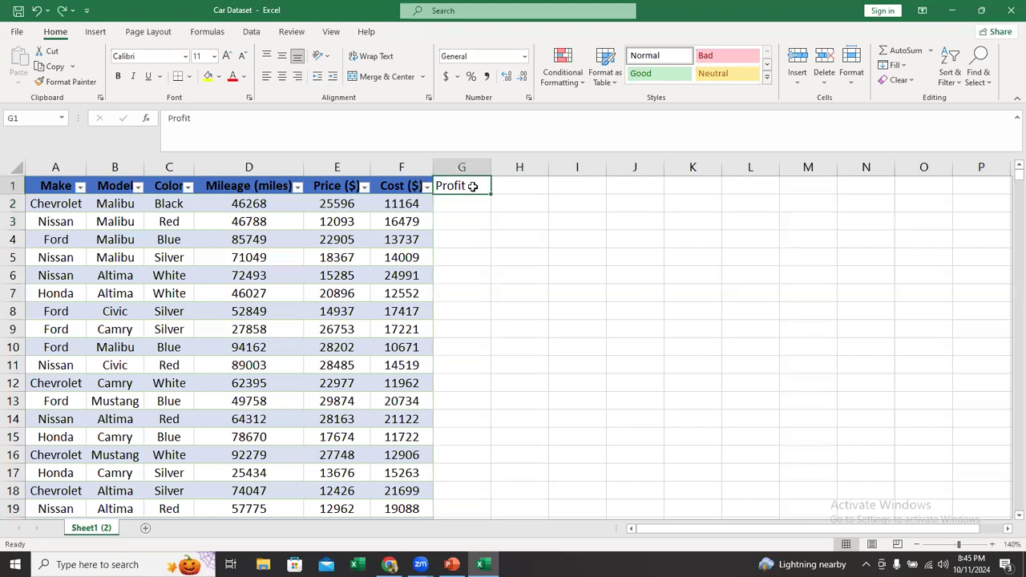
{"action": "key", "text": "Delete"}
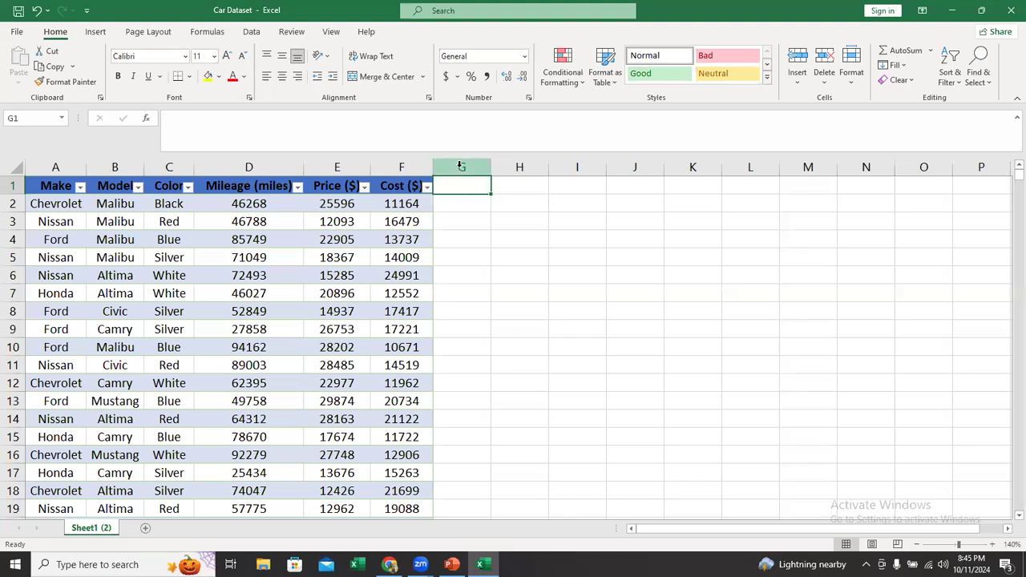
Step: Add a table column with the header Profit in G1 and widen column G
{"action": "type", "text": "P"}
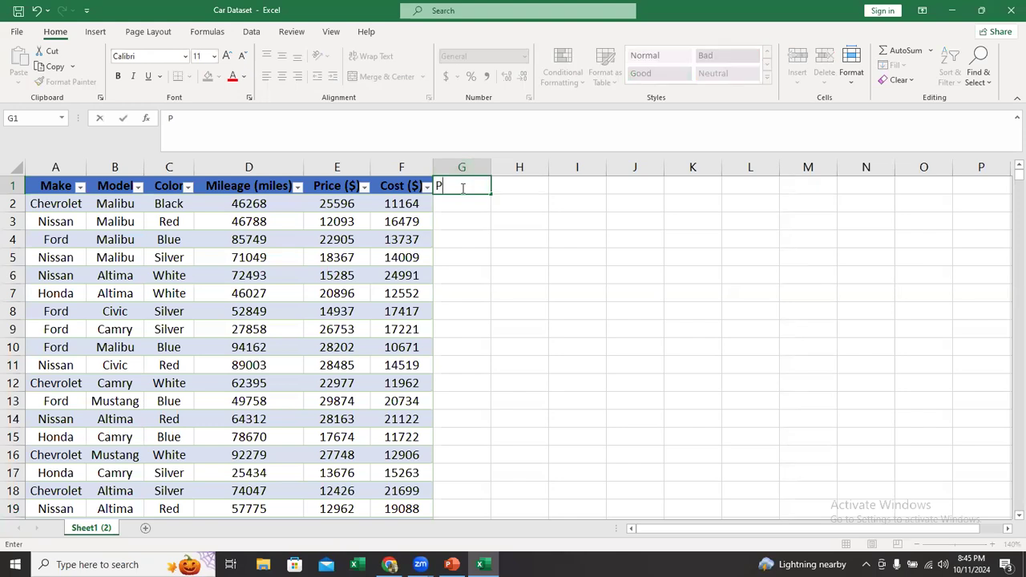
{"action": "type", "text": "rofit"}
{"action": "key", "text": "Return"}
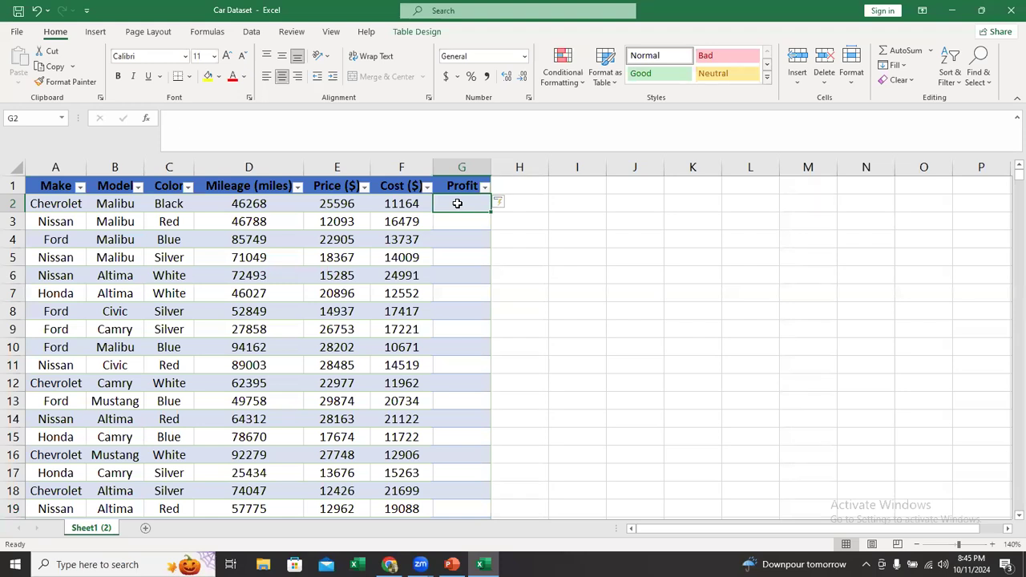
{"action": "left_click_drag", "start_coordinate": [492, 167], "coordinate": [574, 171]}
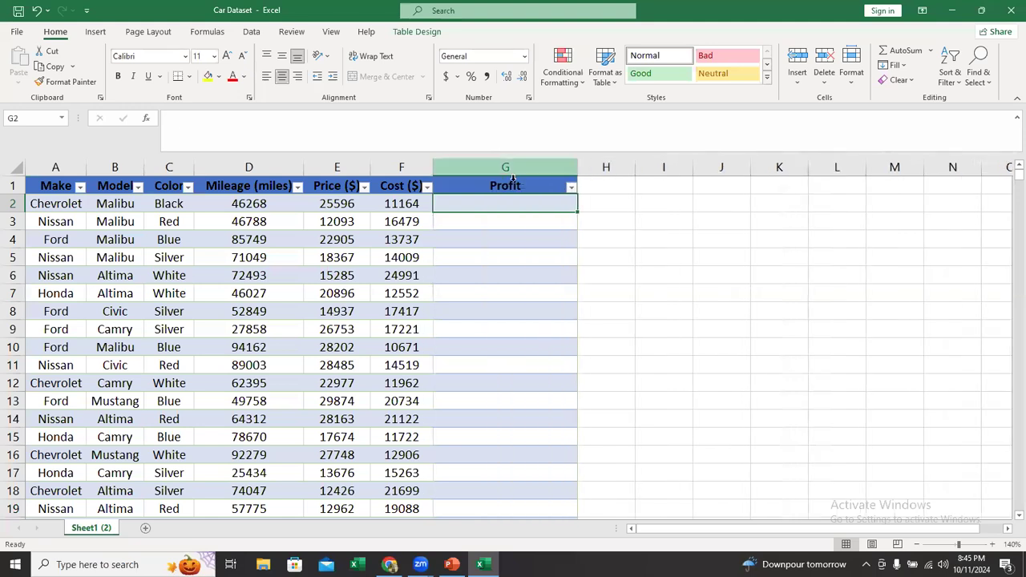
Step: Try calculating profit in G2 with the formula =[@[Price ($)]]-[@[Cost ($)]]
{"action": "type", "text": "="}
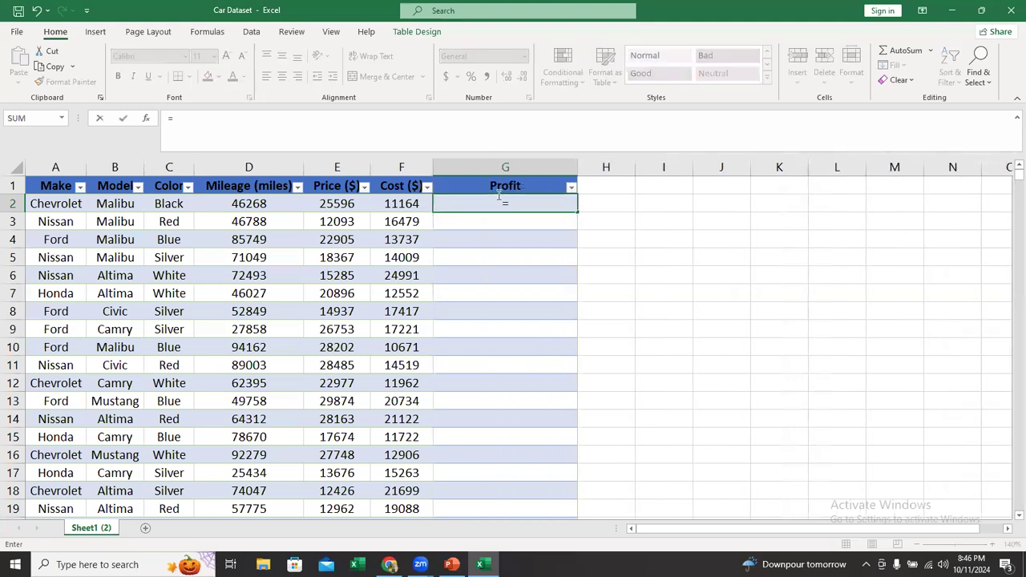
{"action": "left_click", "coordinate": [330, 204]}
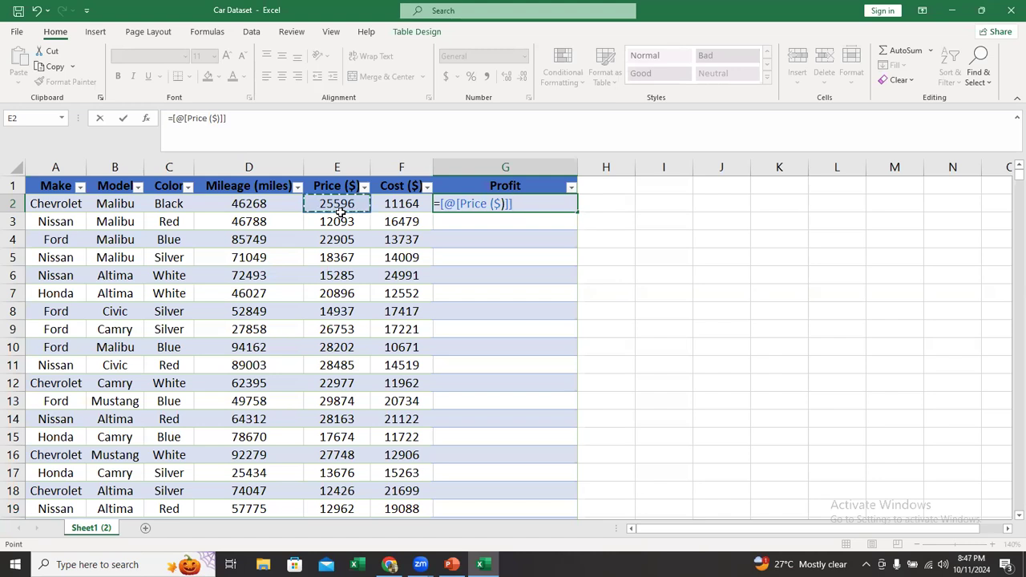
{"action": "type", "text": "-"}
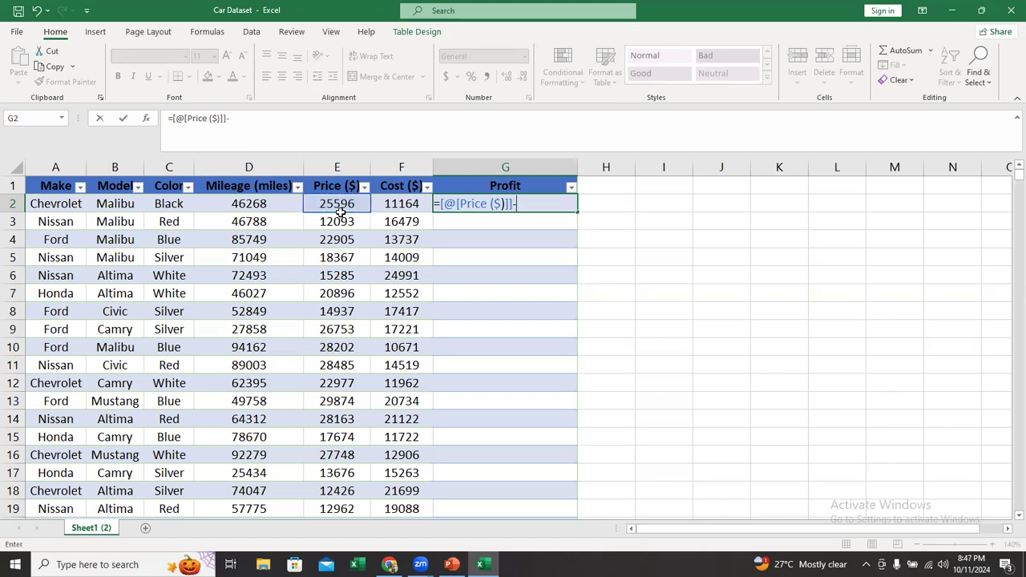
{"action": "left_click", "coordinate": [399, 203]}
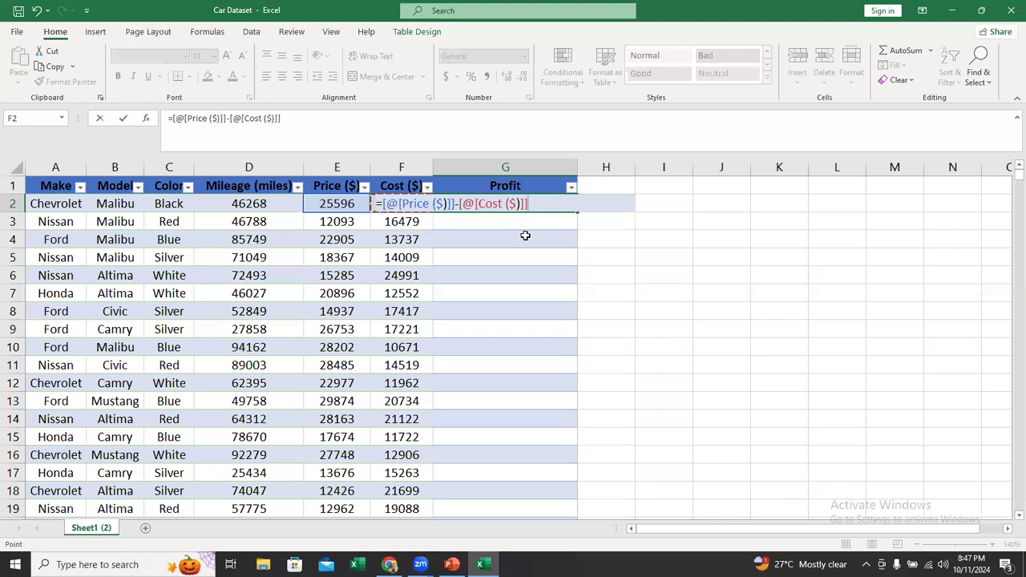
{"action": "key", "text": "Return"}
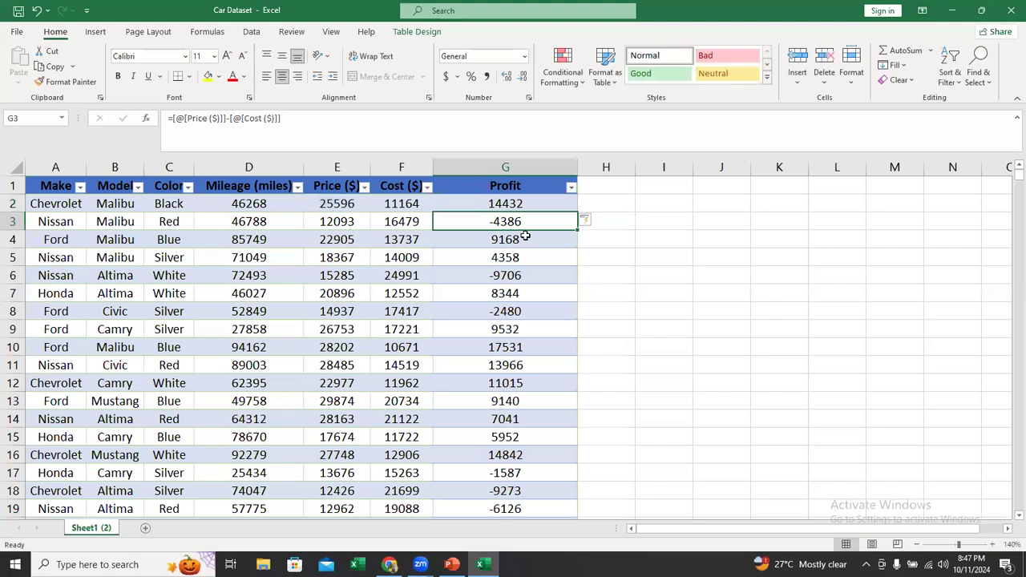
Step: Select the Profit values from G2 down to the table's last row for checking, and undo the profit formula
{"action": "left_click", "coordinate": [574, 209]}
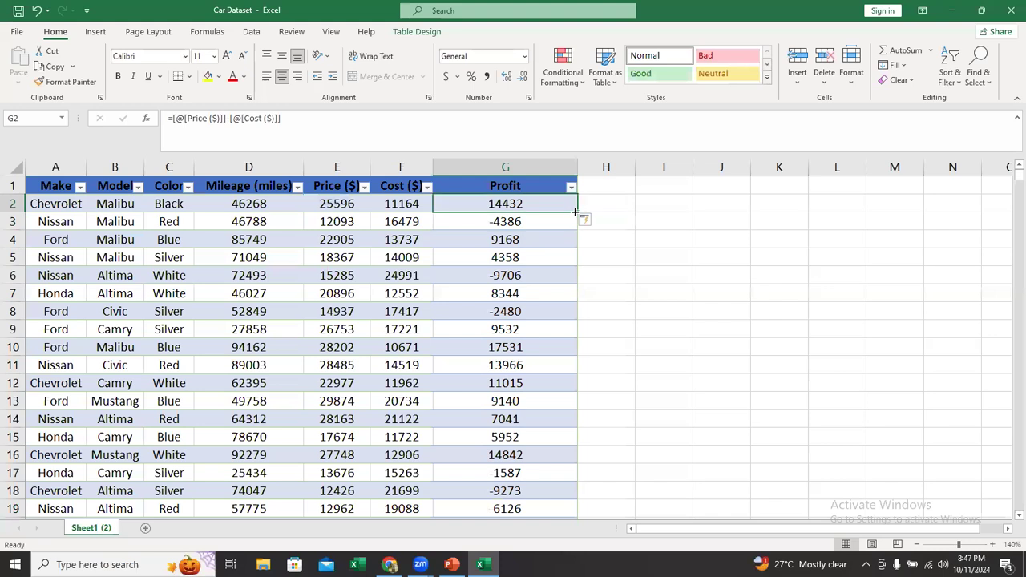
{"action": "left_click_drag", "start_coordinate": [571, 287], "coordinate": [564, 210]}
{"action": "key", "text": "alt+Tab"}
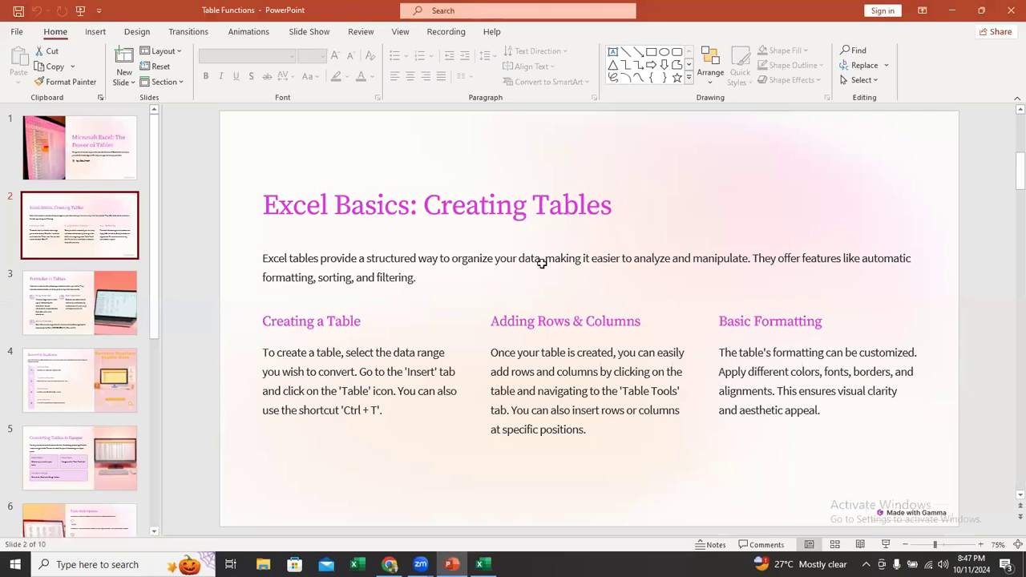
{"action": "key", "text": "alt+Tab"}
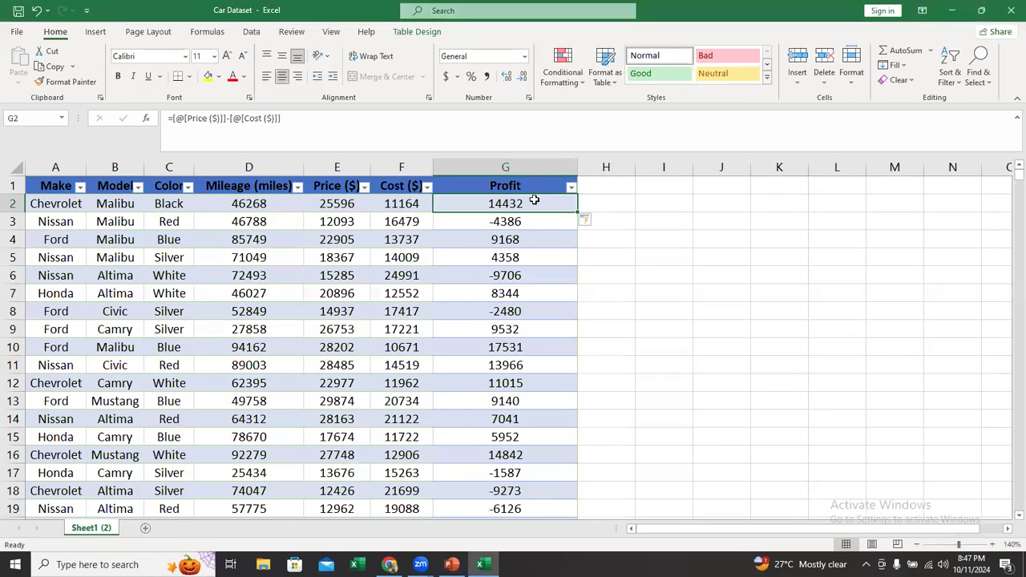
{"action": "key", "text": "ctrl+shift+Down"}
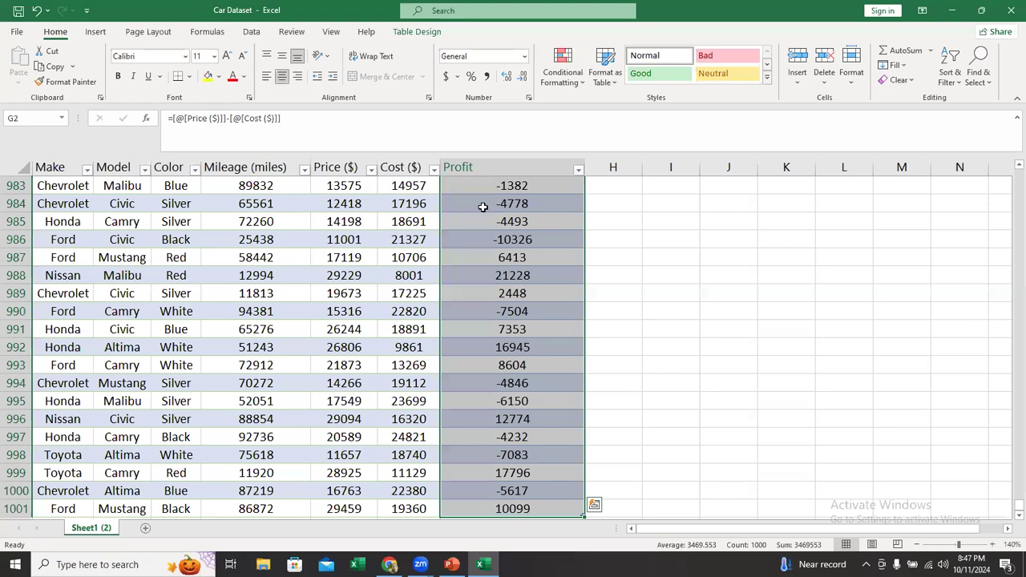
{"action": "key", "text": "ctrl+z"}
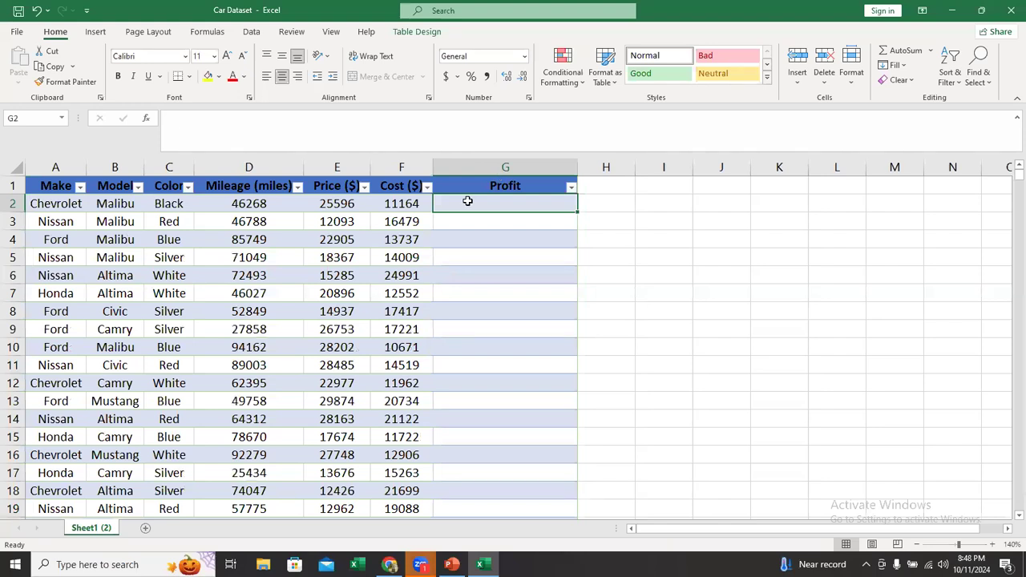
Step: Enter the formula =[@[Price ($)]]-[@[Cost ($)]] in G2 to calculate the whole Profit column
{"action": "type", "text": "="}
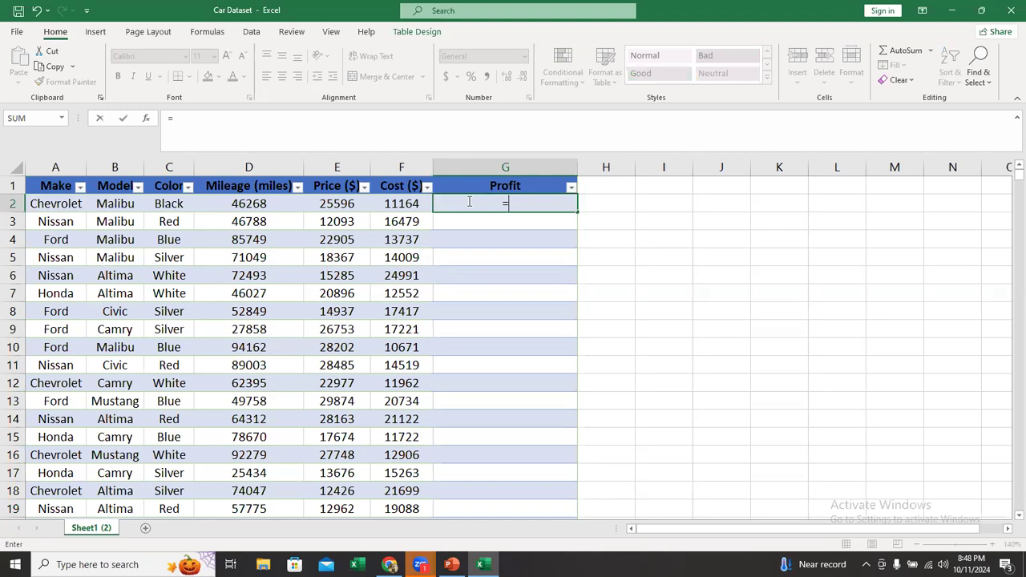
{"action": "left_click", "coordinate": [337, 204]}
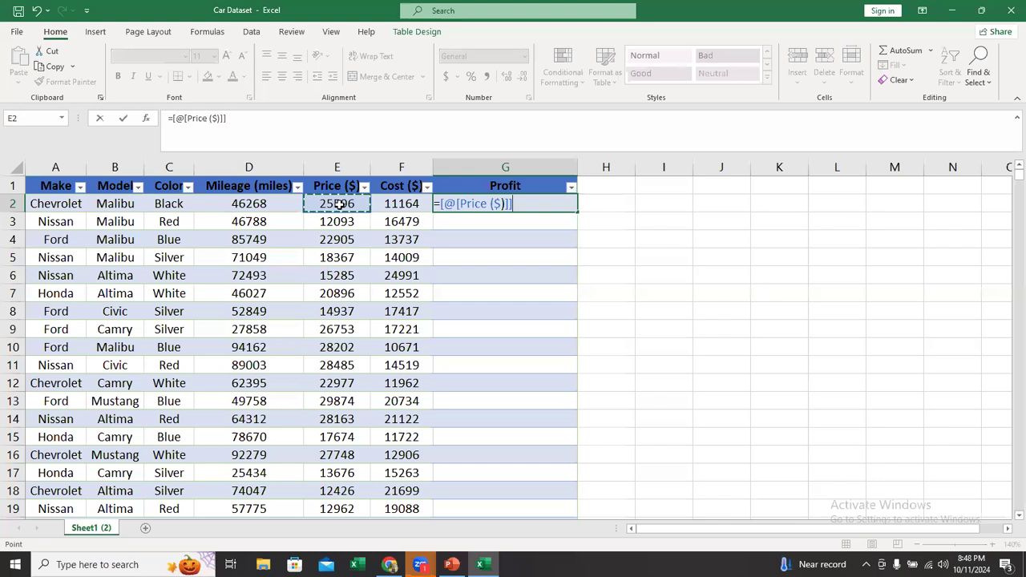
{"action": "type", "text": "-"}
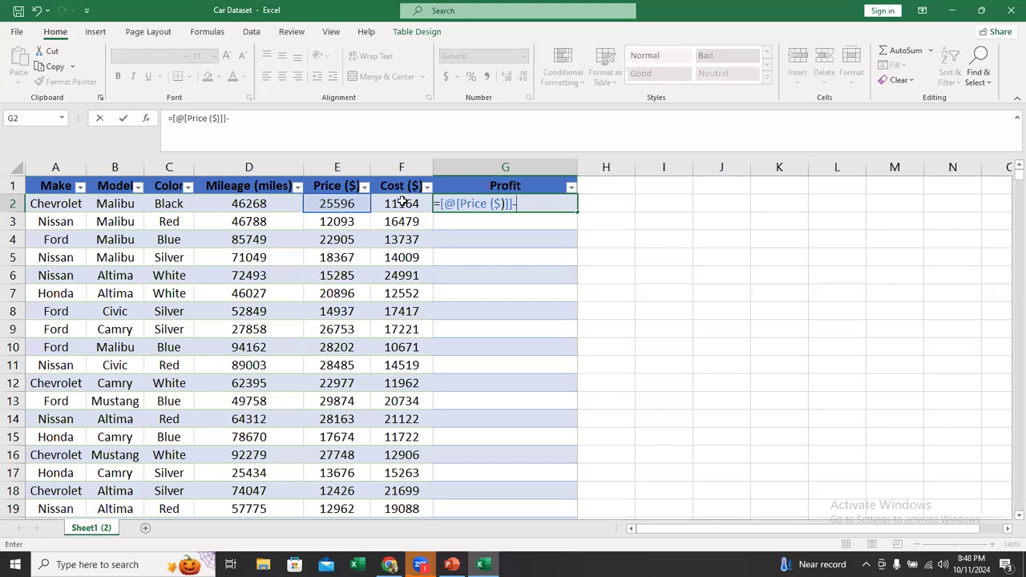
{"action": "left_click", "coordinate": [402, 203]}
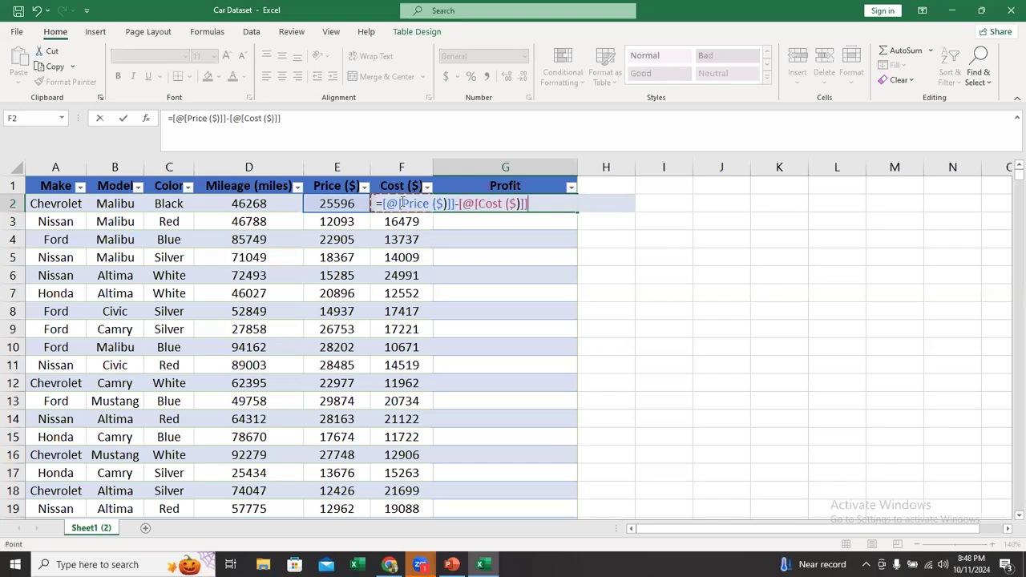
{"action": "key", "text": "Return"}
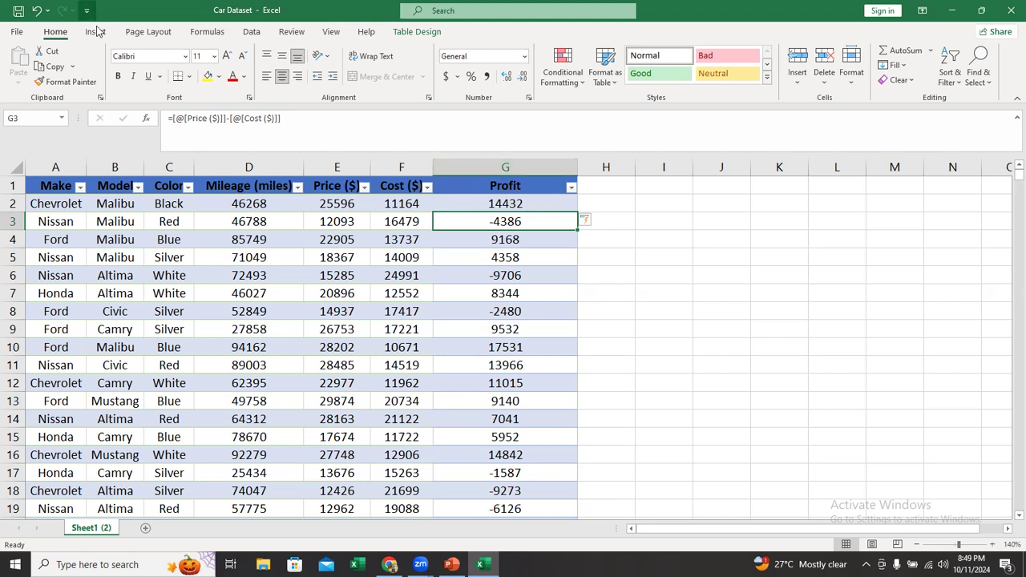
Step: Switch to the PowerPoint presentation and view the Formulas in Tables and Removing Duplicates slides
{"action": "left_click", "coordinate": [416, 32]}
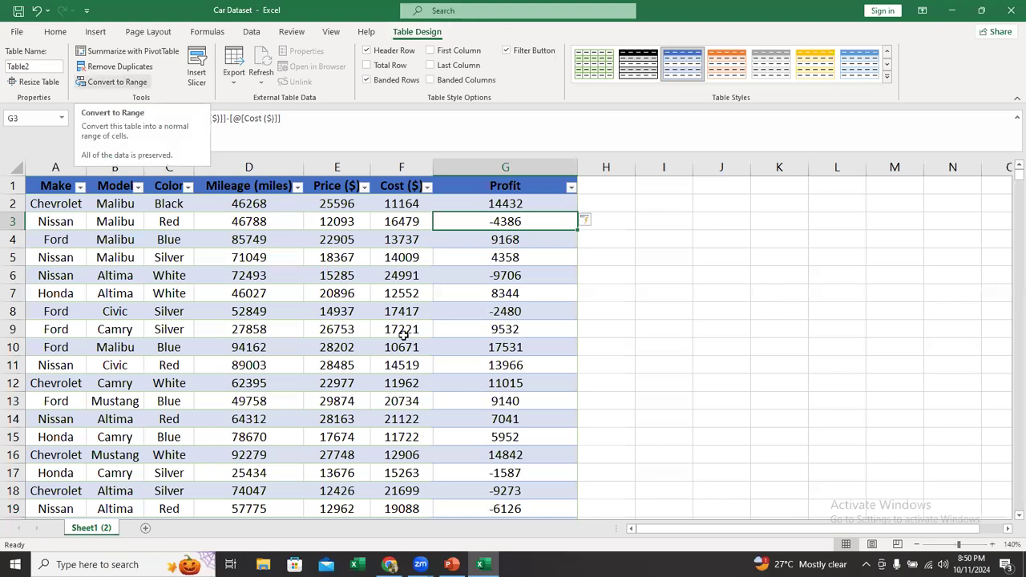
{"action": "key", "text": "alt+Tab"}
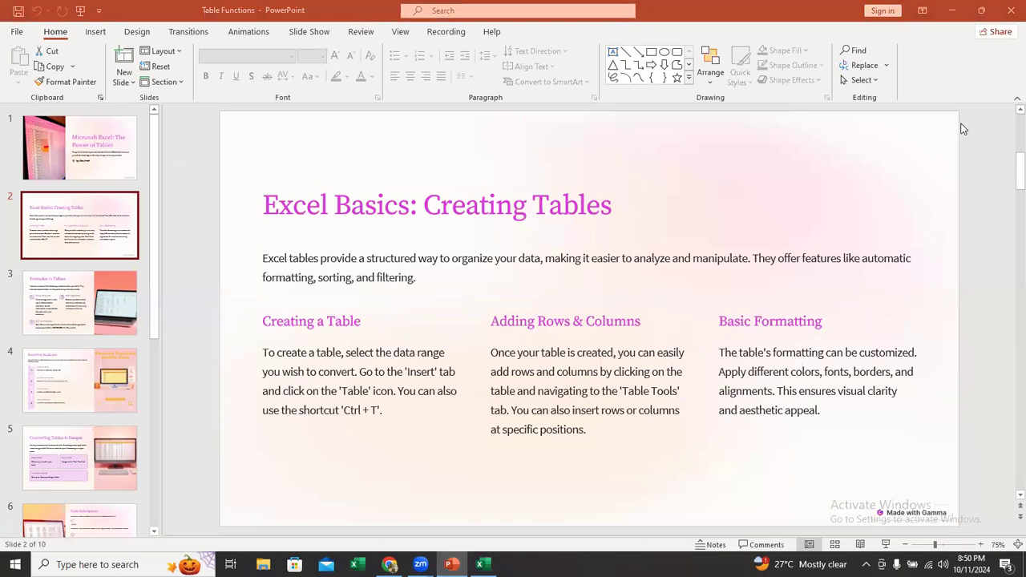
{"action": "left_click", "coordinate": [85, 303]}
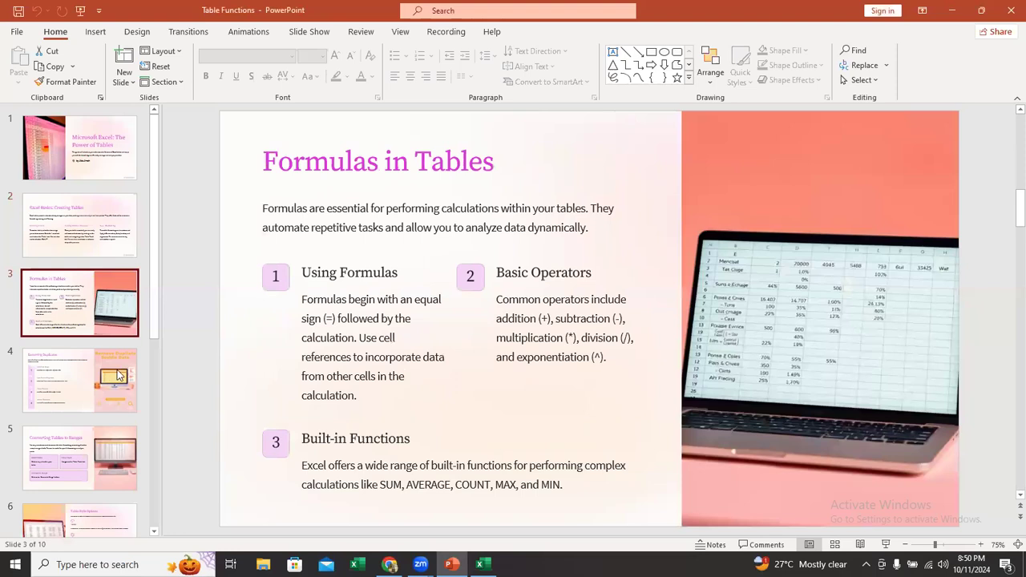
{"action": "left_click", "coordinate": [119, 375]}
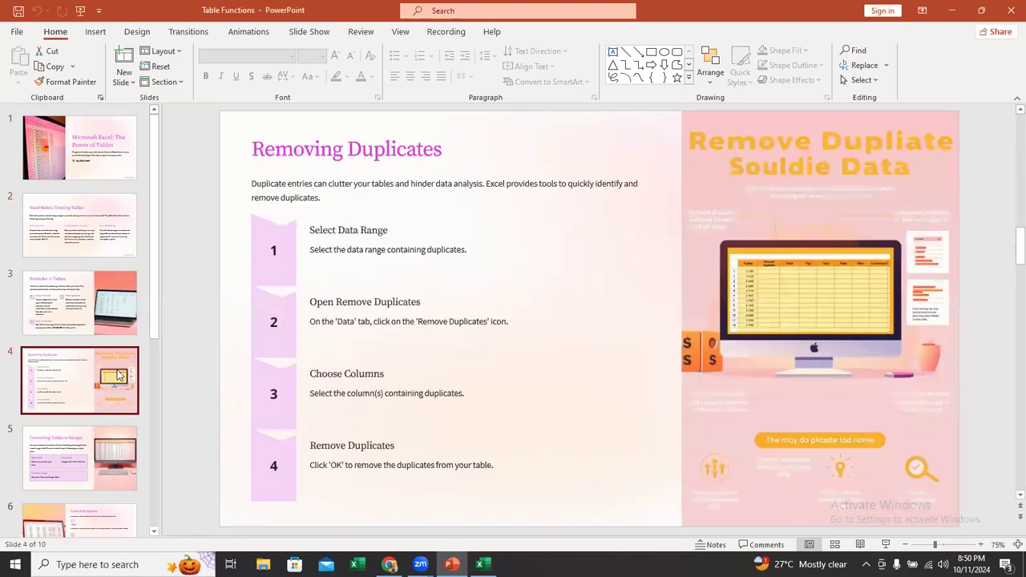
Step: Return to the Car Dataset workbook in Excel and point out the repeated Chevrolet entries in A2 and A12
{"action": "mouse_move", "coordinate": [482, 564]}
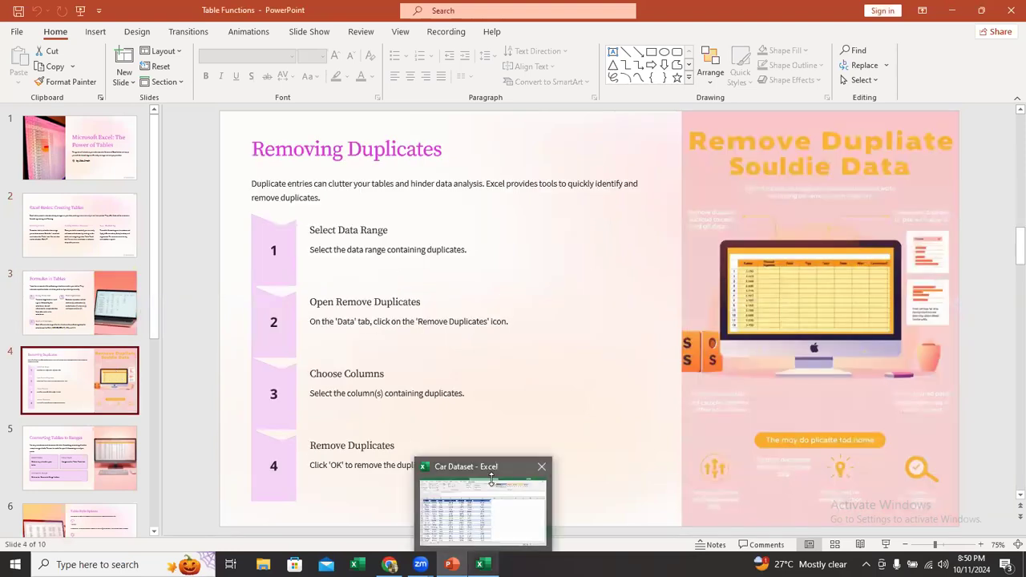
{"action": "left_click", "coordinate": [491, 480]}
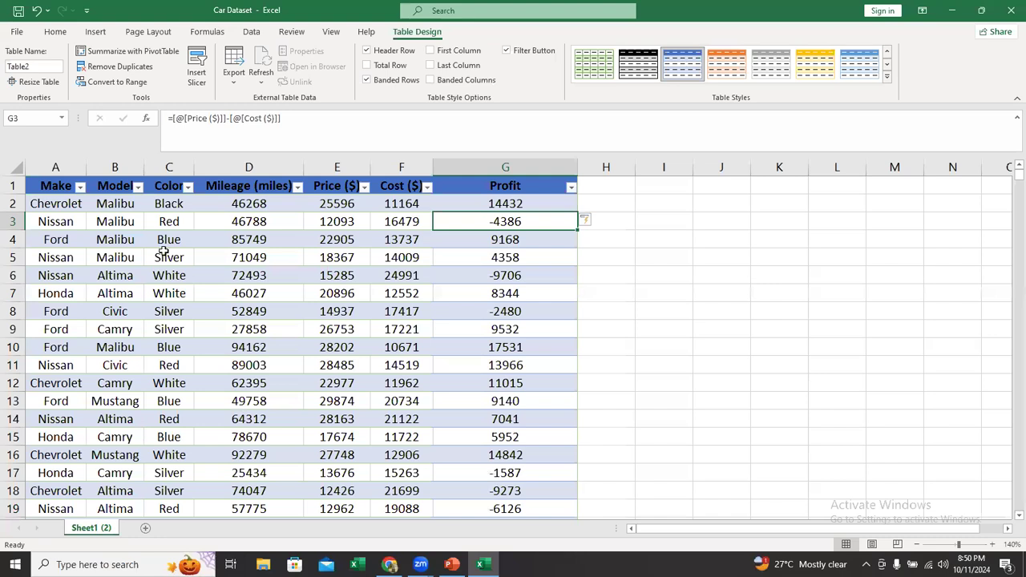
{"action": "left_click", "coordinate": [58, 204]}
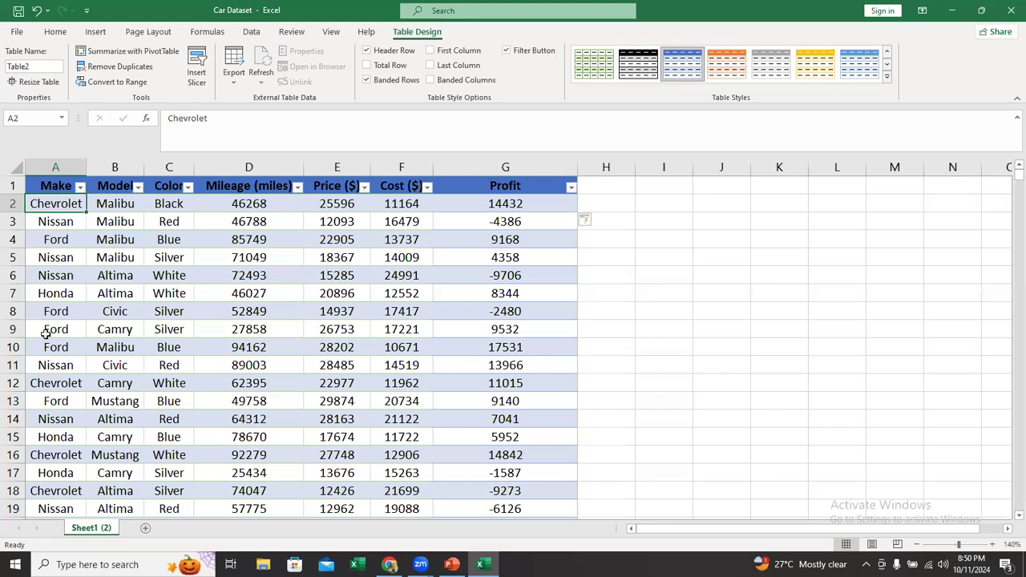
{"action": "left_click", "coordinate": [48, 383]}
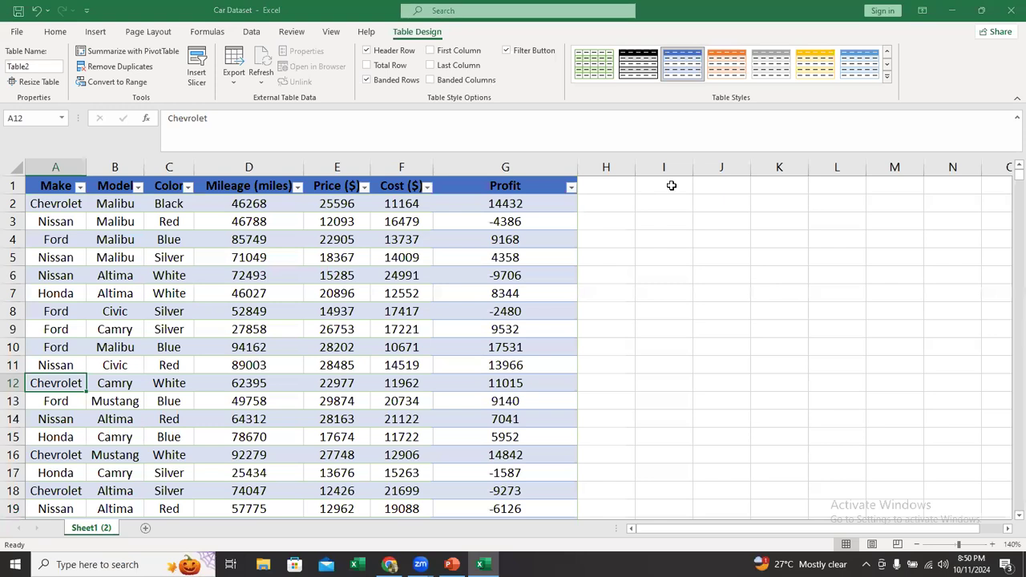
Step: Enter seven sample first names in I1:I7, repeating the first name in I5 and the fourth in I7
{"action": "left_click", "coordinate": [672, 185]}
{"action": "type", "text": "Jo"}
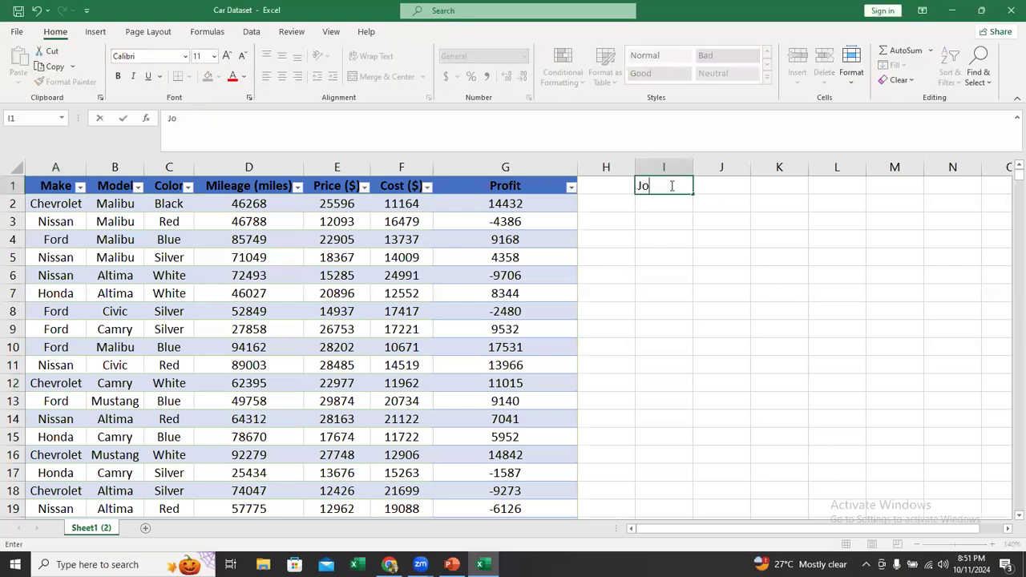
{"action": "type", "text": "hn"}
{"action": "key", "text": "Return"}
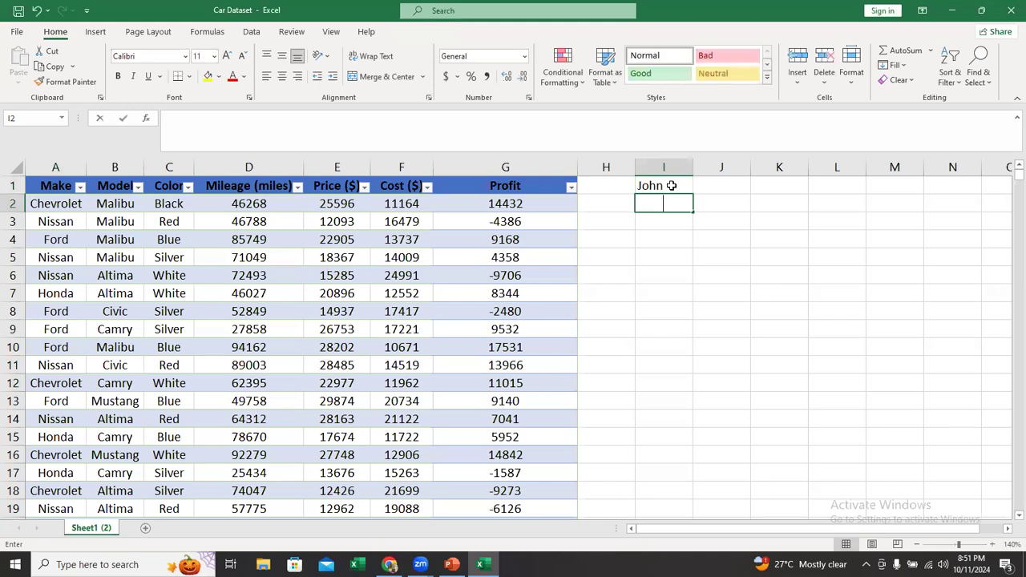
{"action": "type", "text": "Jide"}
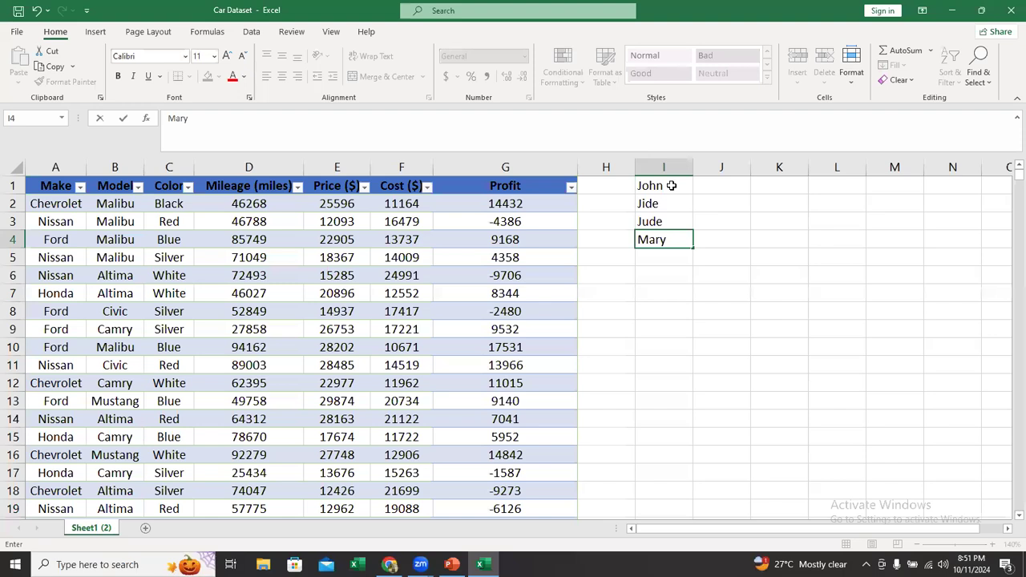
{"action": "key", "text": "Return"}
{"action": "type", "text": "John"}
{"action": "key", "text": "Return"}
{"action": "type", "text": "Charles"}
{"action": "key", "text": "Return"}
{"action": "type", "text": "Ma"}
{"action": "type", "text": "ry"}
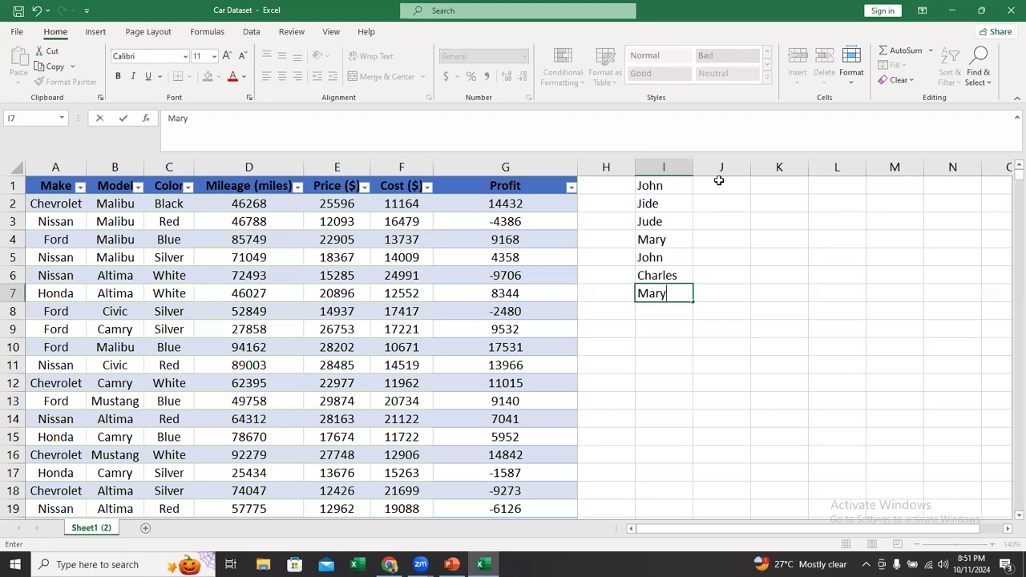
Step: Enter 200000 in J1 and format it as dollar currency without decimals
{"action": "left_click", "coordinate": [719, 181]}
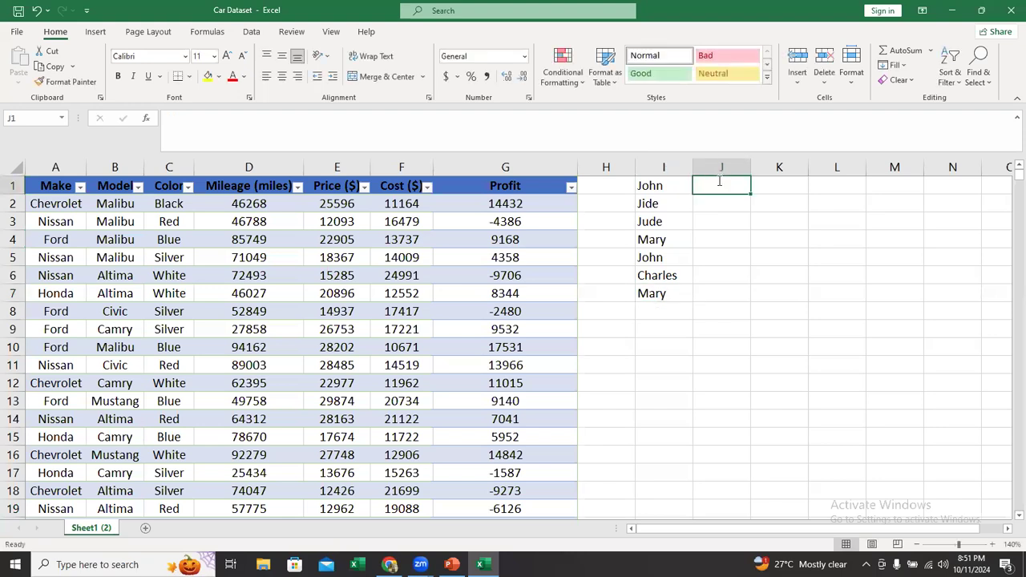
{"action": "type", "text": "200000"}
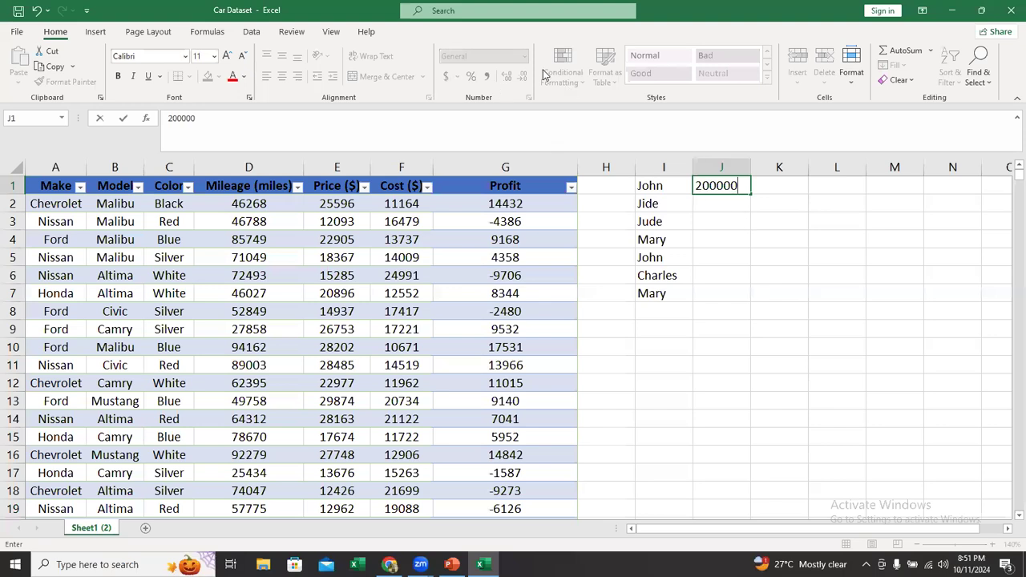
{"action": "key", "text": "ctrl+Return"}
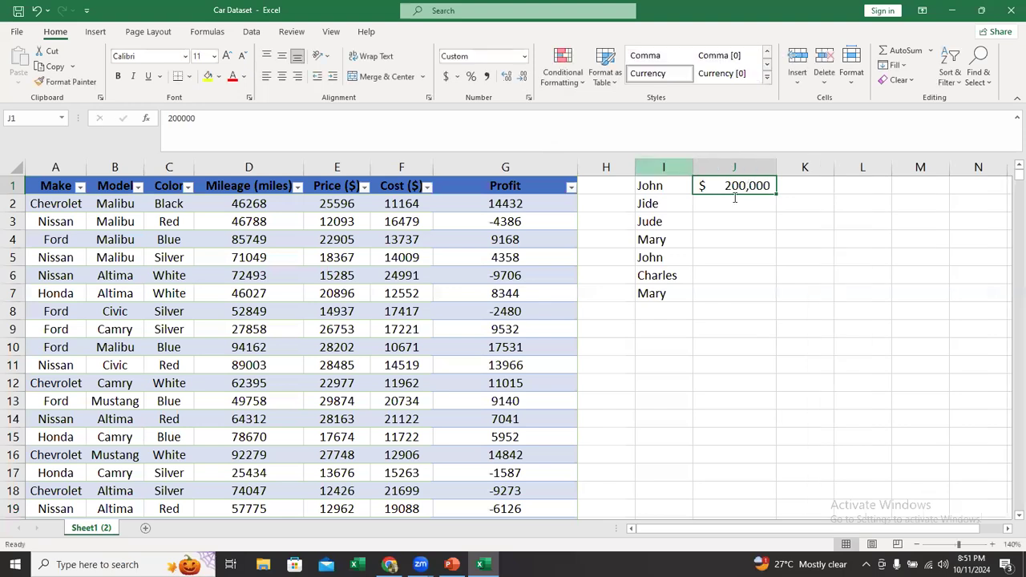
Step: Enter the amounts 100000, 400000, 500000, 70000, 30000 and 40000 in J2 through J7
{"action": "left_click", "coordinate": [735, 199]}
{"action": "type", "text": "100000"}
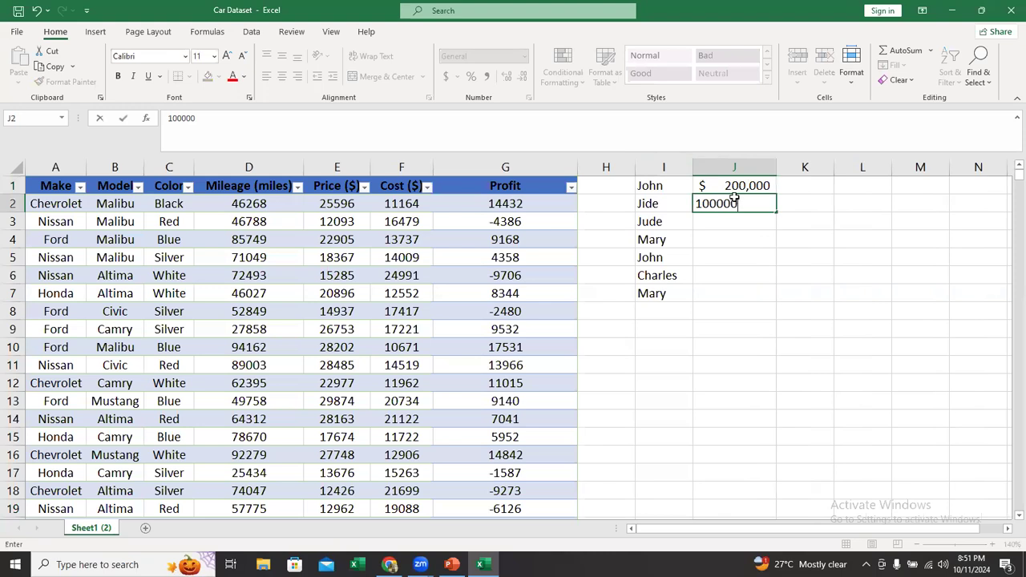
{"action": "key", "text": "Return"}
{"action": "type", "text": "400000"}
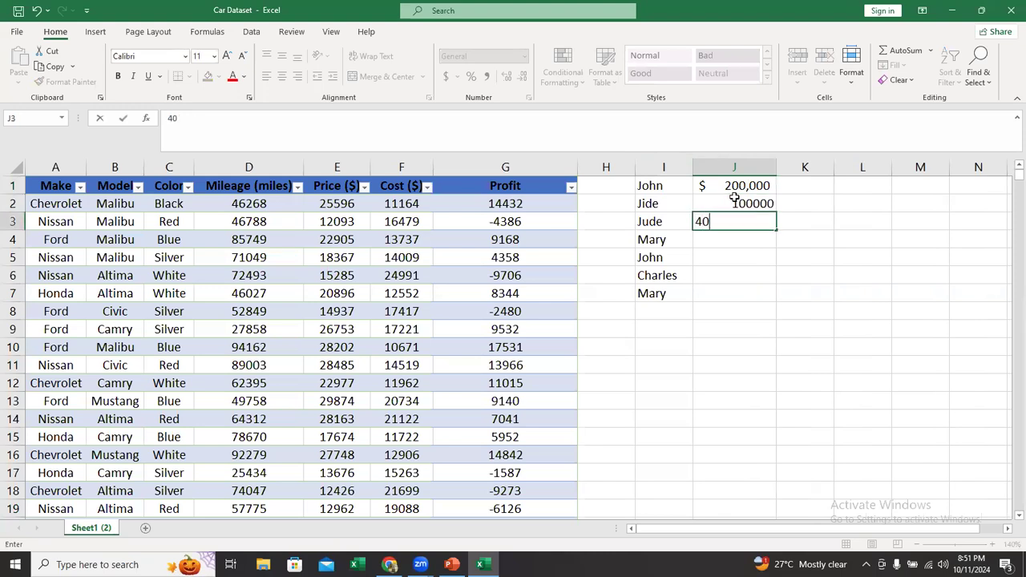
{"action": "key", "text": "Return"}
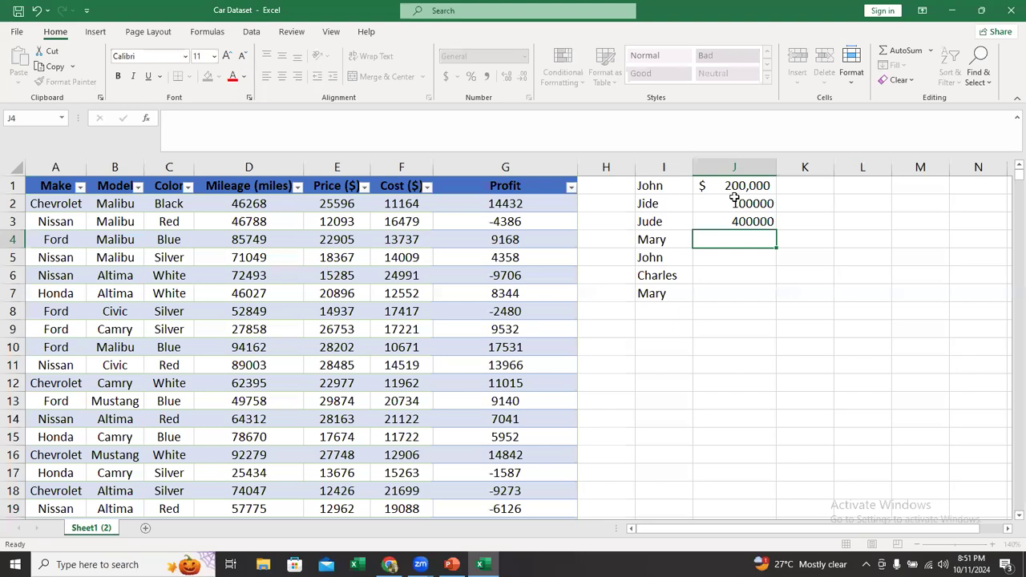
{"action": "type", "text": "500000"}
{"action": "key", "text": "Return"}
{"action": "type", "text": "70000"}
{"action": "key", "text": "Return"}
{"action": "type", "text": "30"}
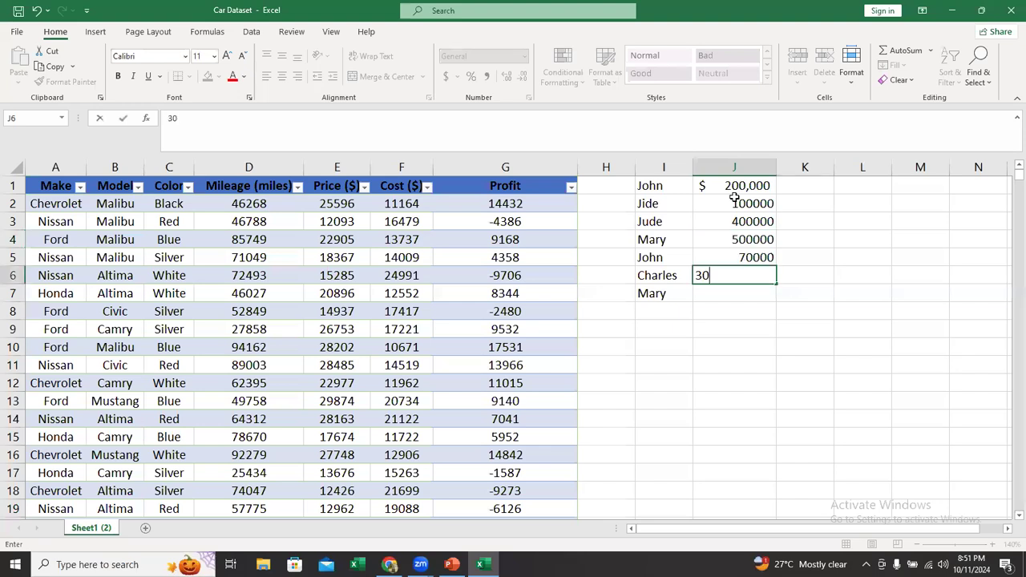
{"action": "type", "text": "000"}
{"action": "key", "text": "Return"}
{"action": "type", "text": "40000"}
{"action": "key", "text": "Return"}
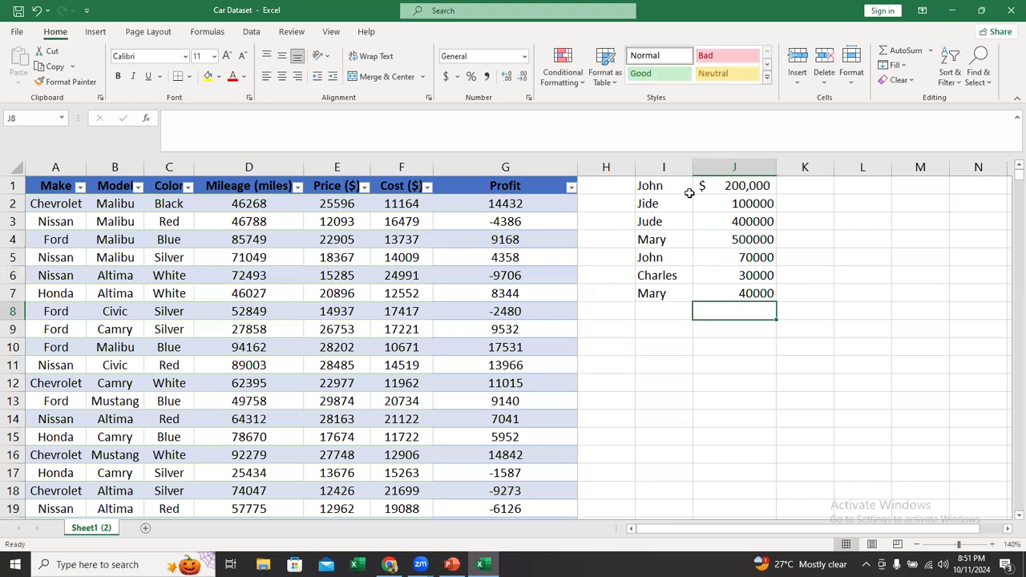
Step: Format the amounts in J1:J7 as Accounting with a dollar sign and two decimal places
{"action": "left_click", "coordinate": [745, 183]}
{"action": "left_click", "coordinate": [753, 290], "text": "shift"}
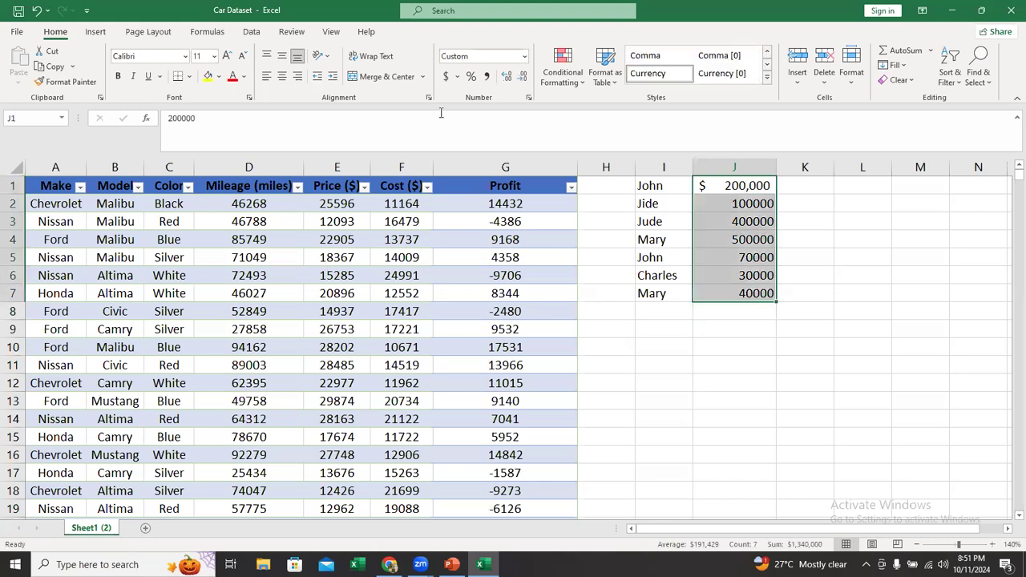
{"action": "left_click", "coordinate": [488, 77]}
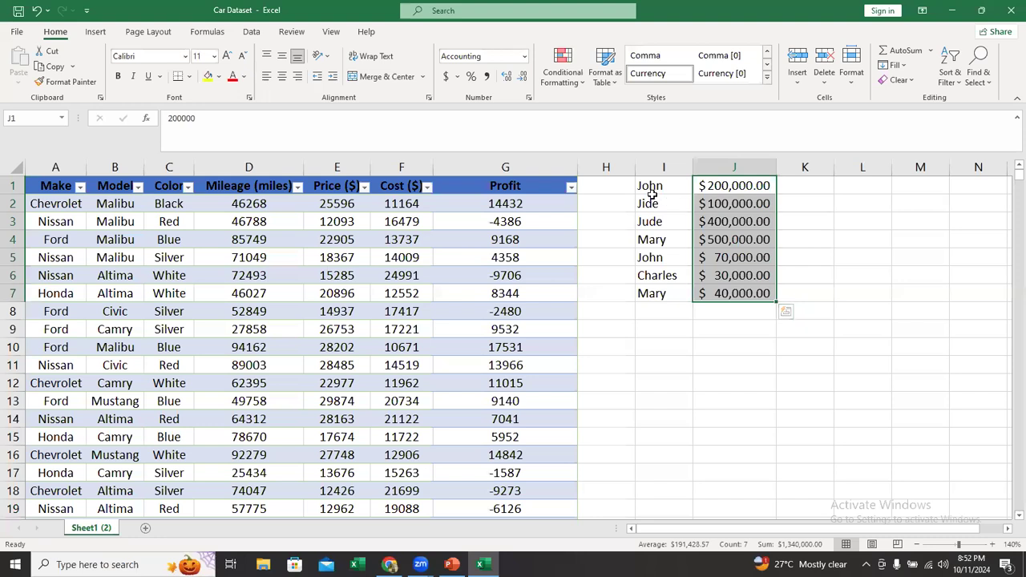
Step: Create a table from the names and amounts in I1:J7 without treating the first row as headers
{"action": "left_click", "coordinate": [653, 185]}
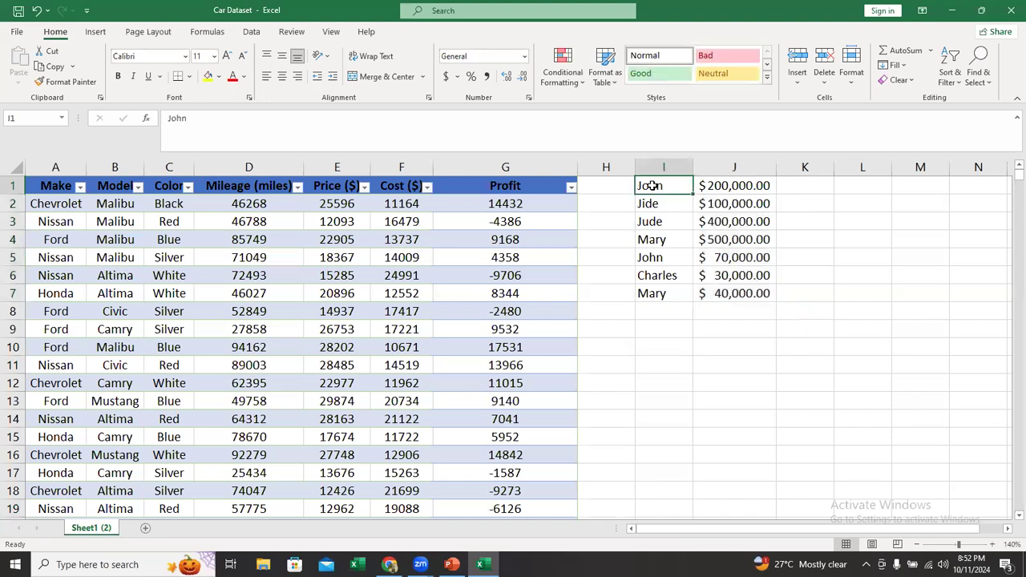
{"action": "left_click", "coordinate": [736, 289], "text": "shift"}
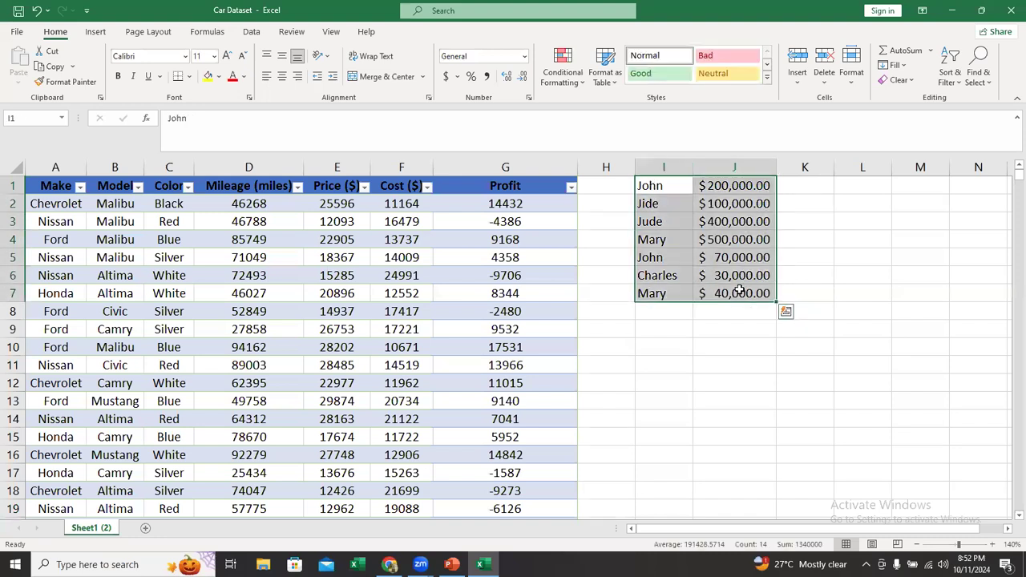
{"action": "left_click", "coordinate": [723, 239]}
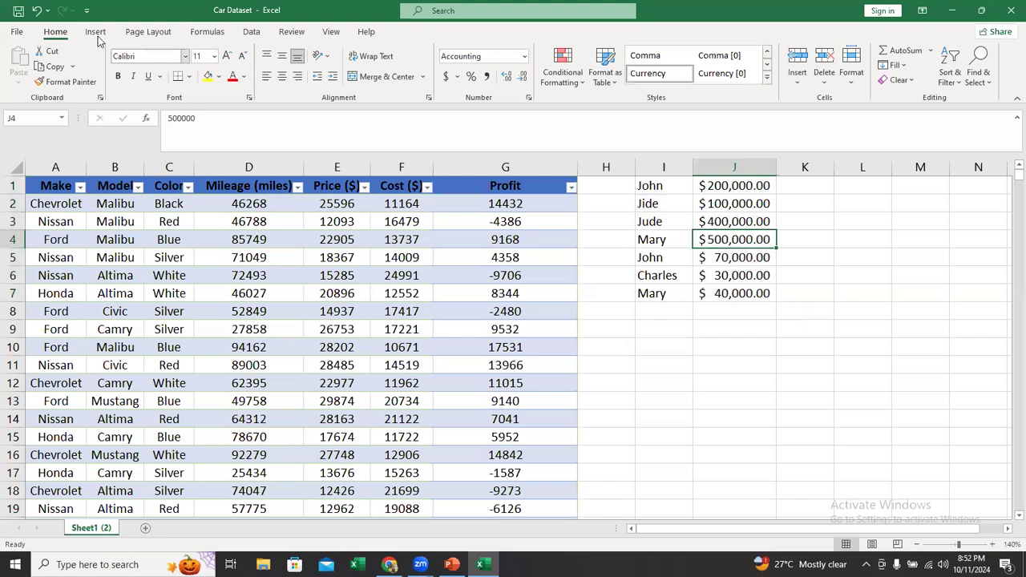
{"action": "left_click", "coordinate": [97, 33]}
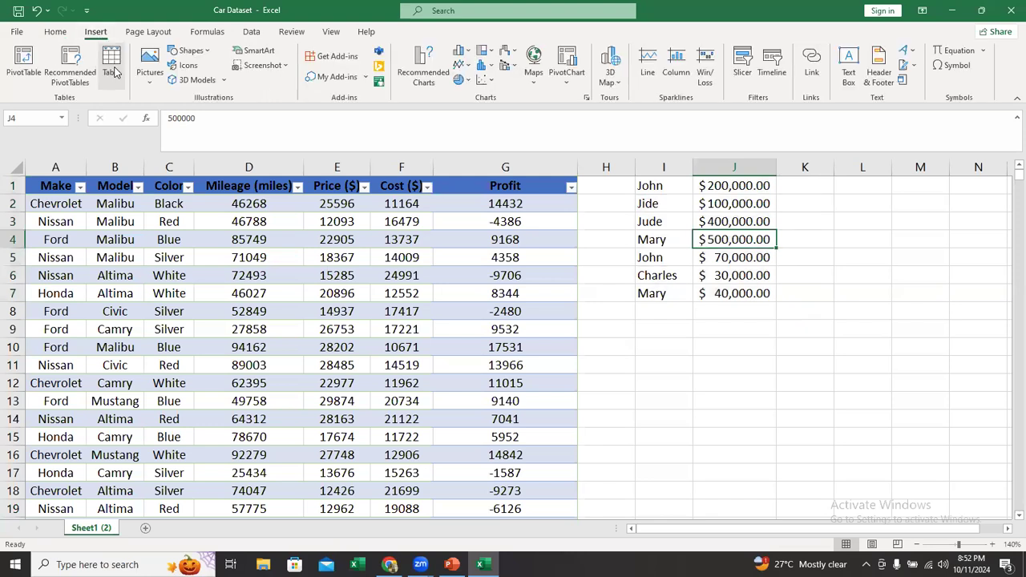
{"action": "left_click", "coordinate": [112, 71]}
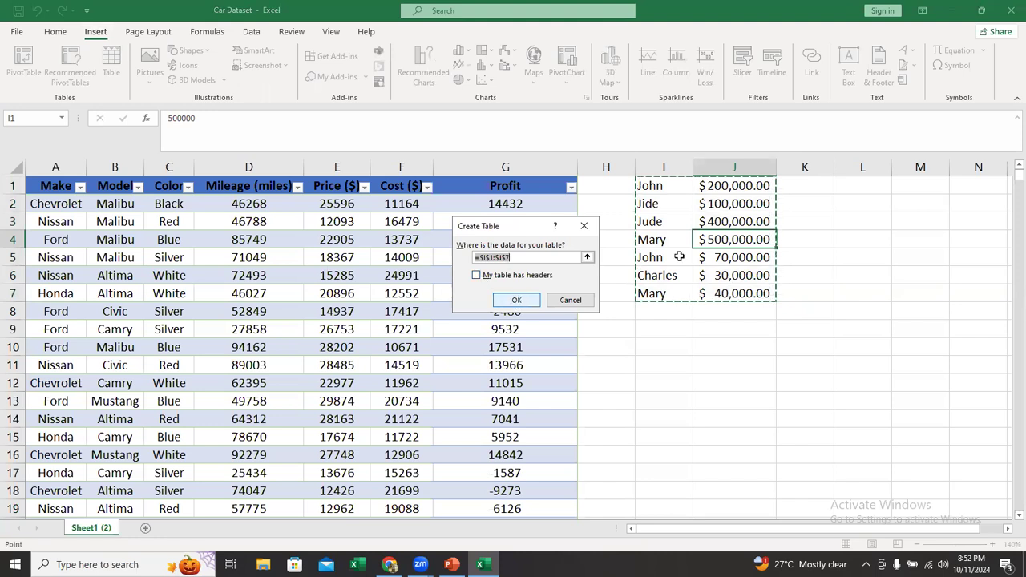
{"action": "key", "text": "Return"}
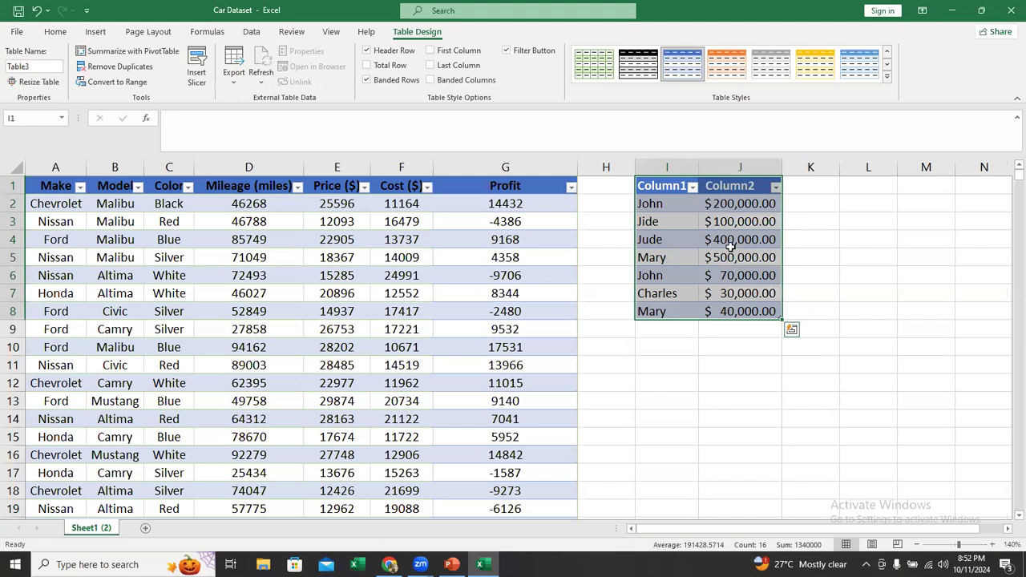
Step: Try removing duplicates from the new names table with both Column1 and Column2 checked
{"action": "left_click", "coordinate": [677, 254]}
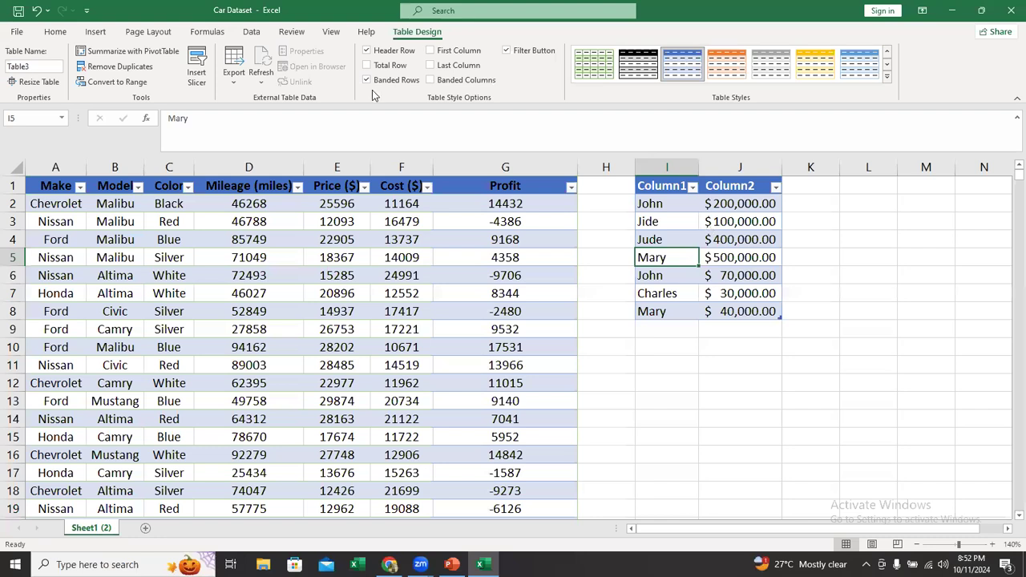
{"action": "left_click", "coordinate": [251, 32]}
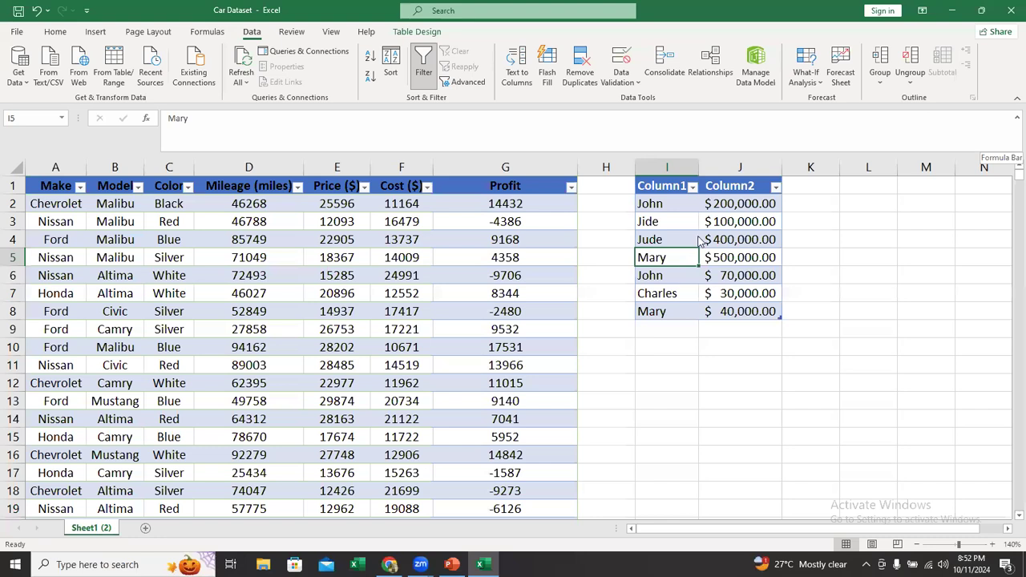
{"action": "left_click", "coordinate": [576, 86]}
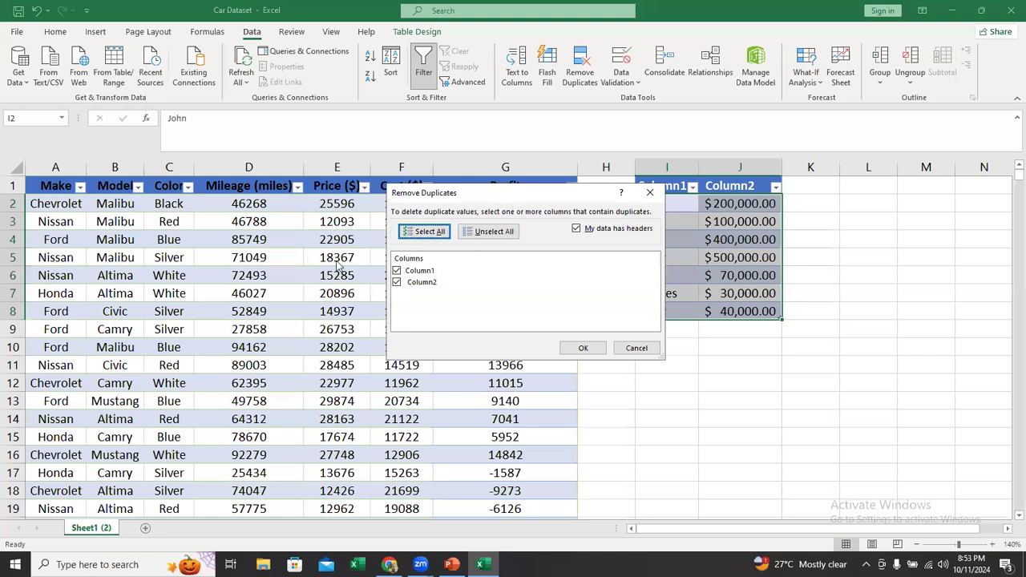
{"action": "left_click", "coordinate": [491, 339]}
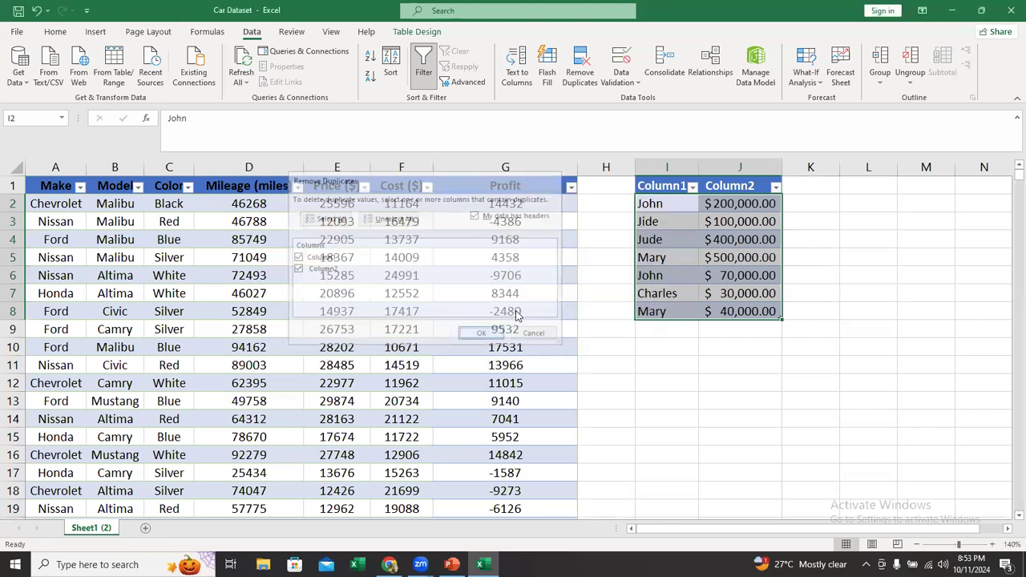
Step: Remove duplicates from the names table based on Column1 only, leaving Column2 unchecked
{"action": "left_click", "coordinate": [664, 254]}
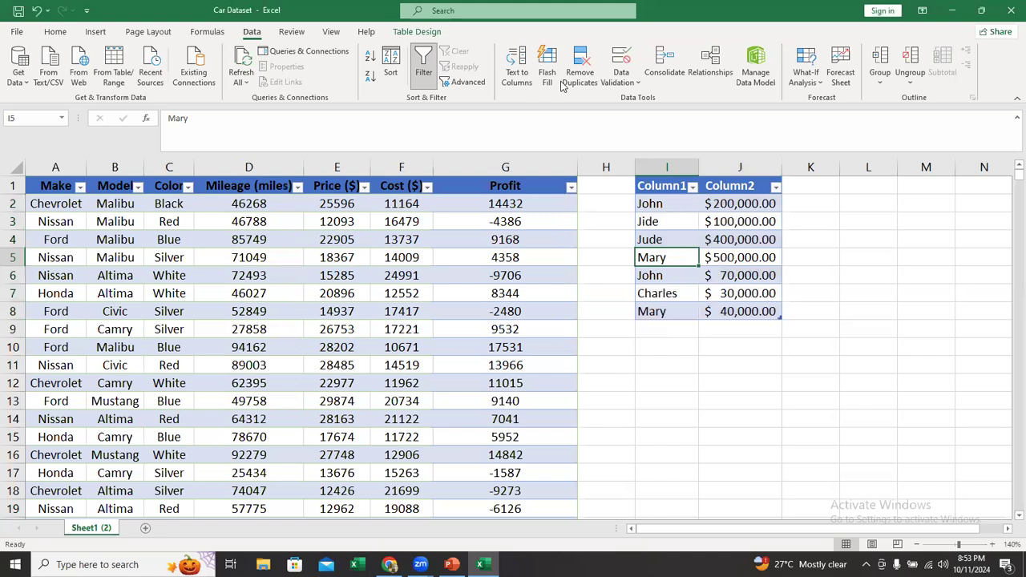
{"action": "key", "text": "ctrl+e"}
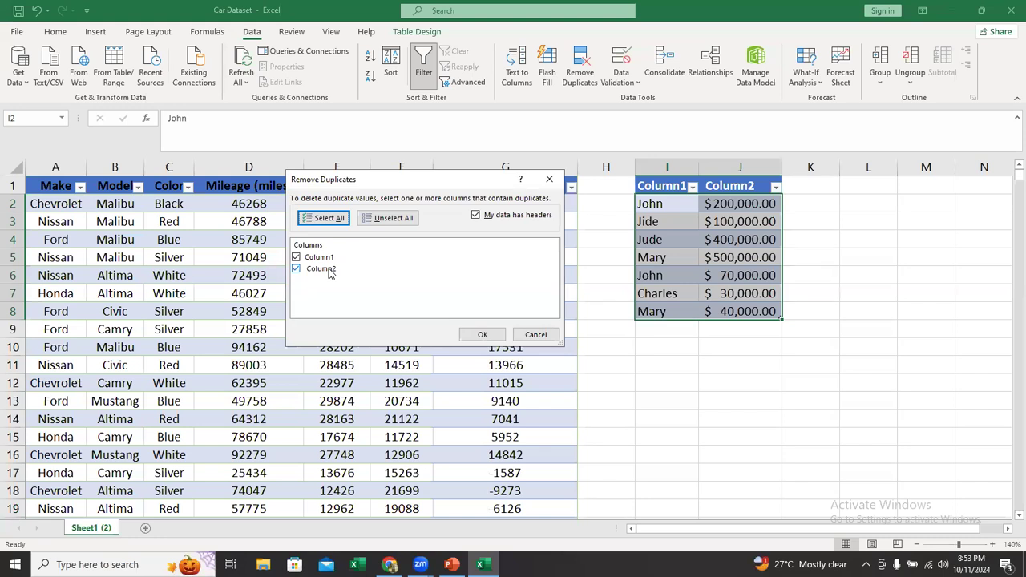
{"action": "left_click", "coordinate": [296, 269]}
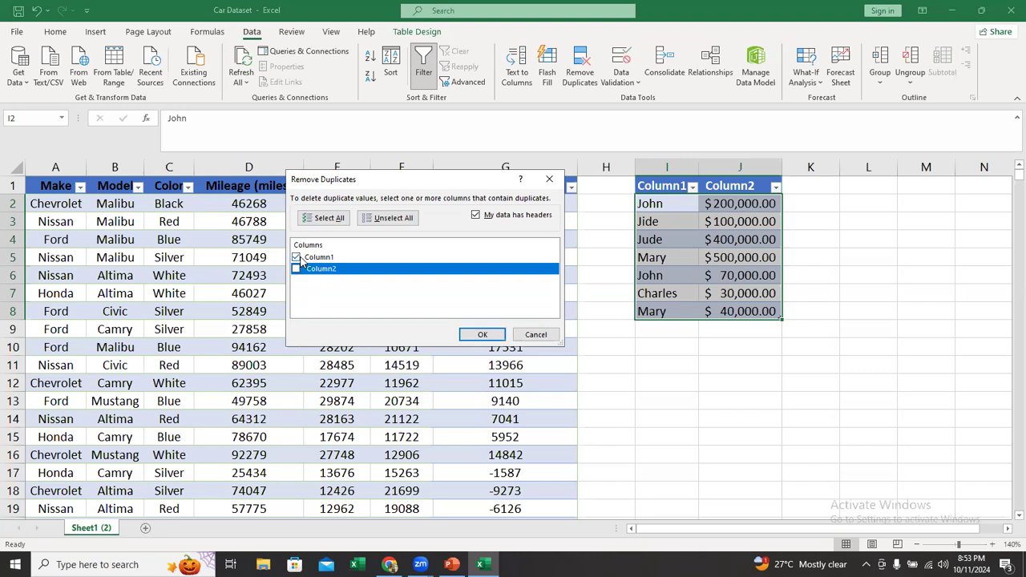
{"action": "left_click", "coordinate": [488, 335]}
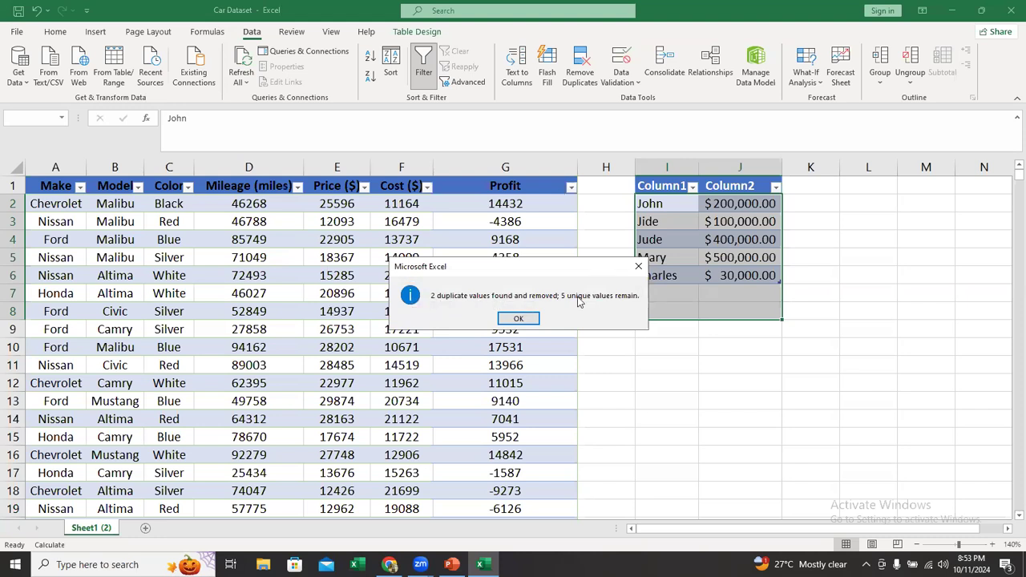
{"action": "left_click", "coordinate": [518, 319]}
{"action": "left_click", "coordinate": [693, 222]}
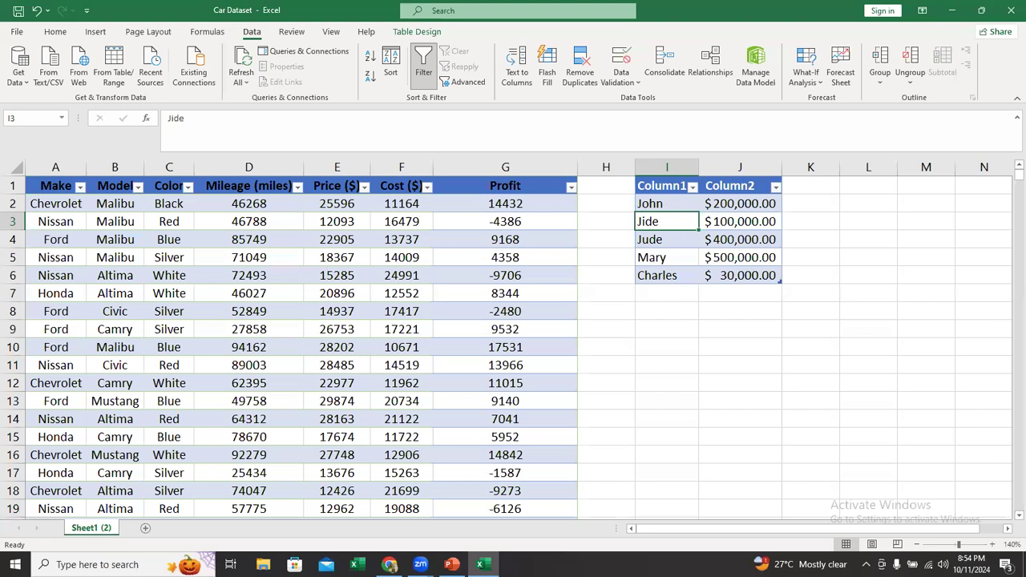
Step: Check the Removing Duplicates slide in PowerPoint and return to the Car Dataset workbook in Excel
{"action": "key", "text": "alt+Tab"}
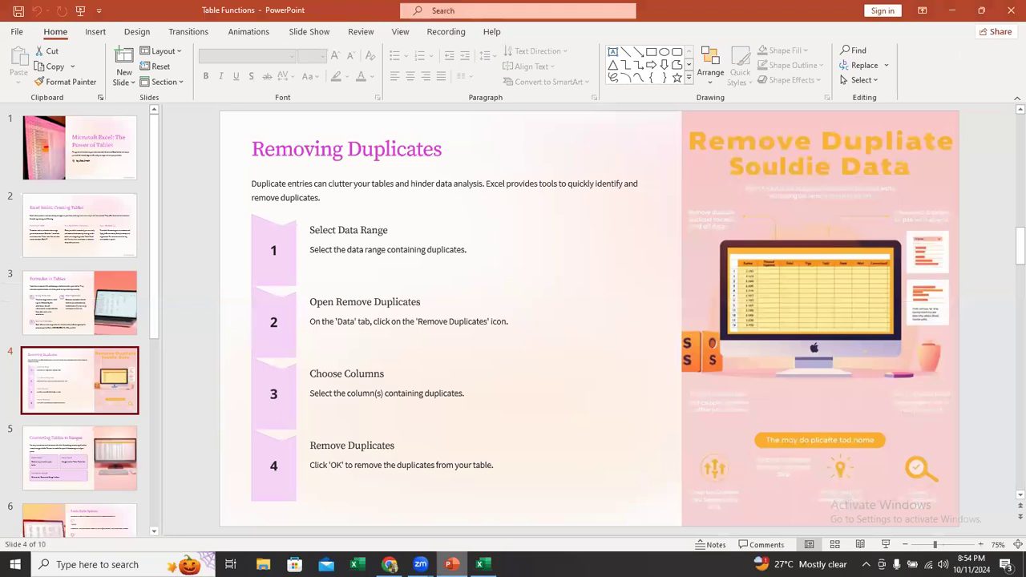
{"action": "mouse_move", "coordinate": [482, 564]}
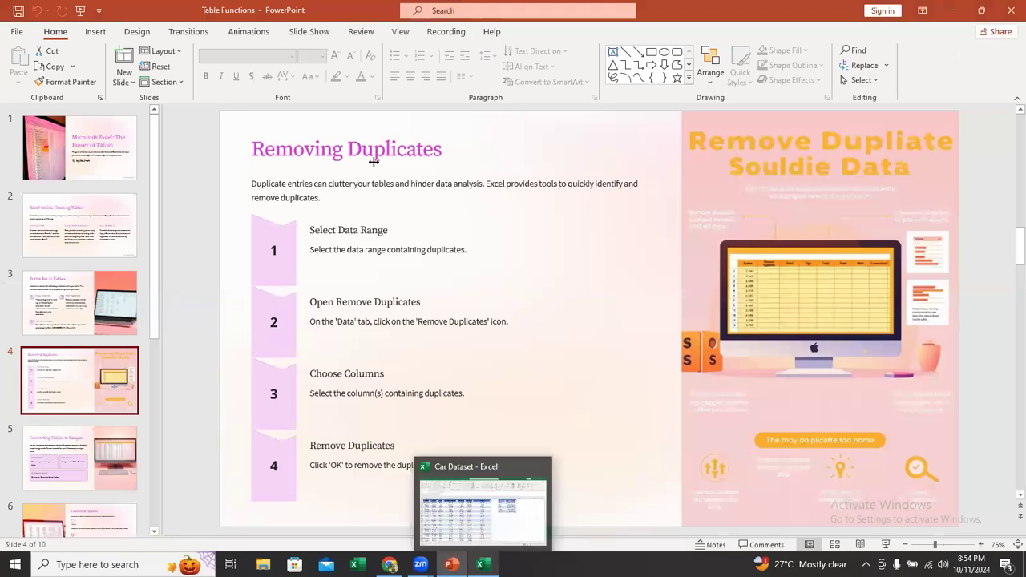
{"action": "key", "text": "alt+Tab"}
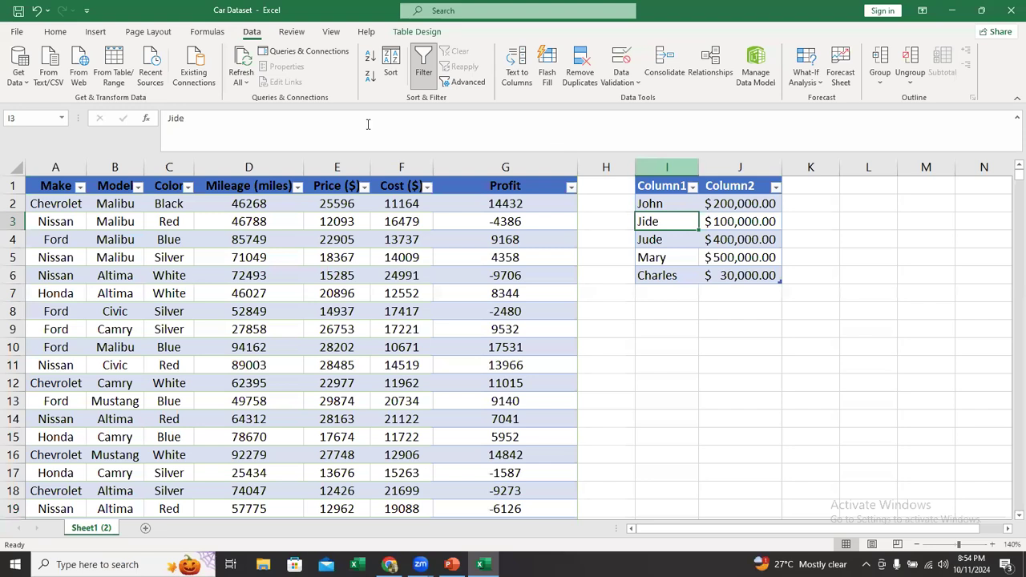
Step: Delete the sample names table in columns I and J
{"action": "left_click", "coordinate": [401, 31]}
{"action": "left_click_drag", "start_coordinate": [662, 168], "coordinate": [743, 165]}
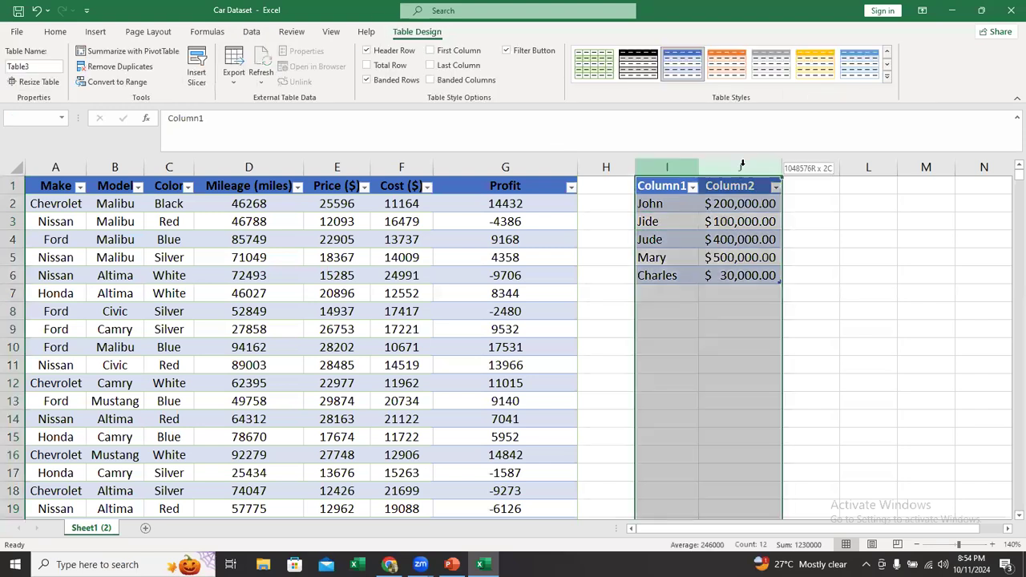
{"action": "key", "text": "Delete"}
Step: Turn on the total row for the car table
{"action": "left_click", "coordinate": [477, 272]}
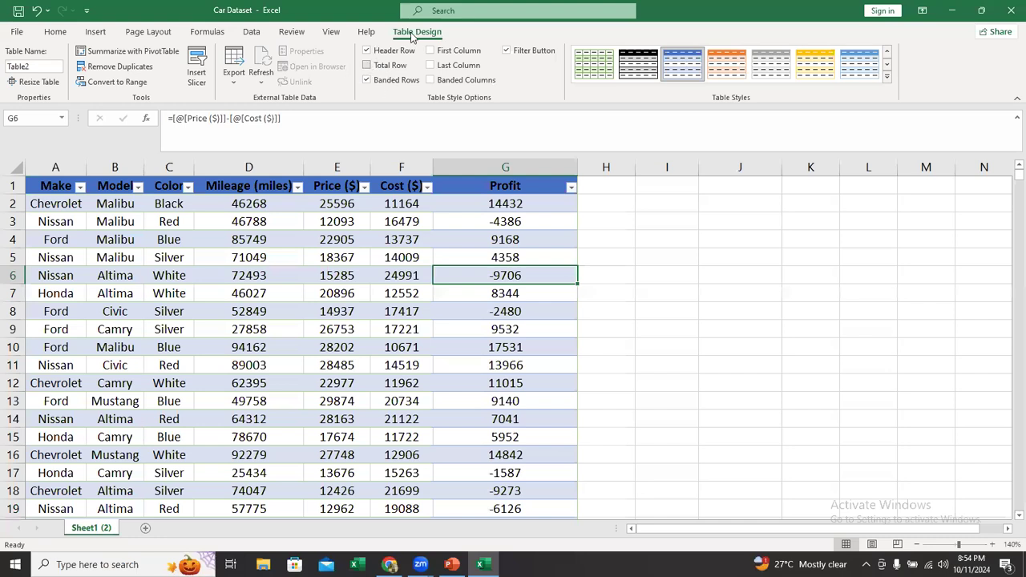
{"action": "left_click", "coordinate": [367, 66]}
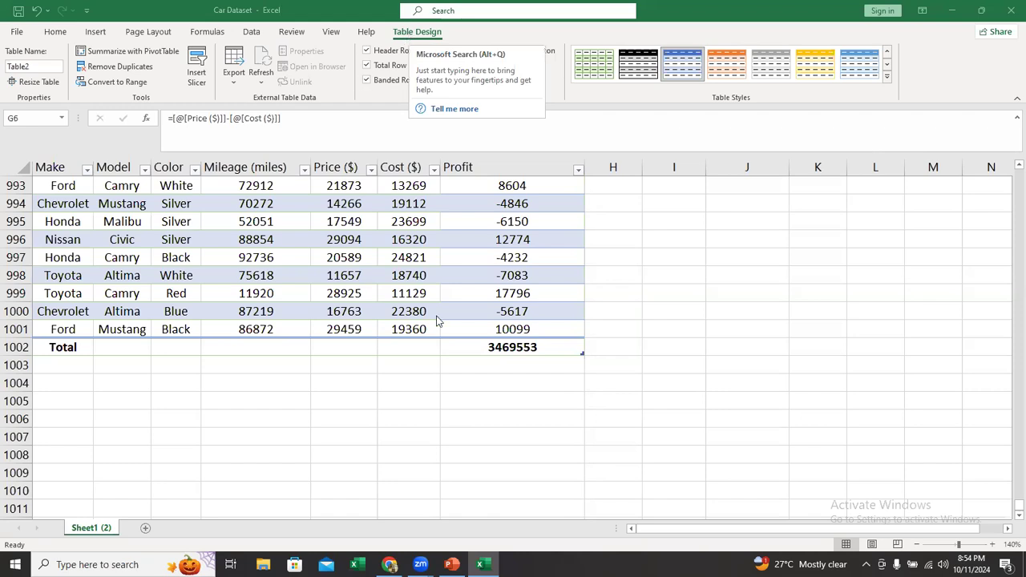
Step: Set the Profit total to Count and copy it across the Cost, Price and Mileage totals
{"action": "left_click", "coordinate": [547, 347]}
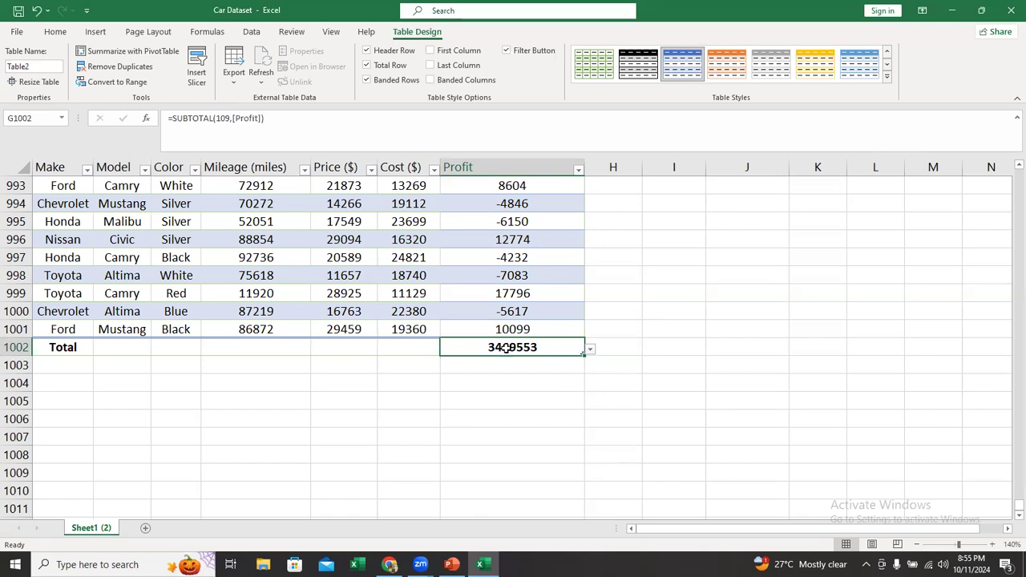
{"action": "left_click", "coordinate": [590, 352]}
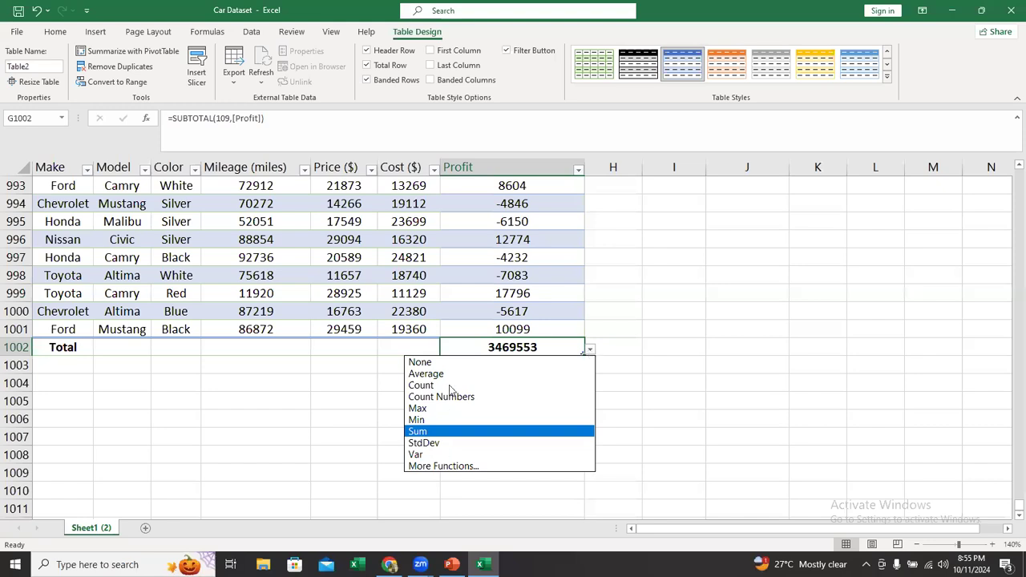
{"action": "left_click", "coordinate": [472, 421]}
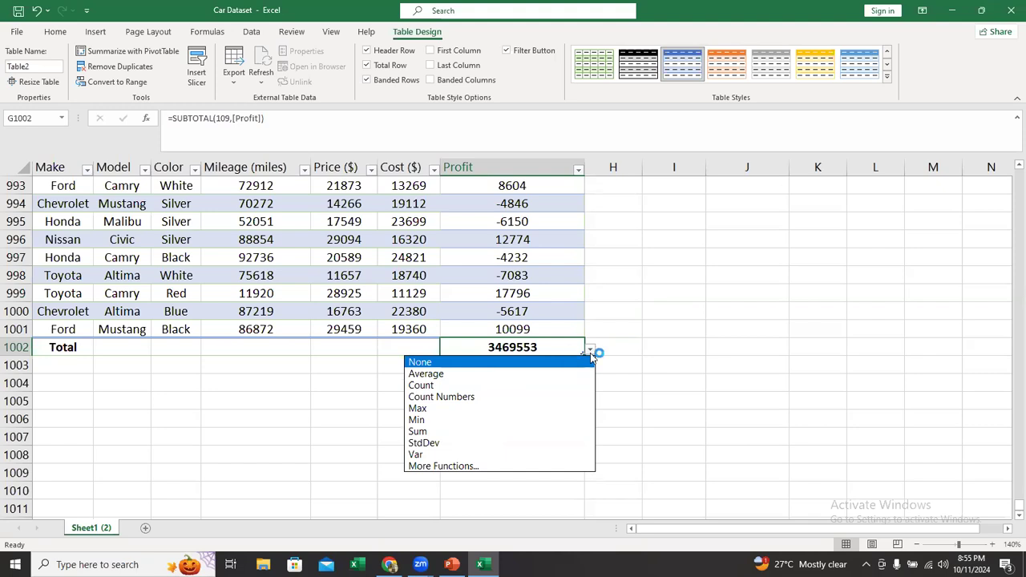
{"action": "left_click", "coordinate": [486, 384]}
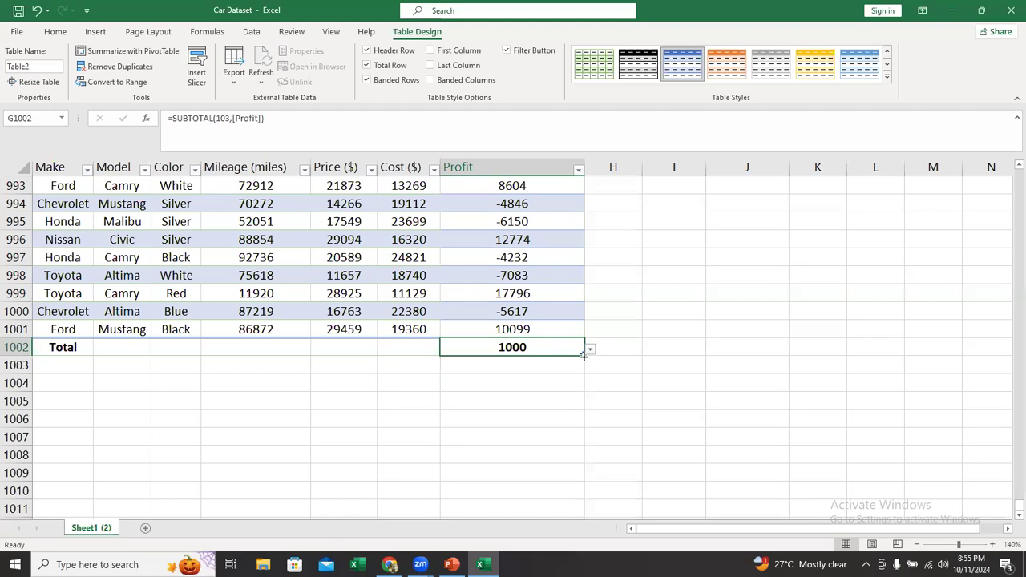
{"action": "mouse_move", "coordinate": [584, 356]}
{"action": "left_mouse_down"}
{"action": "mouse_move", "coordinate": [376, 333]}
{"action": "mouse_move", "coordinate": [271, 338]}
{"action": "mouse_move", "coordinate": [230, 323]}
{"action": "mouse_move", "coordinate": [267, 340]}
{"action": "left_mouse_up"}
Step: Set the Mileage total to Max and the Price total to Min
{"action": "left_click", "coordinate": [289, 348]}
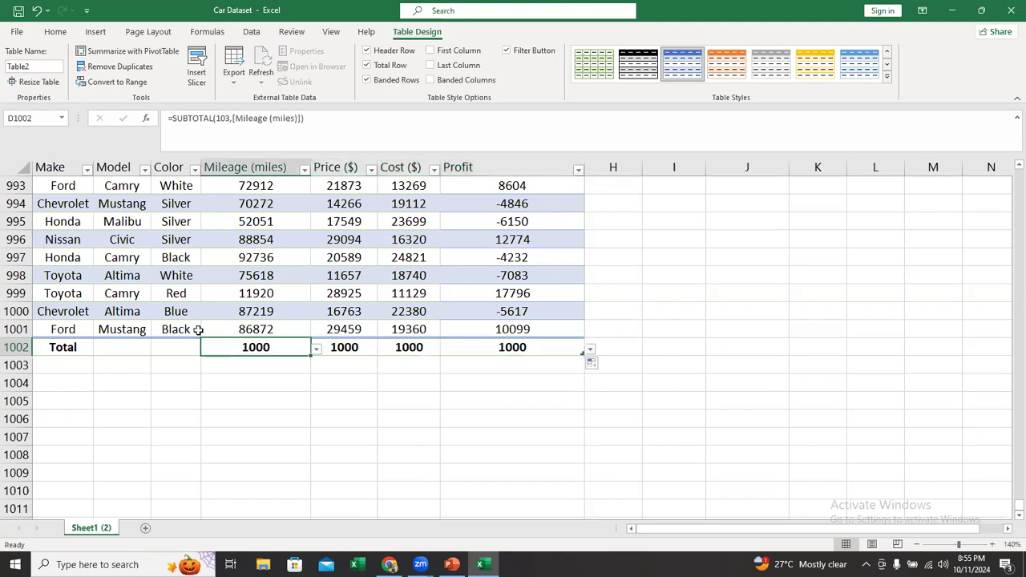
{"action": "left_click", "coordinate": [318, 350]}
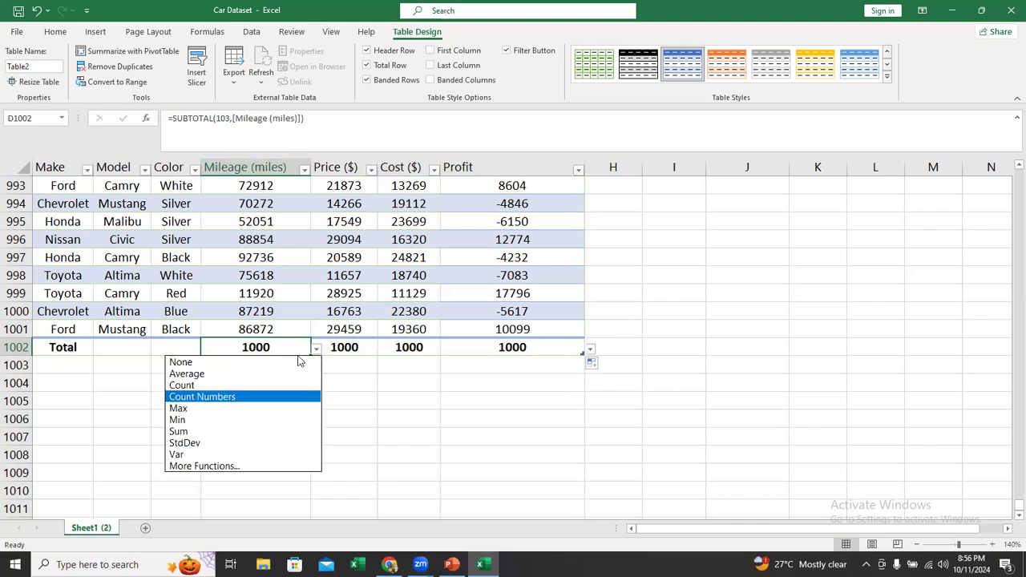
{"action": "left_click", "coordinate": [186, 409]}
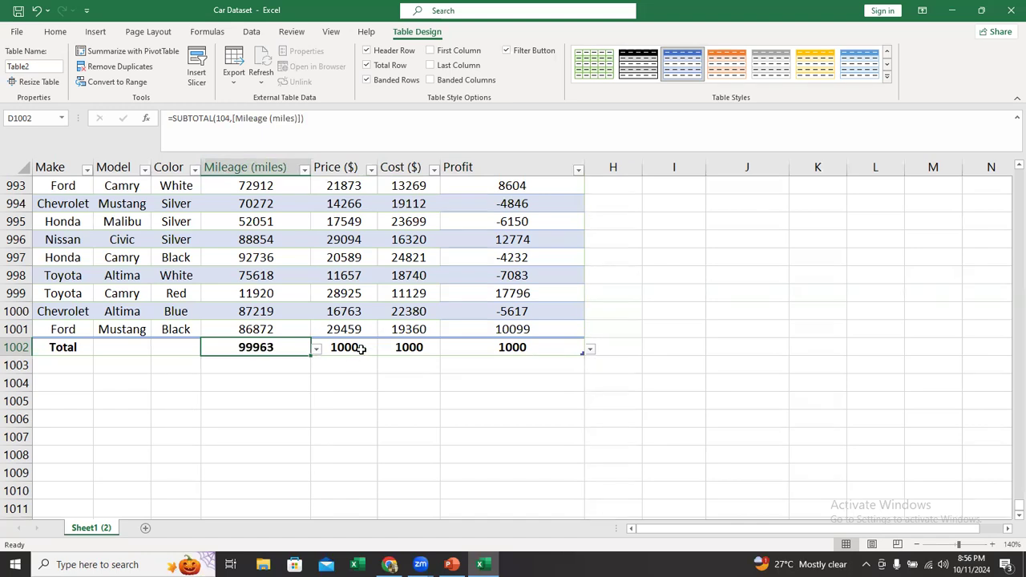
{"action": "left_click", "coordinate": [319, 420]}
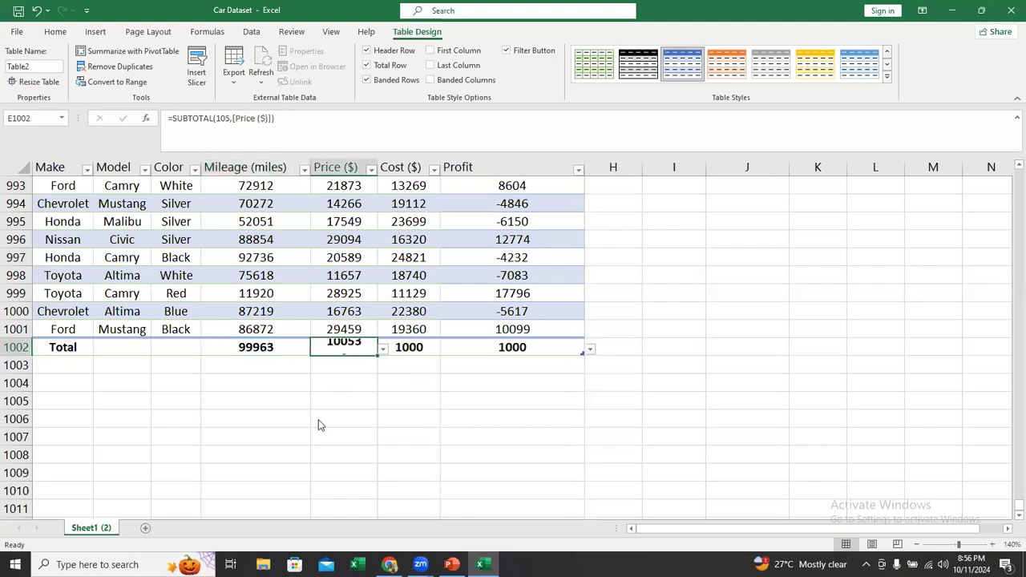
Step: Set both the Cost and Profit totals to Sum
{"action": "left_click", "coordinate": [418, 350]}
{"action": "left_click", "coordinate": [446, 350]}
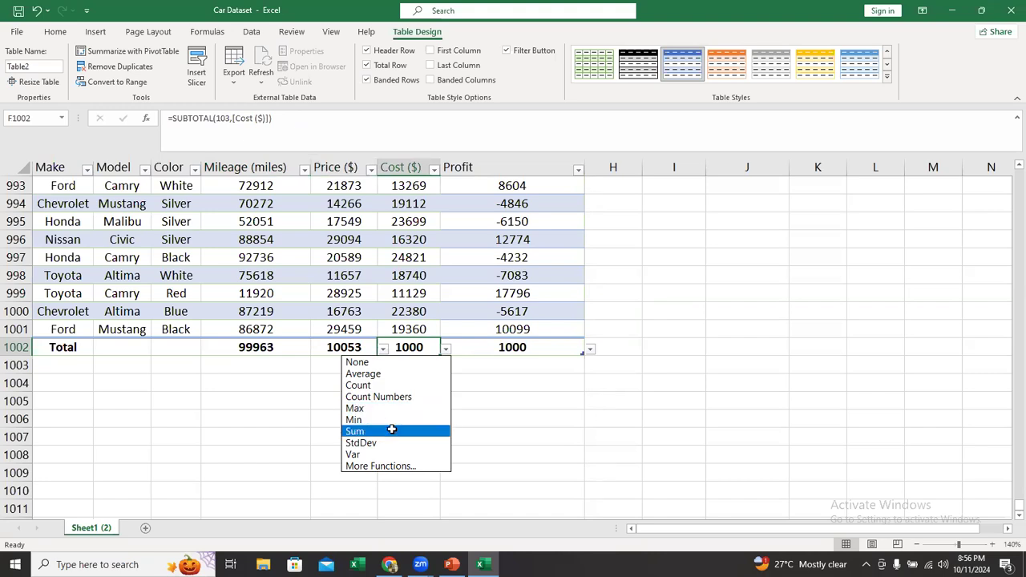
{"action": "left_click", "coordinate": [392, 431]}
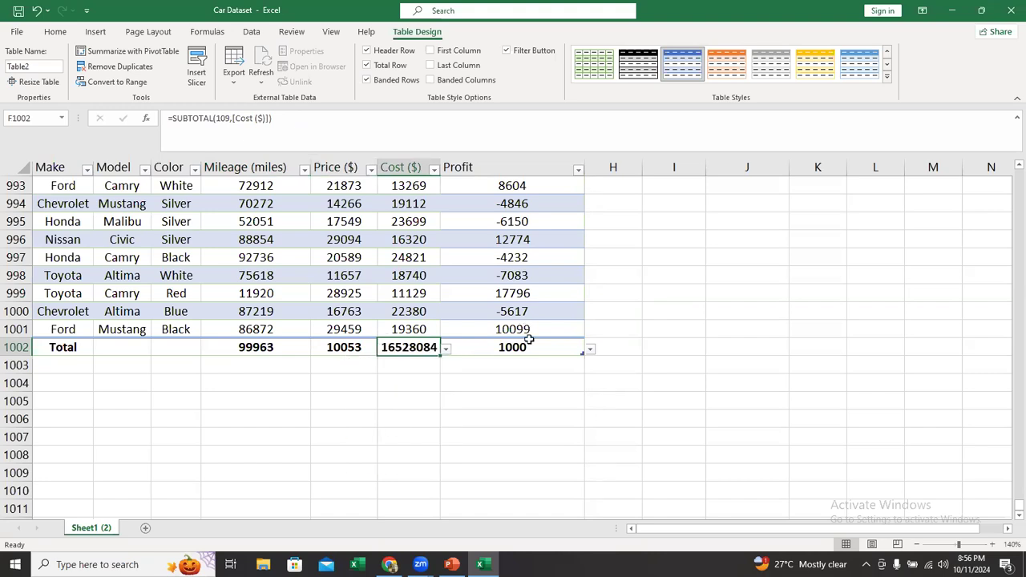
{"action": "left_click", "coordinate": [575, 352]}
{"action": "left_click", "coordinate": [589, 350]}
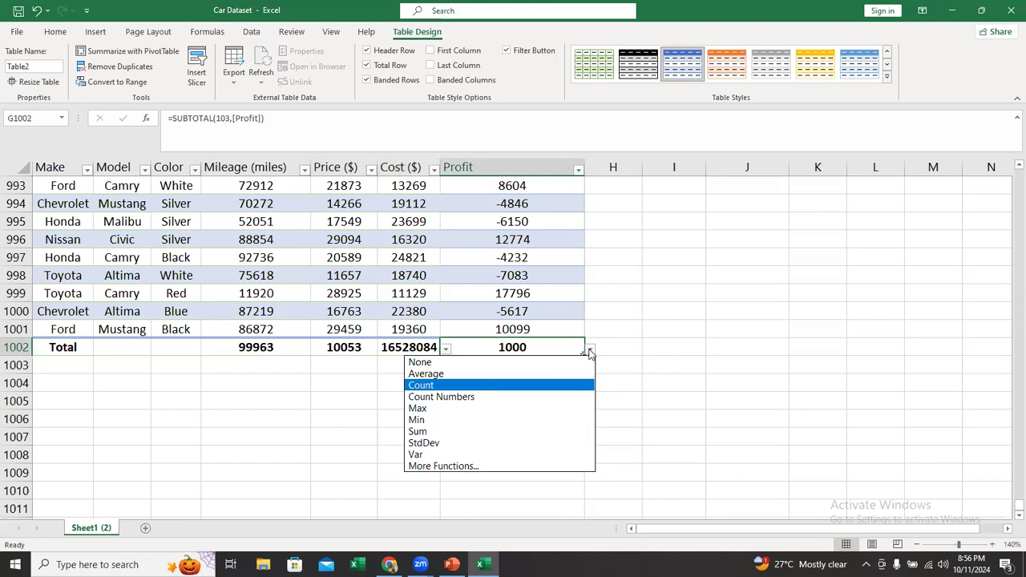
{"action": "left_click", "coordinate": [470, 433]}
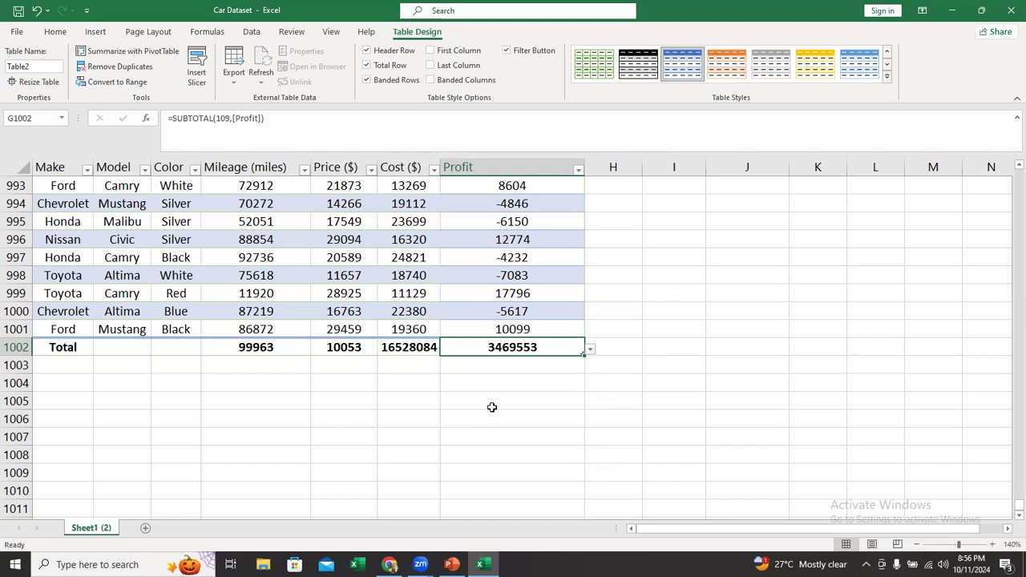
Step: Switch to the Table Functions presentation in PowerPoint and go to the Pivot Tables: Introduction slide
{"action": "left_click", "coordinate": [457, 562]}
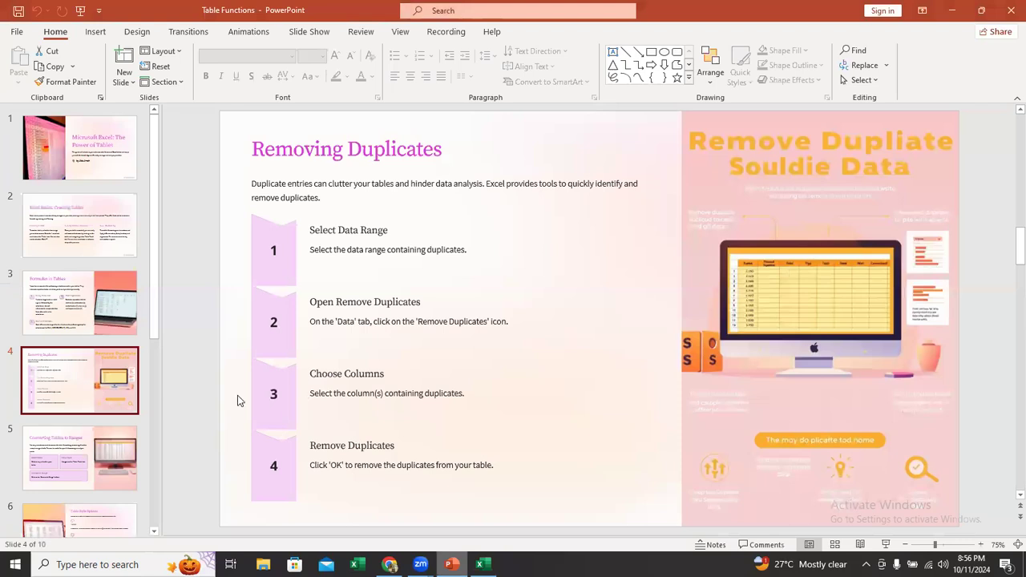
{"action": "left_click", "coordinate": [72, 528]}
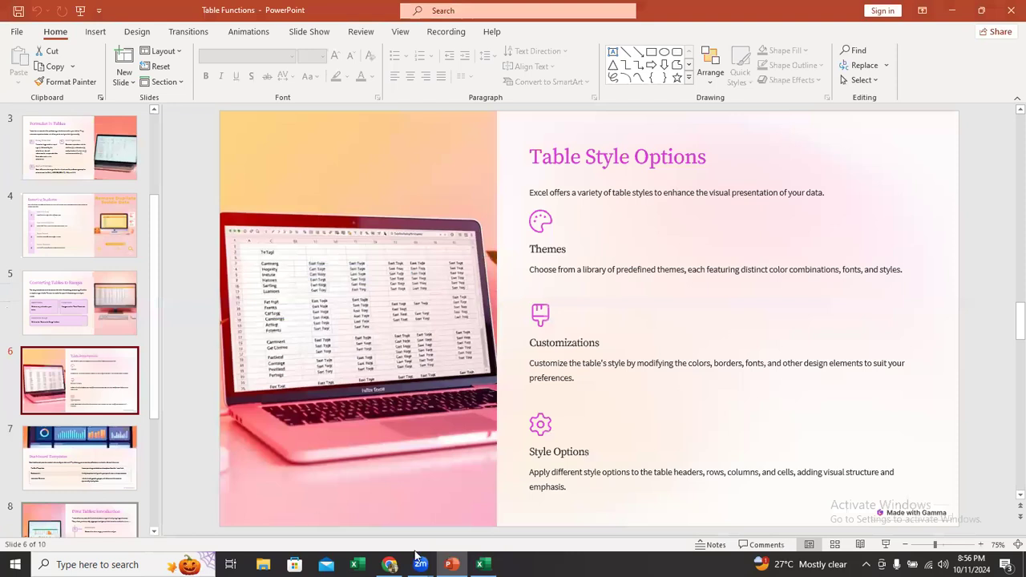
{"action": "key", "text": "Down"}
{"action": "key", "text": "Down"}
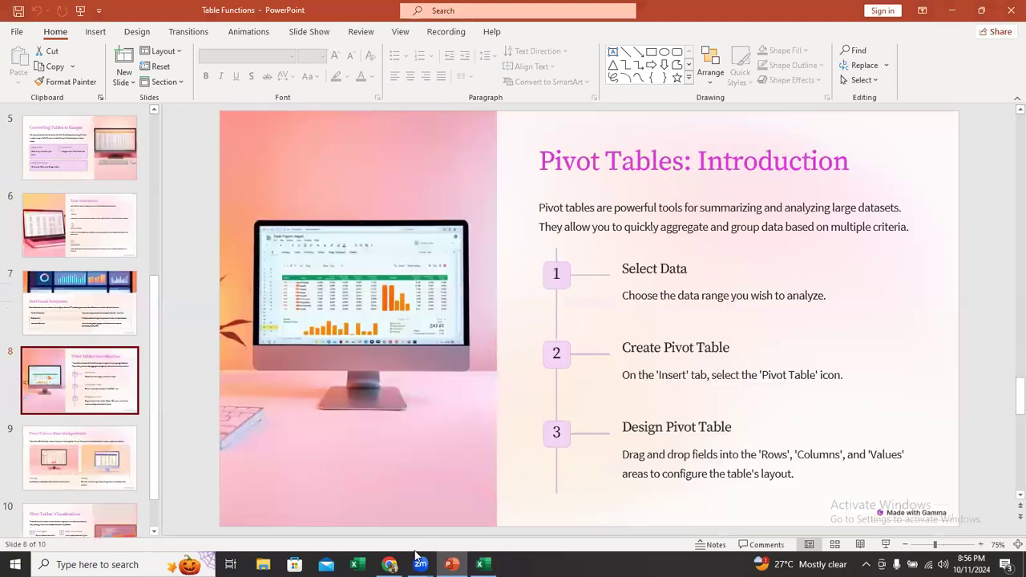
Step: Switch to the Car Dataset workbook in Excel and select a Price cell inside the car table
{"action": "mouse_move", "coordinate": [483, 565]}
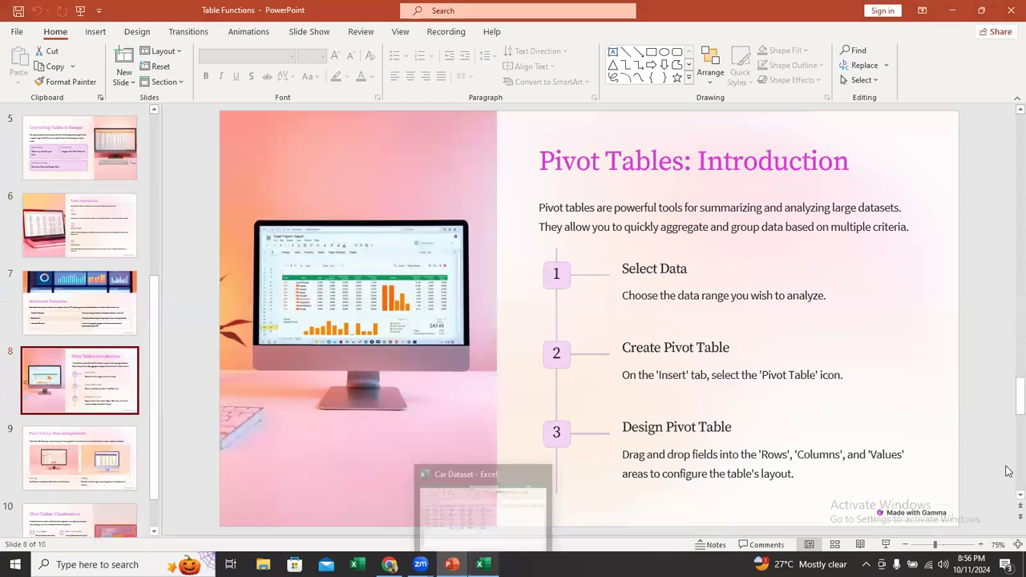
{"action": "left_click_drag", "start_coordinate": [1007, 504], "coordinate": [1007, 86]}
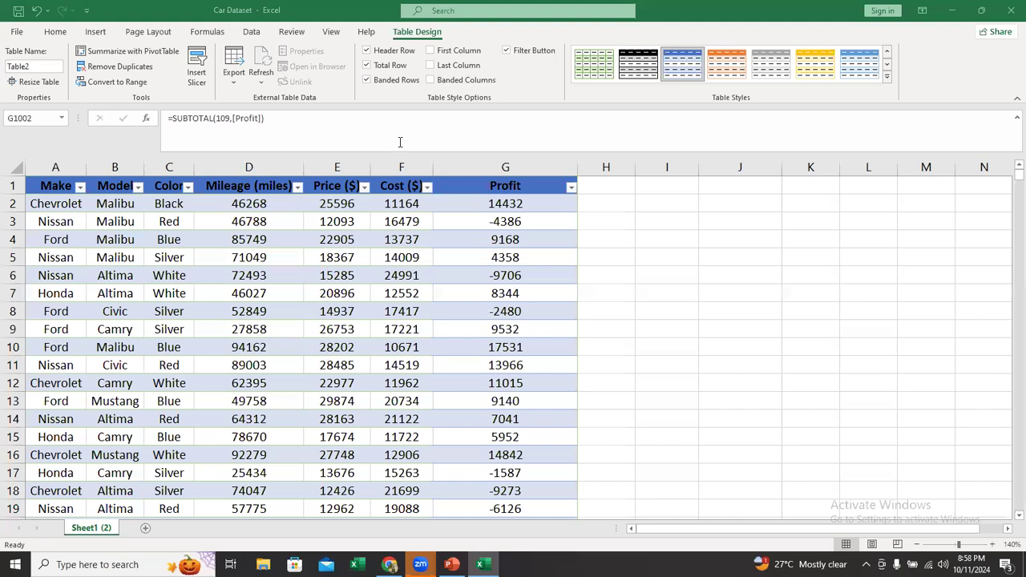
{"action": "left_click", "coordinate": [210, 345]}
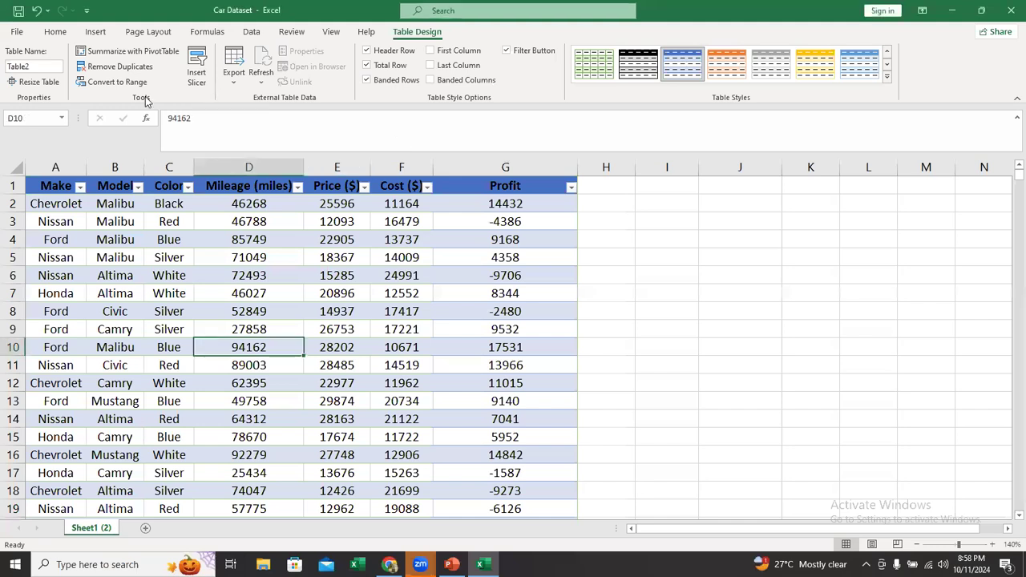
{"action": "left_click", "coordinate": [344, 263]}
{"action": "left_click", "coordinate": [345, 316]}
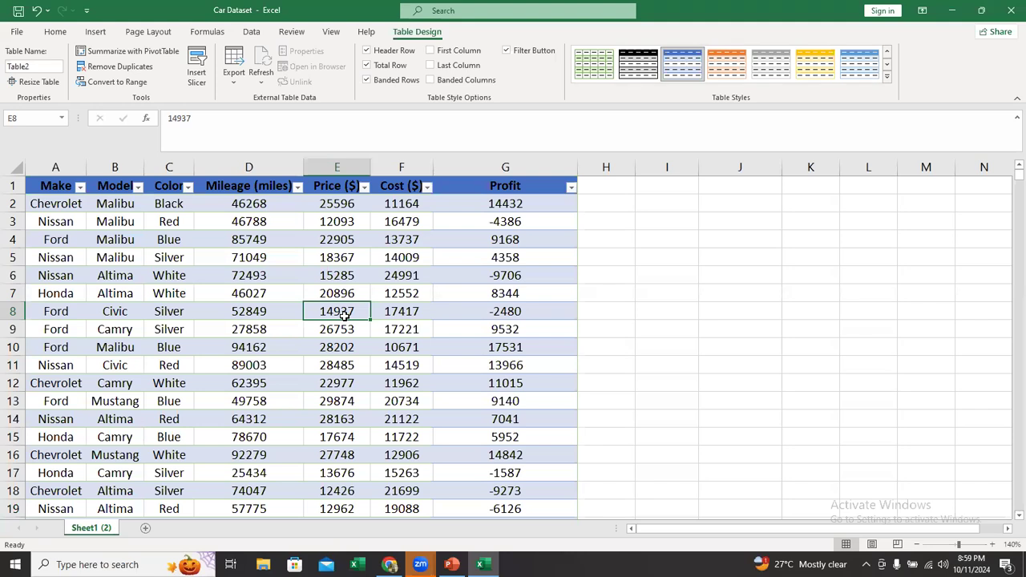
Step: Create a PivotTable from Table2 on a new worksheet and compare the new sheet with Sheet1 (2)
{"action": "left_click", "coordinate": [98, 33]}
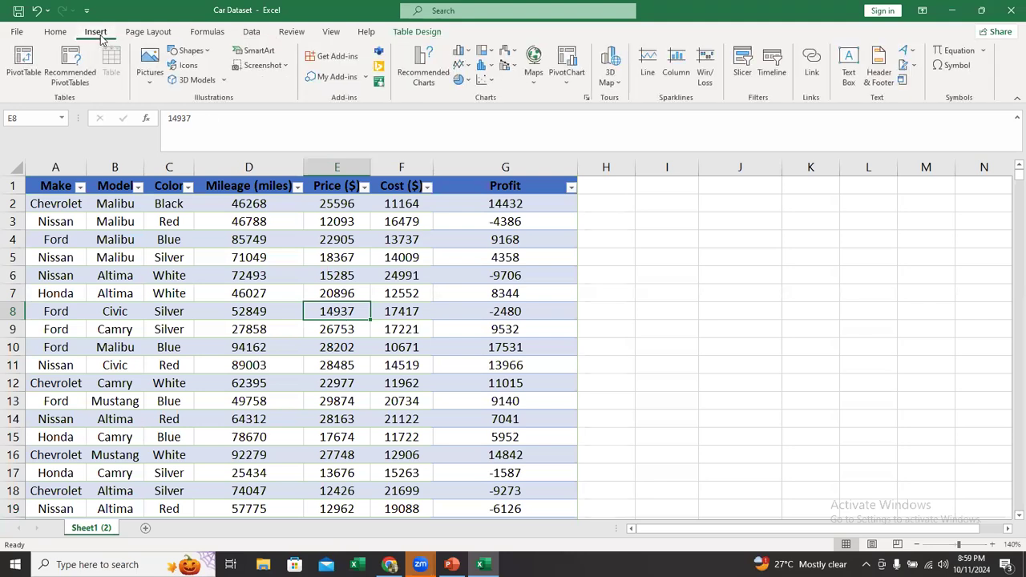
{"action": "left_click", "coordinate": [28, 73]}
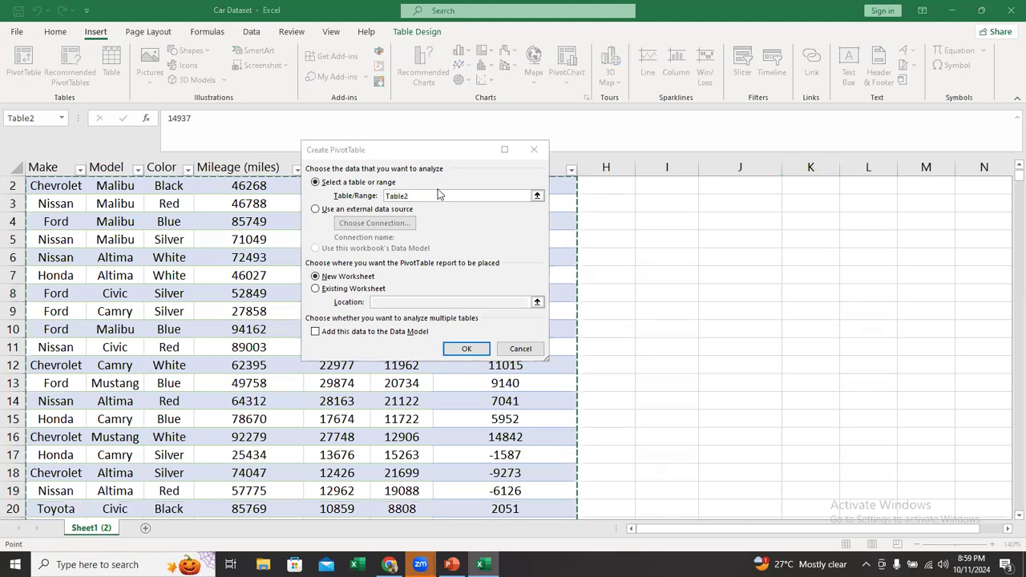
{"action": "left_click", "coordinate": [417, 150]}
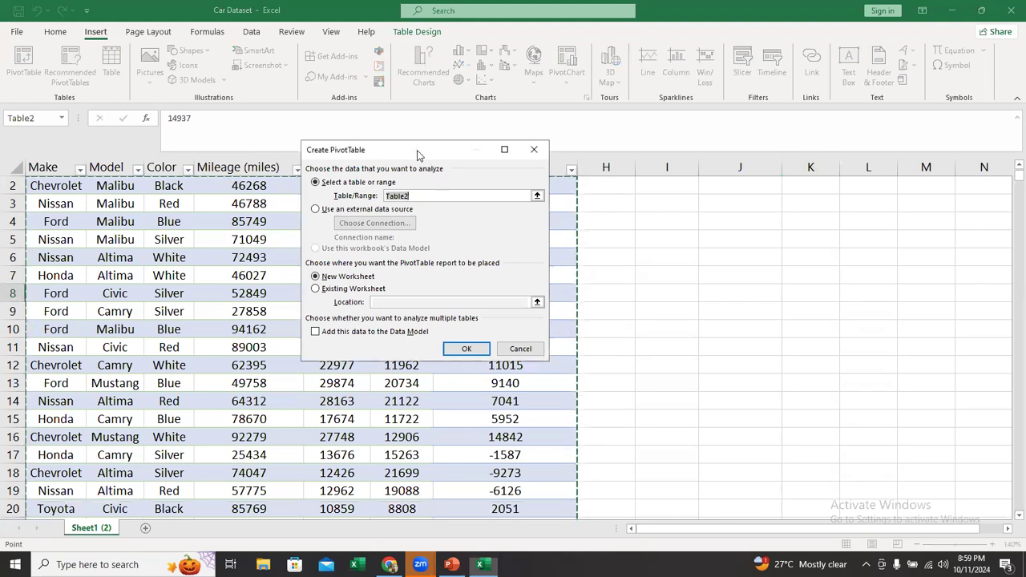
{"action": "left_click_drag", "start_coordinate": [417, 150], "coordinate": [521, 184]}
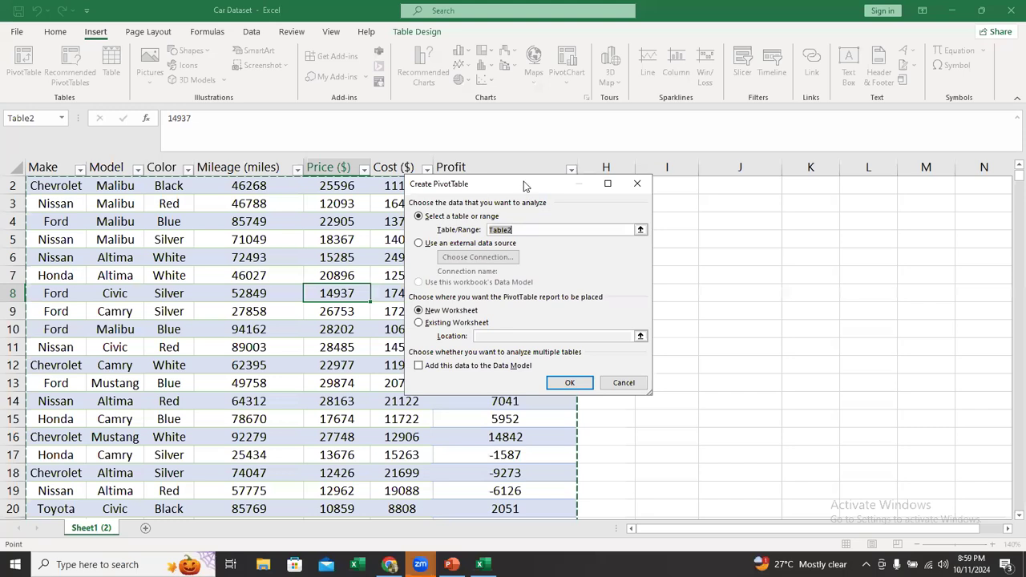
{"action": "left_click_drag", "start_coordinate": [526, 186], "coordinate": [709, 197]}
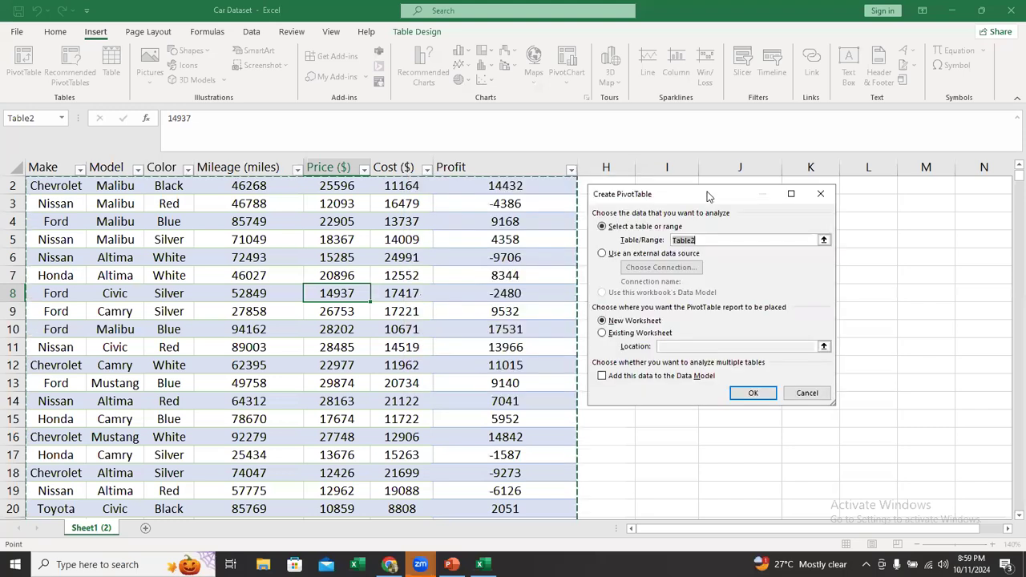
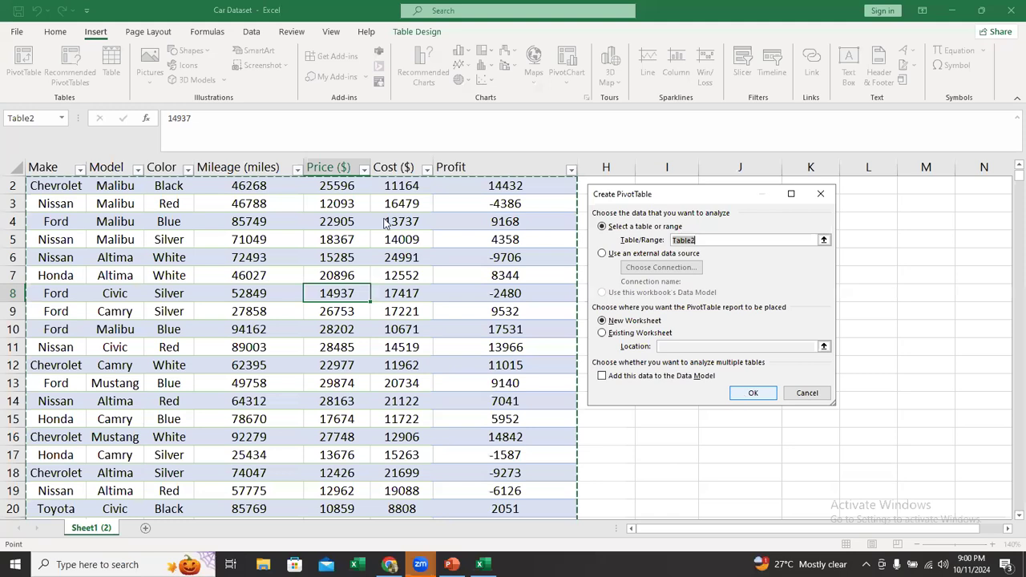
{"action": "key", "text": "Return"}
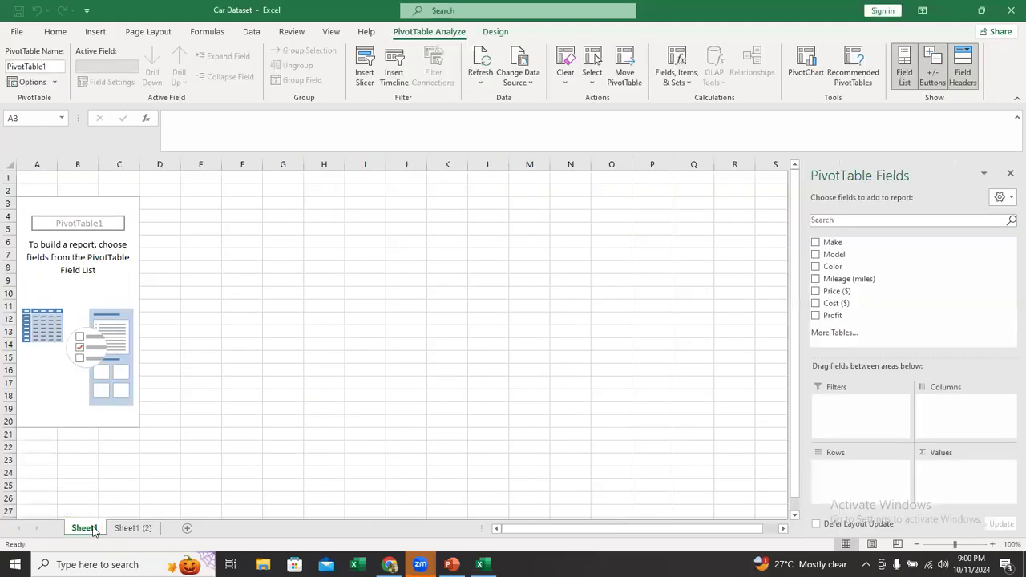
{"action": "left_click", "coordinate": [133, 528]}
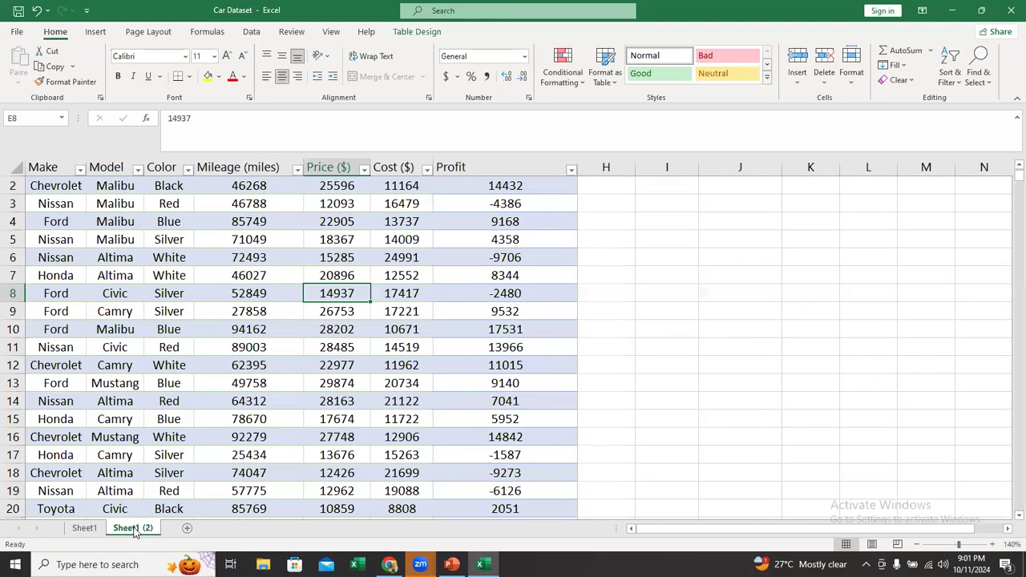
{"action": "left_click", "coordinate": [85, 528]}
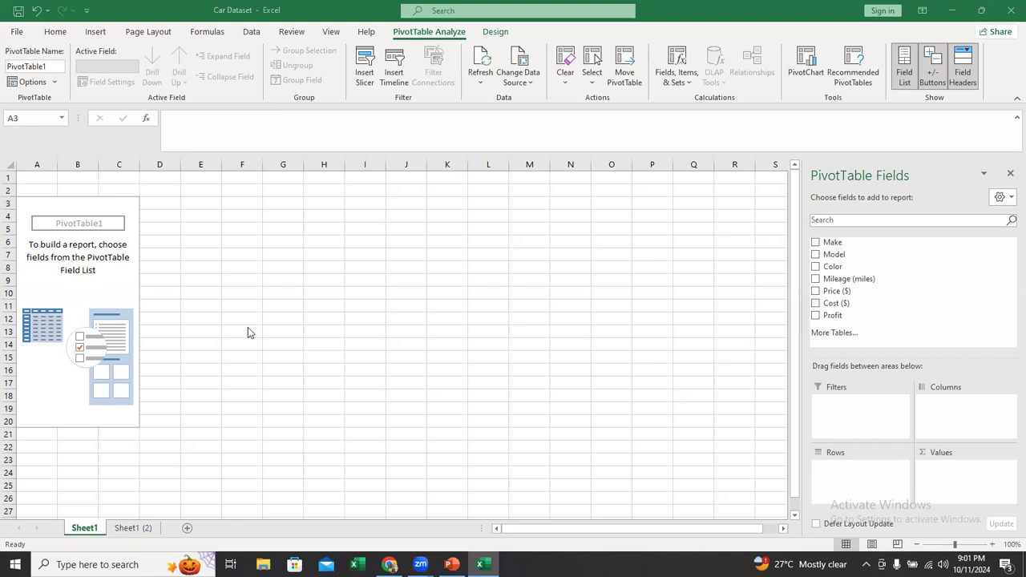
Step: Delete the Sheet1 worksheet that holds the empty PivotTable
{"action": "left_click", "coordinate": [80, 531]}
{"action": "right_click", "coordinate": [81, 533]}
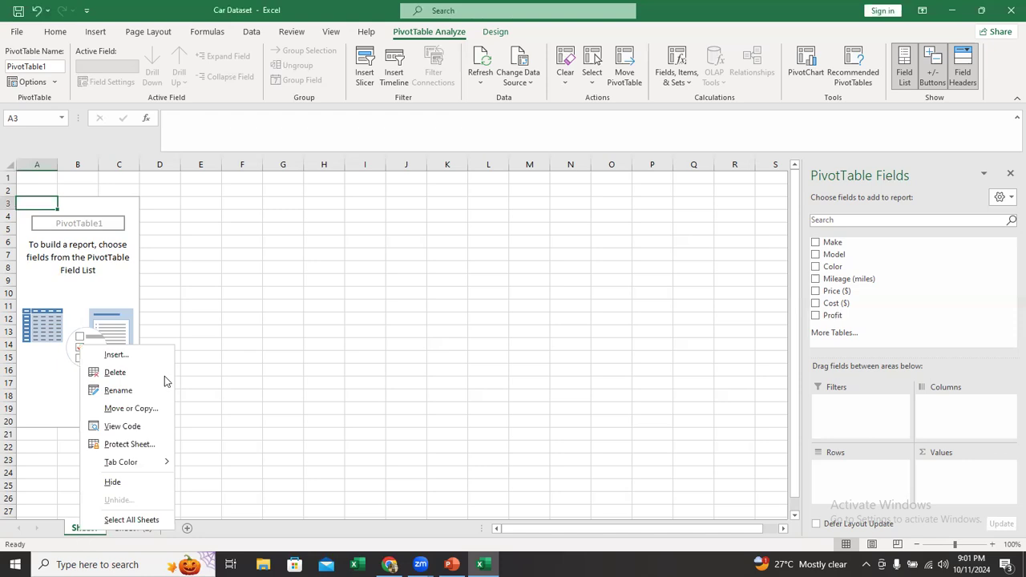
{"action": "left_click", "coordinate": [157, 374]}
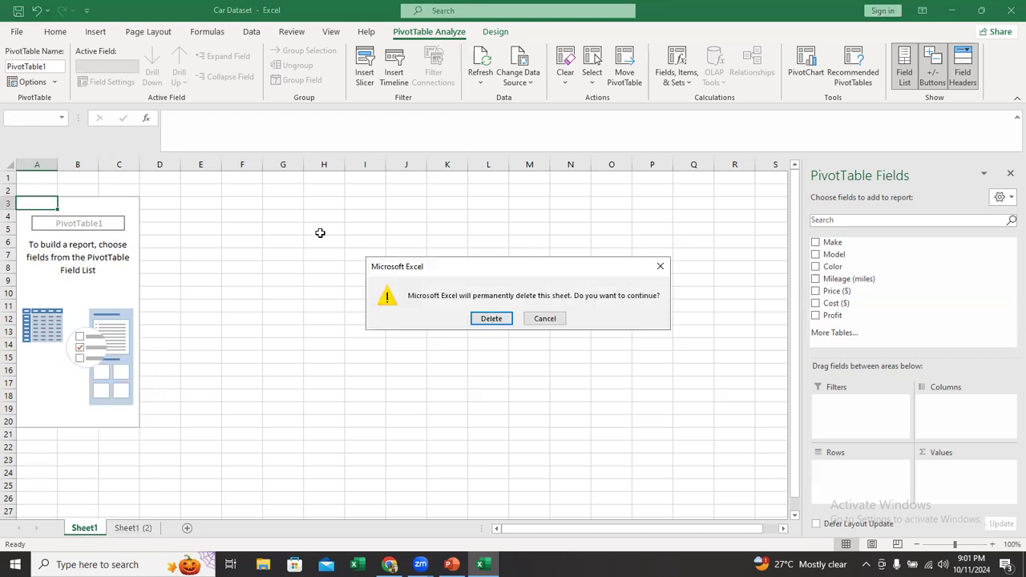
{"action": "key", "text": "Return"}
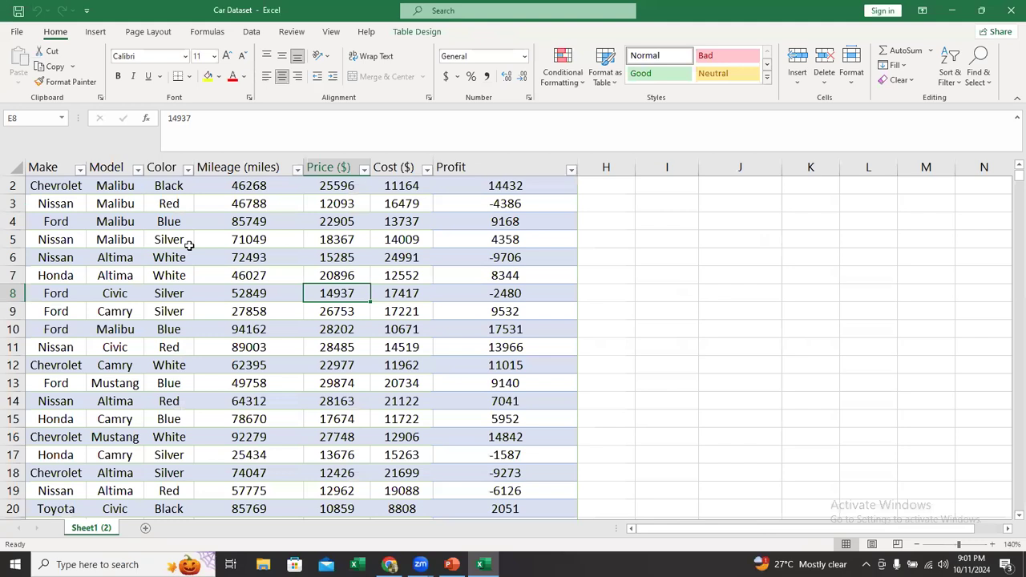
Step: Insert a PivotTable again from a cell in the car table, using Table2 as source and a new worksheet as destination
{"action": "left_click", "coordinate": [251, 272]}
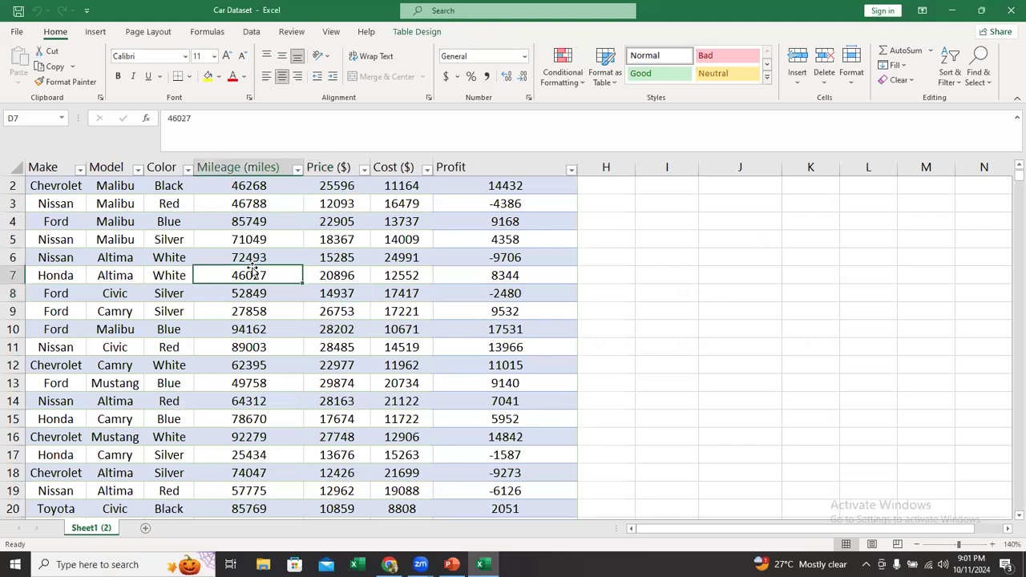
{"action": "left_click", "coordinate": [95, 34]}
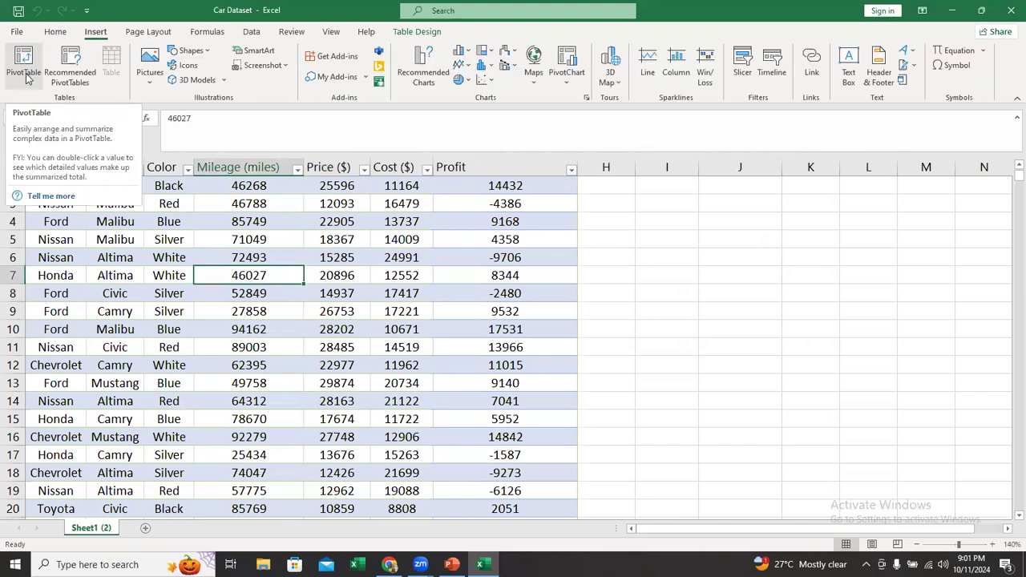
{"action": "left_click", "coordinate": [25, 77]}
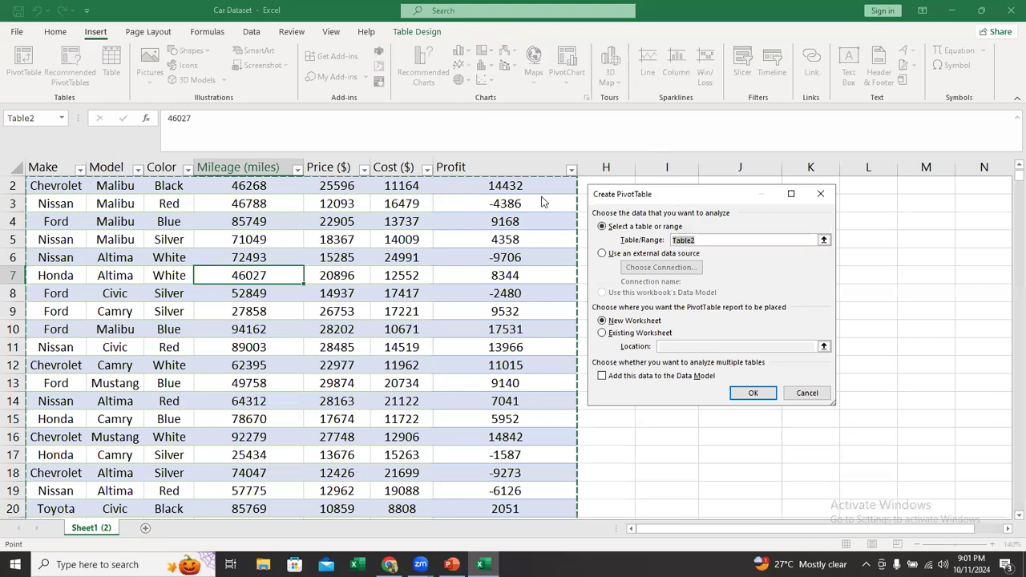
{"action": "left_click_drag", "start_coordinate": [492, 230], "coordinate": [525, 216]}
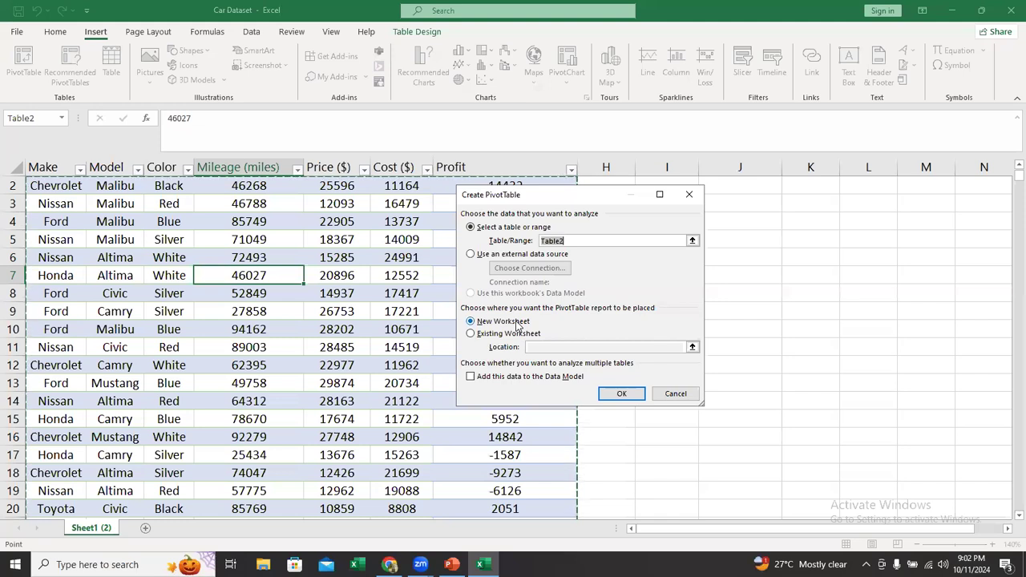
{"action": "left_click", "coordinate": [616, 395]}
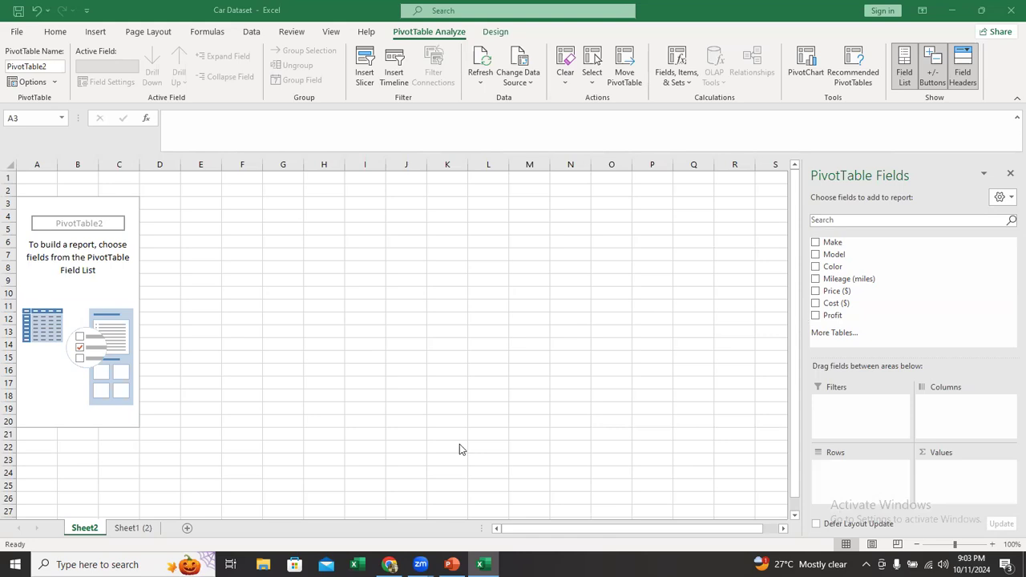
Step: Compare the car table's column headers on Sheet1 (2) with the PivotTable field list on Sheet2
{"action": "left_click", "coordinate": [136, 528]}
{"action": "left_click", "coordinate": [136, 529]}
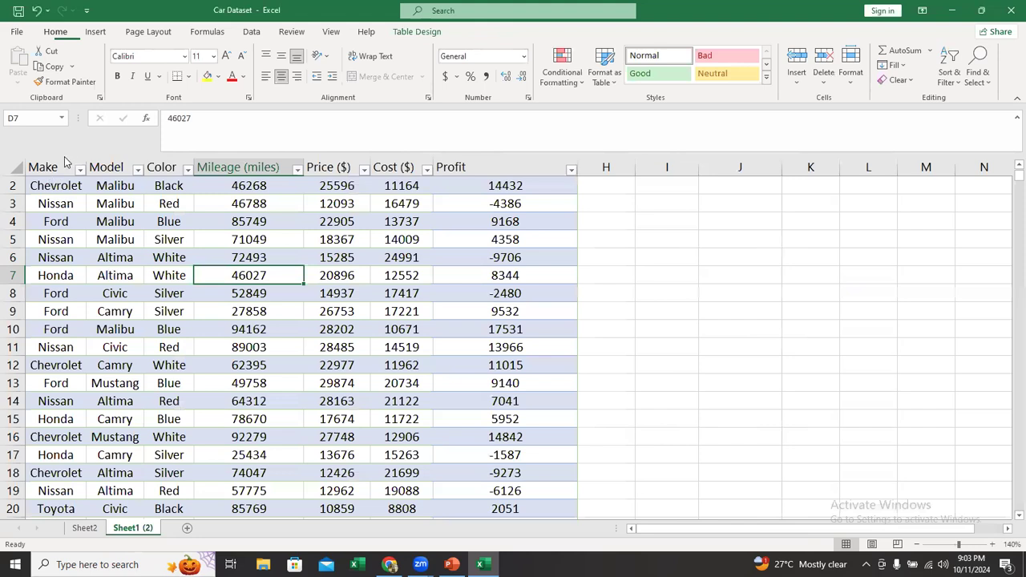
{"action": "scroll", "coordinate": [104, 185], "scroll_direction": "up", "scroll_amount": 1}
{"action": "left_click", "coordinate": [108, 186]}
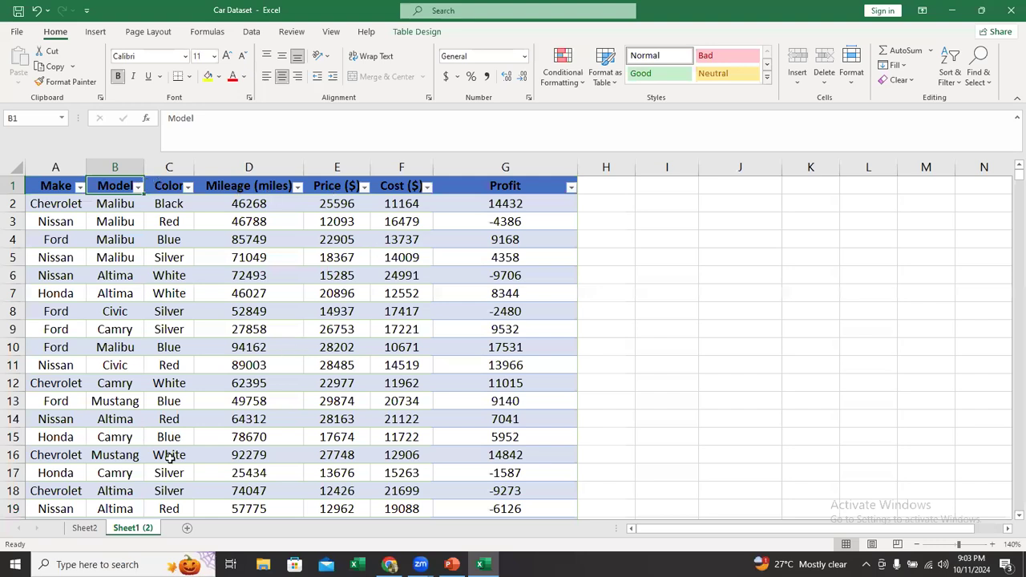
{"action": "left_click", "coordinate": [84, 528]}
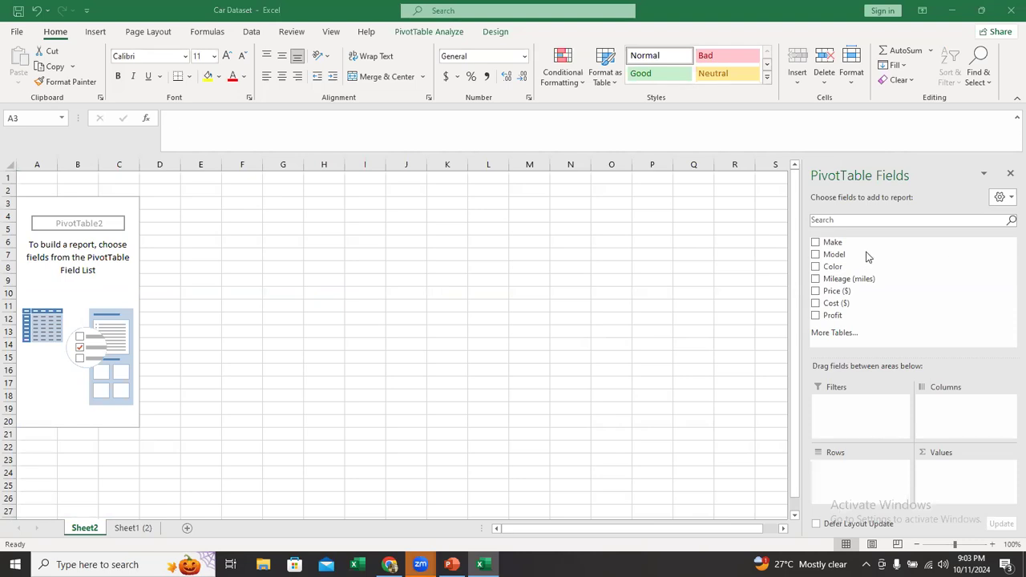
{"action": "left_click", "coordinate": [133, 528]}
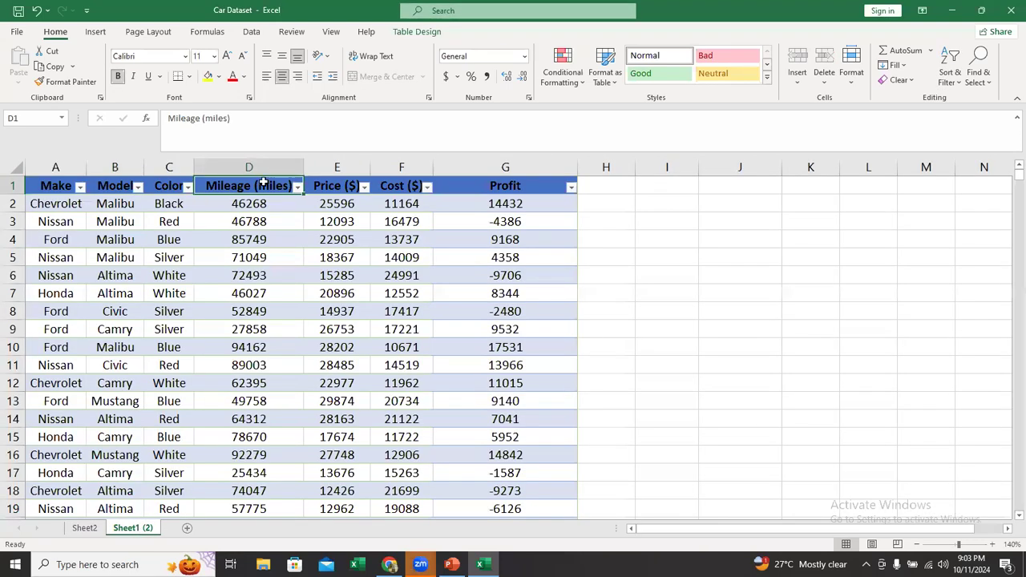
{"action": "left_click", "coordinate": [83, 527]}
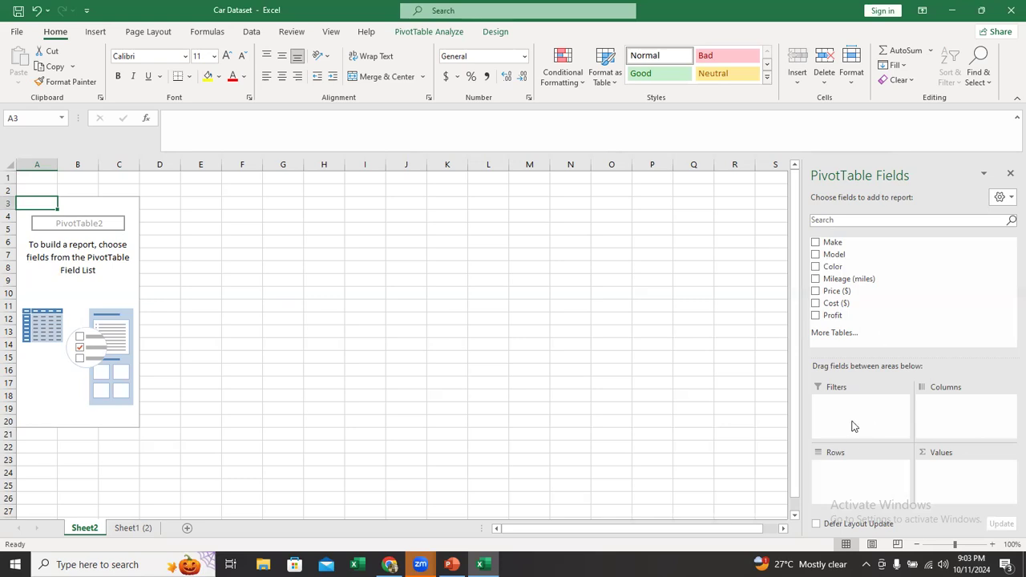
Step: Add the Make field to the Rows area of the PivotTable on Sheet2
{"action": "left_click_drag", "start_coordinate": [907, 279], "coordinate": [874, 404]}
{"action": "left_click", "coordinate": [882, 257]}
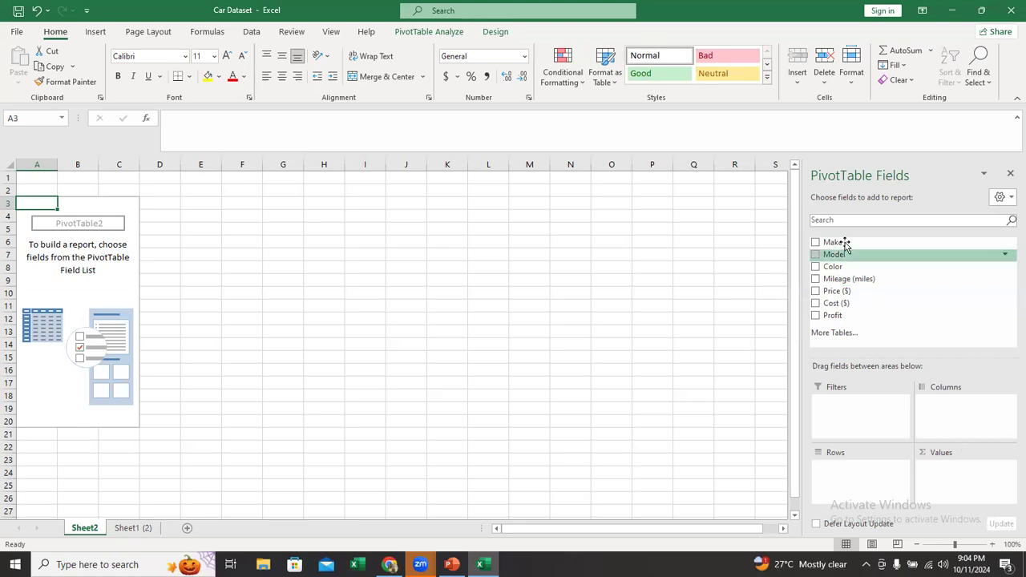
{"action": "left_click_drag", "start_coordinate": [844, 243], "coordinate": [841, 476]}
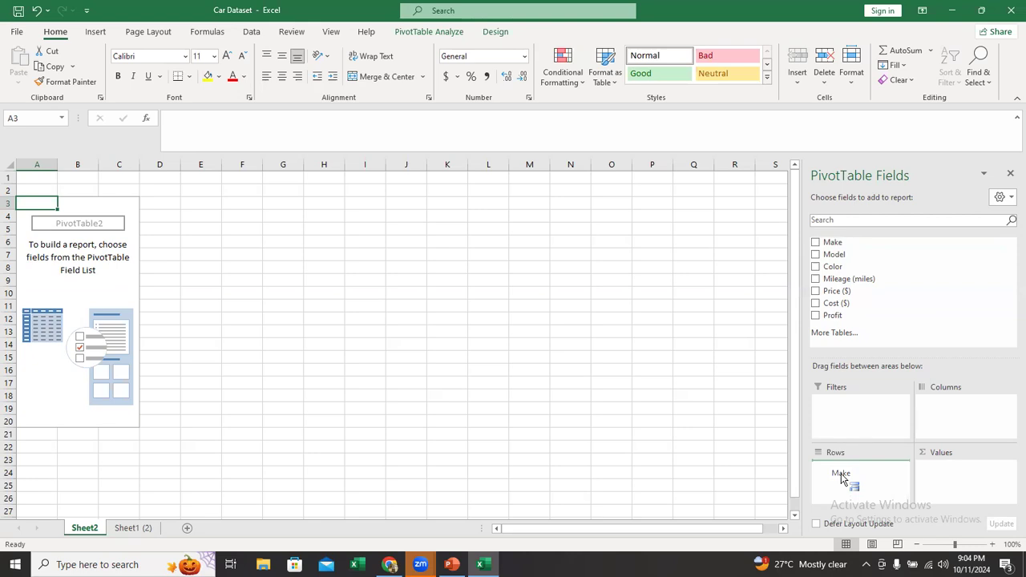
{"action": "left_click_drag", "start_coordinate": [842, 478], "coordinate": [843, 479]}
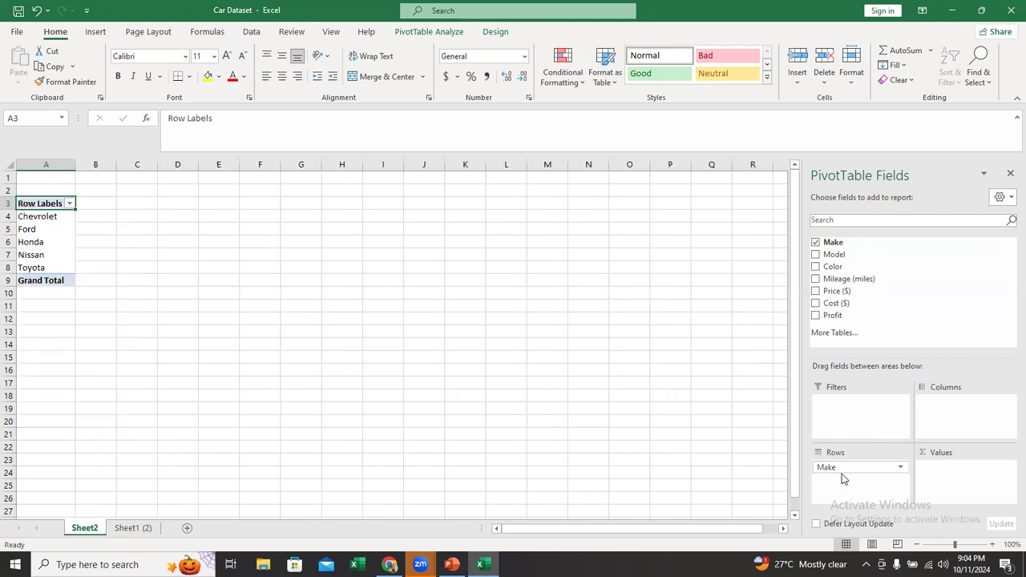
{"action": "left_click", "coordinate": [994, 545]}
{"action": "left_click", "coordinate": [994, 546]}
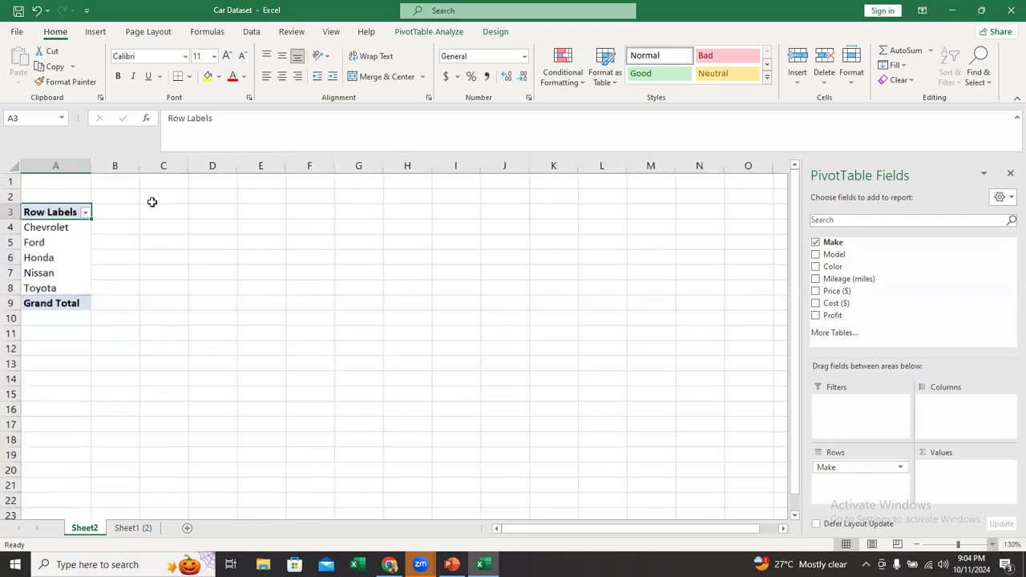
{"action": "scroll", "coordinate": [152, 203], "scroll_direction": "up", "scroll_amount": 2, "text": "ctrl"}
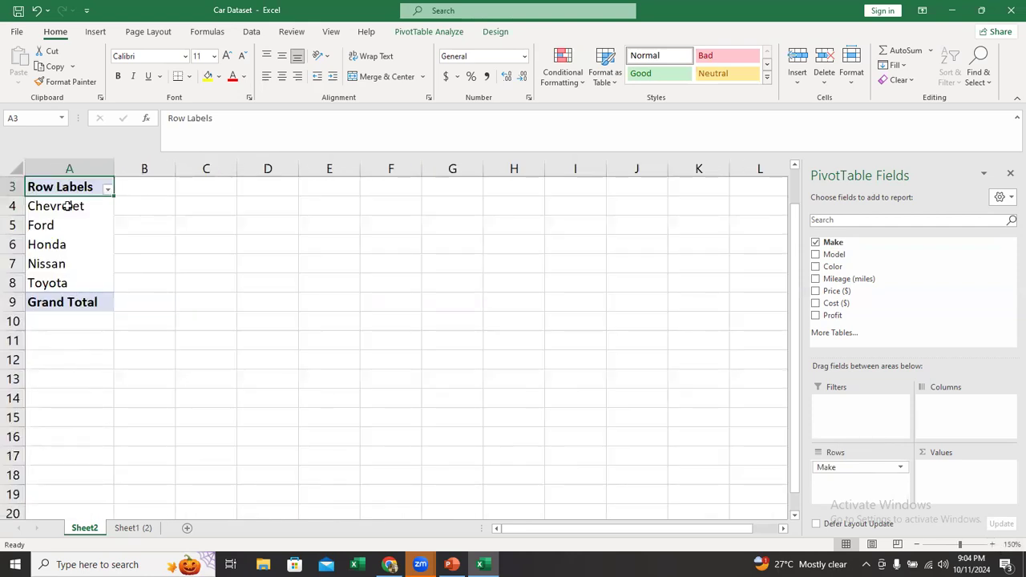
Step: Remove the Make field from the PivotTable's Rows area and add it back as row labels
{"action": "left_click_drag", "start_coordinate": [844, 469], "coordinate": [879, 305]}
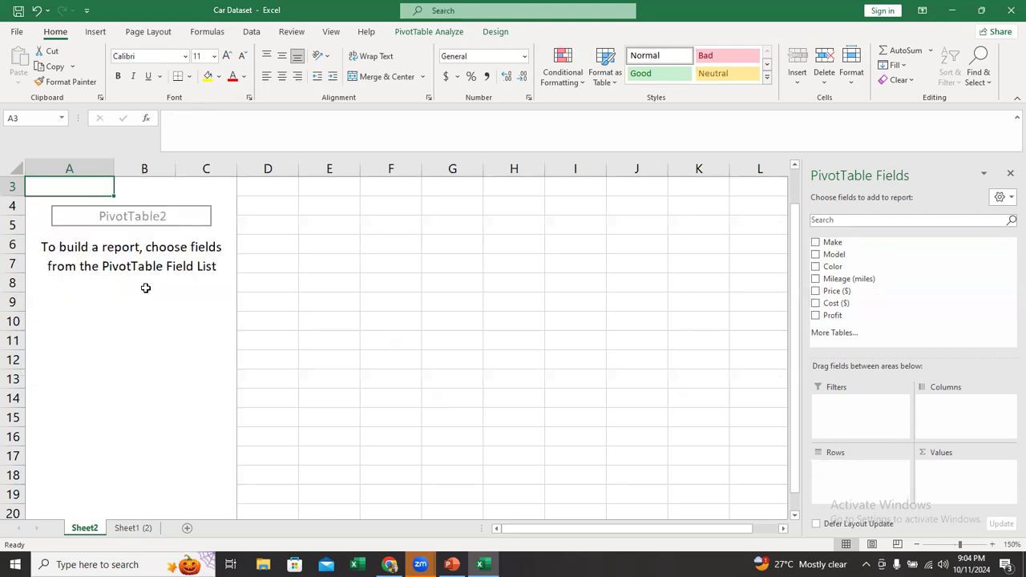
{"action": "scroll", "coordinate": [144, 286], "scroll_direction": "up", "scroll_amount": 1}
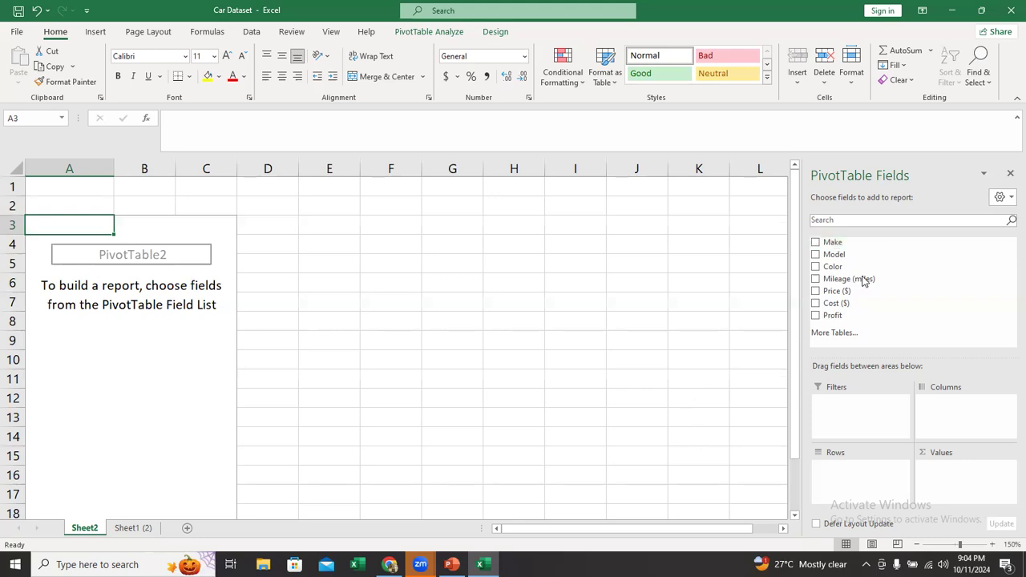
{"action": "left_click_drag", "start_coordinate": [855, 240], "coordinate": [844, 481]}
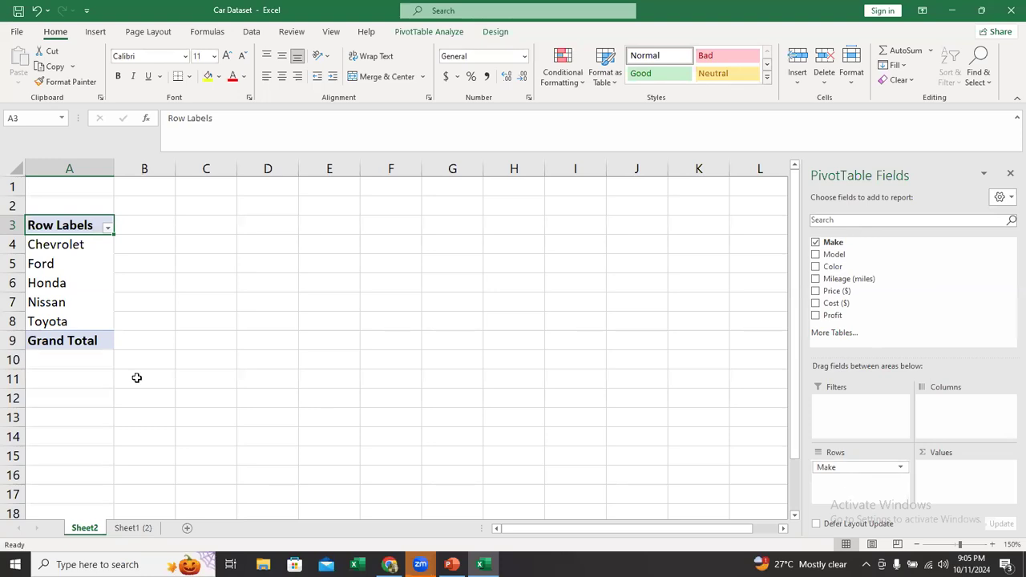
Step: Check the distinct makes in the Make column's filter list on Sheet1 (2) and return to the PivotTable on Sheet2
{"action": "left_click", "coordinate": [132, 529]}
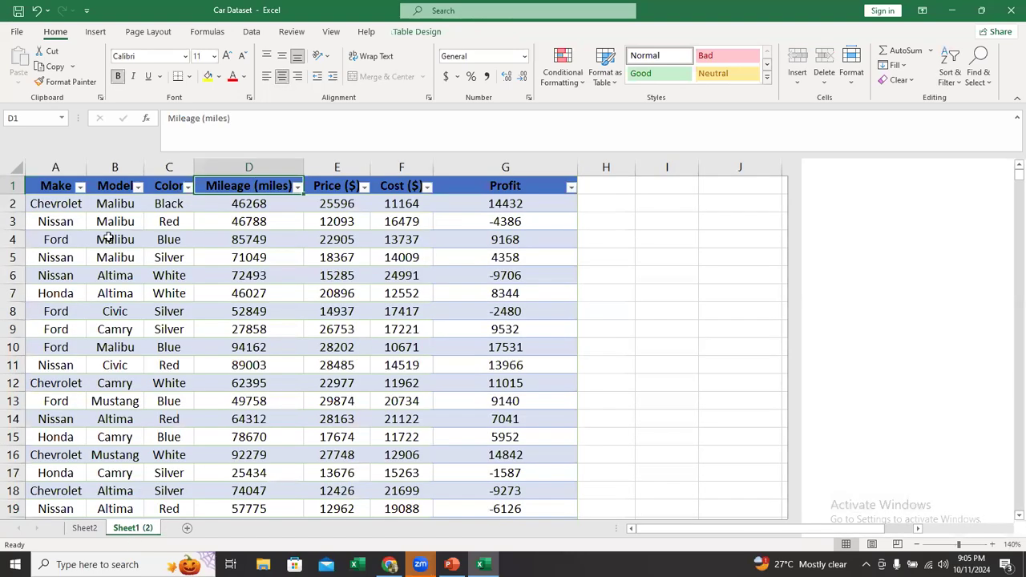
{"action": "left_click", "coordinate": [81, 188]}
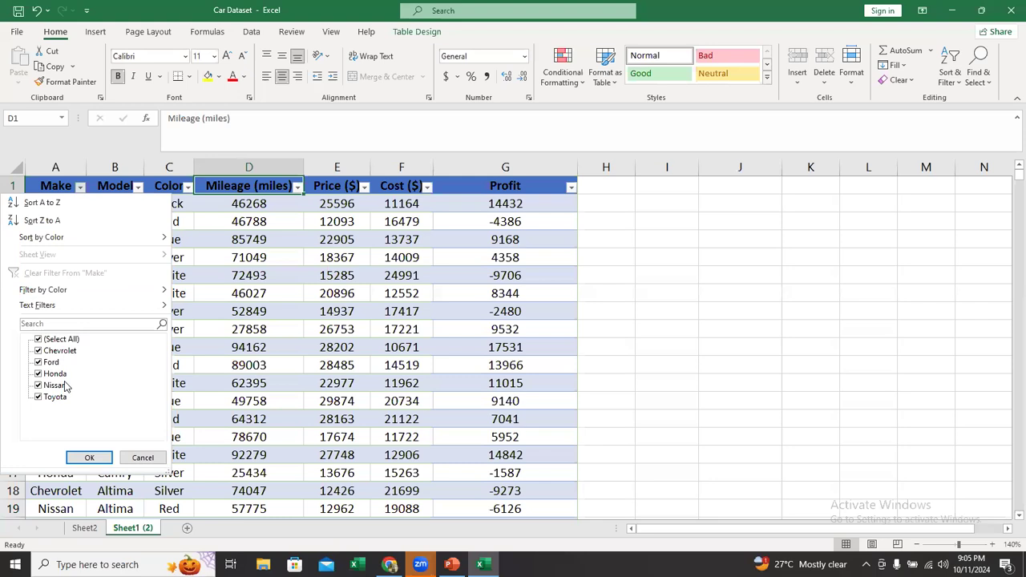
{"action": "left_click", "coordinate": [91, 457]}
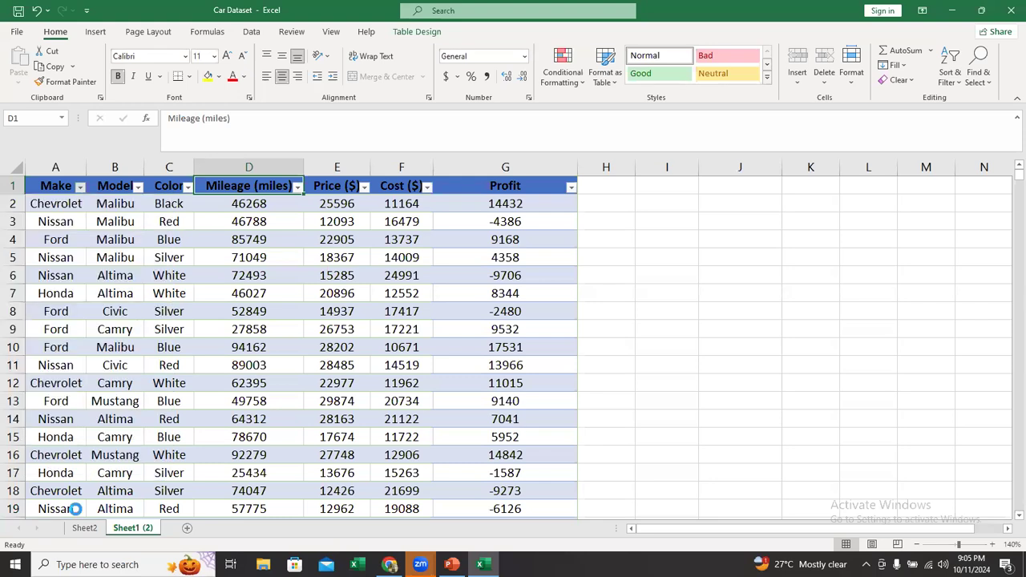
{"action": "left_click", "coordinate": [84, 528]}
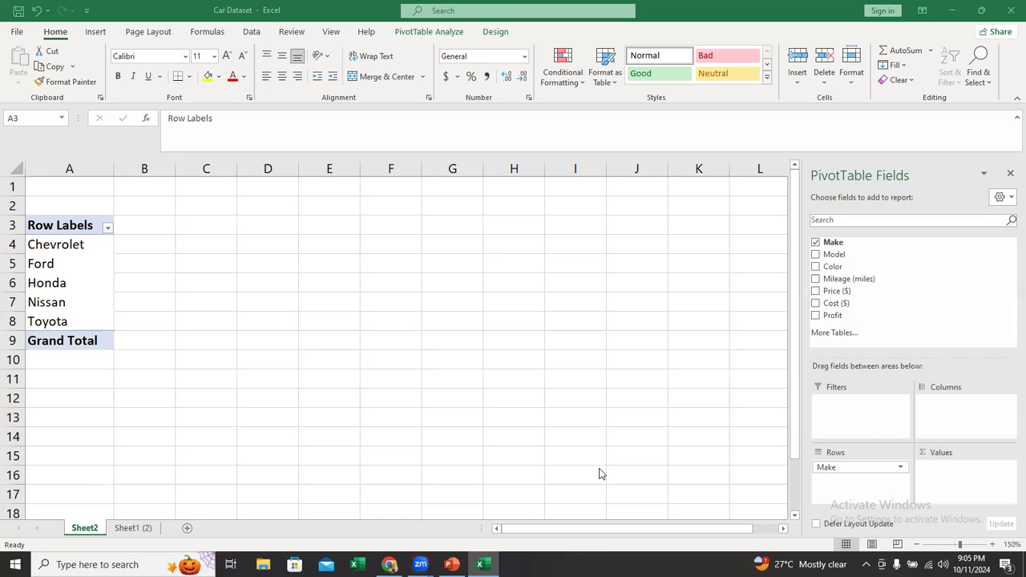
Step: Move the Make field from the PivotTable's Rows area to Columns and compare the layout with the car table
{"action": "left_click", "coordinate": [850, 470]}
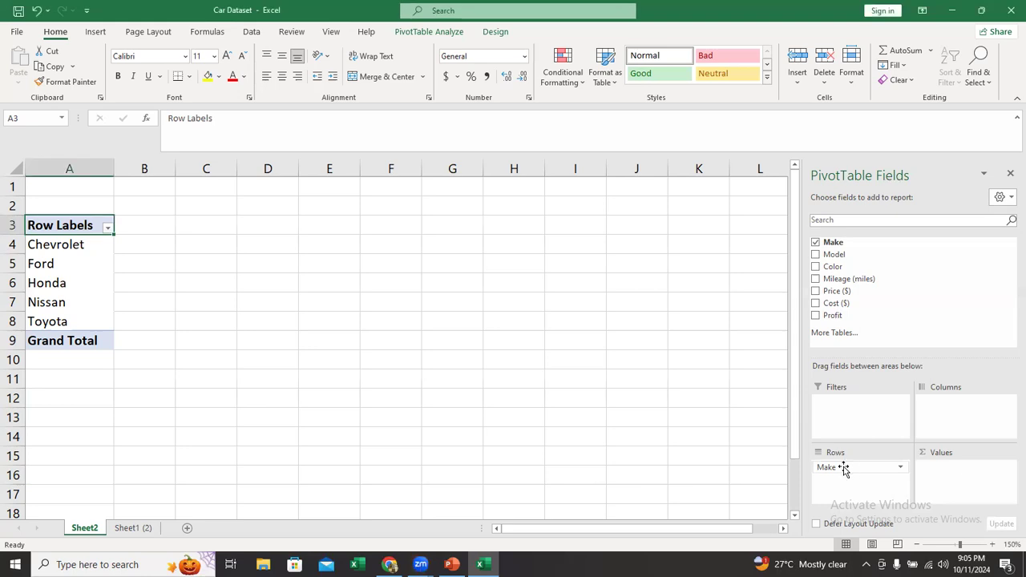
{"action": "left_click_drag", "start_coordinate": [843, 470], "coordinate": [953, 413]}
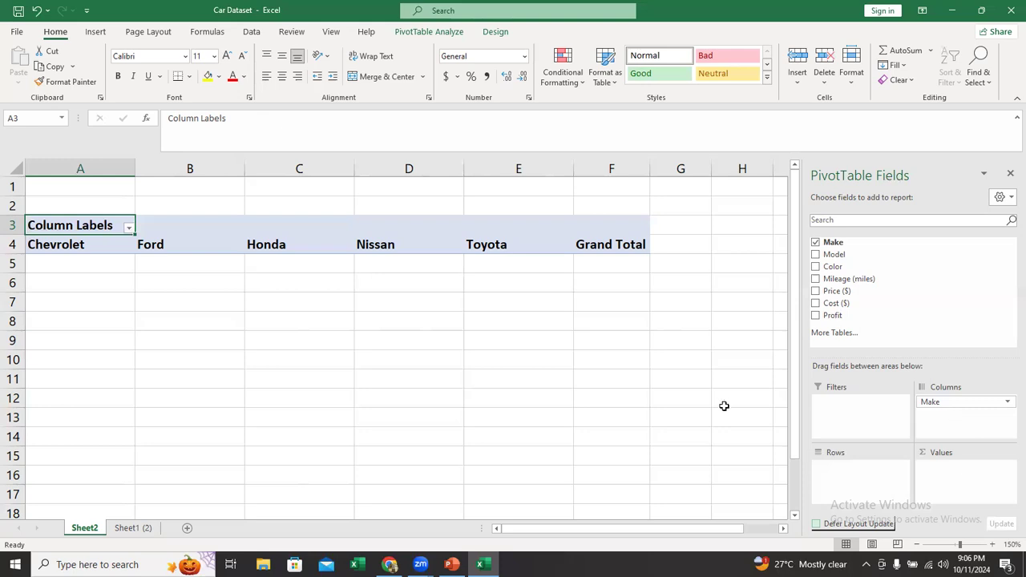
{"action": "left_click", "coordinate": [131, 527]}
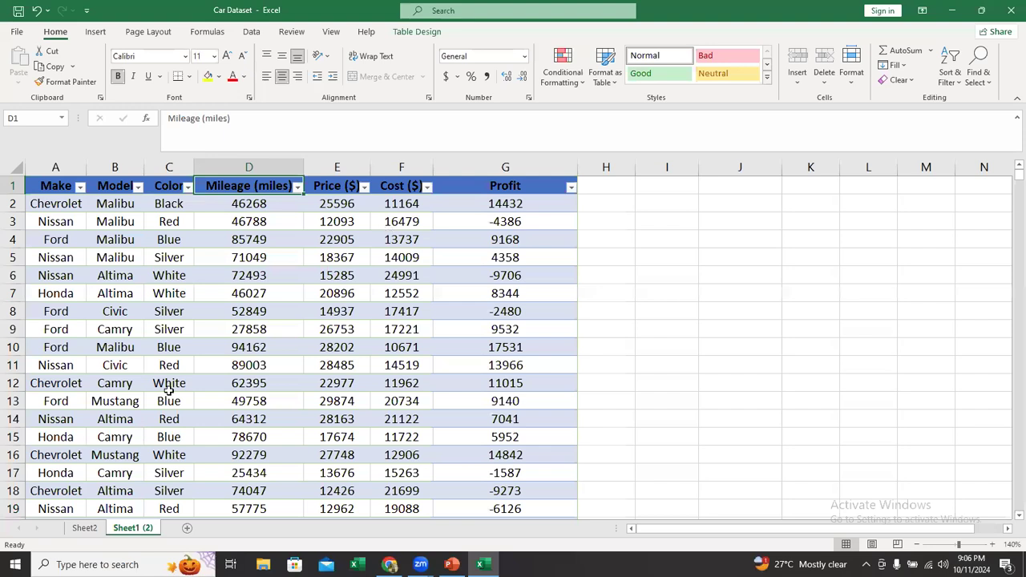
{"action": "left_click", "coordinate": [82, 527]}
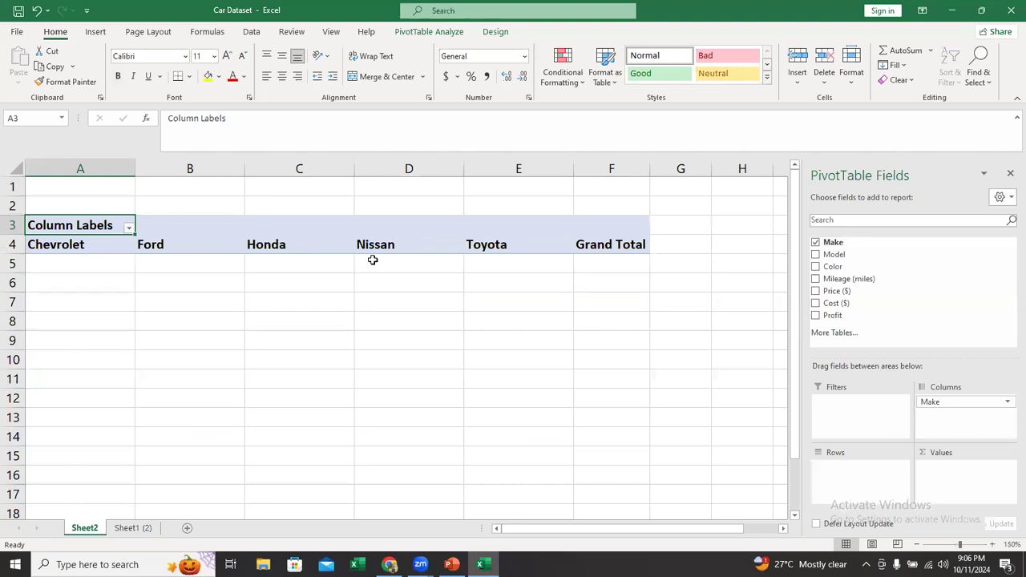
Step: Move the Make field from the Columns area back to the Rows area
{"action": "left_click", "coordinate": [586, 555]}
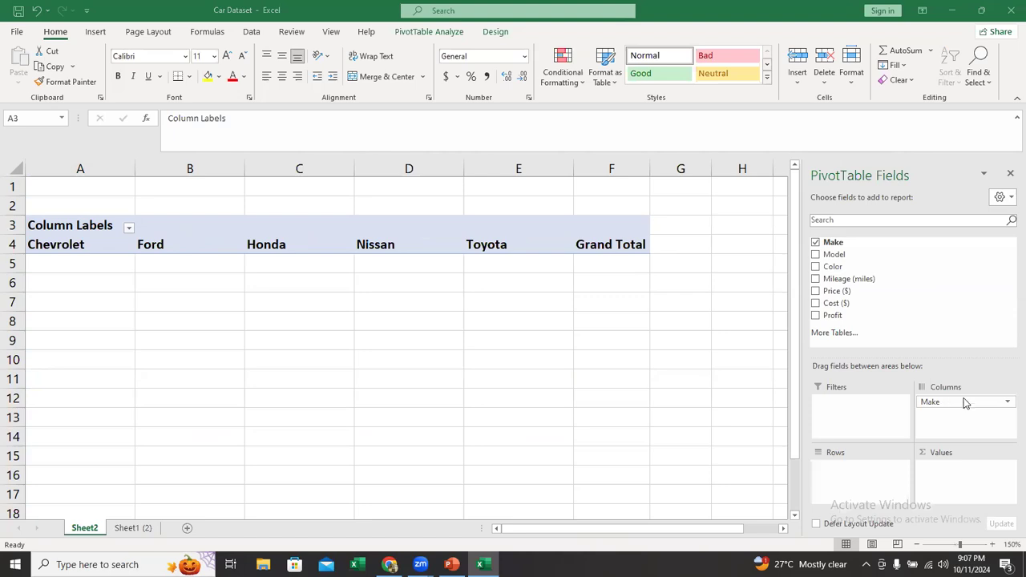
{"action": "left_click_drag", "start_coordinate": [951, 401], "coordinate": [845, 477]}
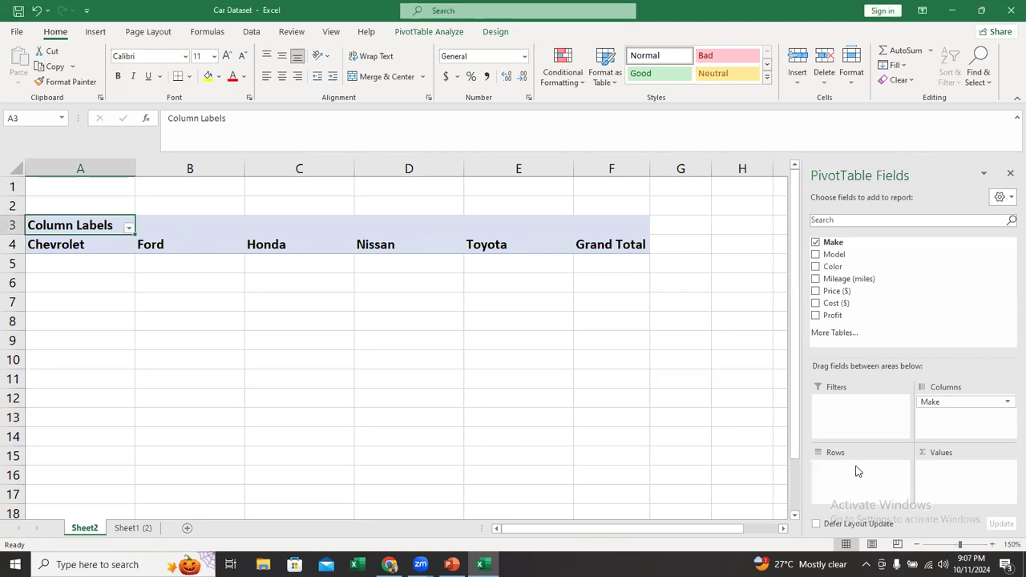
{"action": "left_click_drag", "start_coordinate": [934, 405], "coordinate": [818, 479]}
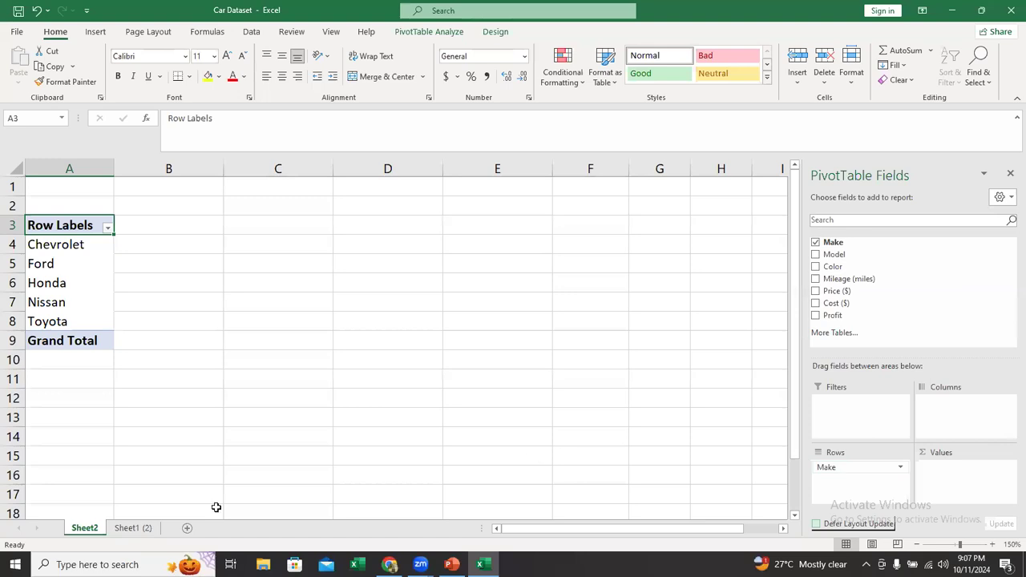
Step: Check the car table's columns on Sheet1 (2) and add the Price ($) field to the PivotTable's Values area as a sum
{"action": "left_click", "coordinate": [133, 528]}
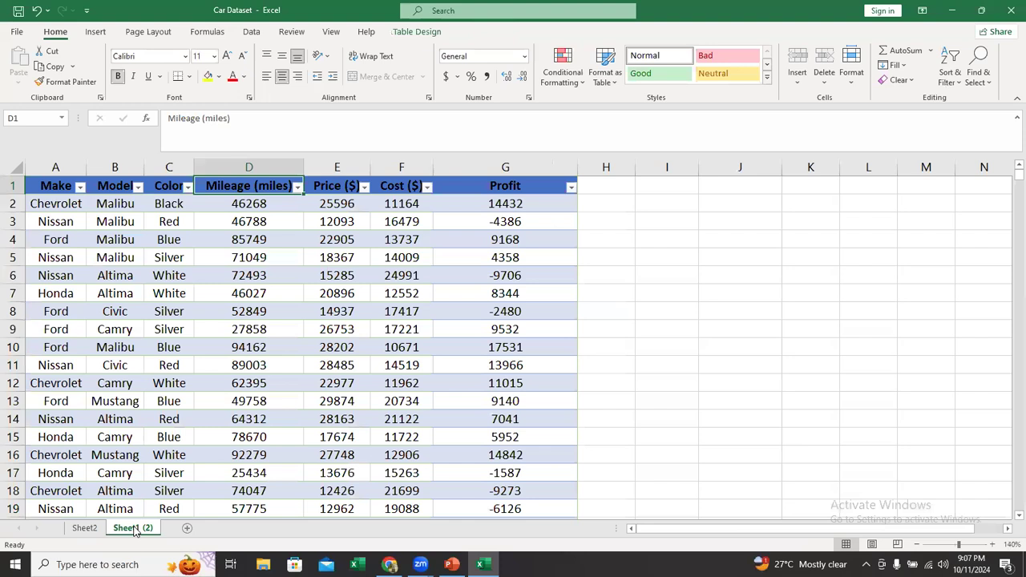
{"action": "left_click", "coordinate": [85, 528]}
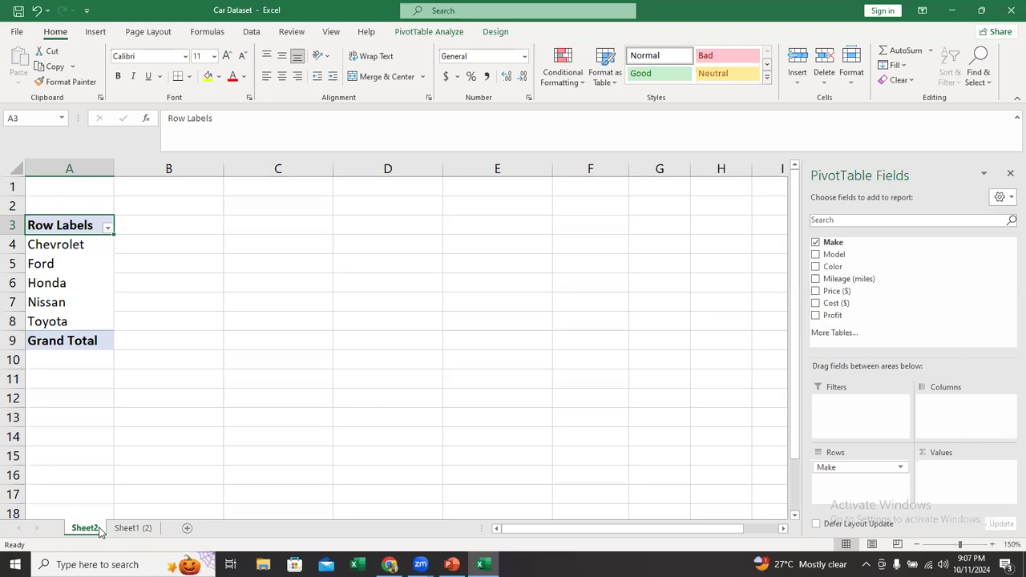
{"action": "left_click", "coordinate": [117, 531]}
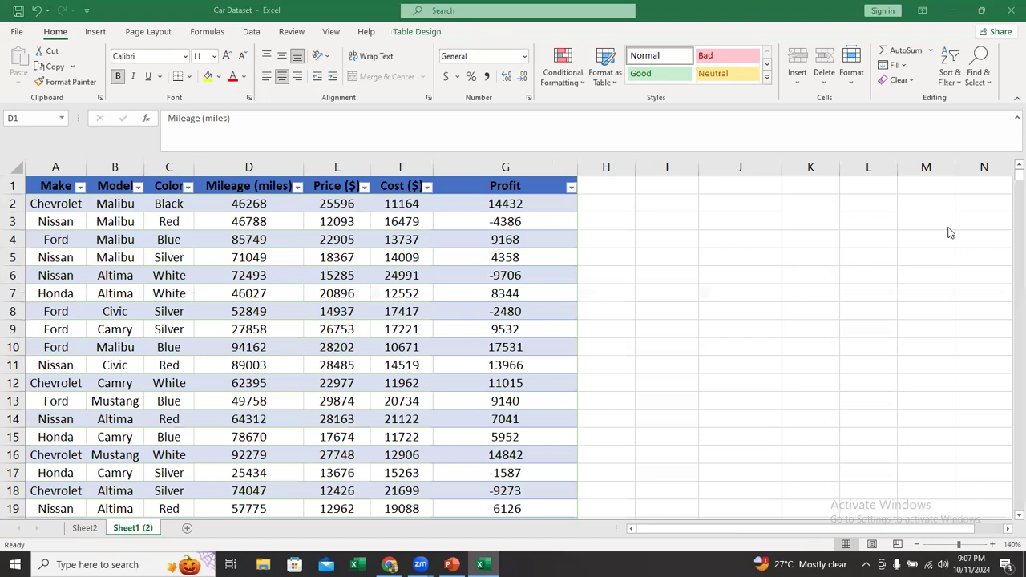
{"action": "left_click", "coordinate": [86, 536]}
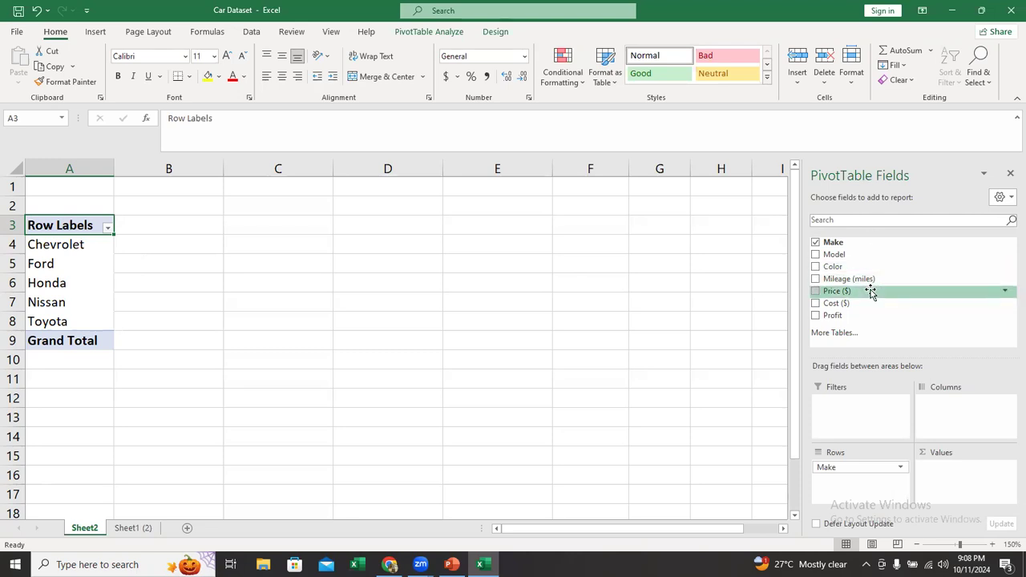
{"action": "left_click_drag", "start_coordinate": [871, 293], "coordinate": [965, 483]}
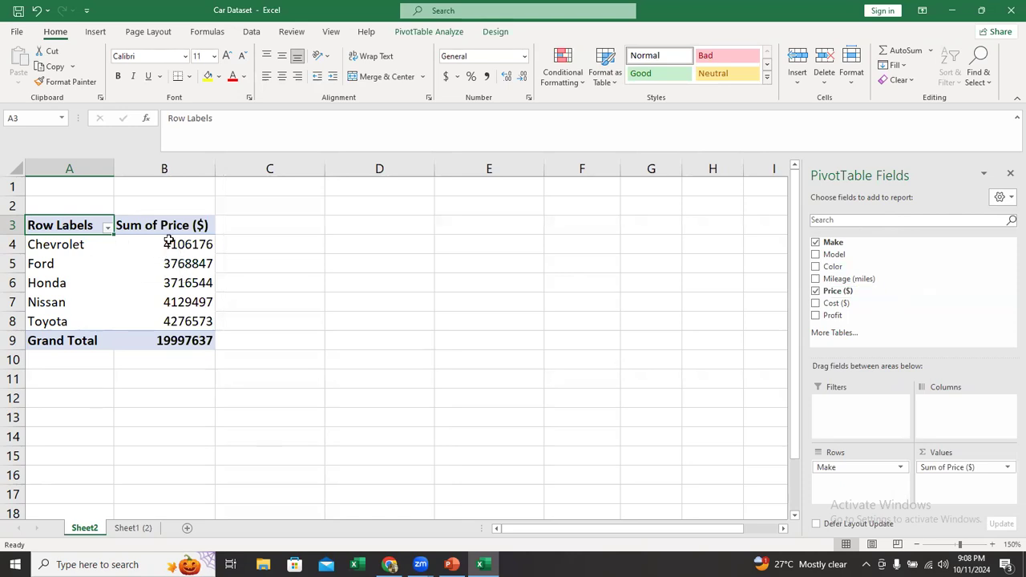
Step: Switch to PowerPoint to view the Pivot Tables: Introduction slide and return to the PivotTable in Excel
{"action": "mouse_move", "coordinate": [177, 249]}
{"action": "mouse_move", "coordinate": [420, 564]}
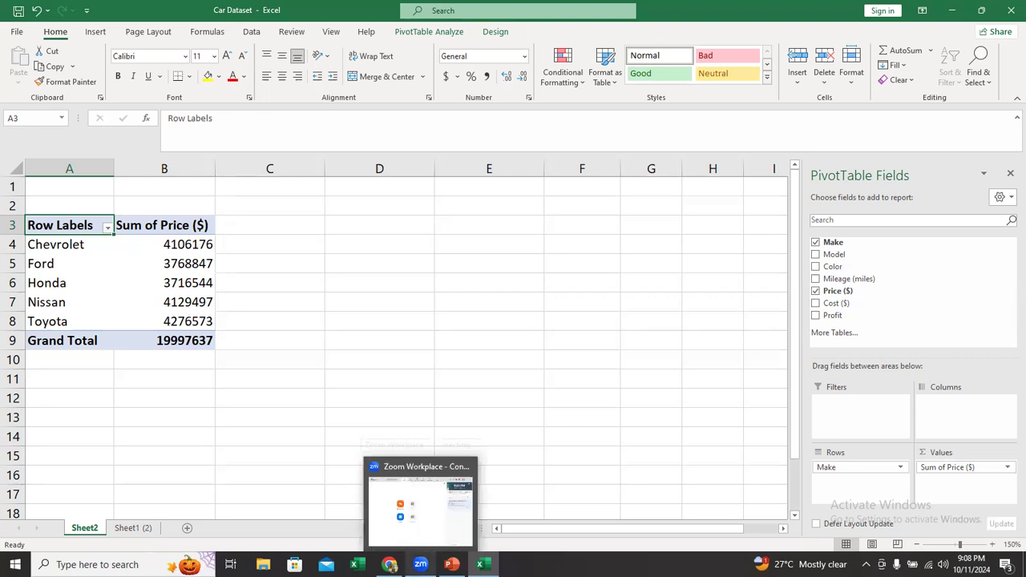
{"action": "left_click", "coordinate": [424, 524]}
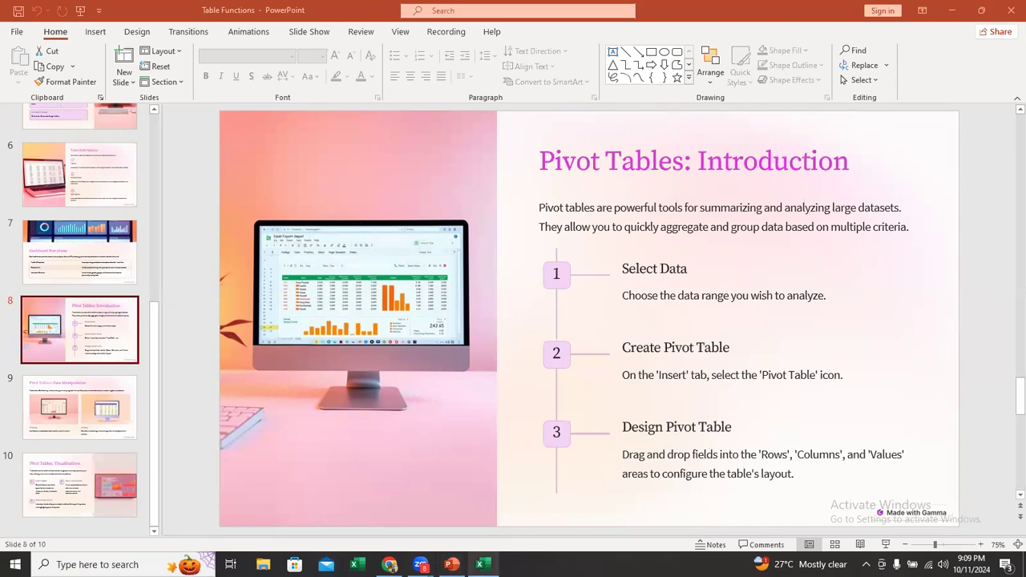
{"action": "left_click", "coordinate": [483, 565]}
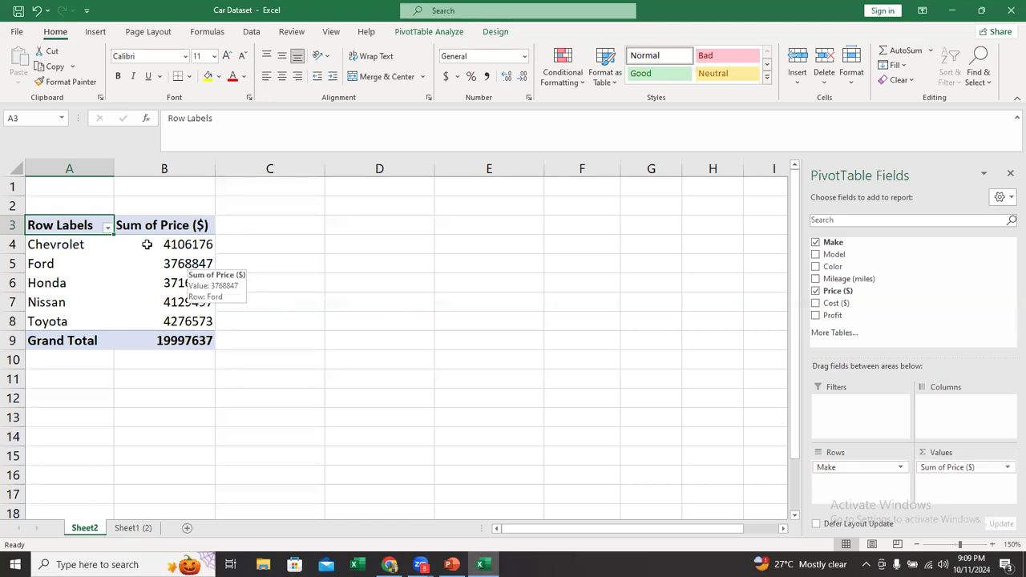
{"action": "mouse_move", "coordinate": [147, 244]}
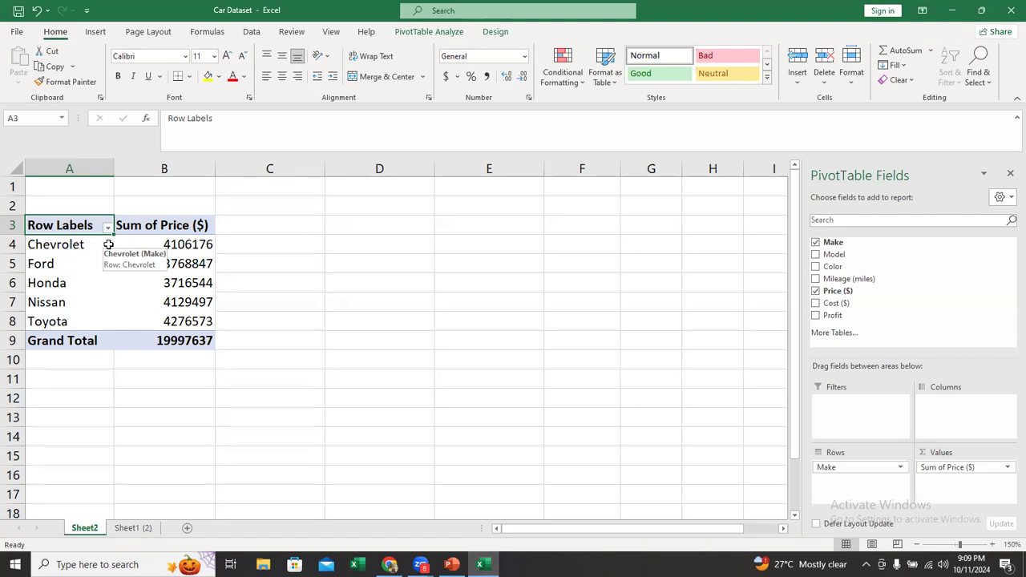
Step: Look through the car table on Sheet1 (2) and select the whole of row 12 as an example Chevrolet record
{"action": "left_click", "coordinate": [135, 528]}
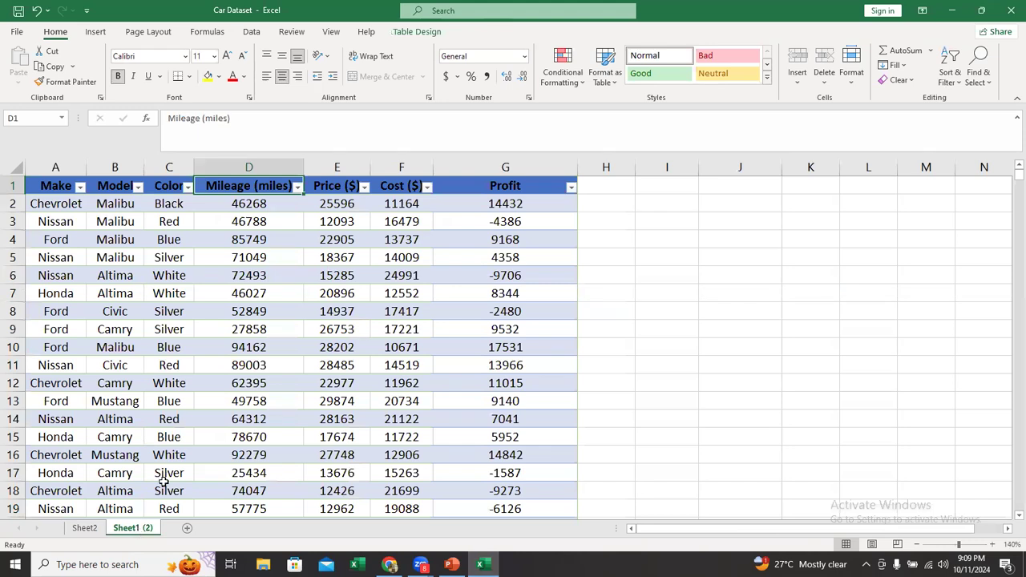
{"action": "scroll", "coordinate": [163, 481], "scroll_direction": "down", "scroll_amount": 10}
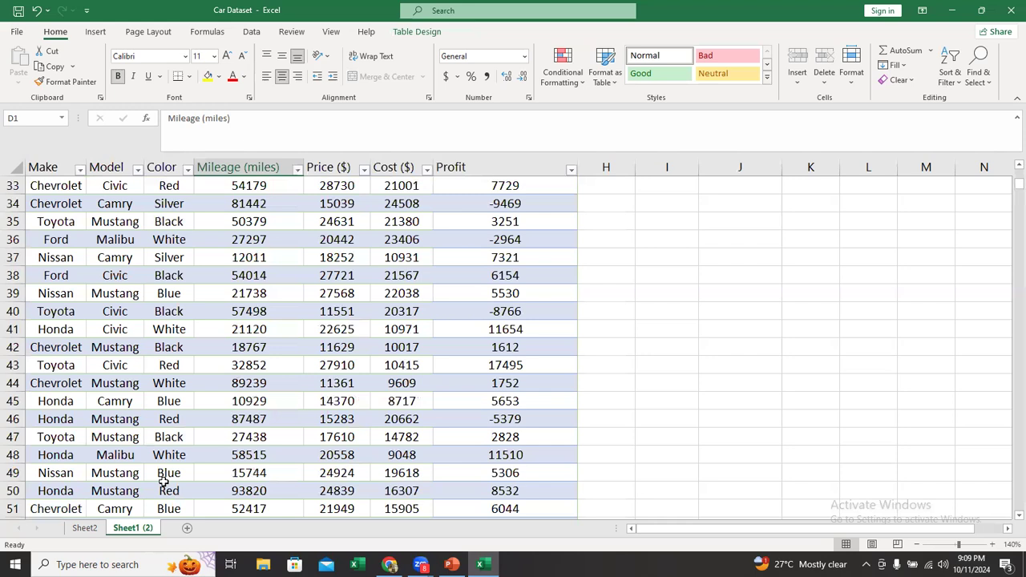
{"action": "scroll", "coordinate": [162, 481], "scroll_direction": "up", "scroll_amount": 10}
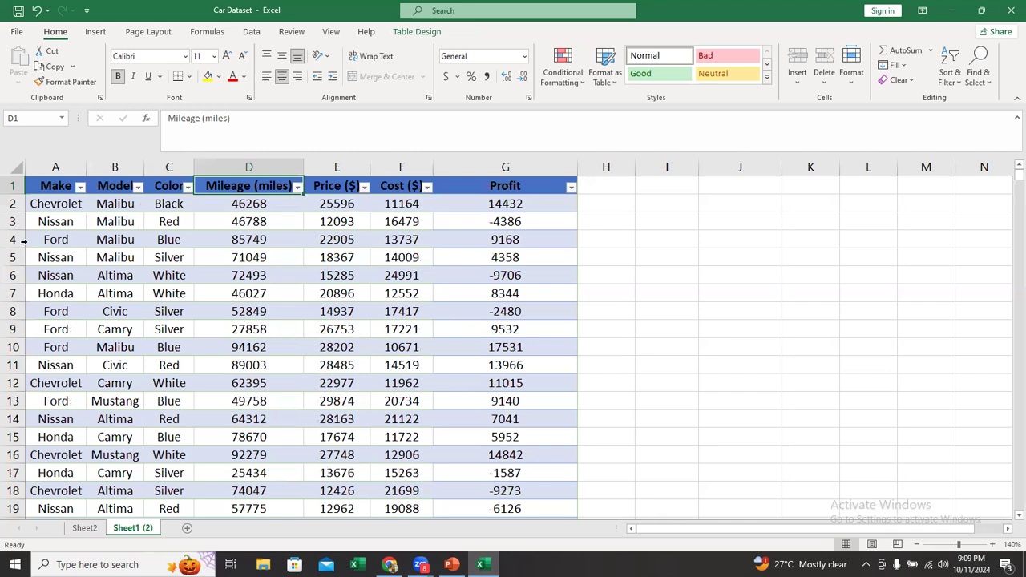
{"action": "left_click", "coordinate": [50, 383]}
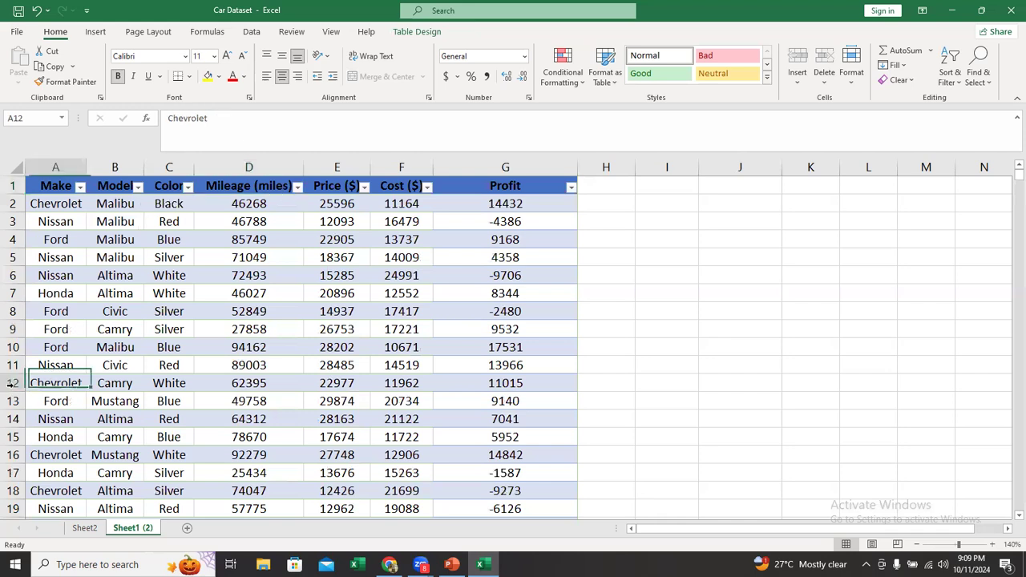
{"action": "left_click", "coordinate": [9, 384]}
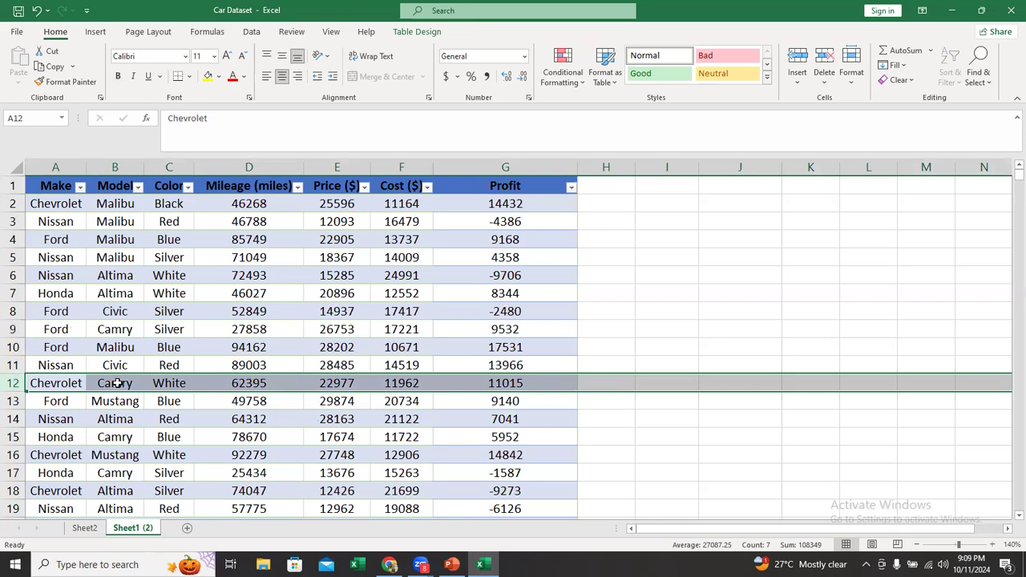
Step: Replace the Price ($) field with the Profit field in the Values area of the PivotTable on Sheet2
{"action": "left_click", "coordinate": [87, 529]}
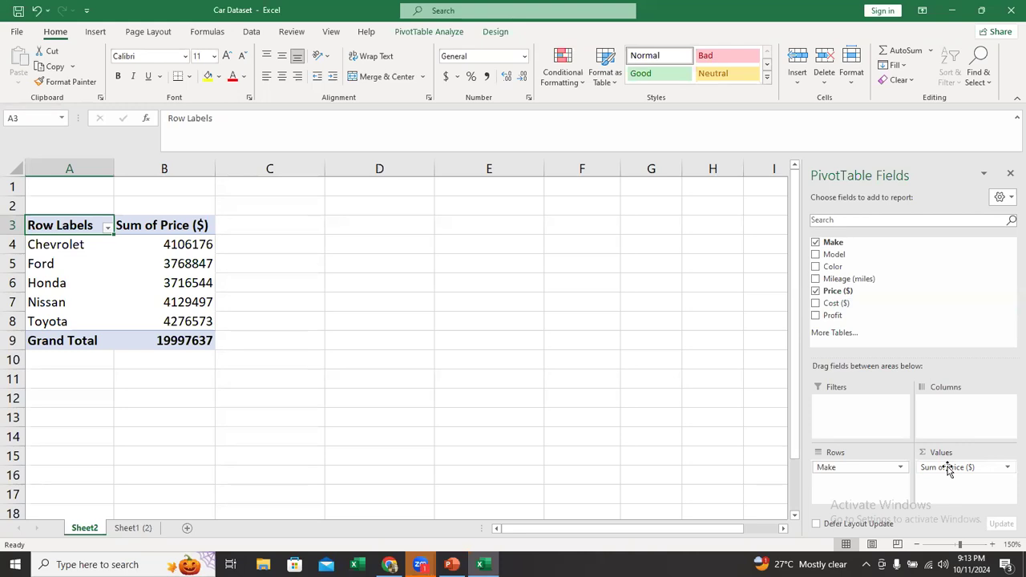
{"action": "left_click_drag", "start_coordinate": [947, 470], "coordinate": [930, 297]}
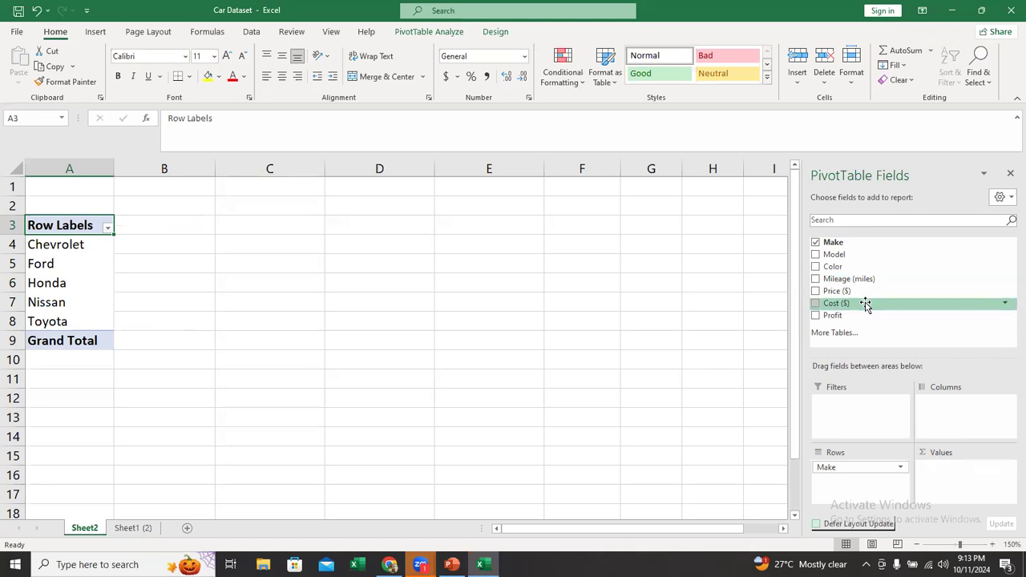
{"action": "left_click_drag", "start_coordinate": [865, 304], "coordinate": [943, 475]}
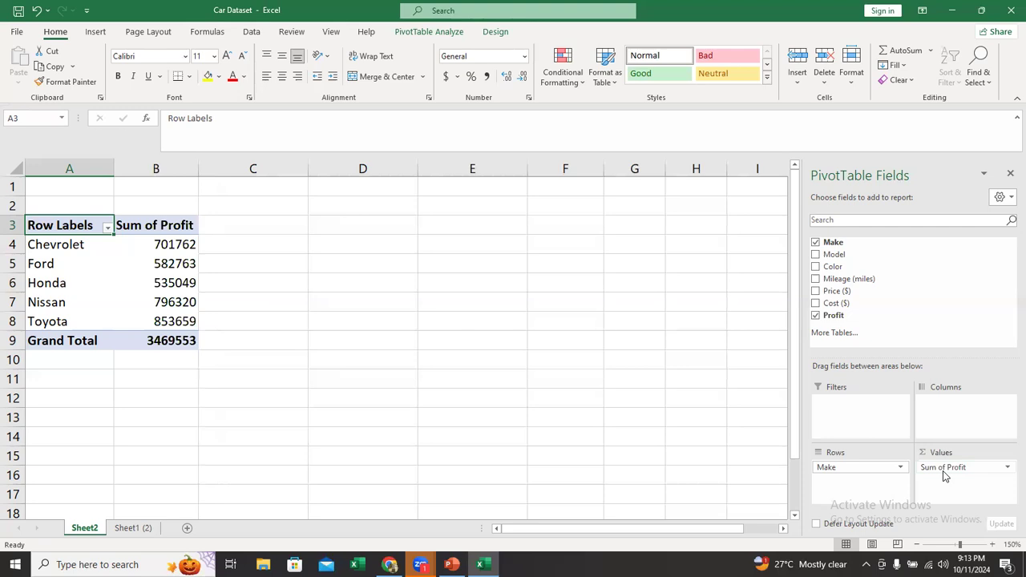
Step: Add the Cost ($) field to the Values area after Profit
{"action": "left_click", "coordinate": [145, 227]}
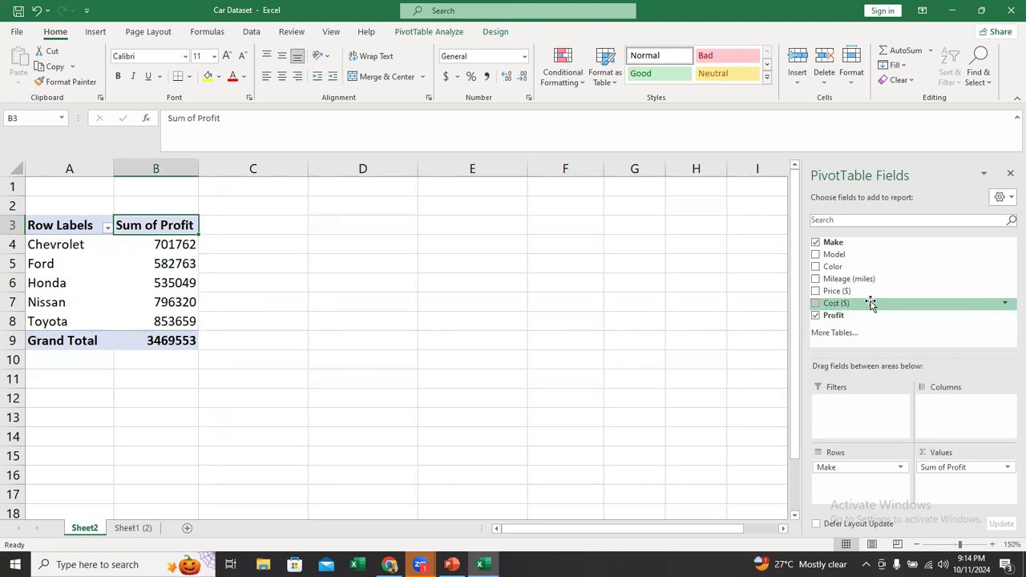
{"action": "left_click_drag", "start_coordinate": [866, 302], "coordinate": [935, 490]}
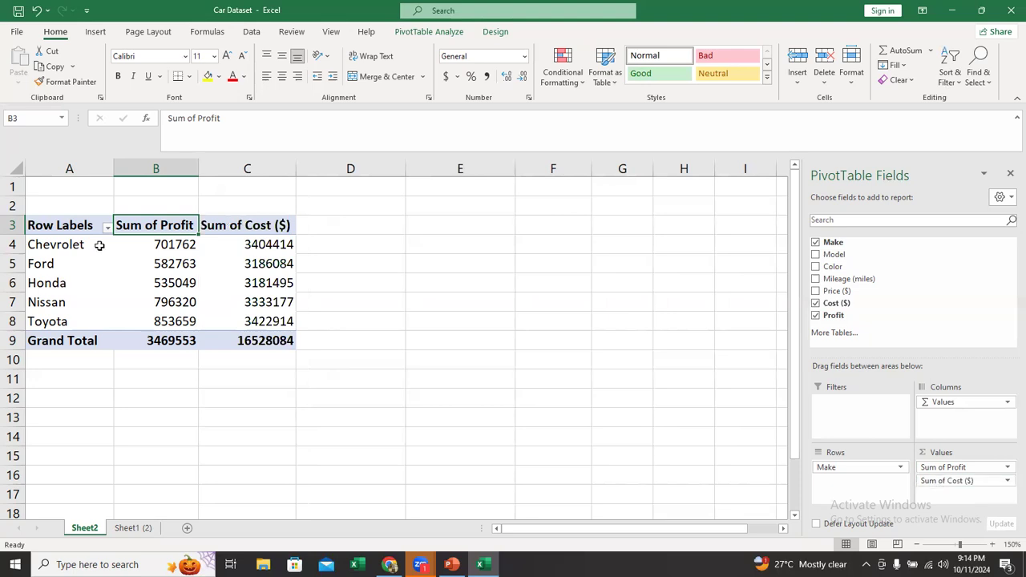
{"action": "mouse_move", "coordinate": [235, 270]}
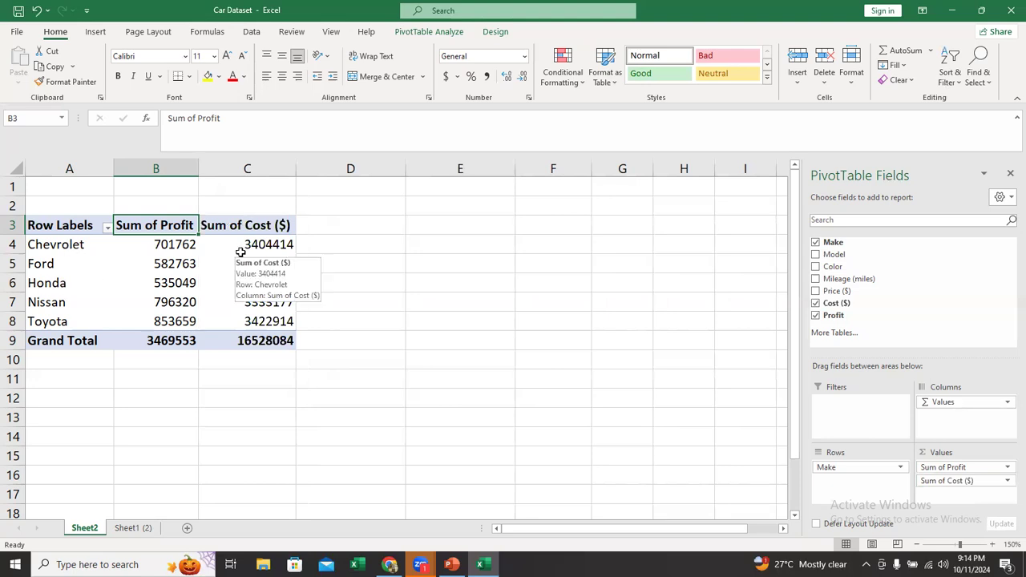
{"action": "mouse_move", "coordinate": [196, 243]}
Step: Format the profit and cost values for all five makes, B4:C8, as dollar Accounting numbers with no decimal places
{"action": "left_click_drag", "start_coordinate": [176, 243], "coordinate": [218, 313]}
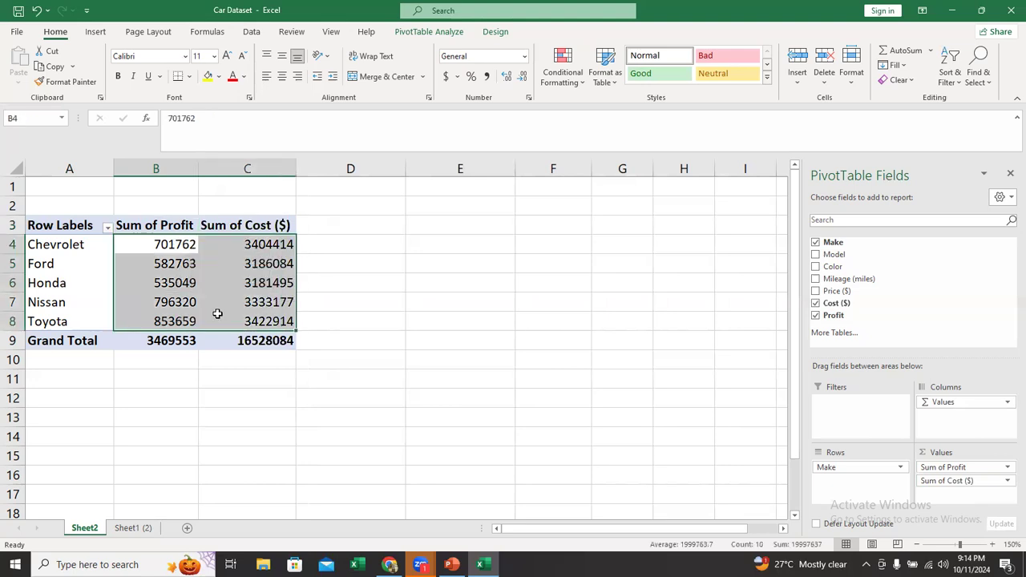
{"action": "left_click", "coordinate": [160, 280]}
{"action": "left_click", "coordinate": [162, 246]}
{"action": "left_click_drag", "start_coordinate": [162, 246], "coordinate": [249, 314]}
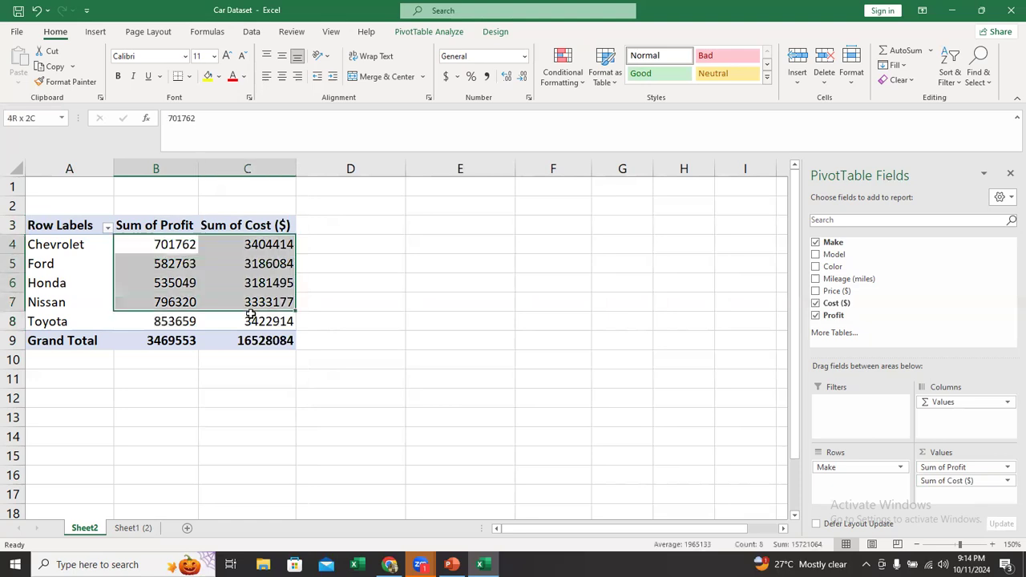
{"action": "left_click", "coordinate": [446, 77]}
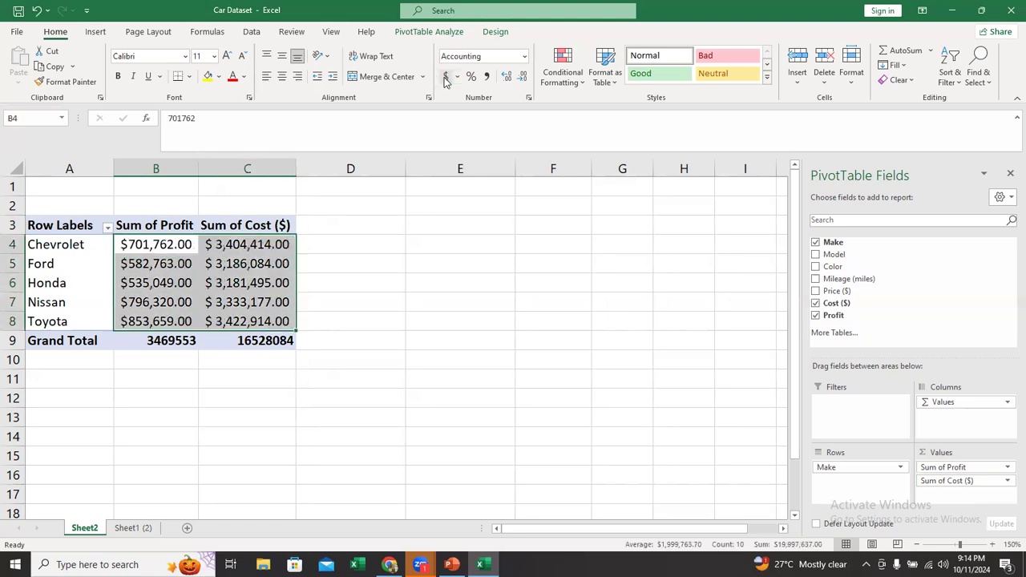
{"action": "left_click", "coordinate": [522, 76]}
{"action": "left_click", "coordinate": [522, 76]}
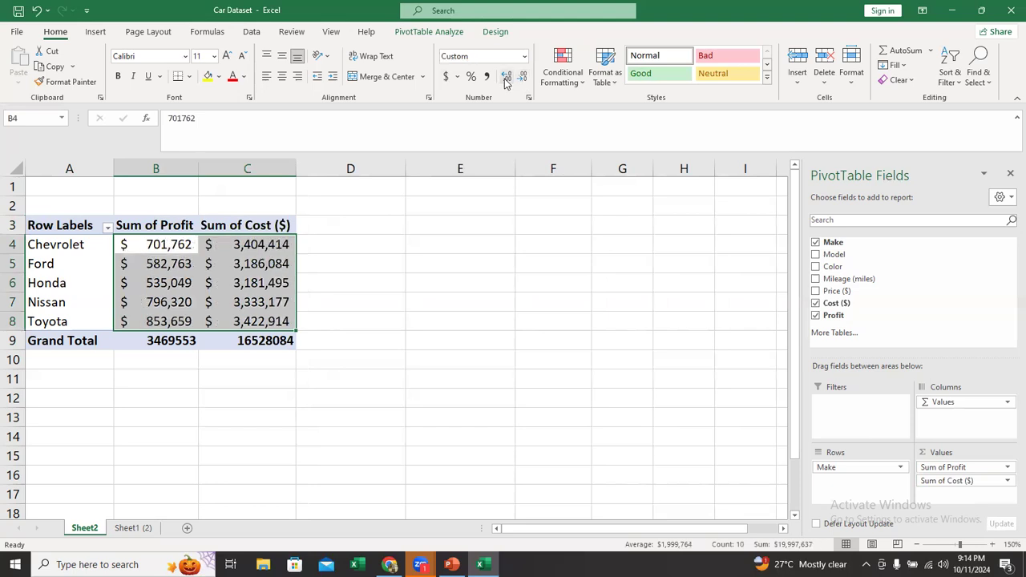
{"action": "left_click", "coordinate": [231, 384]}
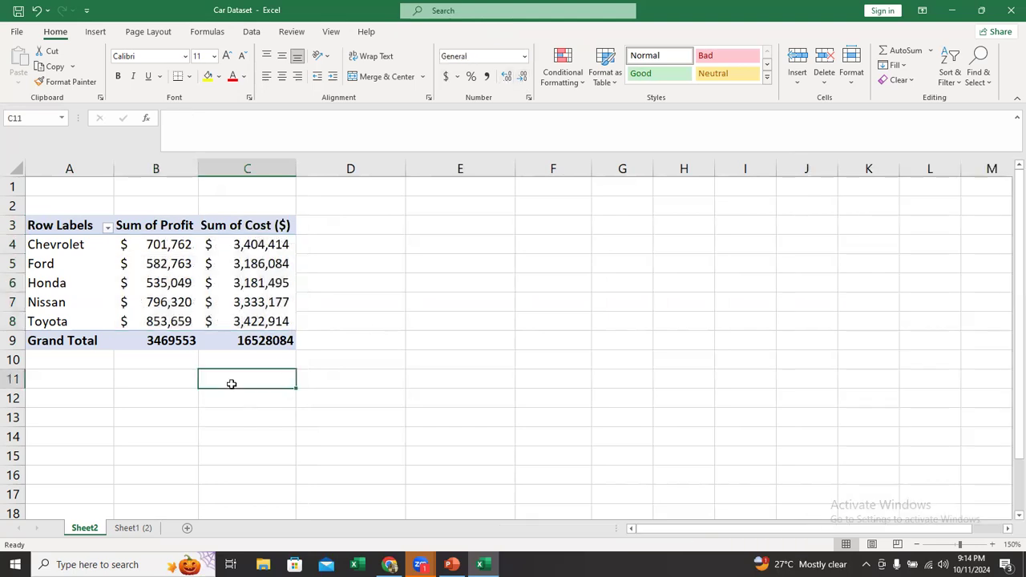
{"action": "left_click", "coordinate": [193, 303]}
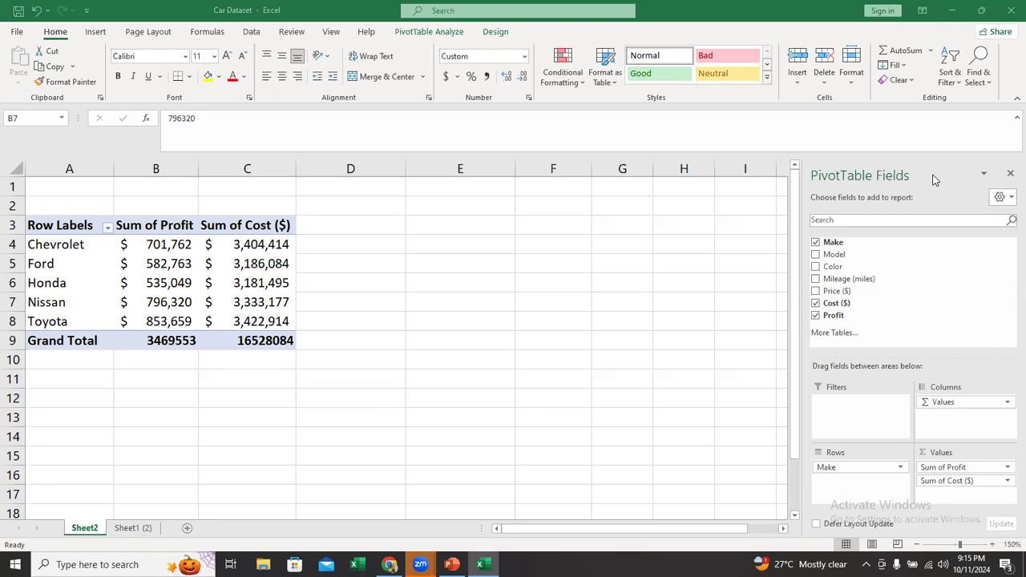
{"action": "left_click", "coordinate": [372, 267]}
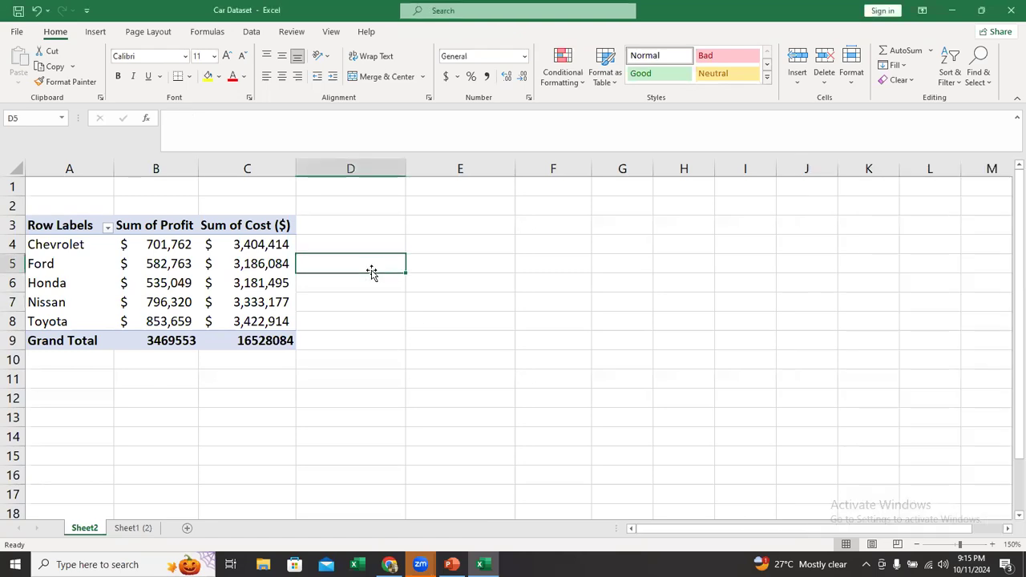
{"action": "left_click", "coordinate": [451, 340]}
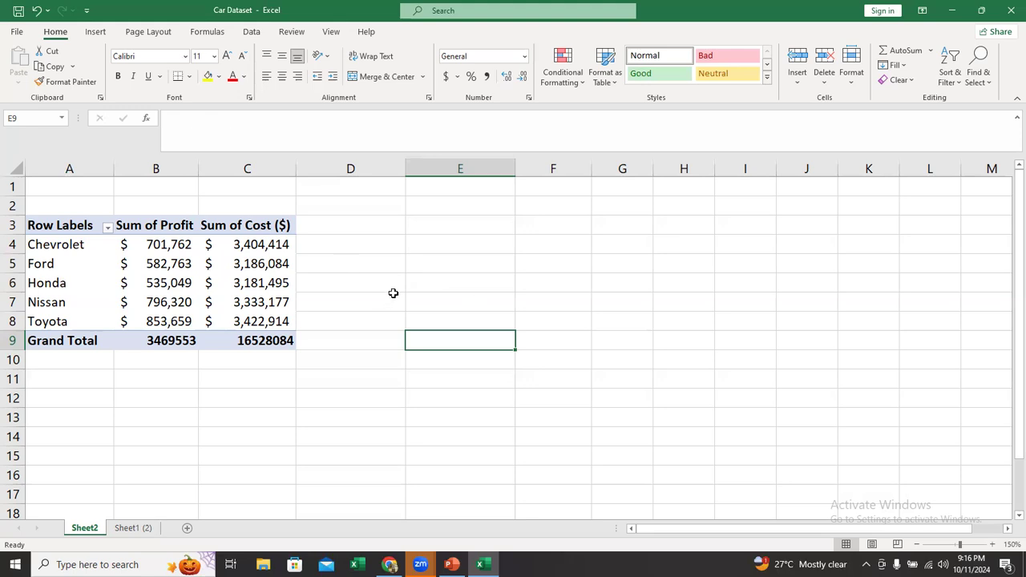
{"action": "left_click", "coordinate": [527, 247]}
{"action": "left_click", "coordinate": [538, 298]}
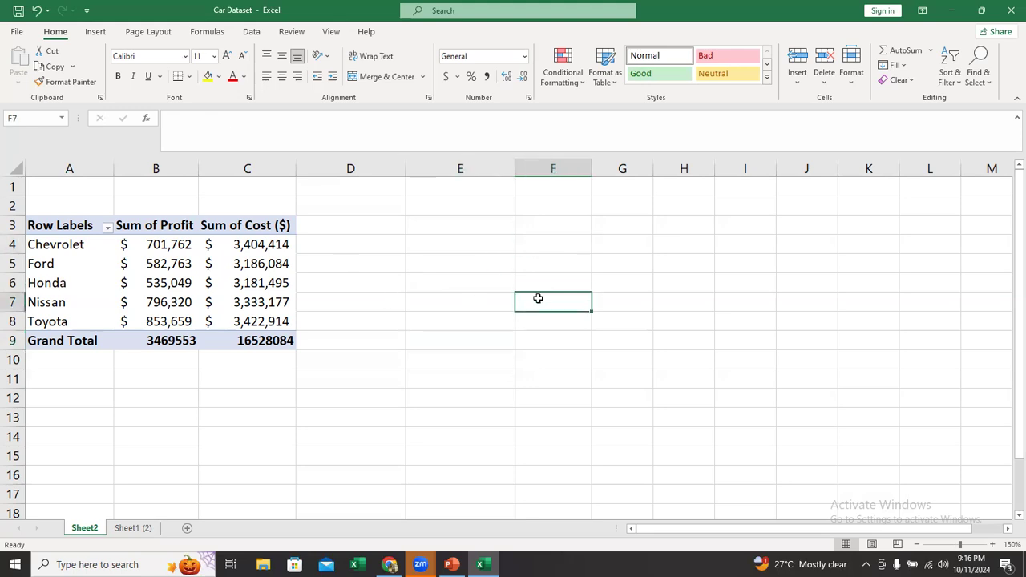
{"action": "left_click", "coordinate": [712, 268]}
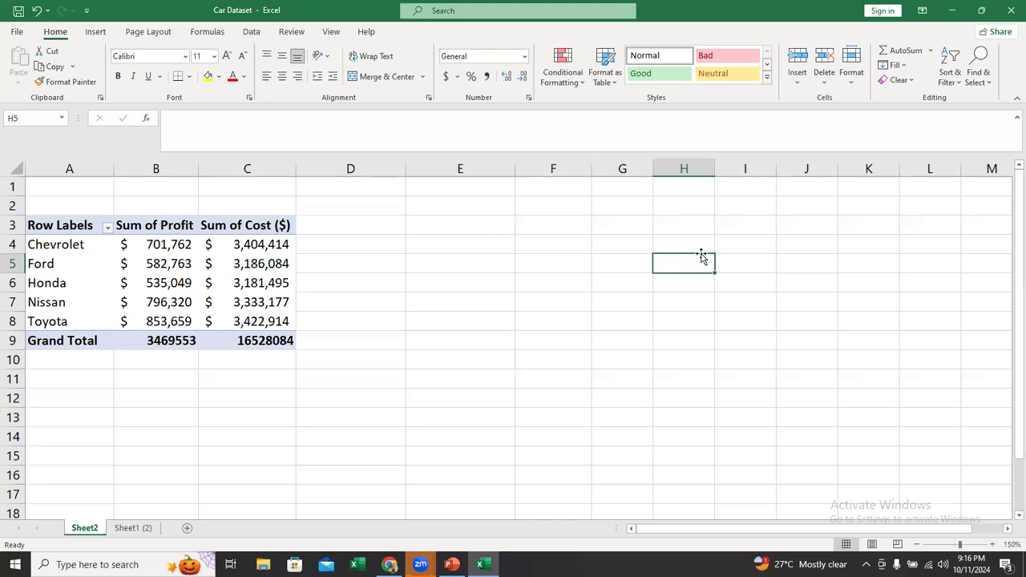
{"action": "left_click", "coordinate": [554, 373]}
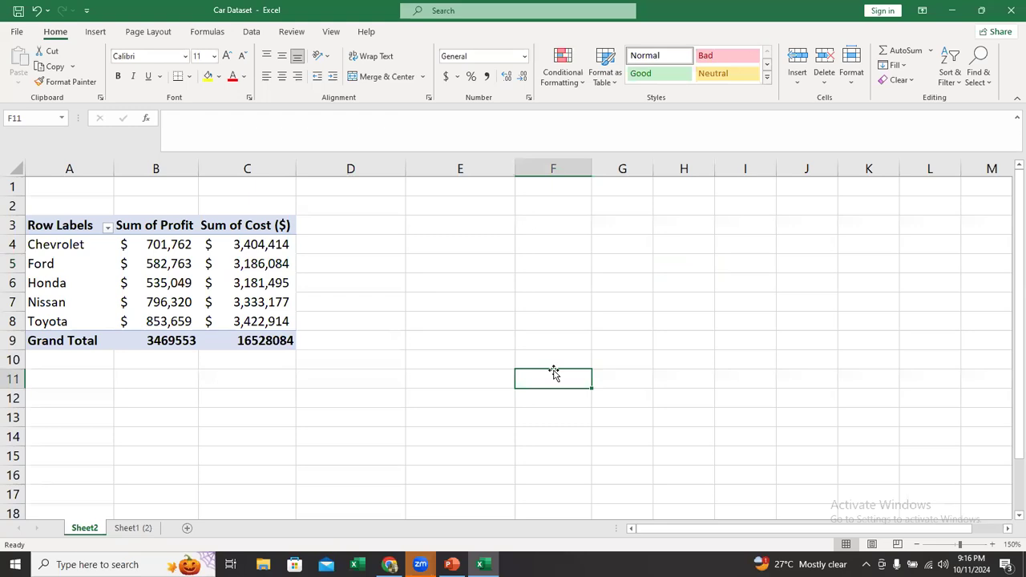
Step: Hide the PivotTable Fields list from a PivotTable value cell and show it again
{"action": "left_click", "coordinate": [208, 269]}
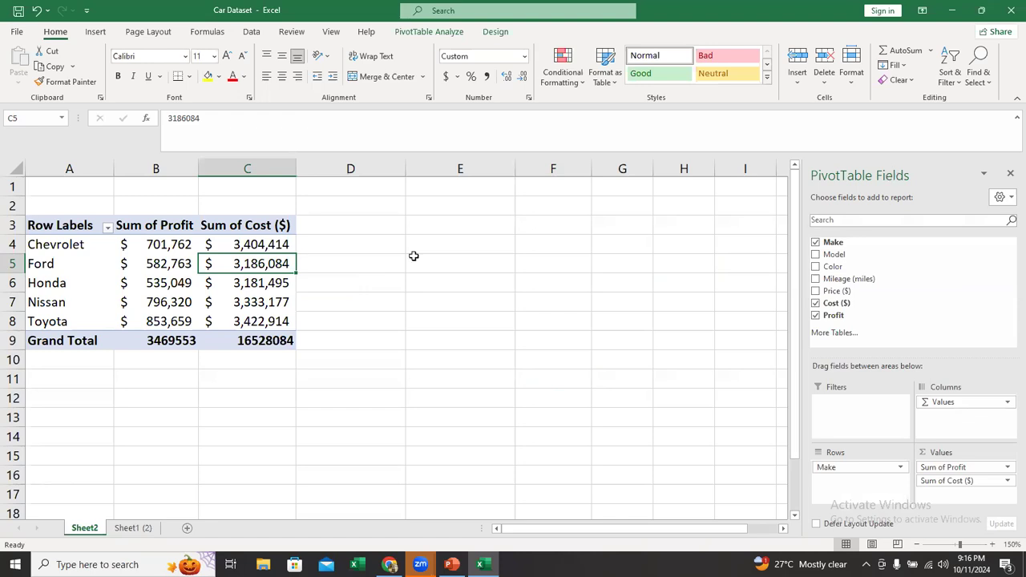
{"action": "right_click", "coordinate": [209, 264]}
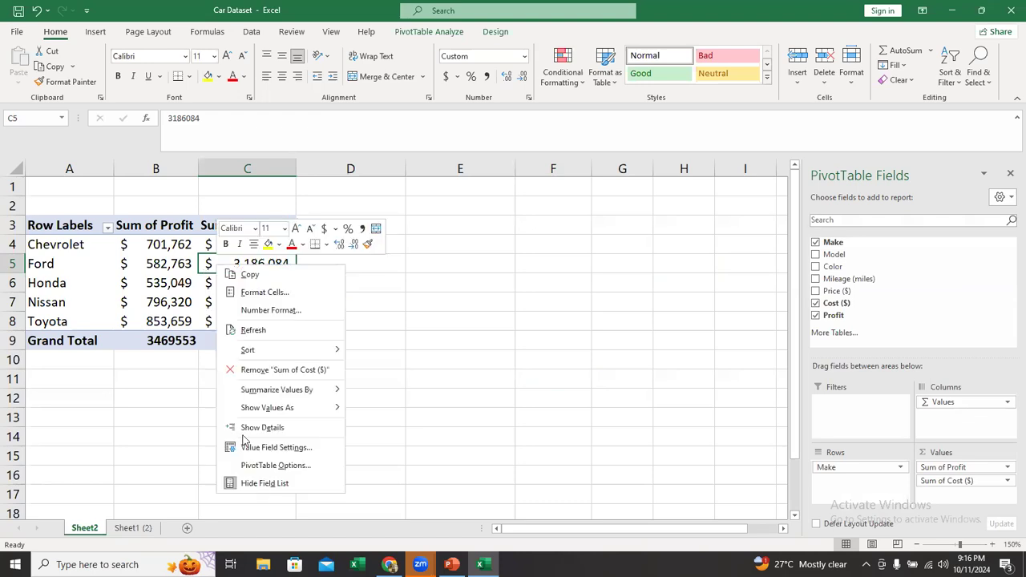
{"action": "left_click", "coordinate": [265, 483]}
{"action": "left_click", "coordinate": [152, 283]}
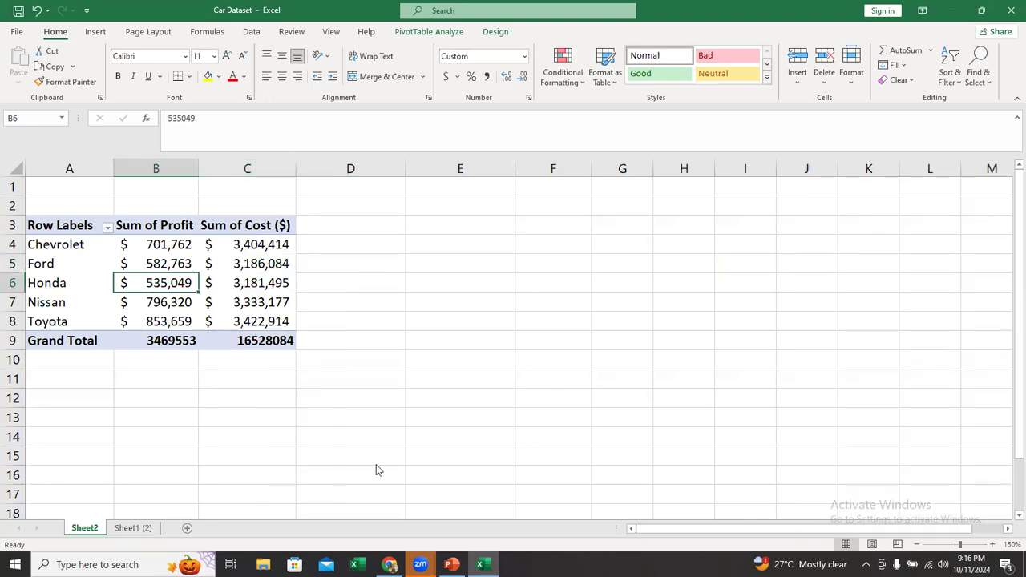
{"action": "left_click", "coordinate": [214, 253]}
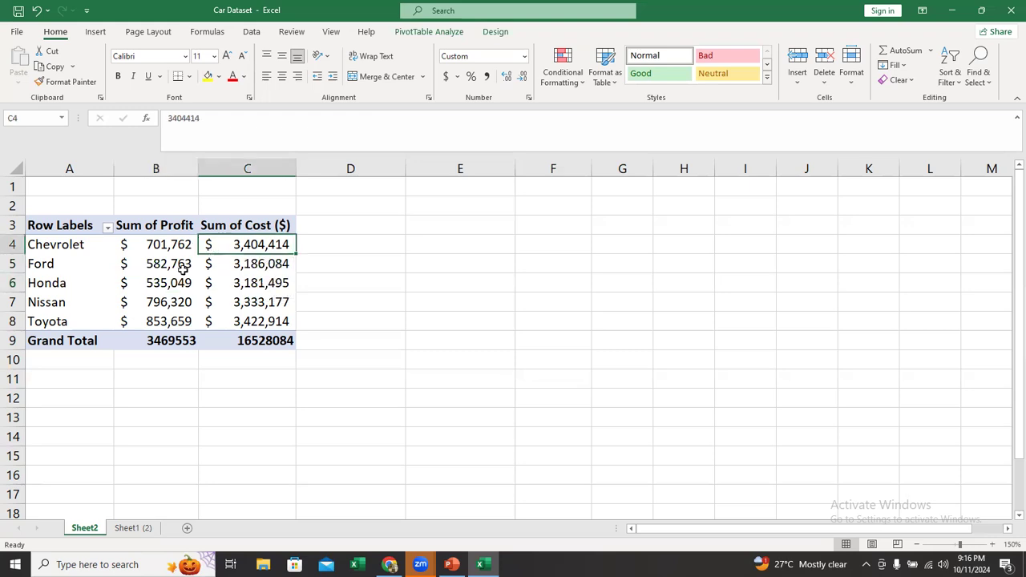
{"action": "left_click", "coordinate": [179, 268]}
{"action": "left_click", "coordinate": [239, 286]}
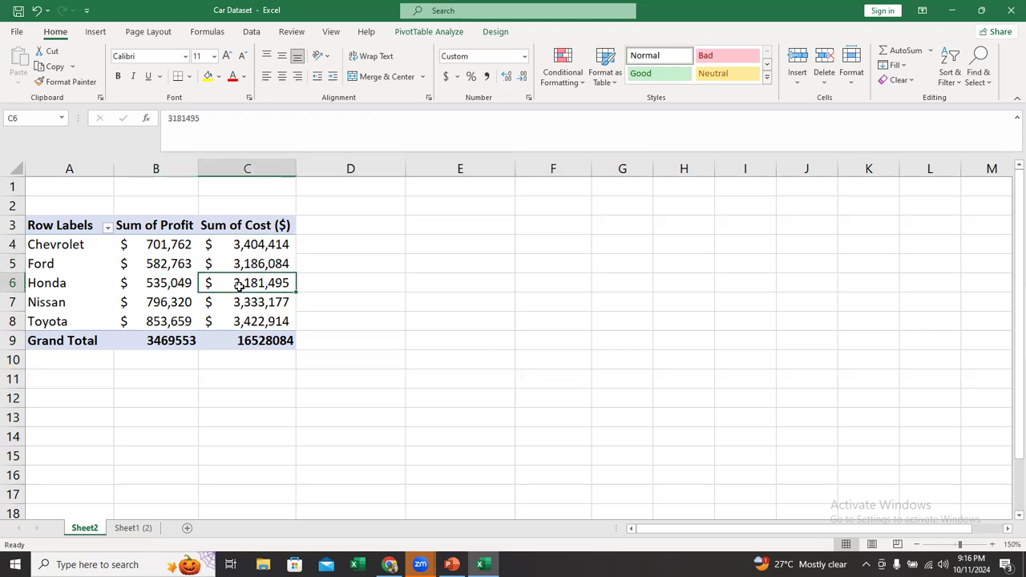
{"action": "left_click", "coordinate": [144, 272]}
{"action": "left_click", "coordinate": [158, 283]}
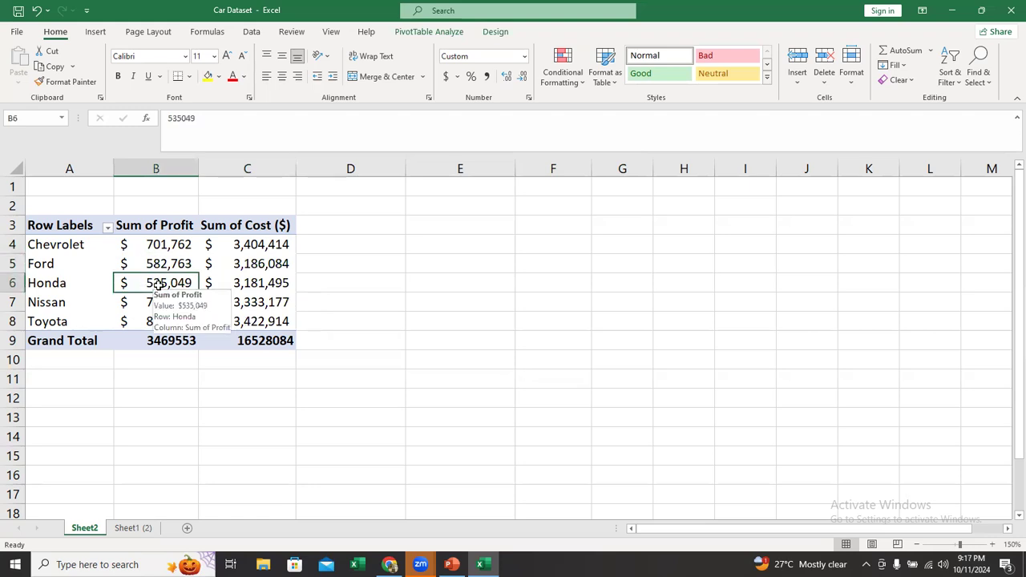
{"action": "left_click", "coordinate": [211, 262]}
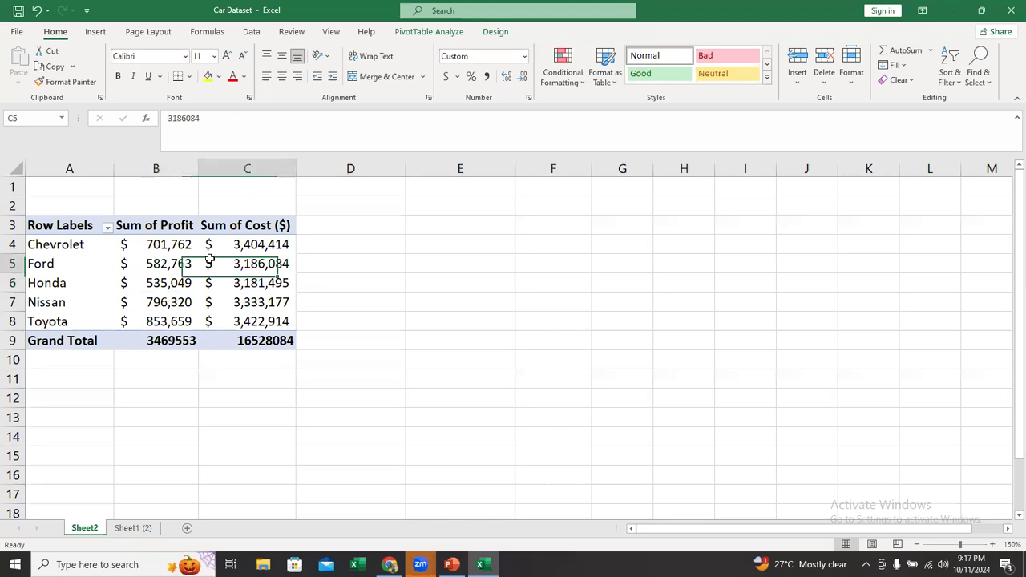
{"action": "left_click", "coordinate": [170, 261]}
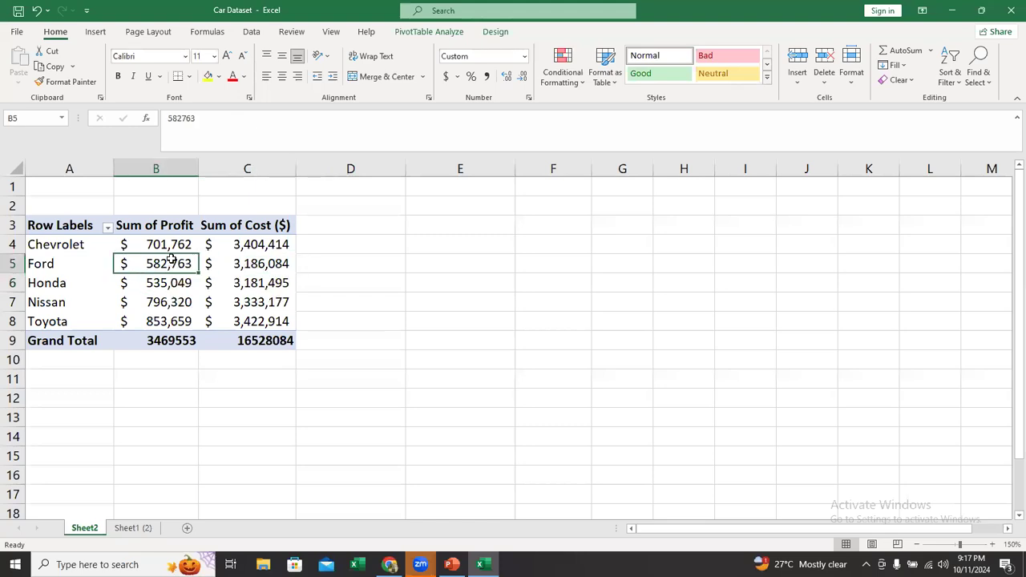
{"action": "right_click", "coordinate": [171, 262]}
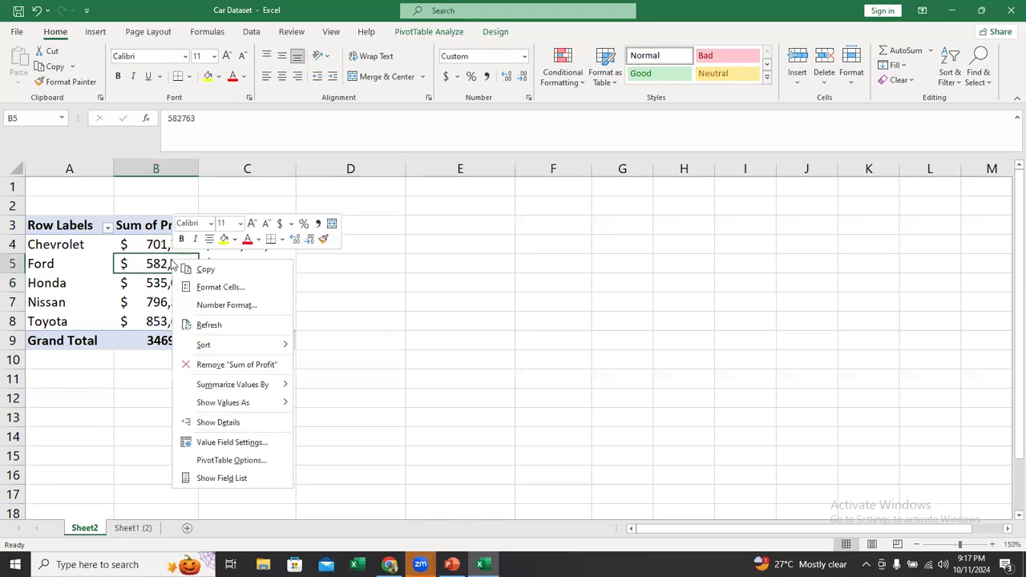
{"action": "left_click", "coordinate": [241, 478]}
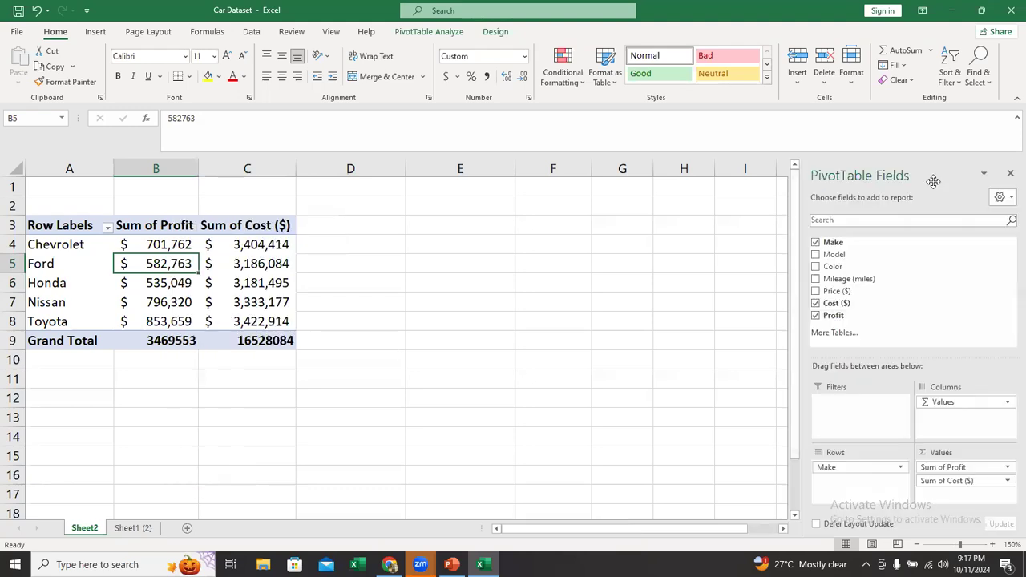
Step: Open PivotTable Options for the PivotTable and close the dialog without changing anything
{"action": "left_click", "coordinate": [201, 289]}
{"action": "right_click", "coordinate": [201, 288]}
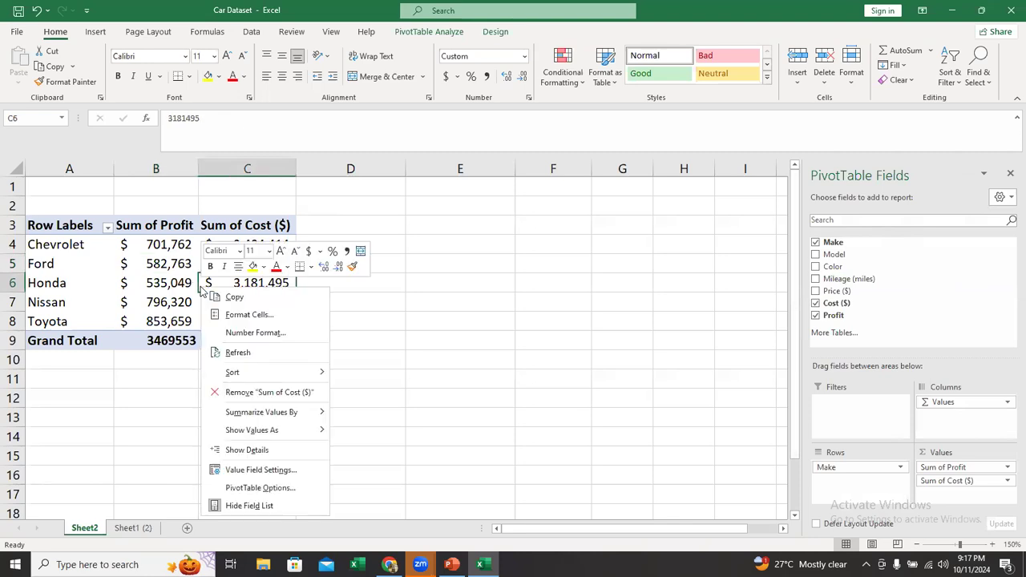
{"action": "left_click", "coordinate": [259, 486]}
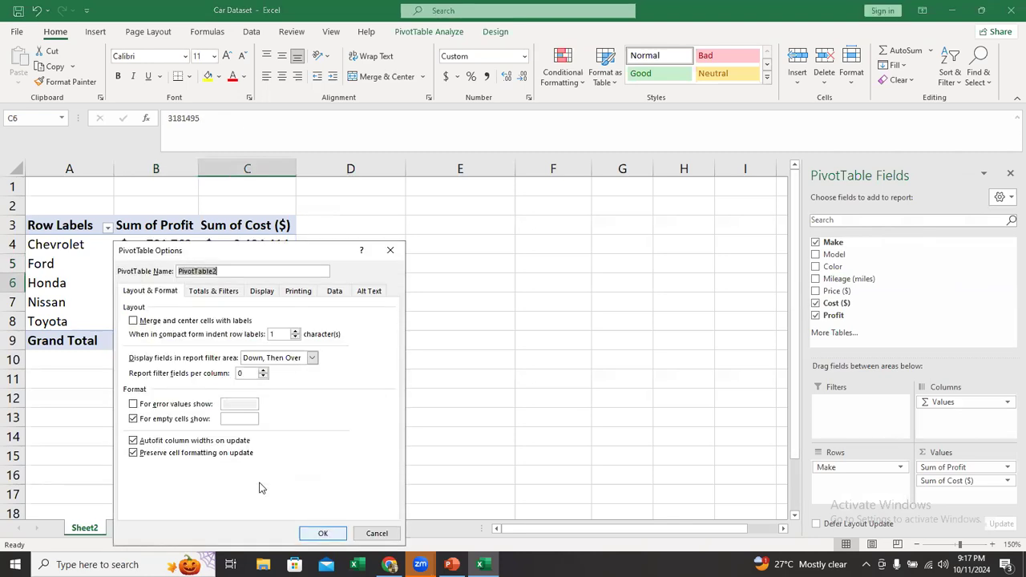
{"action": "key", "text": "Escape"}
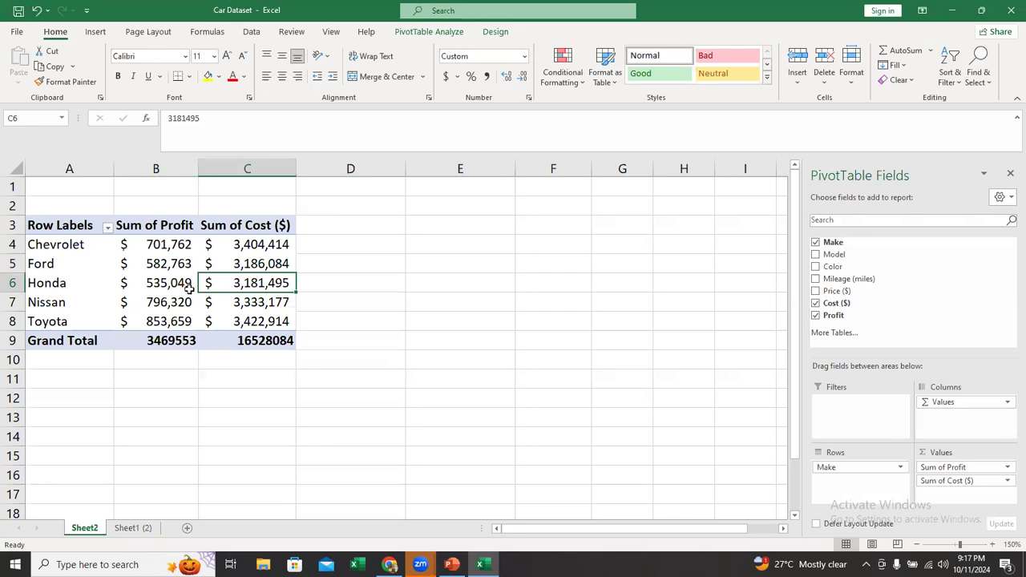
Step: Open Value Field Settings for the profit column and dismiss the dialog without changes
{"action": "left_click", "coordinate": [189, 287]}
{"action": "right_click", "coordinate": [189, 287]}
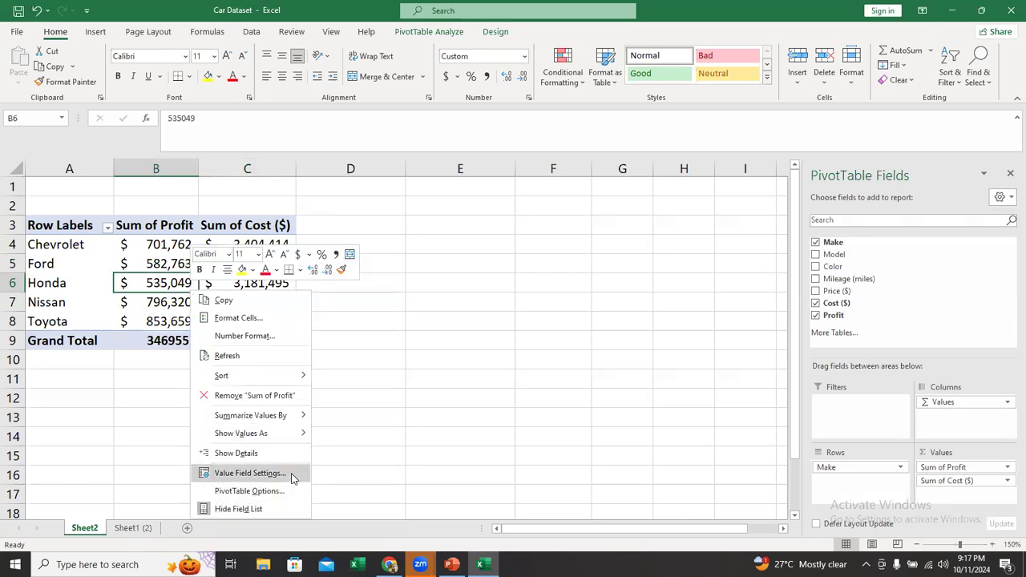
{"action": "left_click", "coordinate": [290, 473]}
{"action": "left_click", "coordinate": [382, 533]}
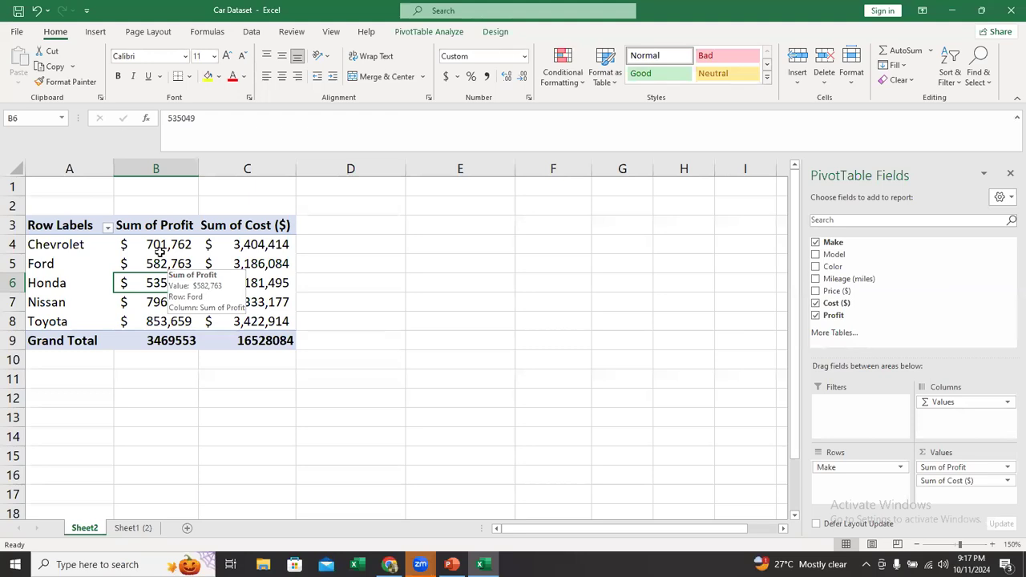
Step: Summarise the Profit value field by Average through its Value Field Settings
{"action": "left_click", "coordinate": [159, 248]}
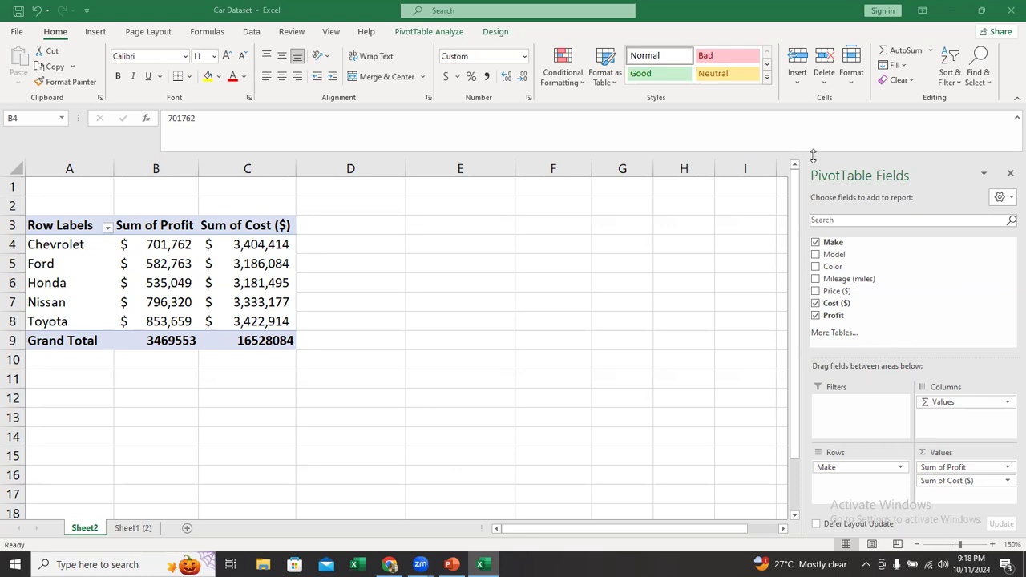
{"action": "left_click", "coordinate": [189, 251]}
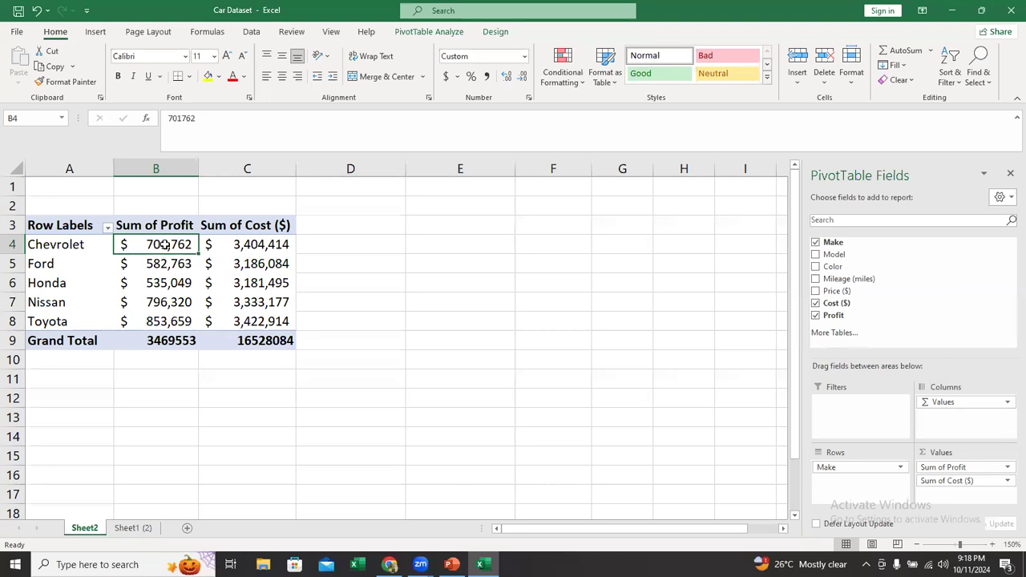
{"action": "mouse_move", "coordinate": [163, 244]}
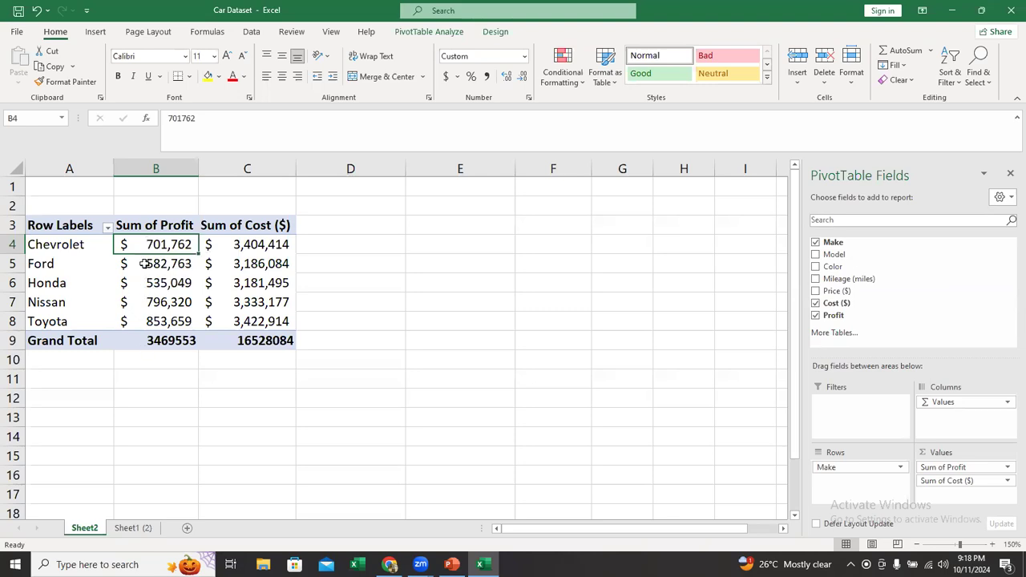
{"action": "right_click", "coordinate": [143, 249]}
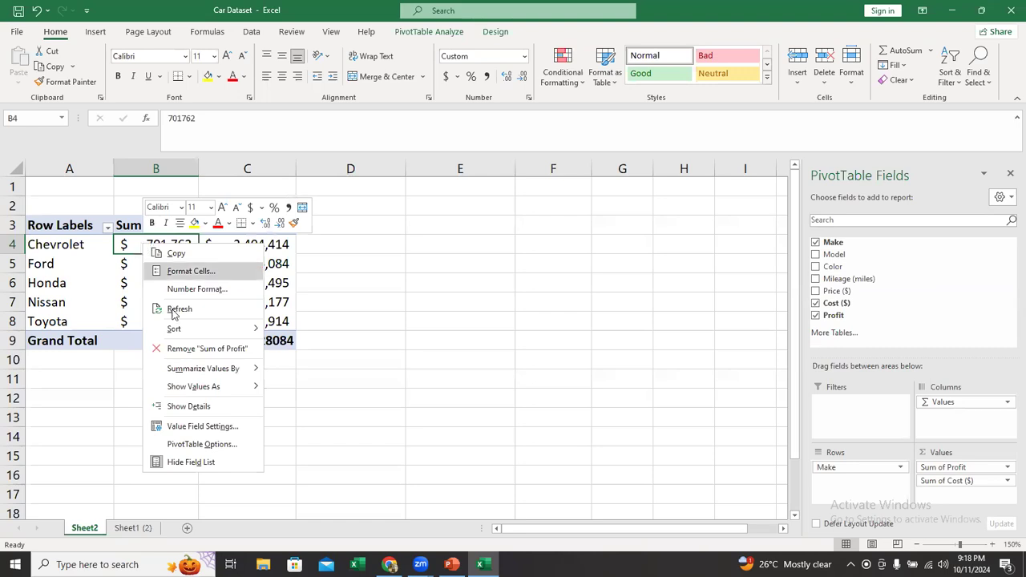
{"action": "left_click", "coordinate": [202, 426]}
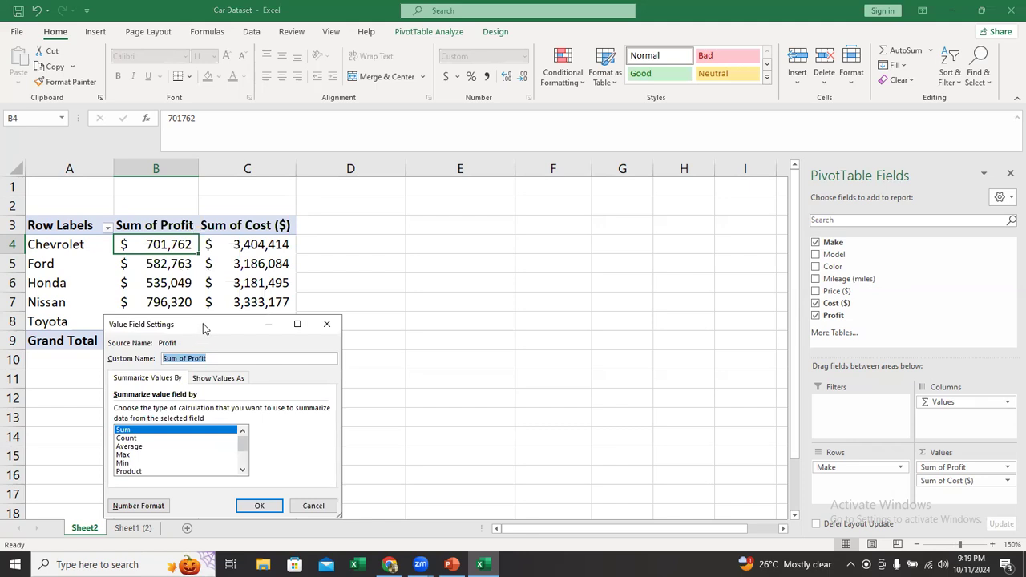
{"action": "left_click_drag", "start_coordinate": [204, 328], "coordinate": [405, 240]}
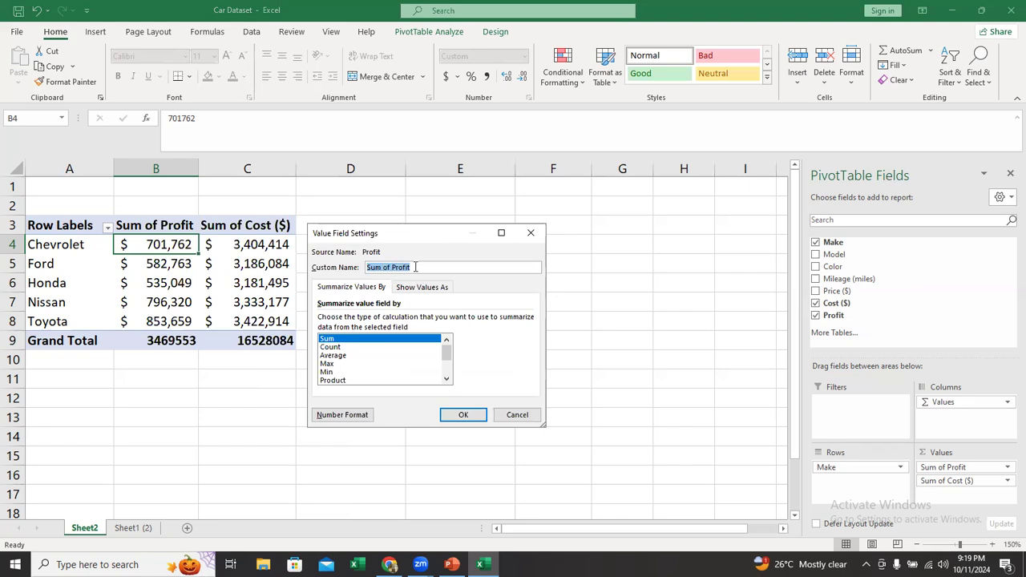
{"action": "left_click", "coordinate": [349, 358]}
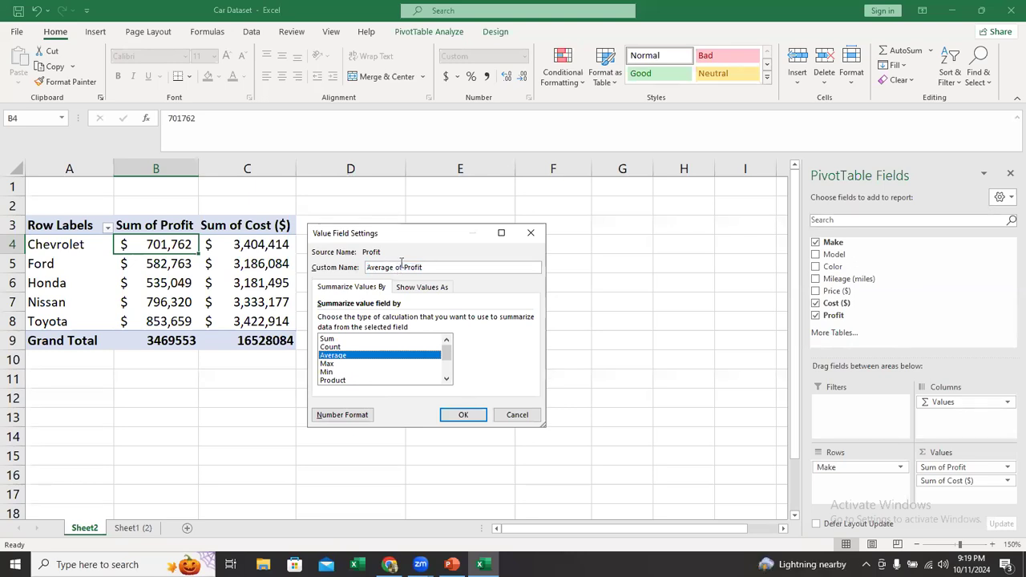
{"action": "left_click", "coordinate": [349, 339]}
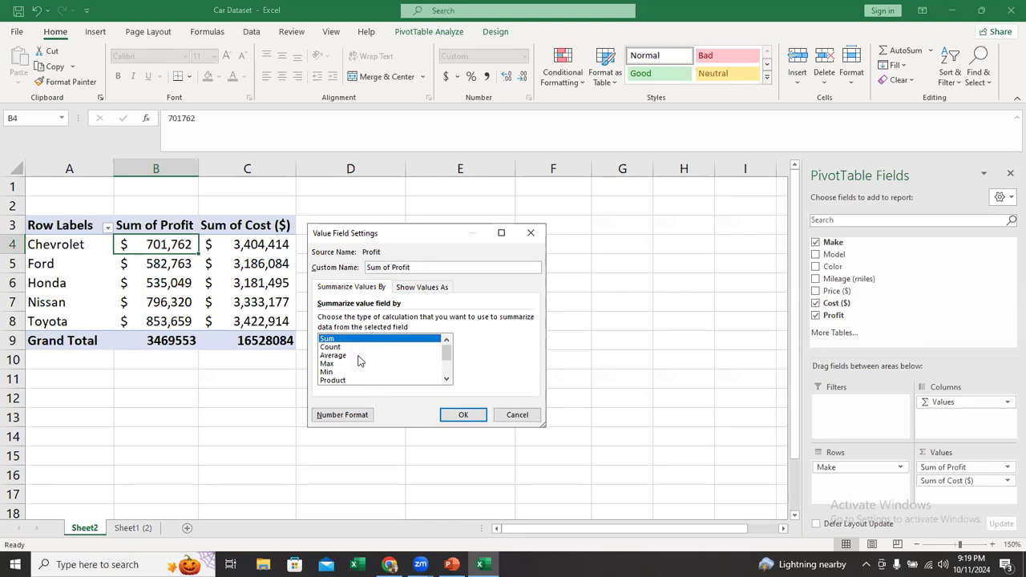
{"action": "left_click", "coordinate": [358, 355]}
{"action": "left_click", "coordinate": [462, 414]}
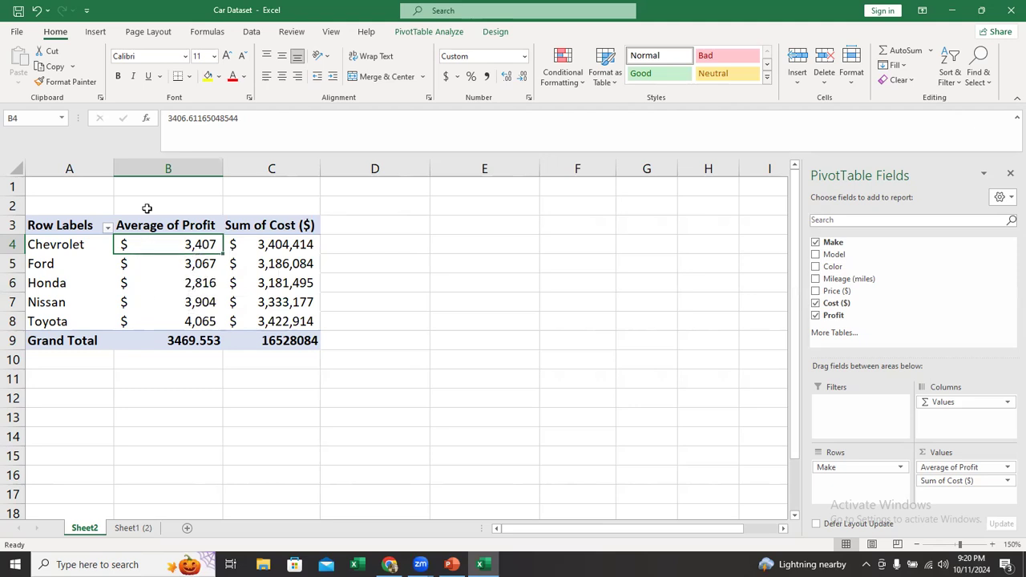
Step: Summarise the PivotTable's Profit value field by Sum through its Value Field Settings
{"action": "right_click", "coordinate": [151, 244]}
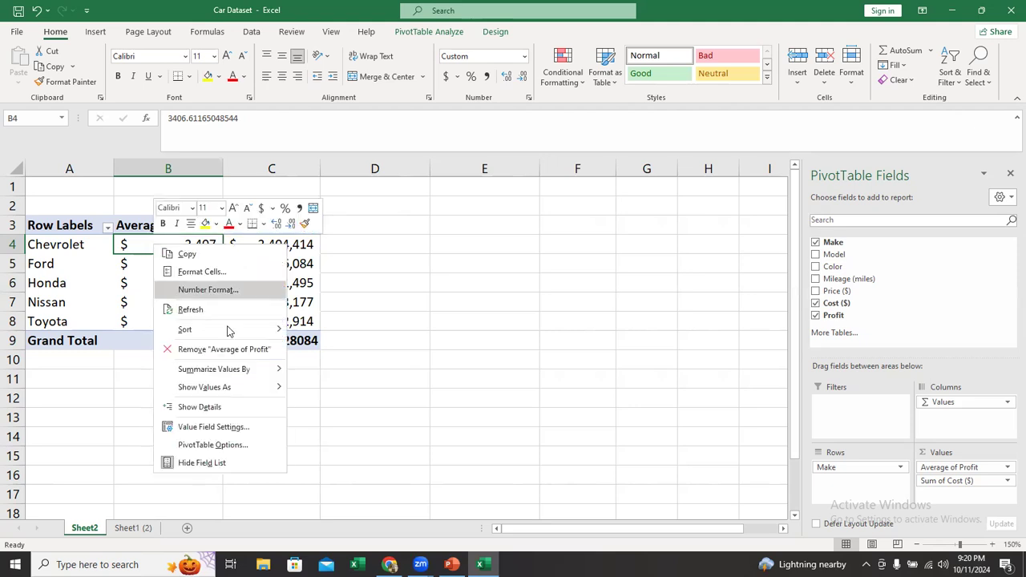
{"action": "left_click", "coordinate": [215, 432]}
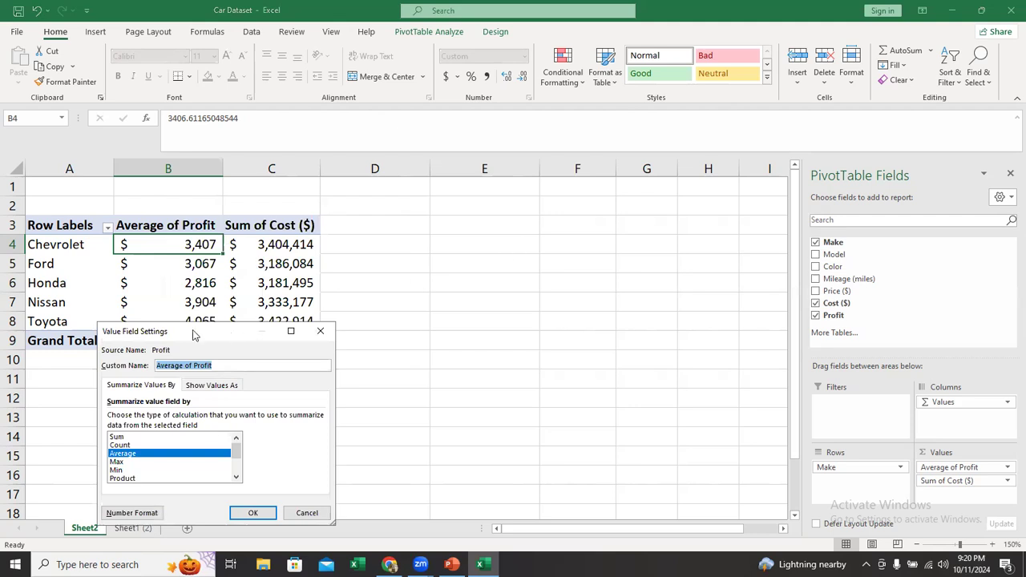
{"action": "left_click_drag", "start_coordinate": [193, 335], "coordinate": [451, 266]}
{"action": "left_click_drag", "start_coordinate": [495, 378], "coordinate": [495, 403]}
{"action": "scroll", "coordinate": [494, 396], "scroll_direction": "up", "scroll_amount": 2}
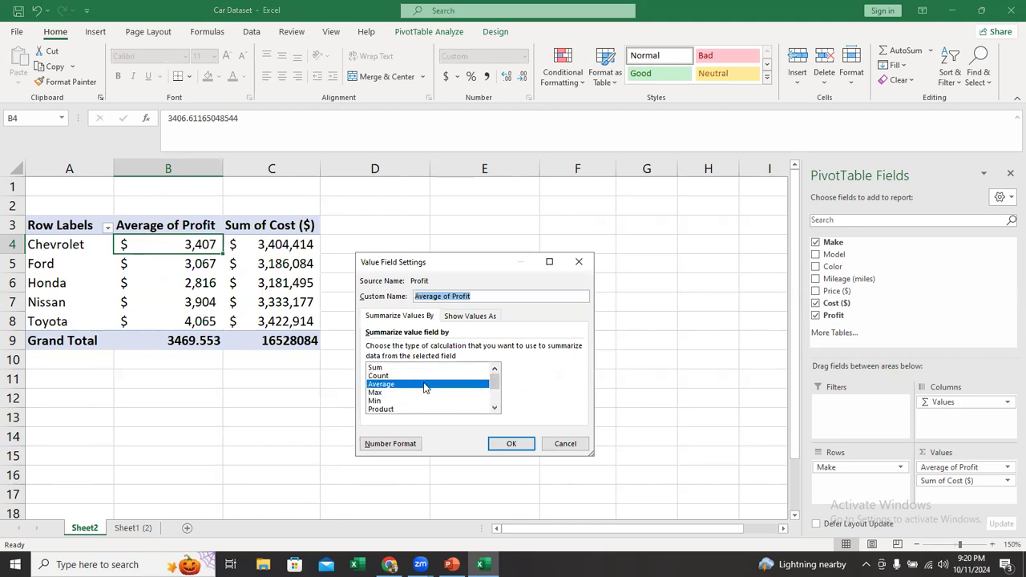
{"action": "mouse_move", "coordinate": [496, 376]}
{"action": "left_mouse_down"}
{"action": "mouse_move", "coordinate": [495, 405]}
{"action": "mouse_move", "coordinate": [497, 374]}
{"action": "left_mouse_up"}
{"action": "left_click", "coordinate": [384, 370]}
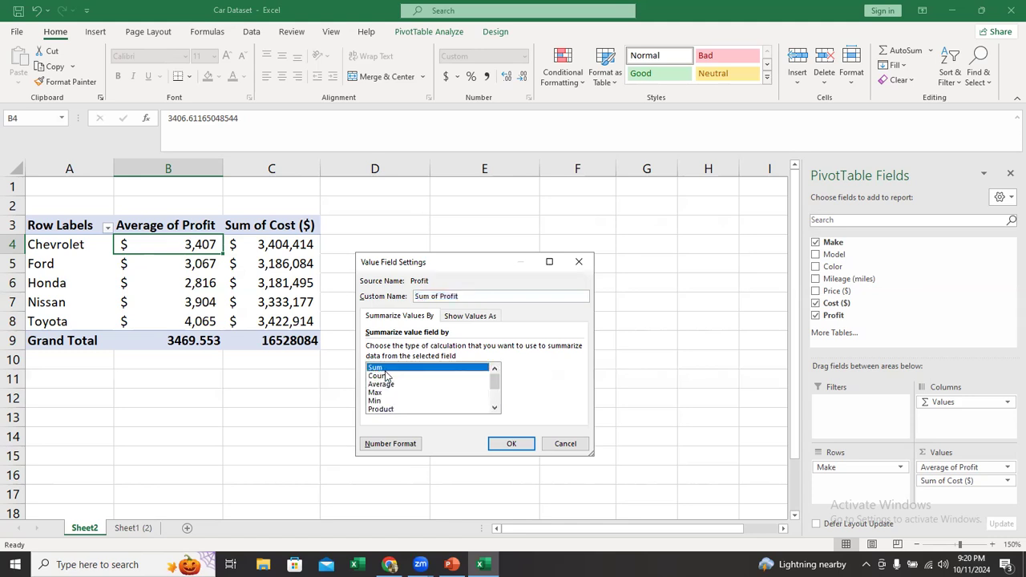
{"action": "left_click", "coordinate": [525, 444]}
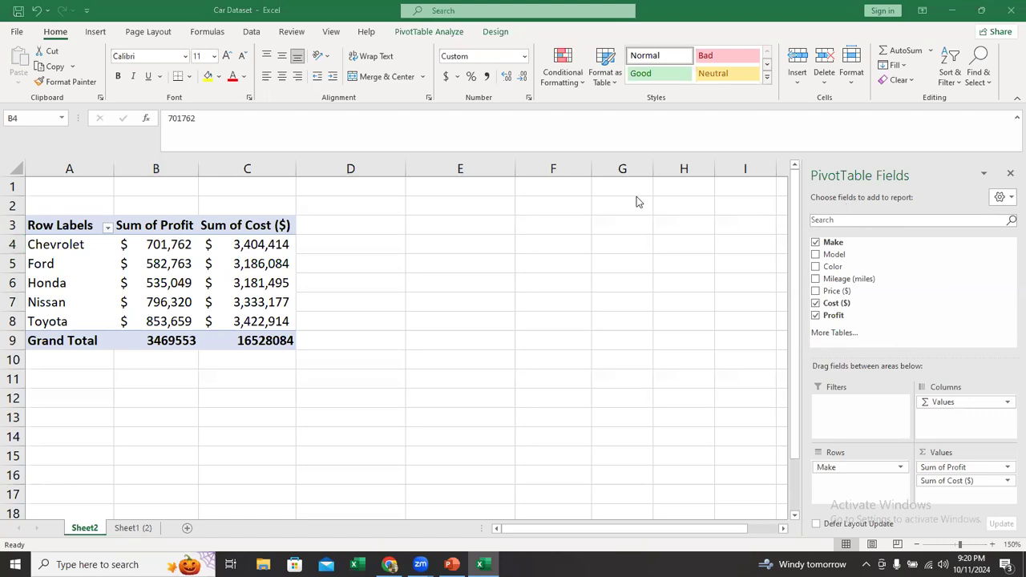
Step: Review the car dataset on Sheet1 (2) alongside the PivotTable on Sheet2
{"action": "left_click", "coordinate": [130, 528]}
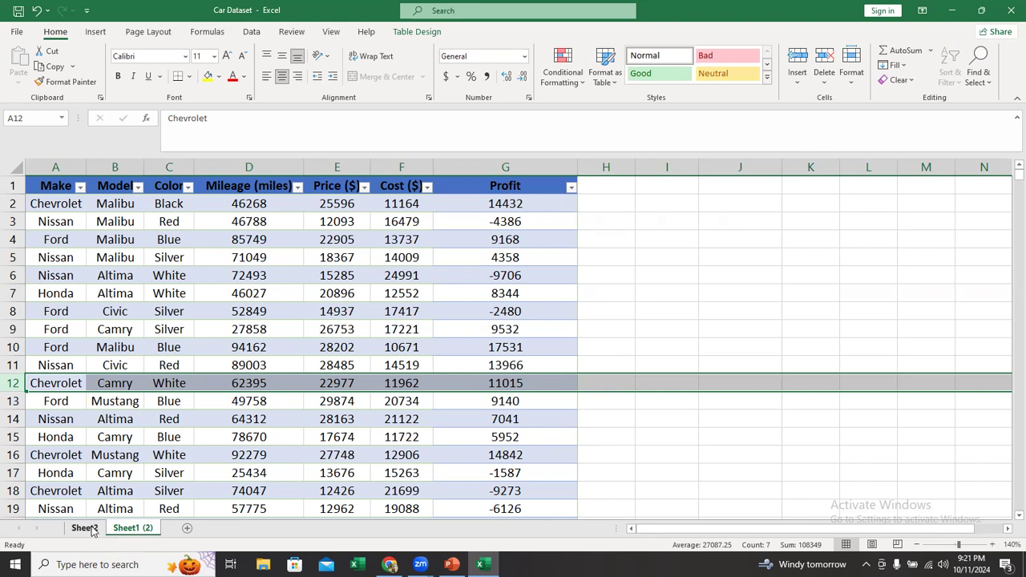
{"action": "left_click", "coordinate": [85, 529]}
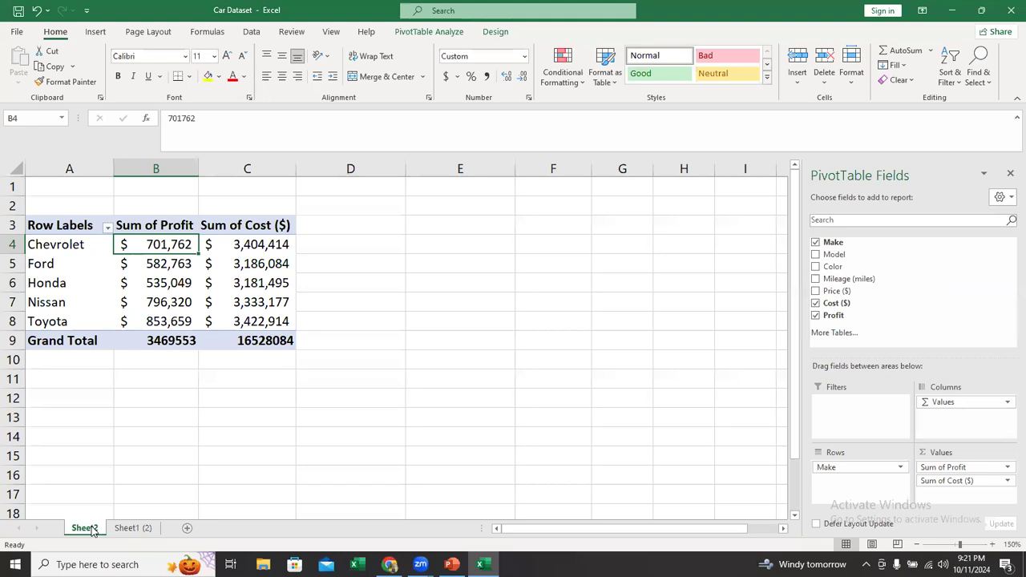
{"action": "left_click", "coordinate": [120, 527]}
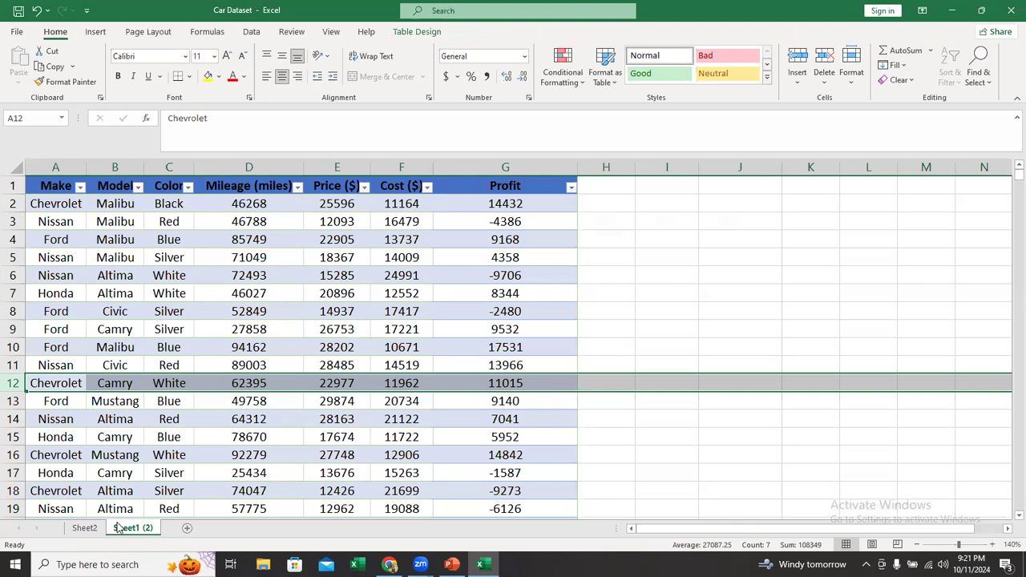
{"action": "left_click", "coordinate": [257, 256]}
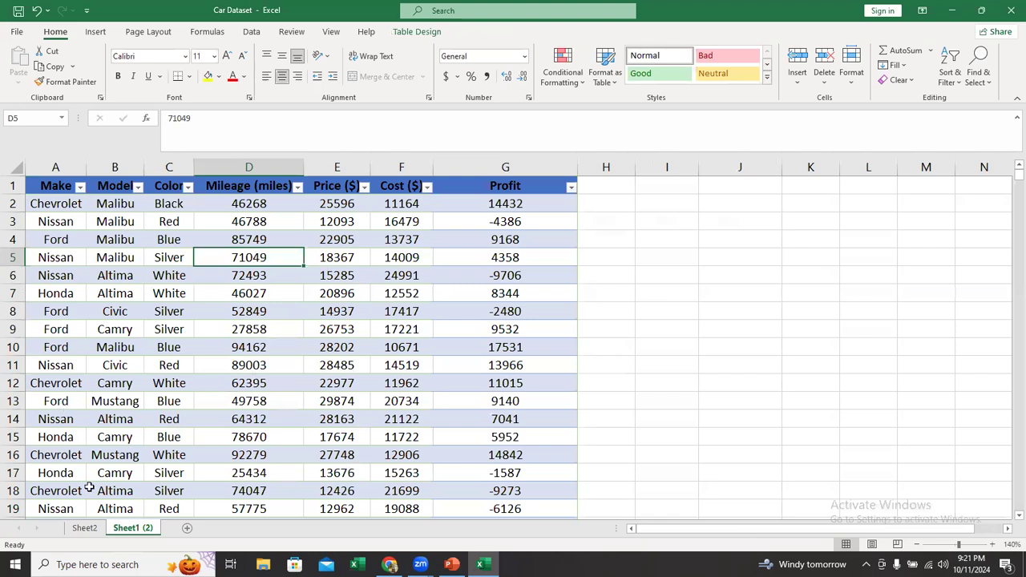
{"action": "left_click", "coordinate": [84, 528]}
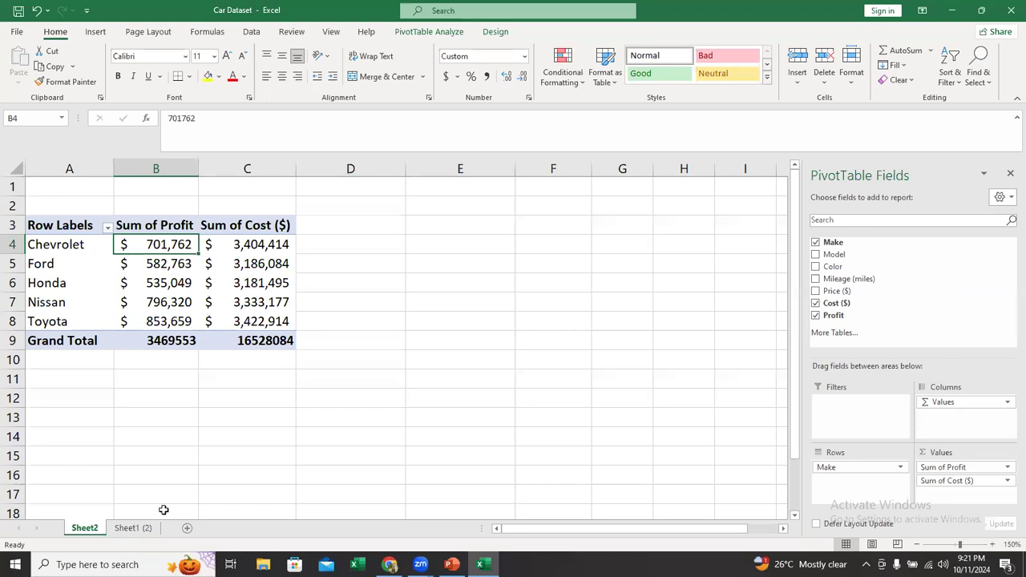
{"action": "mouse_move", "coordinate": [218, 274]}
Step: Insert a PivotTable based on the Table2 car data from Sheet1 (2), placed on a new worksheet
{"action": "left_click", "coordinate": [133, 529]}
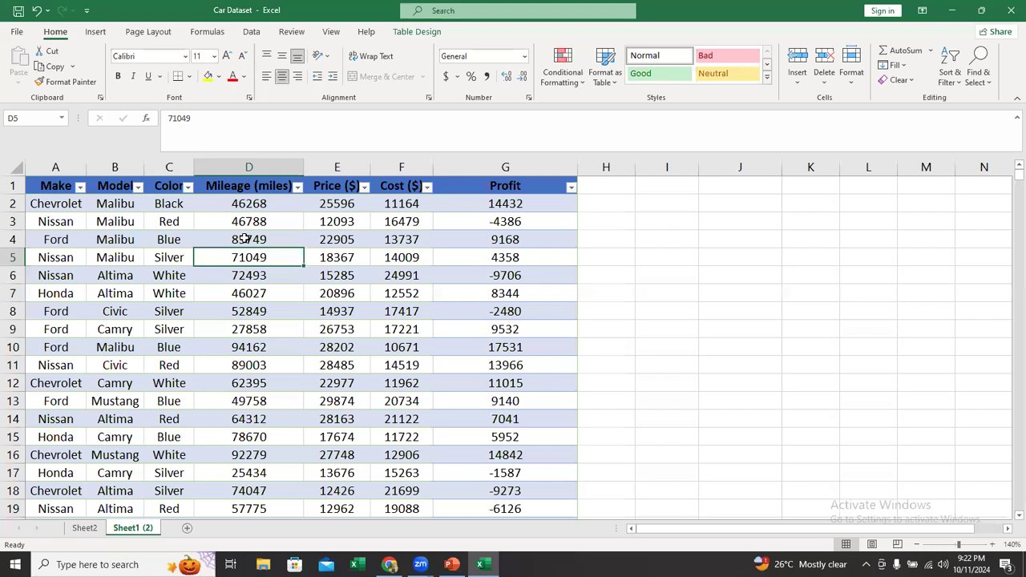
{"action": "left_click", "coordinate": [317, 331]}
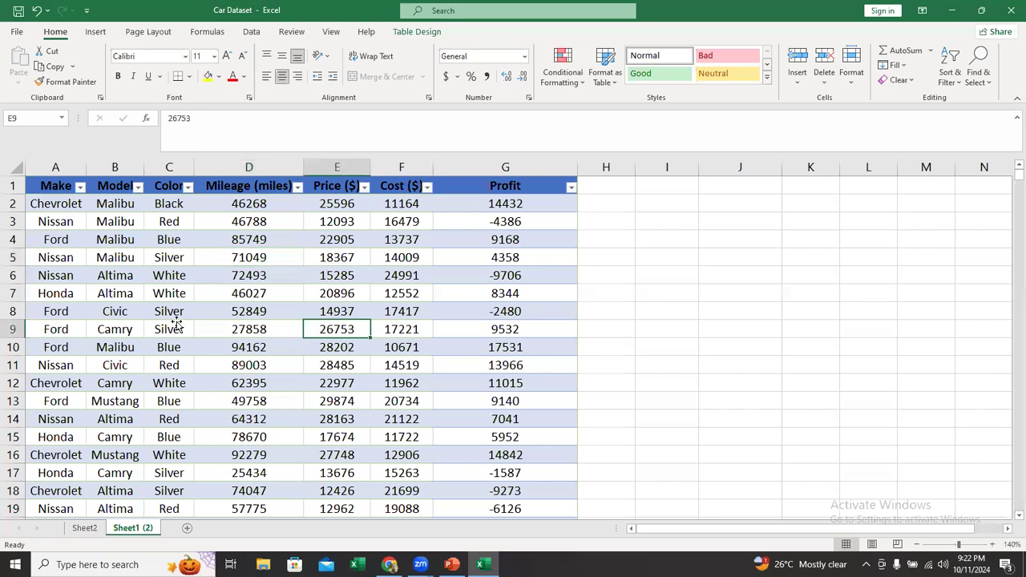
{"action": "key", "text": "Left"}
{"action": "key", "text": "Left"}
{"action": "left_click", "coordinate": [274, 256]}
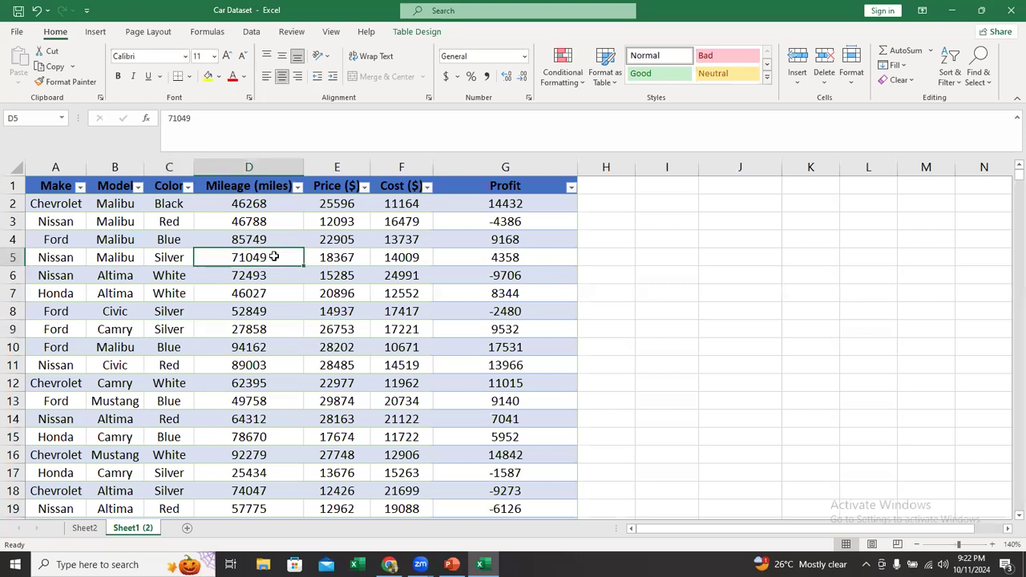
{"action": "left_click", "coordinate": [97, 33]}
{"action": "left_click", "coordinate": [22, 70]}
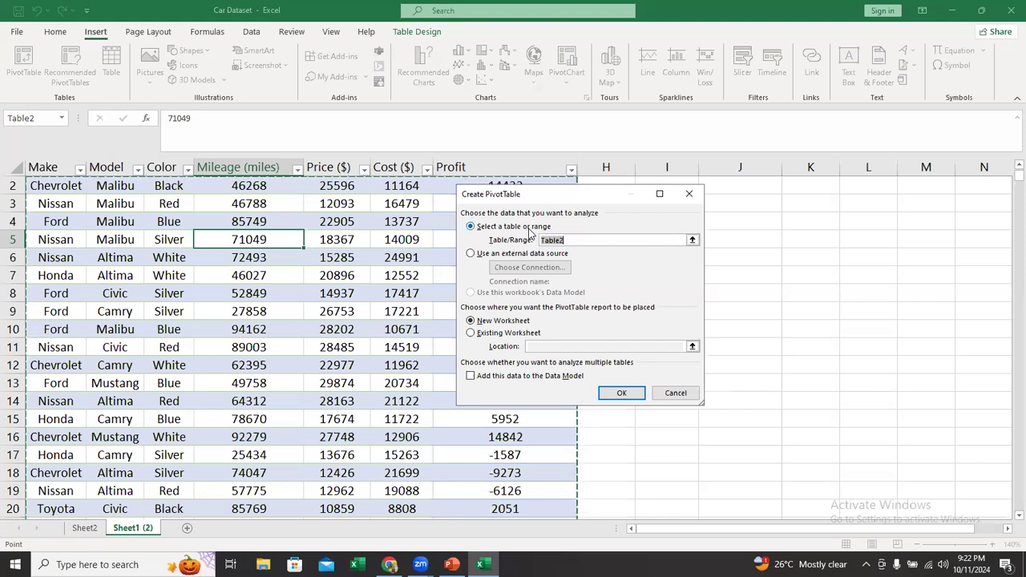
{"action": "left_click", "coordinate": [488, 322]}
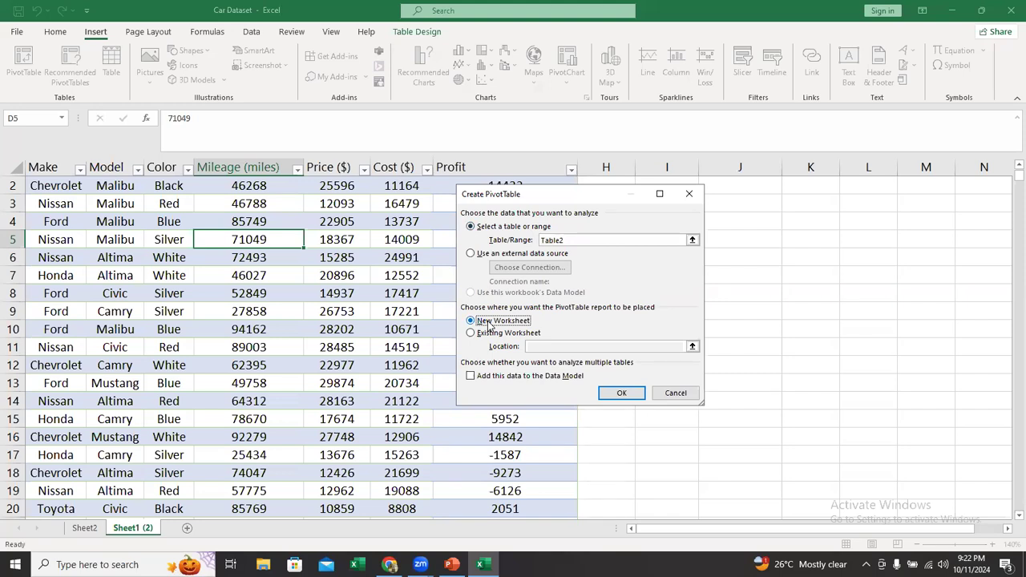
{"action": "left_click", "coordinate": [607, 395]}
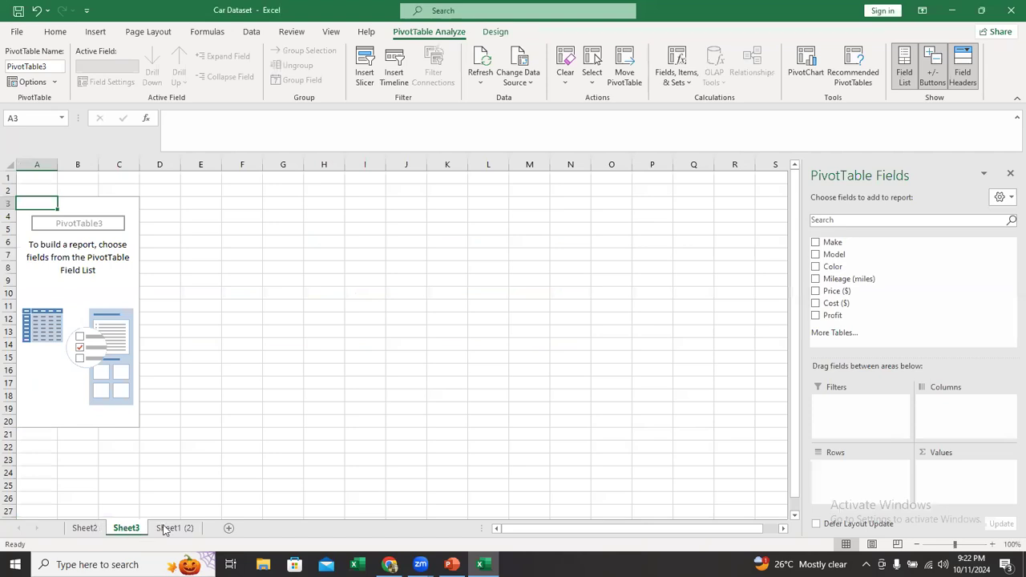
Step: Look through the workbook's sheets and rename the Sheet1 (2) data sheet as Dataset
{"action": "left_click", "coordinate": [169, 529]}
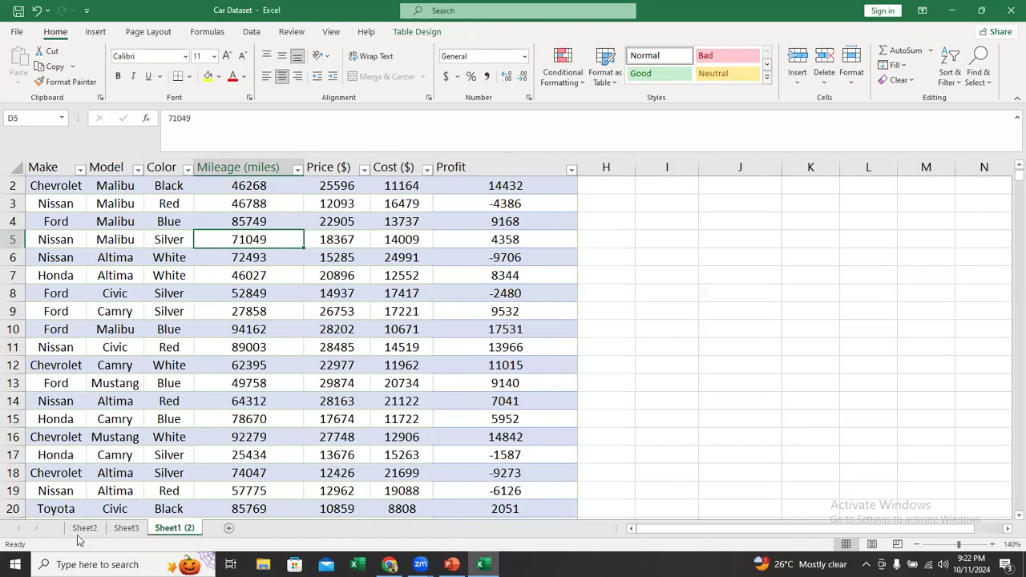
{"action": "left_click", "coordinate": [82, 531]}
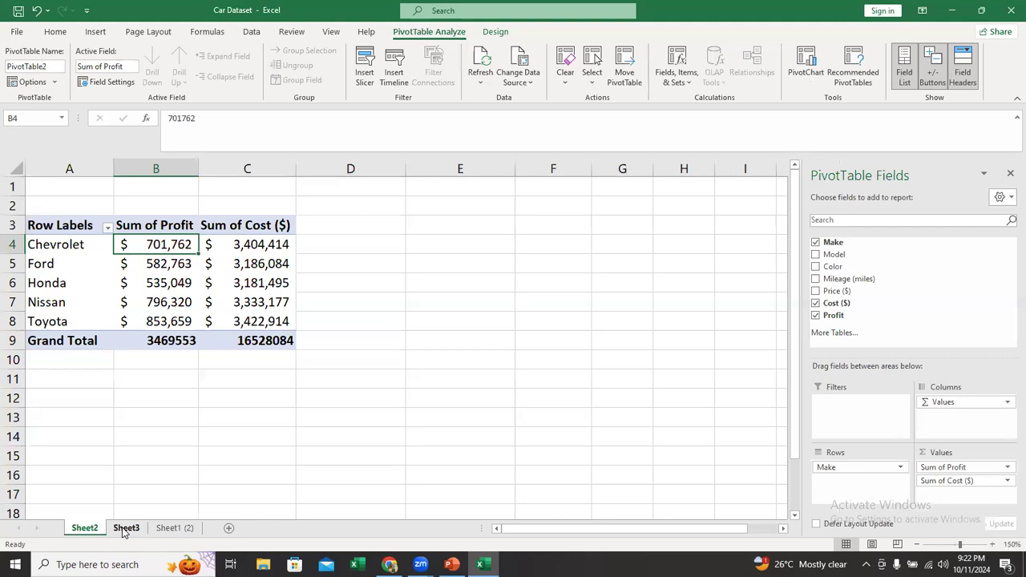
{"action": "left_click", "coordinate": [126, 528]}
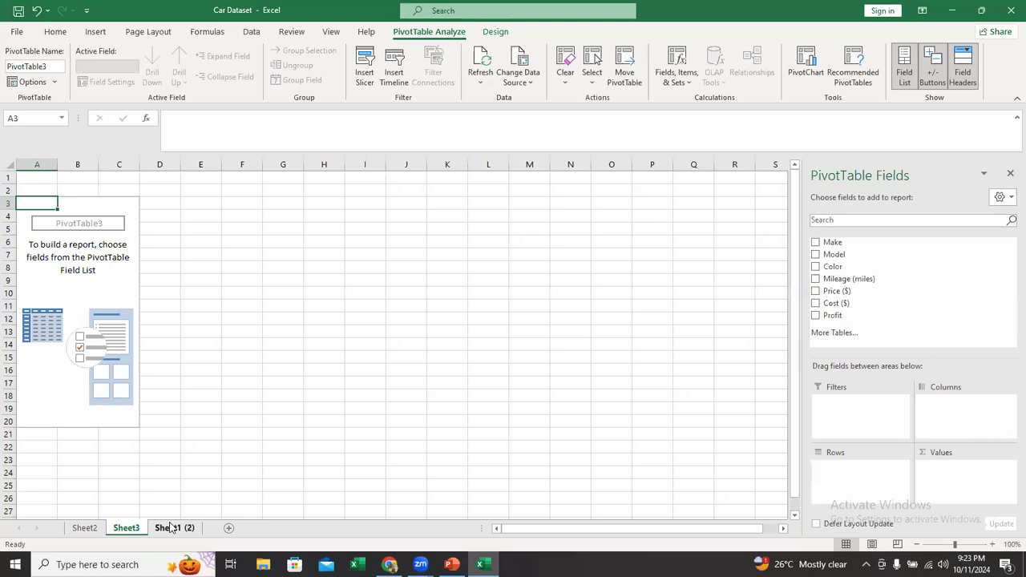
{"action": "left_click", "coordinate": [170, 527]}
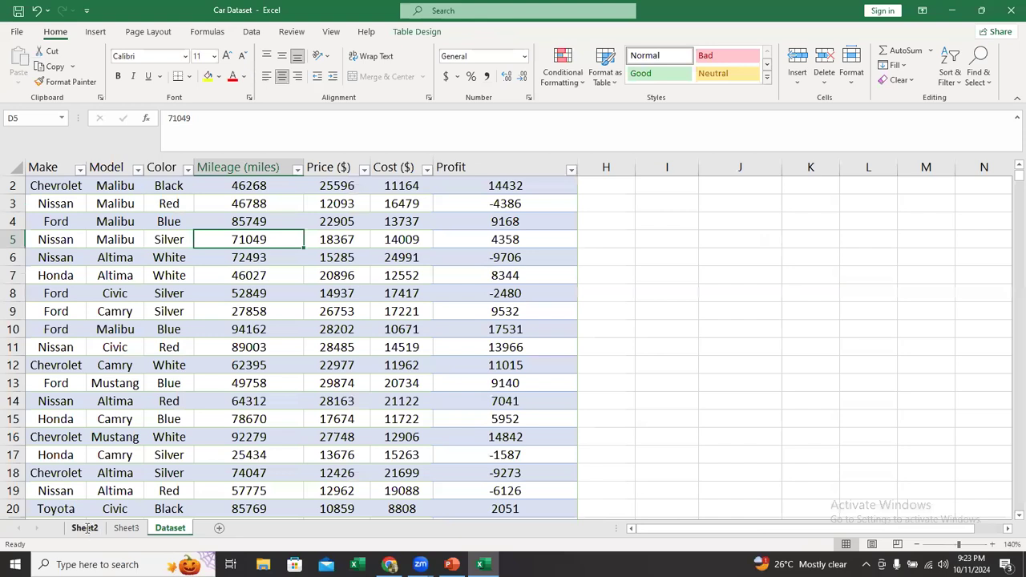
Step: Rename Sheet2, which holds the profit and cost PivotTable, as Profit_Cost of Car Make
{"action": "left_click", "coordinate": [85, 528]}
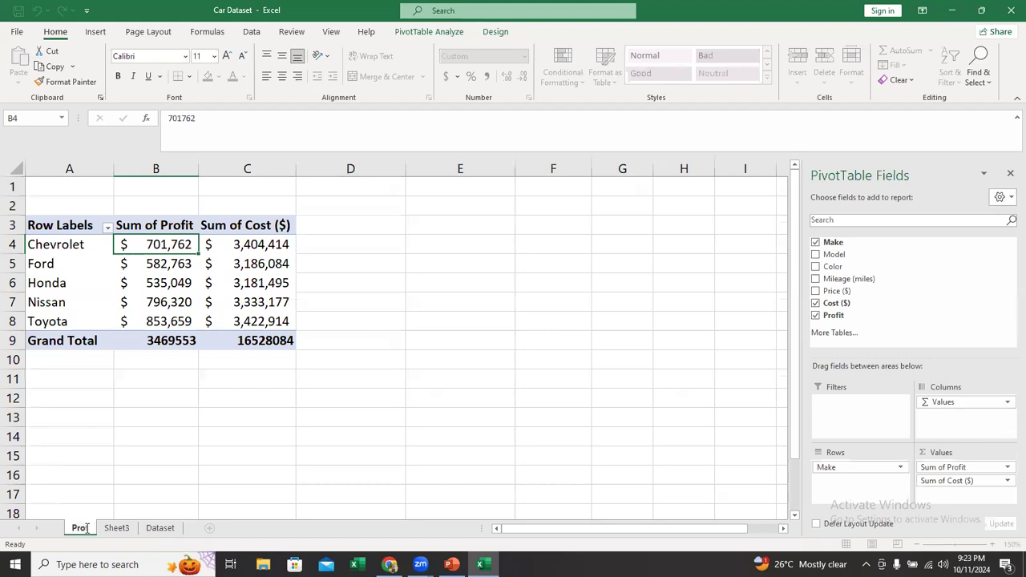
{"action": "type", "text": "itCost"}
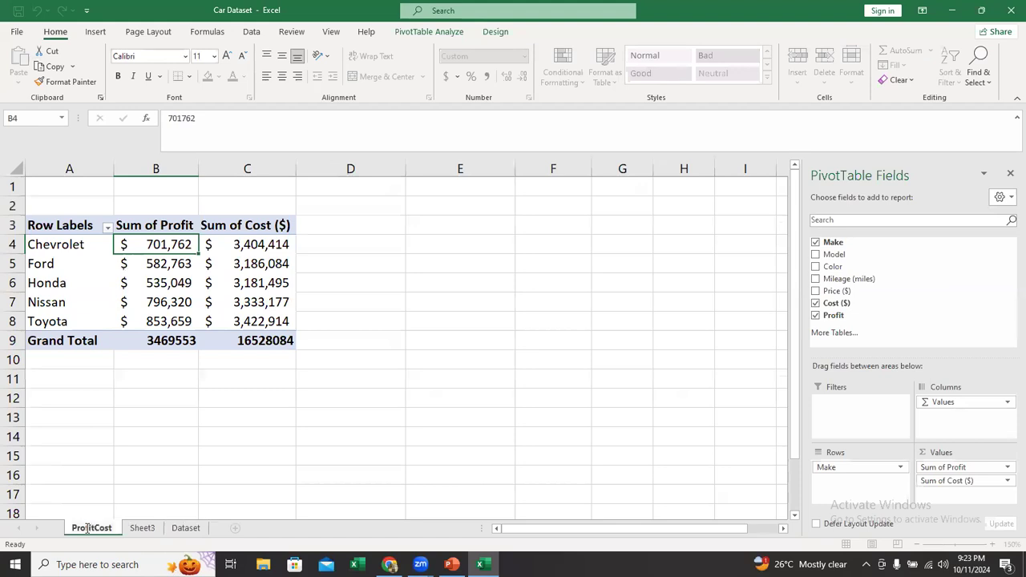
{"action": "key", "text": "BackSpace"}
{"action": "key", "text": "BackSpace"}
{"action": "key", "text": "BackSpace"}
{"action": "key", "text": "BackSpace"}
{"action": "type", "text": "_C"}
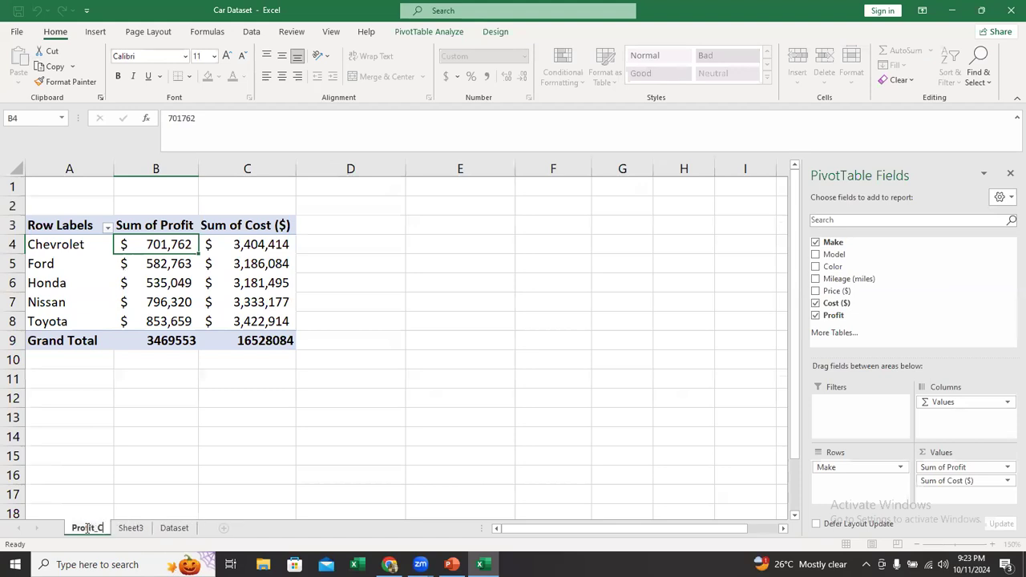
{"action": "type", "text": "ost of Car"}
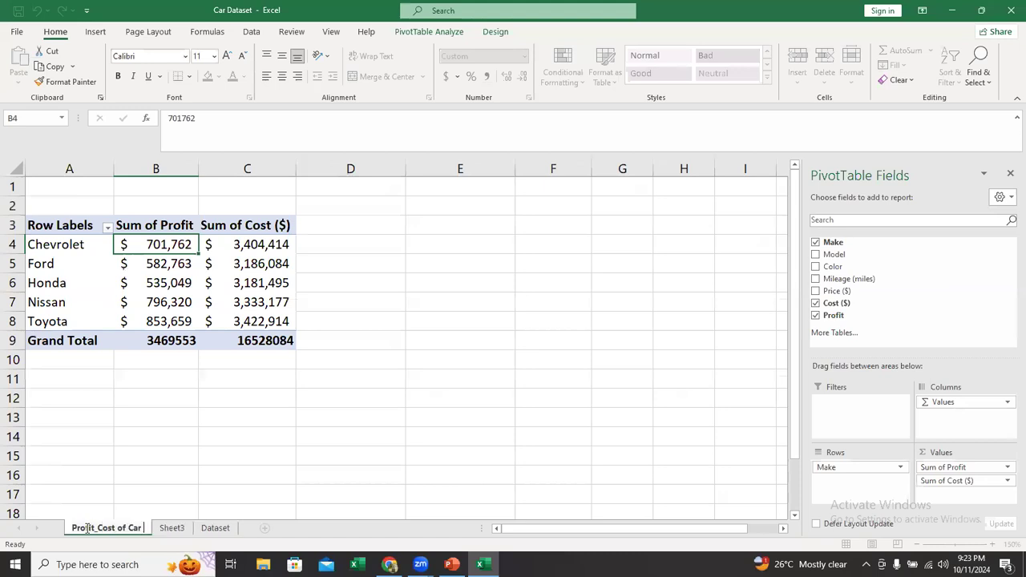
{"action": "type", "text": " Make"}
{"action": "key", "text": "Return"}
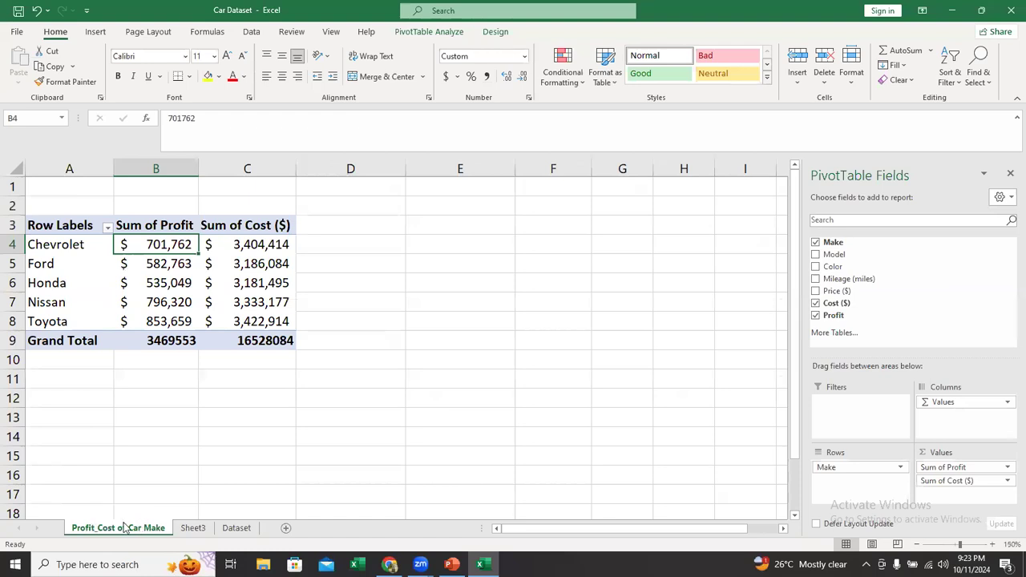
{"action": "mouse_move", "coordinate": [140, 287]}
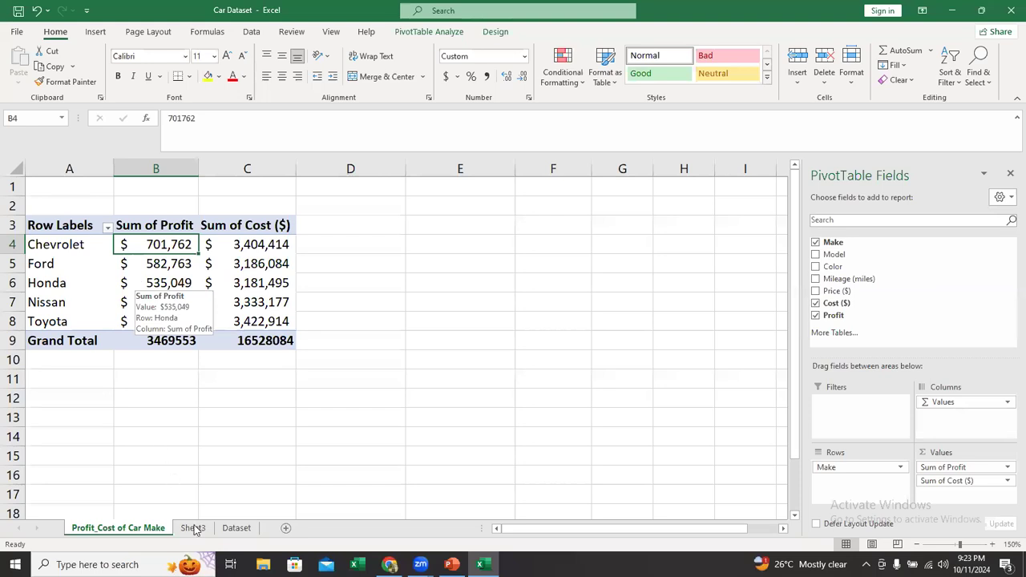
Step: Build the Sheet3 PivotTable with Color as rows and the sums of Cost ($) and Profit as values
{"action": "left_click", "coordinate": [194, 528]}
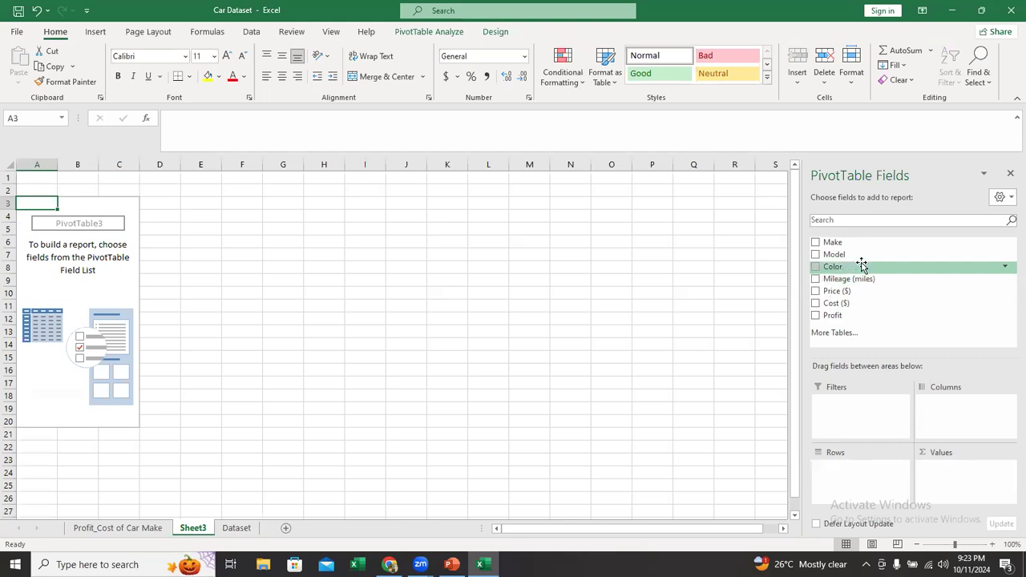
{"action": "left_click_drag", "start_coordinate": [855, 266], "coordinate": [834, 479]}
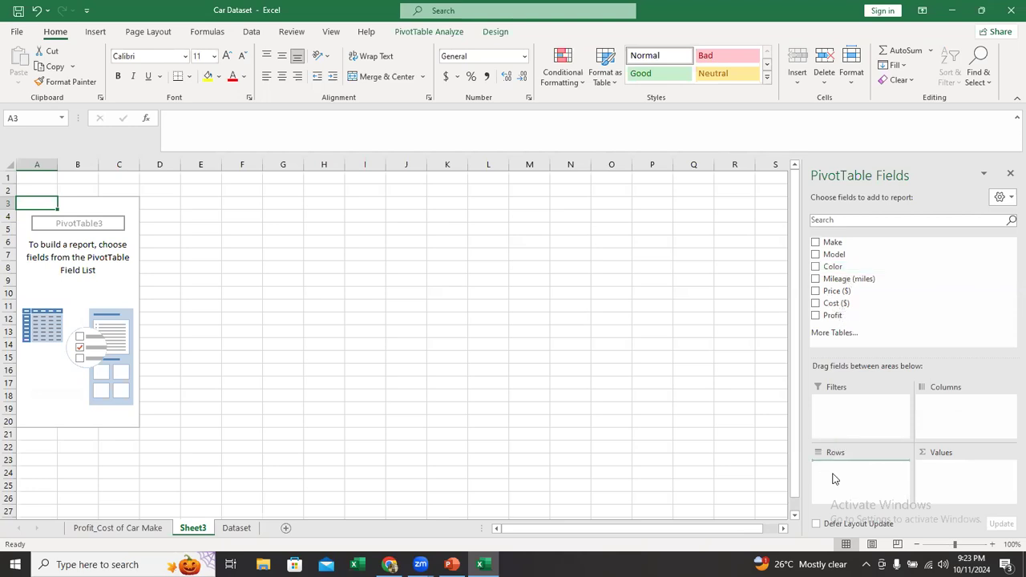
{"action": "left_click", "coordinate": [993, 545]}
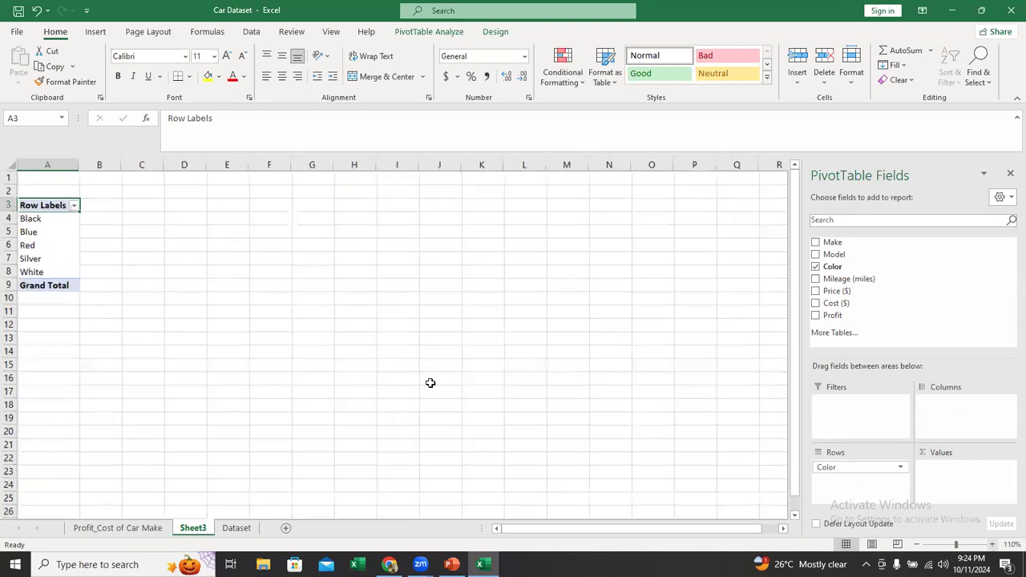
{"action": "scroll", "coordinate": [431, 383], "scroll_direction": "up", "scroll_amount": 2, "text": "ctrl"}
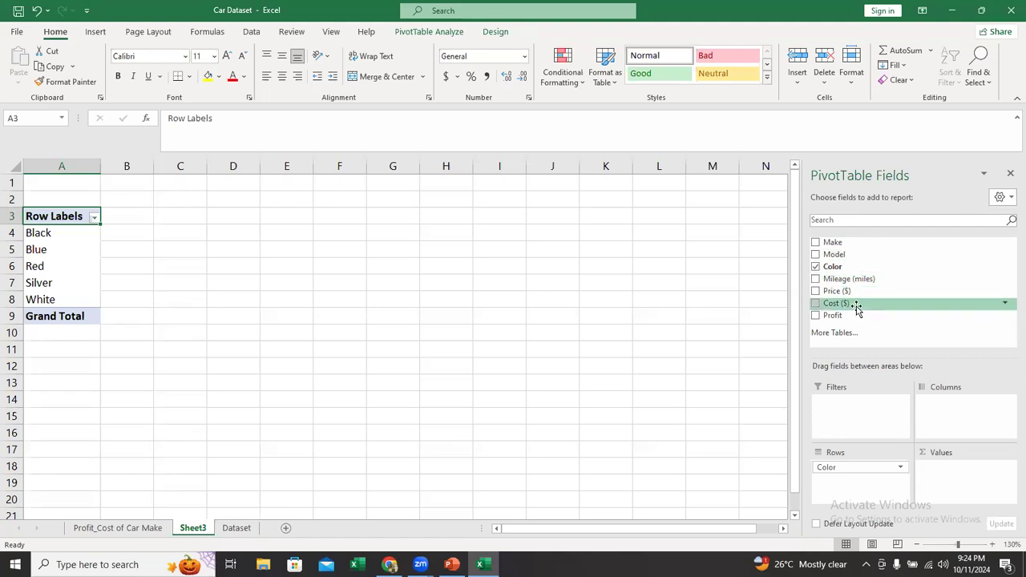
{"action": "left_click_drag", "start_coordinate": [844, 308], "coordinate": [941, 473]}
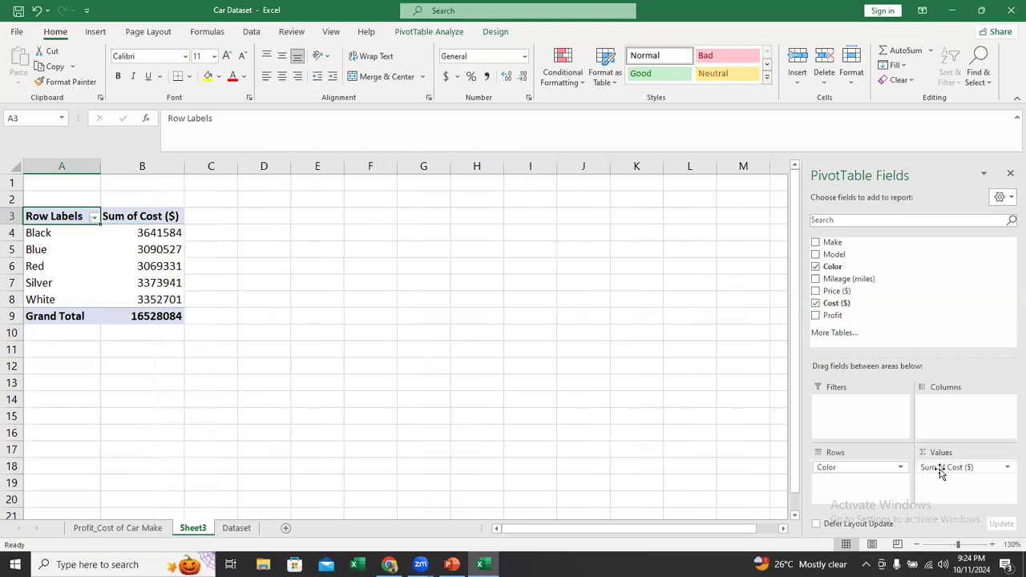
{"action": "left_click_drag", "start_coordinate": [855, 316], "coordinate": [966, 482]}
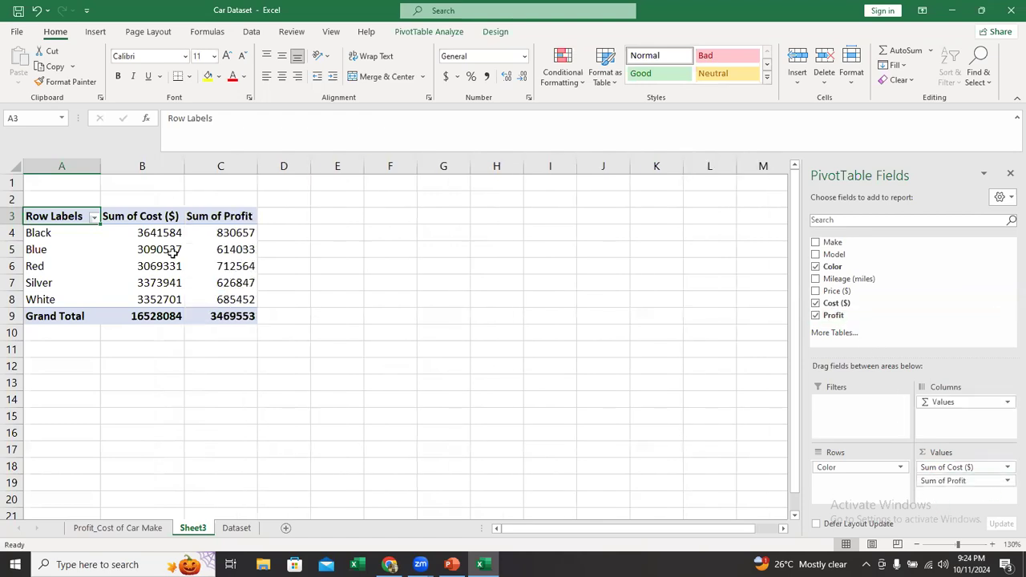
Step: Format the cost and profit values in B4:C8 as dollar amounts without decimals, widening columns B and C
{"action": "left_click_drag", "start_coordinate": [140, 232], "coordinate": [235, 301]}
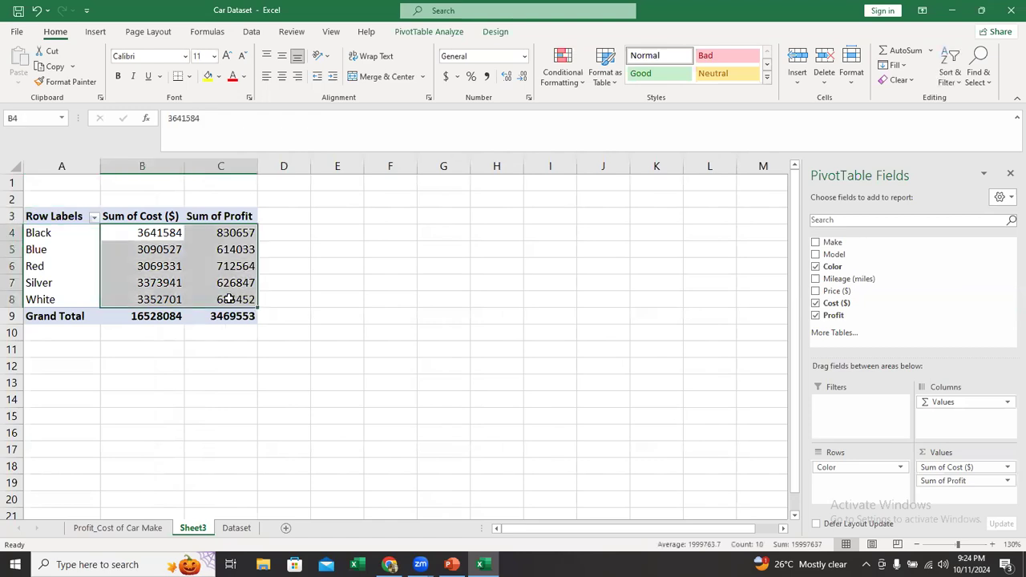
{"action": "left_click", "coordinate": [446, 77]}
{"action": "left_click_drag", "start_coordinate": [185, 165], "coordinate": [205, 165]}
{"action": "left_click_drag", "start_coordinate": [279, 165], "coordinate": [298, 165]}
{"action": "left_click", "coordinate": [523, 76]}
{"action": "left_click", "coordinate": [525, 76]}
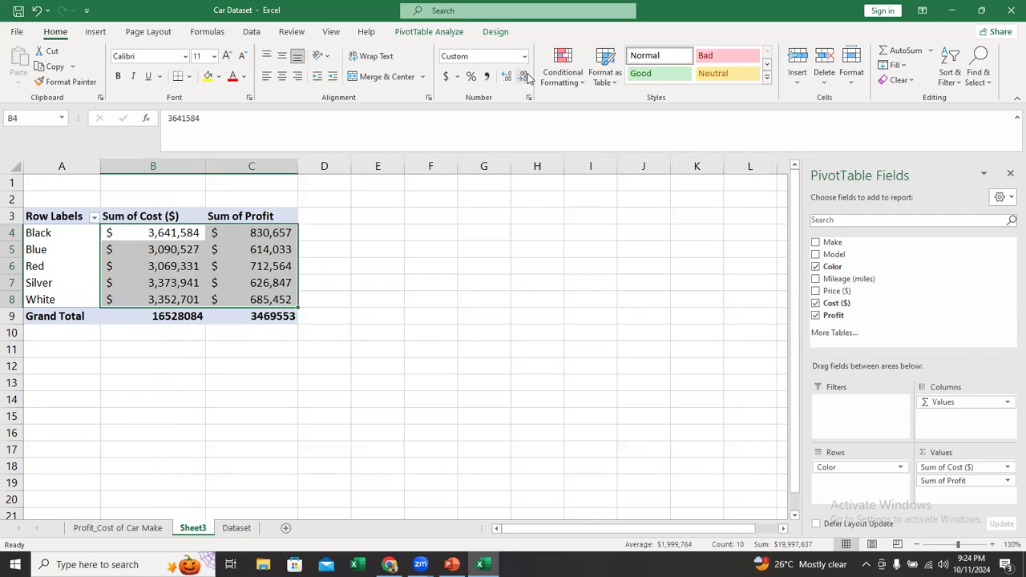
{"action": "left_click", "coordinate": [229, 266]}
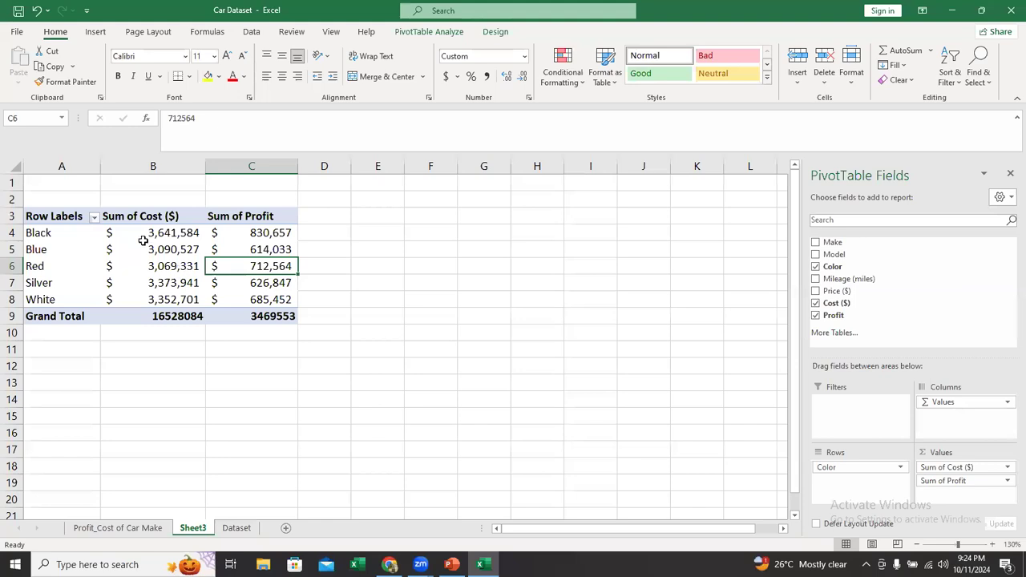
Step: Examine the cost and profit sums for each car color in the Sheet3 PivotTable
{"action": "key", "text": "Left"}
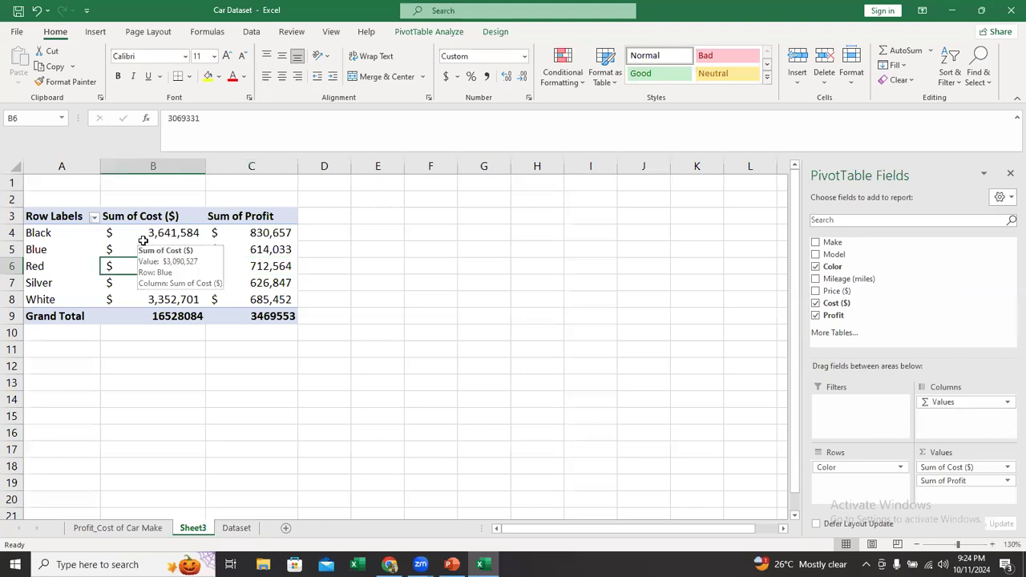
{"action": "left_click", "coordinate": [80, 236]}
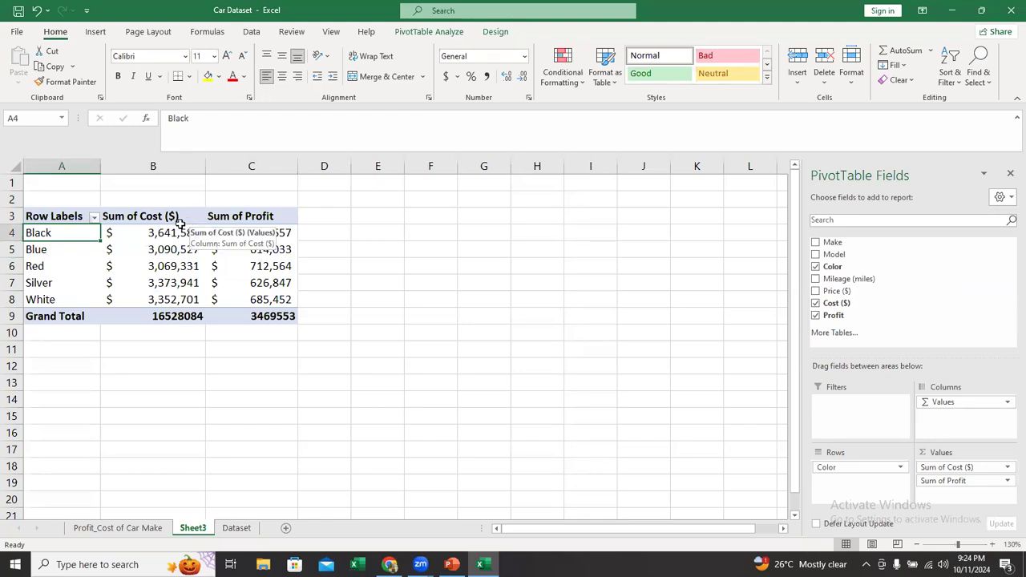
{"action": "left_click", "coordinate": [151, 236]}
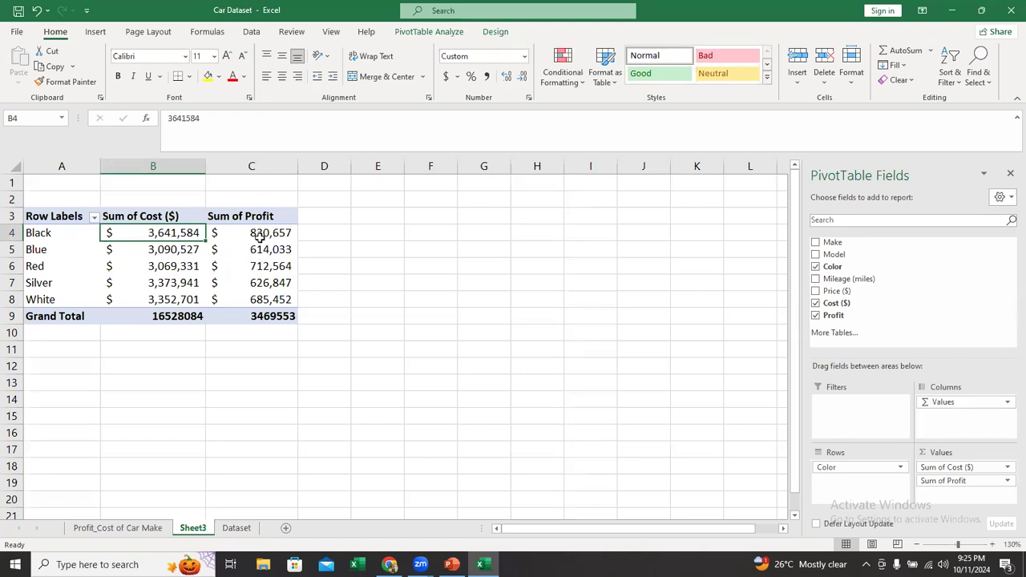
{"action": "left_click", "coordinate": [138, 254]}
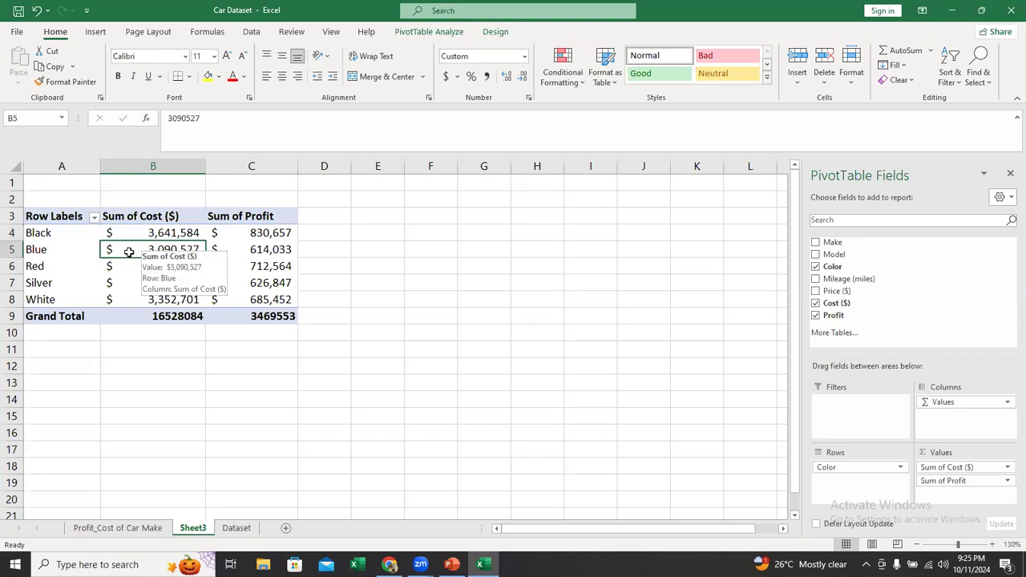
{"action": "left_click", "coordinate": [253, 250]}
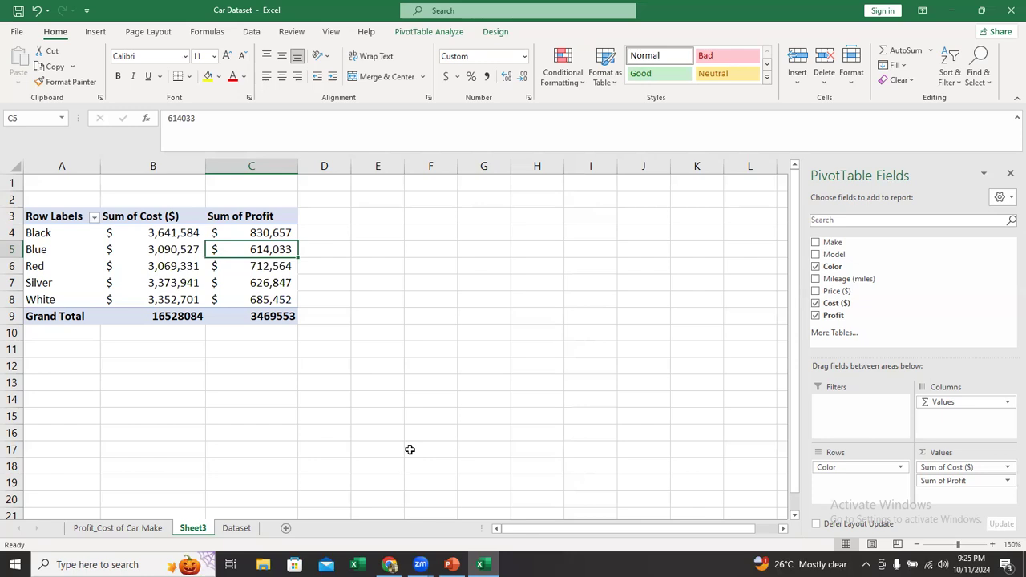
{"action": "left_click", "coordinate": [35, 446]}
{"action": "left_click_drag", "start_coordinate": [193, 502], "coordinate": [209, 390]}
{"action": "left_click", "coordinate": [208, 265]}
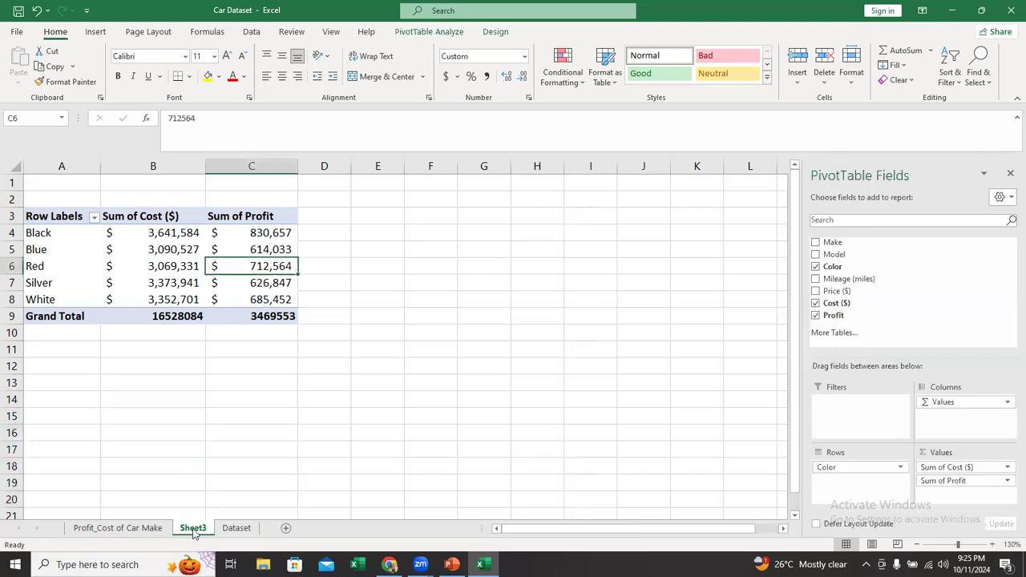
Step: Rename Sheet3, which holds the color PivotTable, as Cost_Profit of Car Colors
{"action": "double_click", "coordinate": [194, 528]}
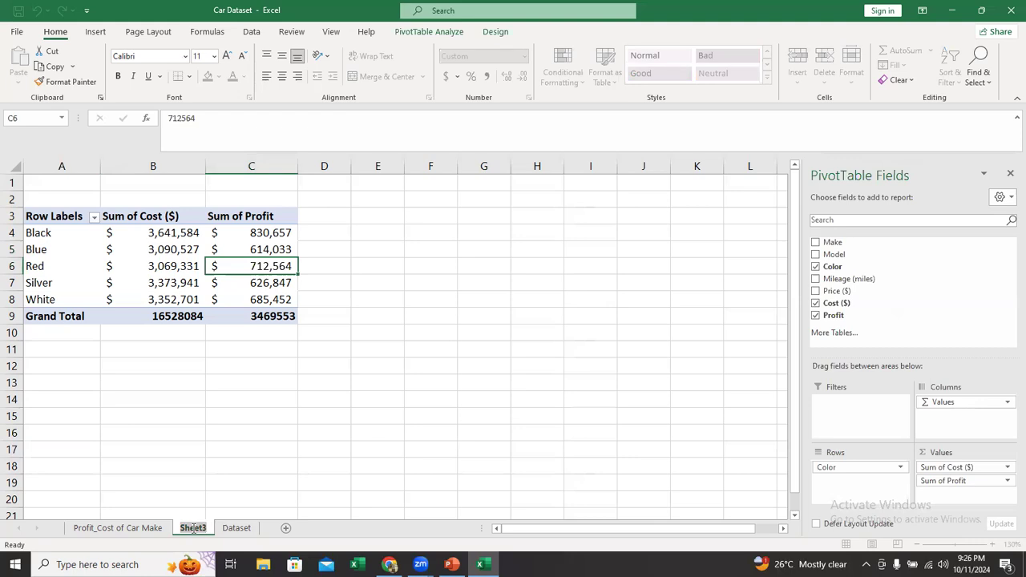
{"action": "type", "text": "CPS"}
{"action": "key", "text": "Return"}
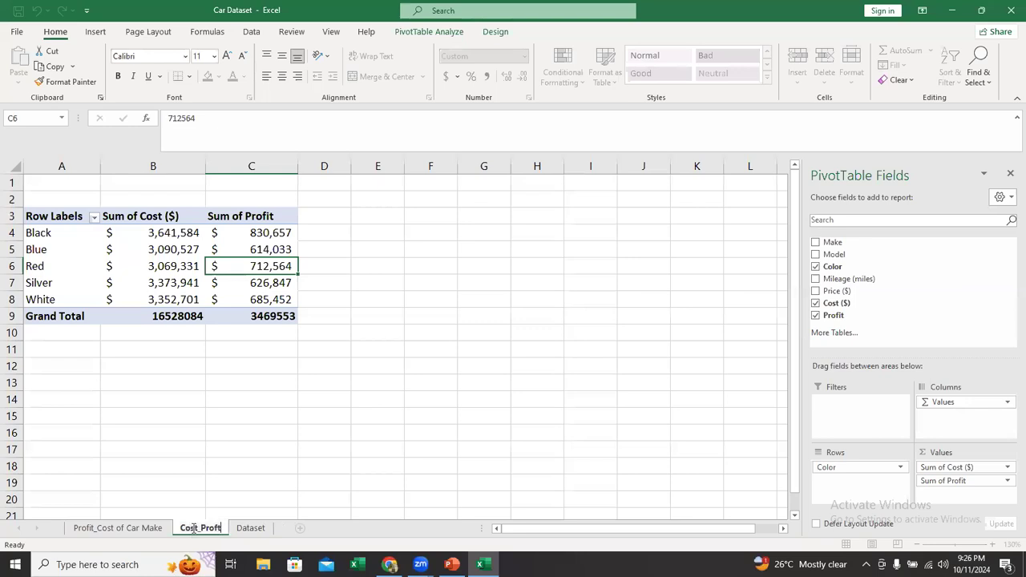
{"action": "type", "text": "of C"}
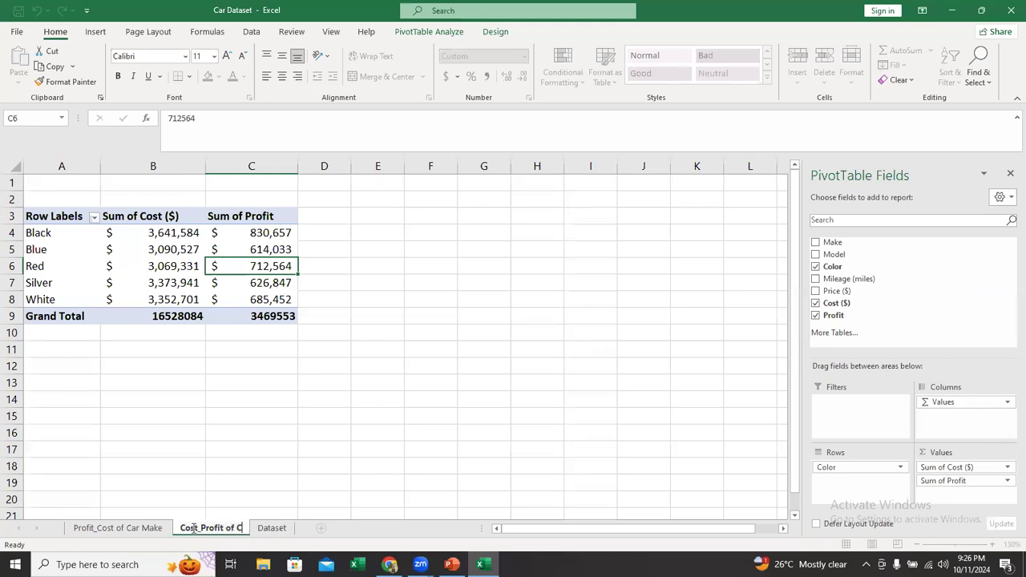
{"action": "type", "text": "rr cOL"}
{"action": "key", "text": "BackSpace"}
{"action": "key", "text": "BackSpace"}
{"action": "key", "text": "BackSpace"}
{"action": "type", "text": "Colors"}
{"action": "key", "text": "Return"}
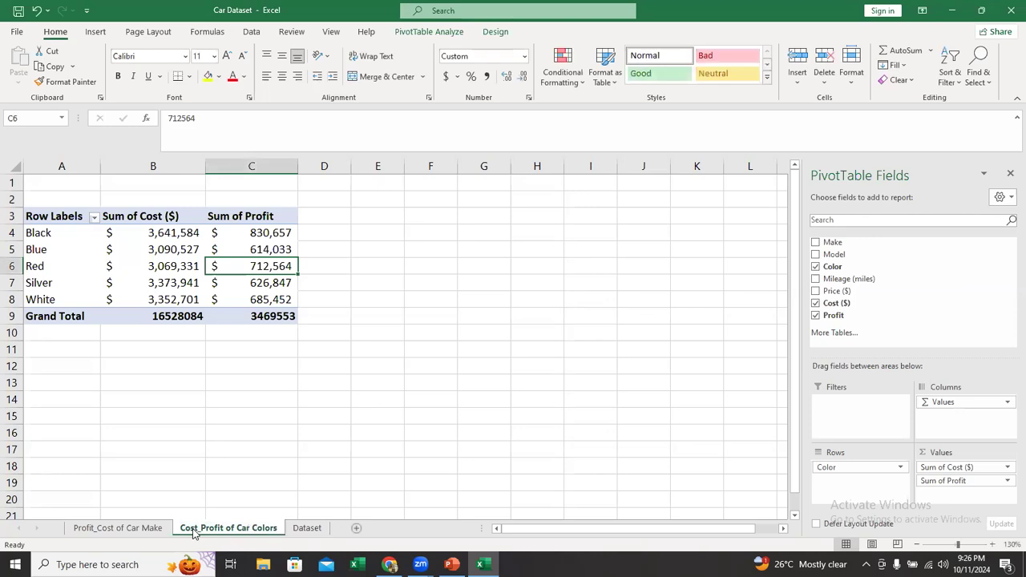
Step: Remove Sum of Cost ($) from the values of the PivotTable on the Profit_Cost of Car Make sheet
{"action": "left_click", "coordinate": [147, 527]}
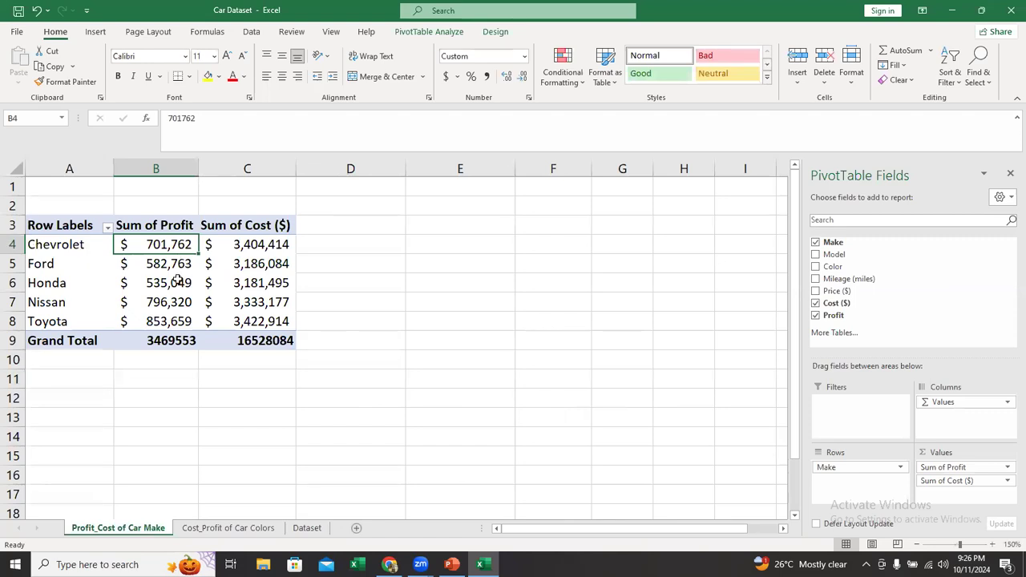
{"action": "mouse_move", "coordinate": [178, 279]}
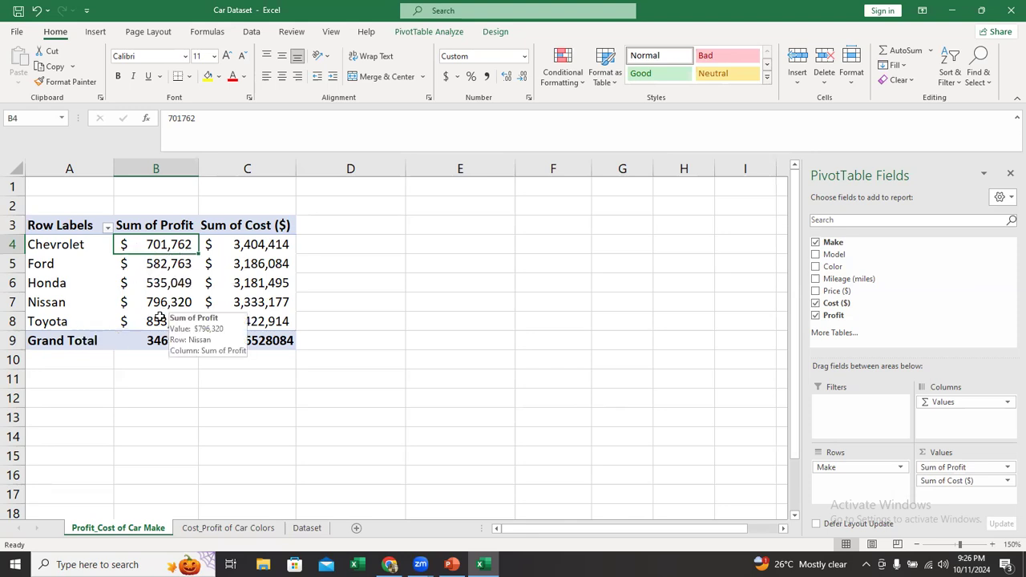
{"action": "left_click", "coordinate": [190, 275]}
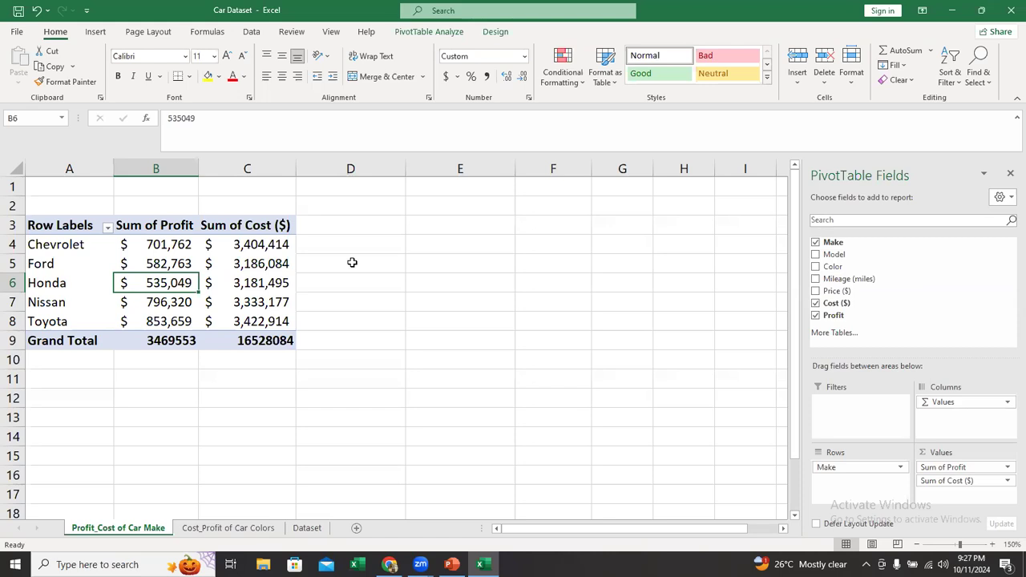
{"action": "left_click_drag", "start_coordinate": [948, 480], "coordinate": [932, 328]}
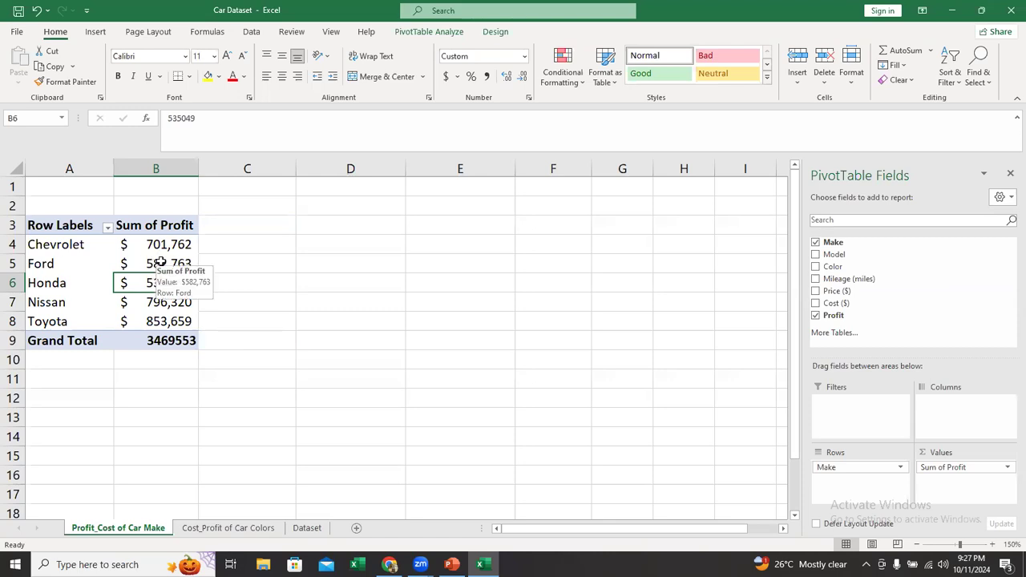
Step: Sort the car makes by Sum of Profit from smallest to largest and check the resulting order
{"action": "left_click", "coordinate": [164, 259]}
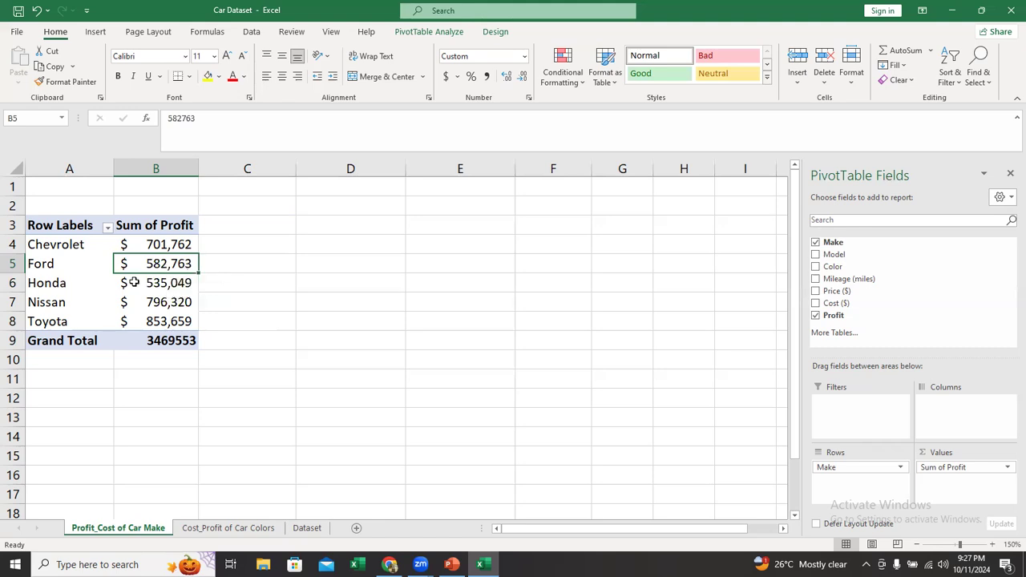
{"action": "right_click", "coordinate": [138, 286]}
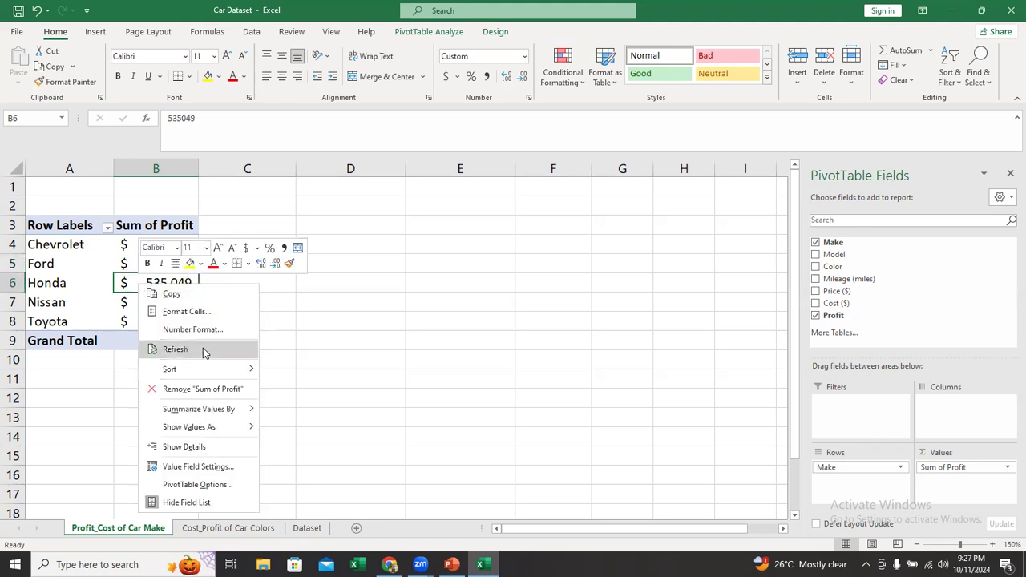
{"action": "mouse_move", "coordinate": [210, 374]}
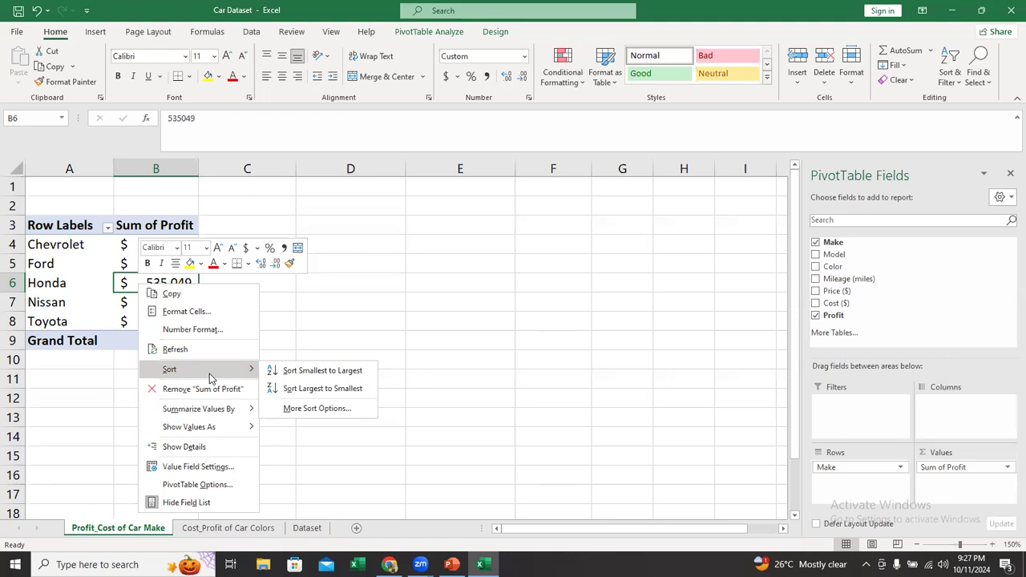
{"action": "left_click", "coordinate": [303, 376]}
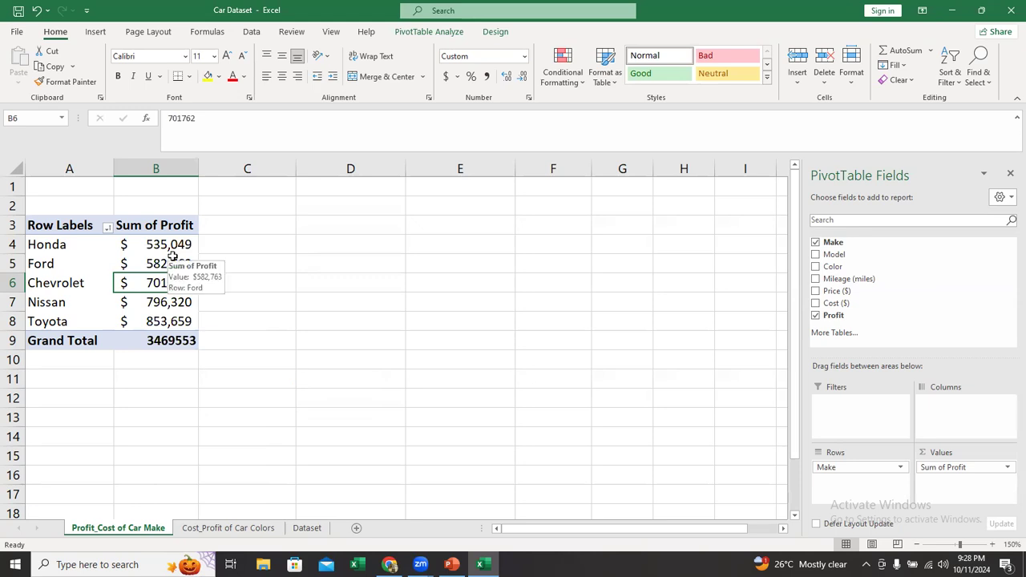
{"action": "left_click", "coordinate": [105, 251]}
{"action": "left_click", "coordinate": [134, 251]}
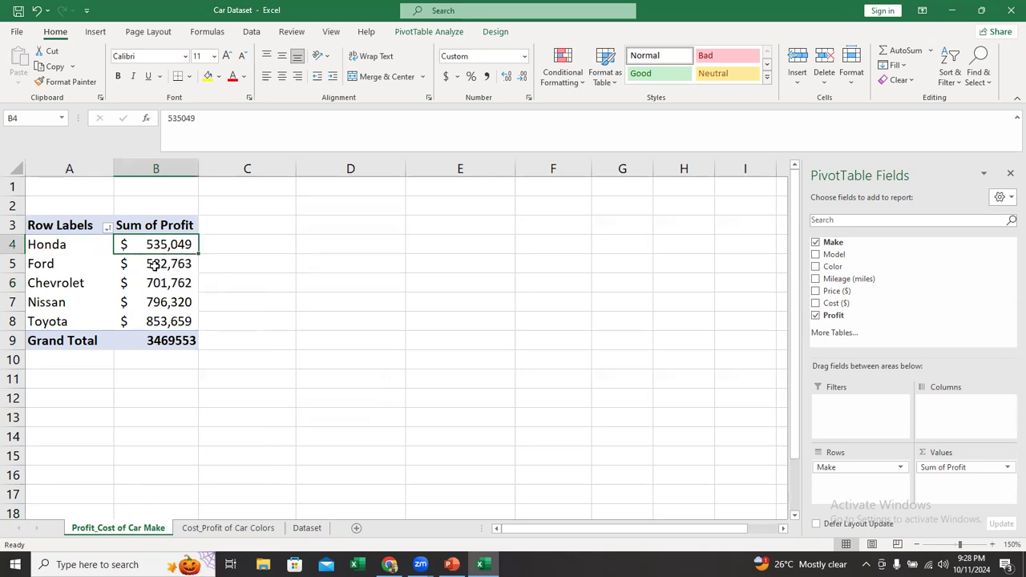
{"action": "left_click", "coordinate": [153, 266]}
{"action": "left_click", "coordinate": [146, 288]}
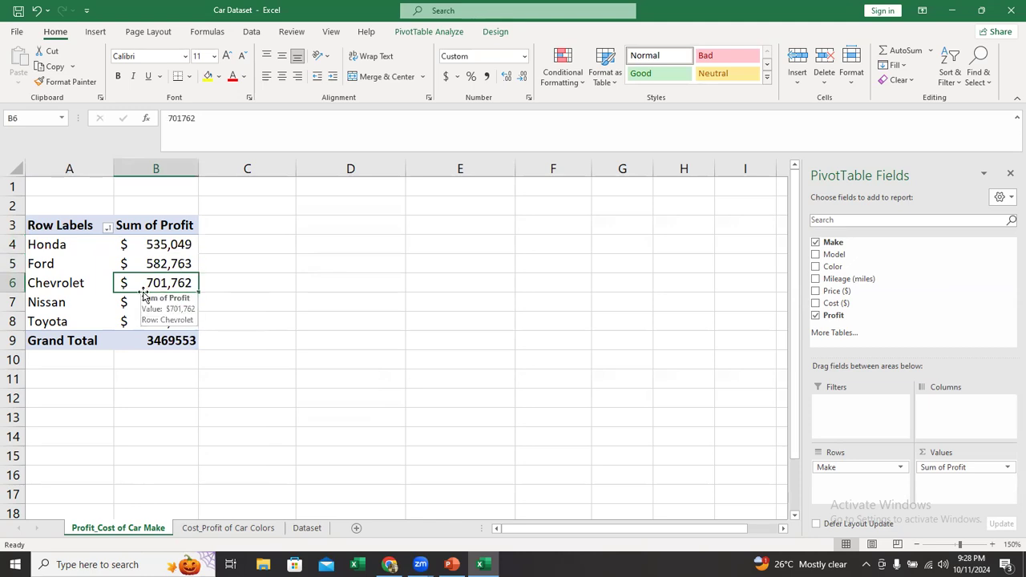
{"action": "left_click", "coordinate": [141, 323]}
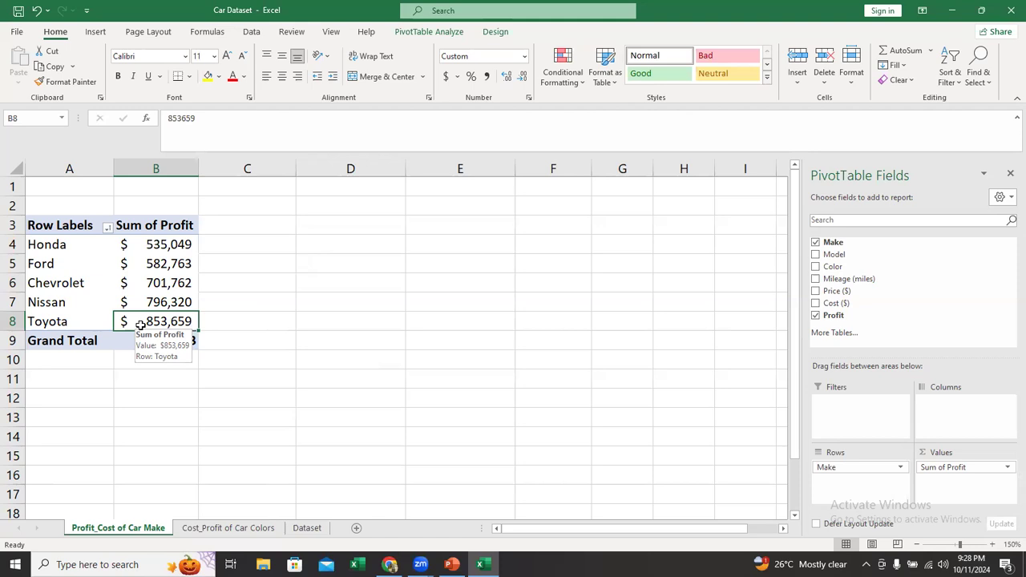
Step: Sort the car makes by Sum of Profit from largest to smallest
{"action": "right_click", "coordinate": [149, 267]}
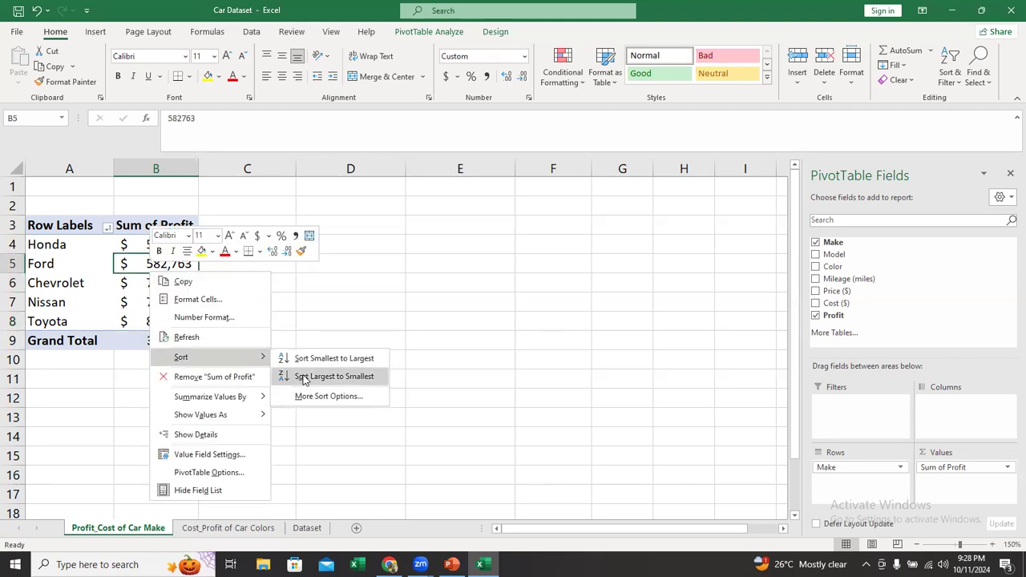
{"action": "left_click", "coordinate": [303, 380]}
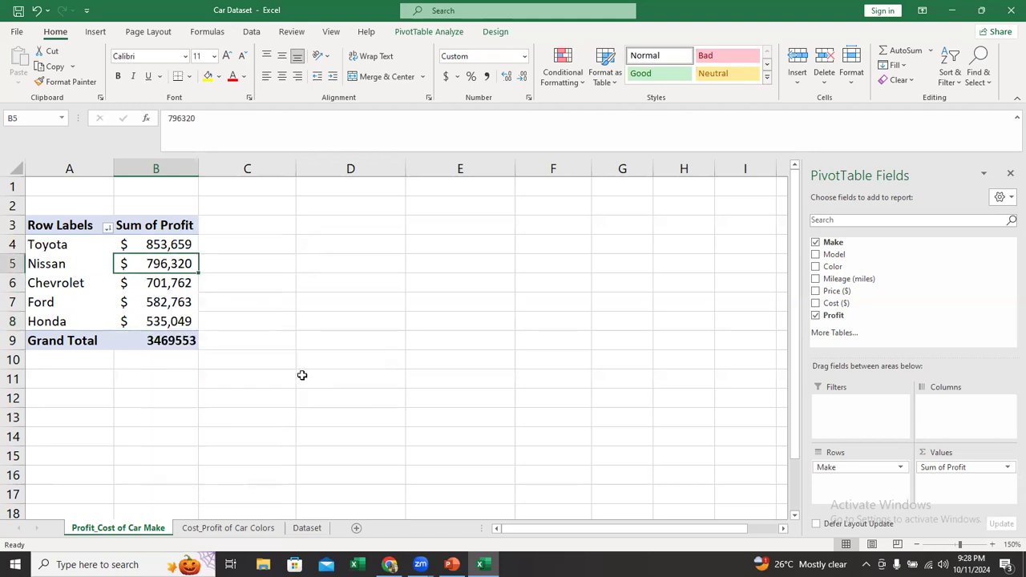
{"action": "left_click", "coordinate": [62, 247]}
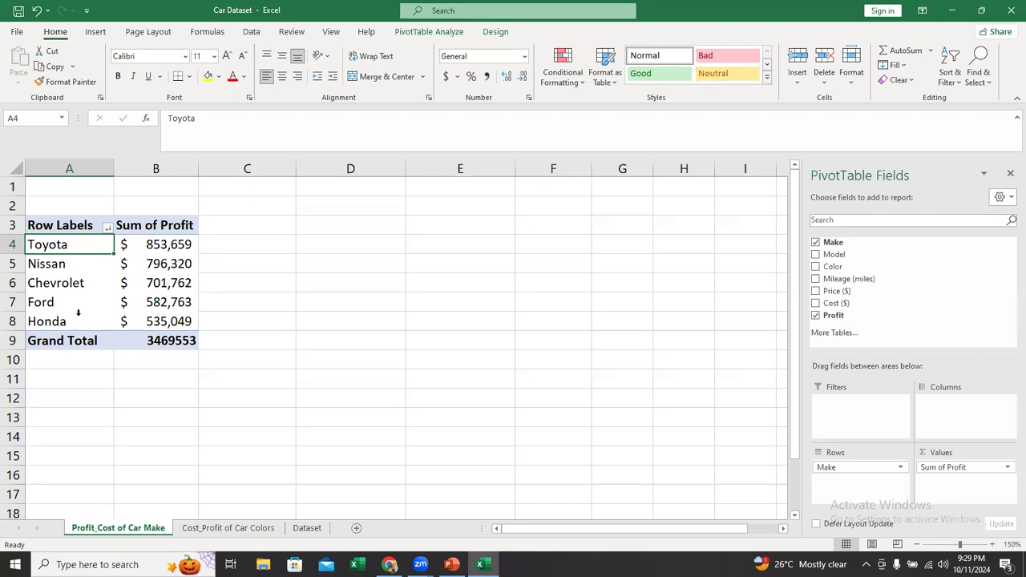
Step: Open the Show Detail field choice for the Nissan row label
{"action": "mouse_move", "coordinate": [167, 271]}
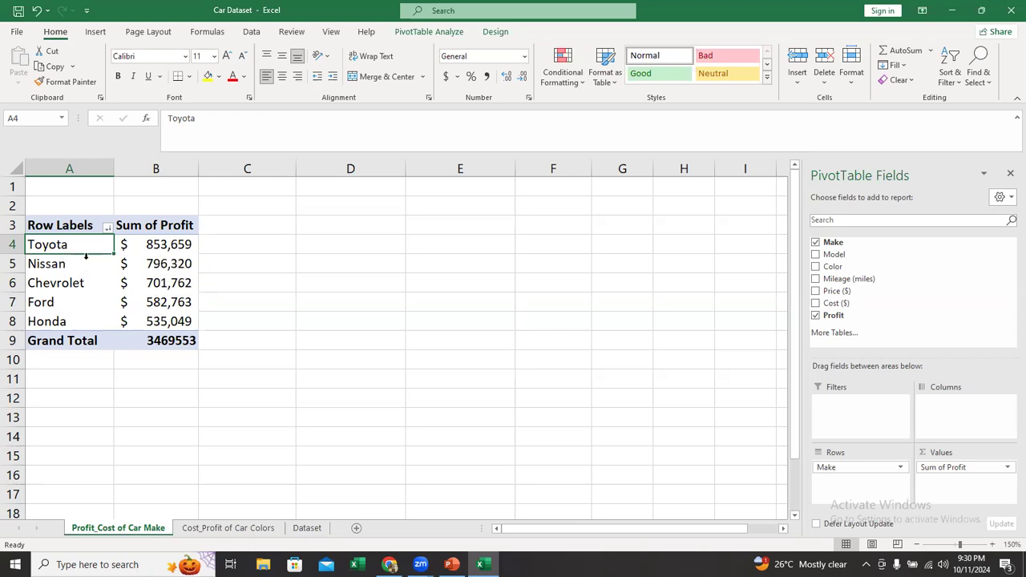
{"action": "double_click", "coordinate": [70, 265]}
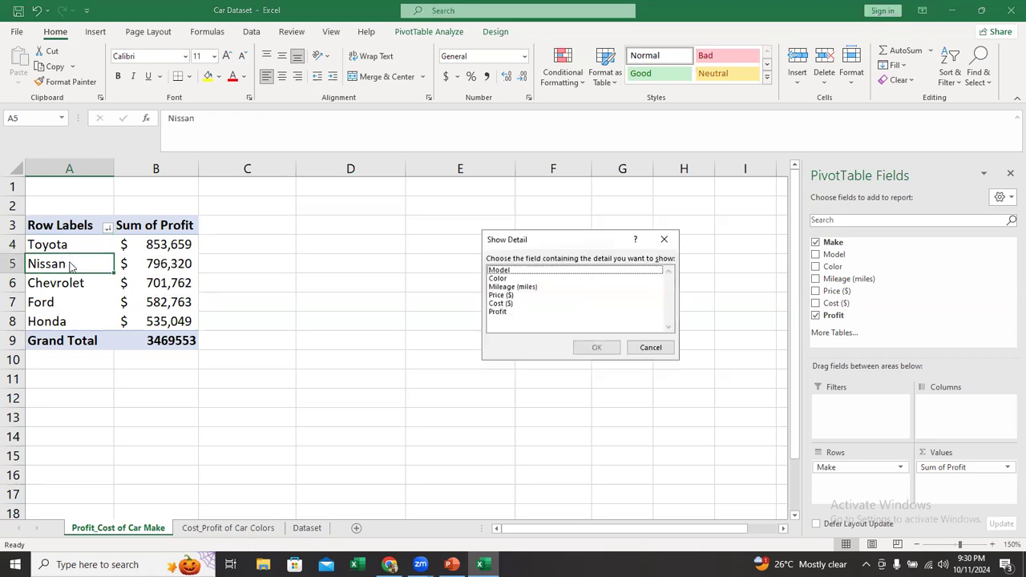
Step: Dismiss the Show Detail dialog and filter the pivot table's makes to the top 3 items by Sum of Profit
{"action": "left_click", "coordinate": [662, 349]}
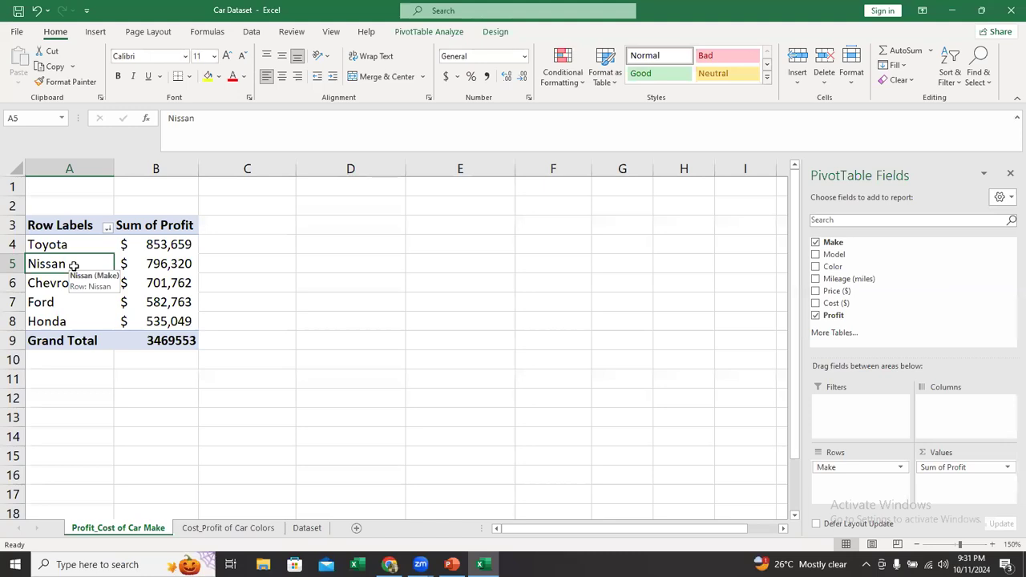
{"action": "right_click", "coordinate": [58, 286]}
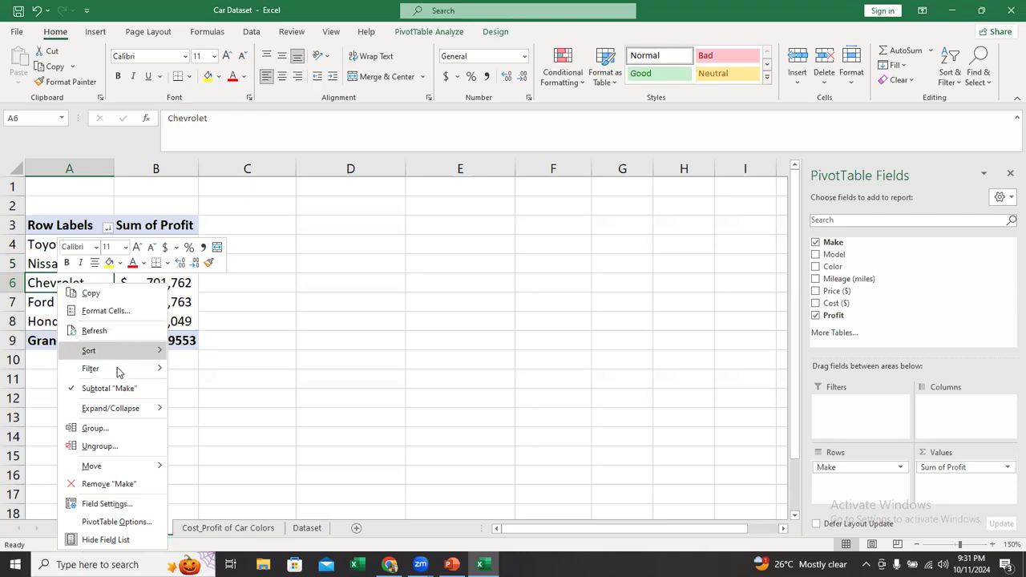
{"action": "mouse_move", "coordinate": [118, 373]}
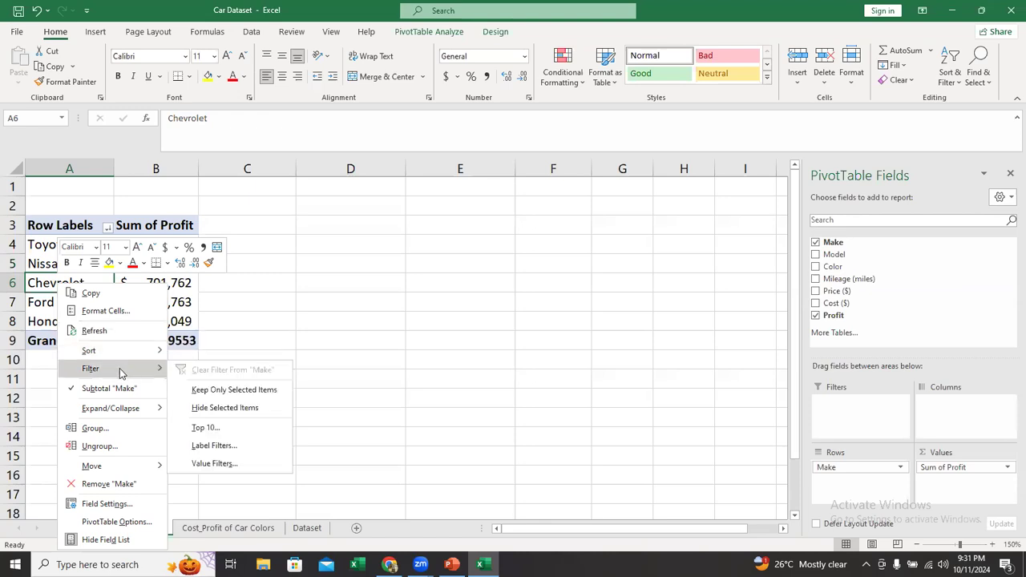
{"action": "left_click", "coordinate": [225, 434]}
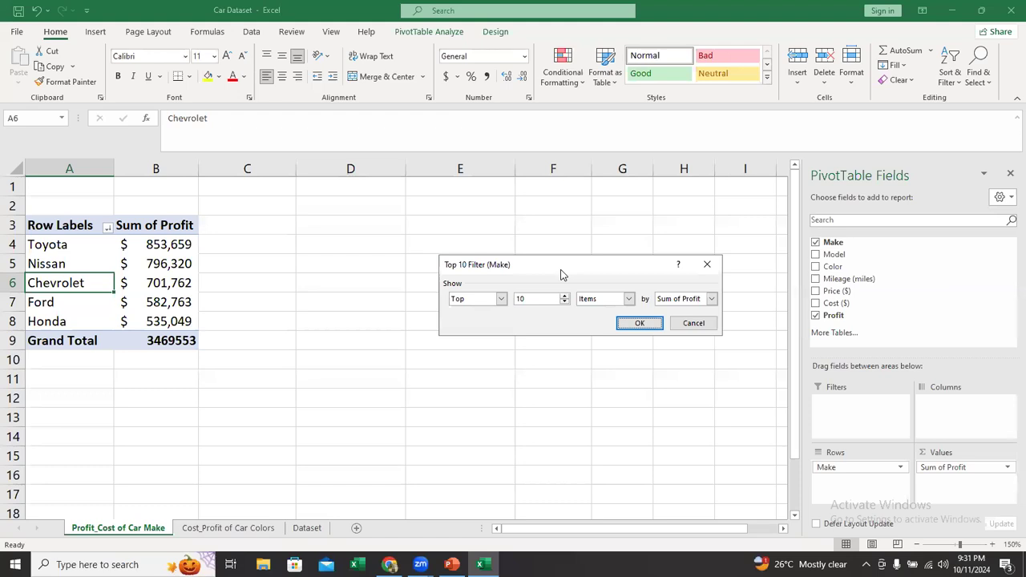
{"action": "left_click", "coordinate": [500, 300]}
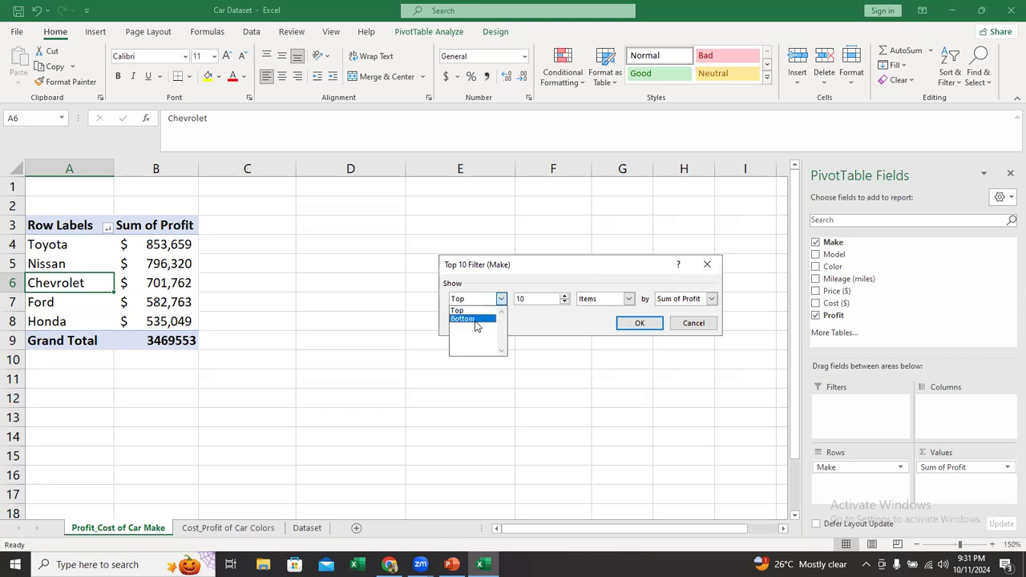
{"action": "left_click", "coordinate": [518, 329]}
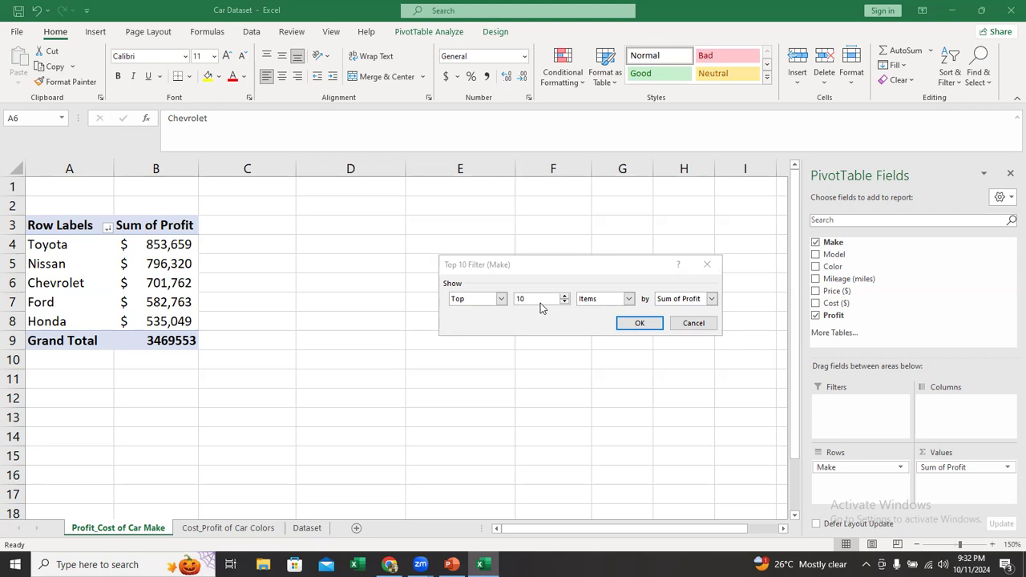
{"action": "left_click", "coordinate": [565, 302]}
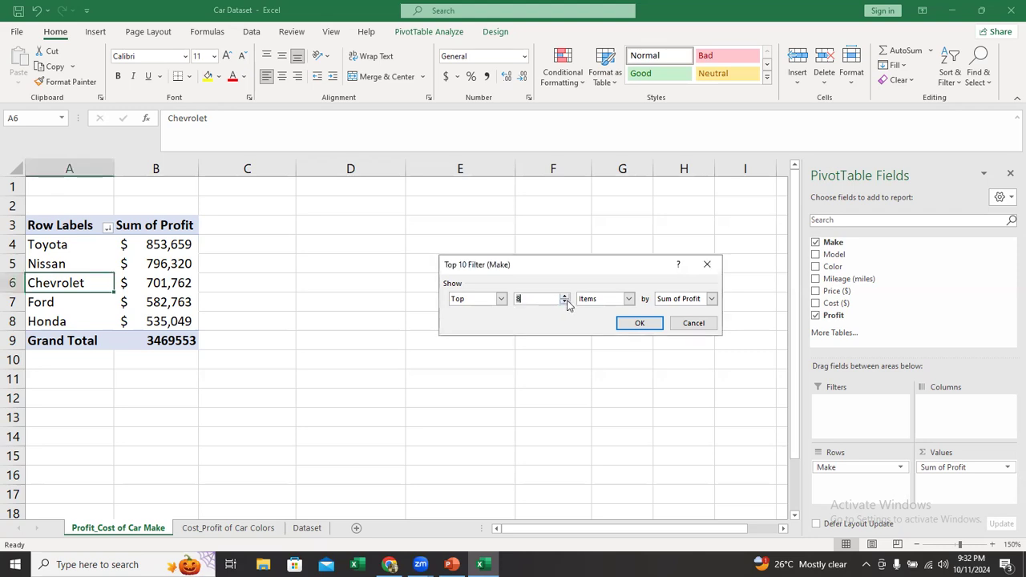
{"action": "left_click", "coordinate": [565, 302]}
{"action": "left_click", "coordinate": [565, 302]}
{"action": "left_click", "coordinate": [666, 300]}
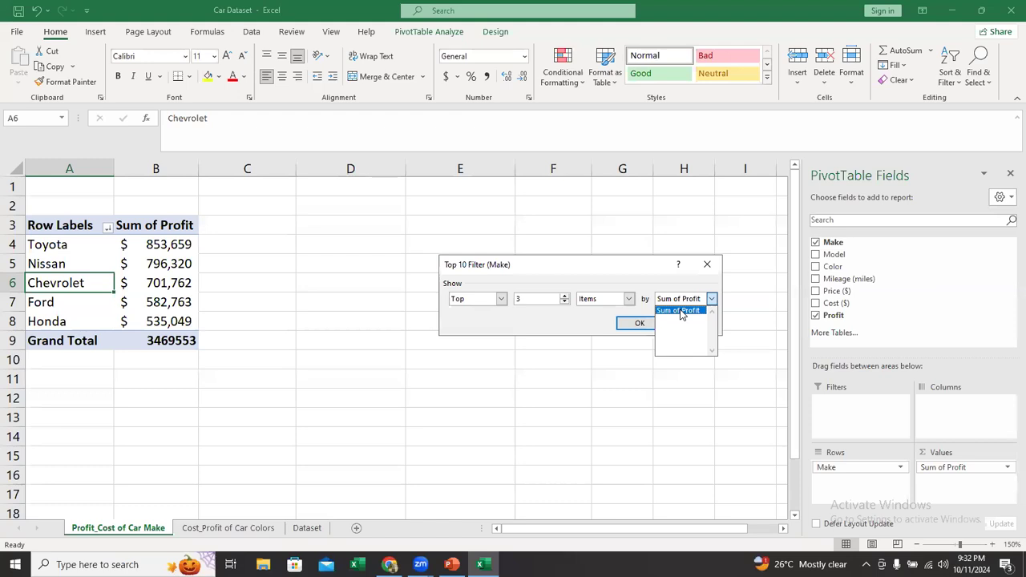
{"action": "left_click", "coordinate": [681, 311]}
{"action": "left_click", "coordinate": [642, 322]}
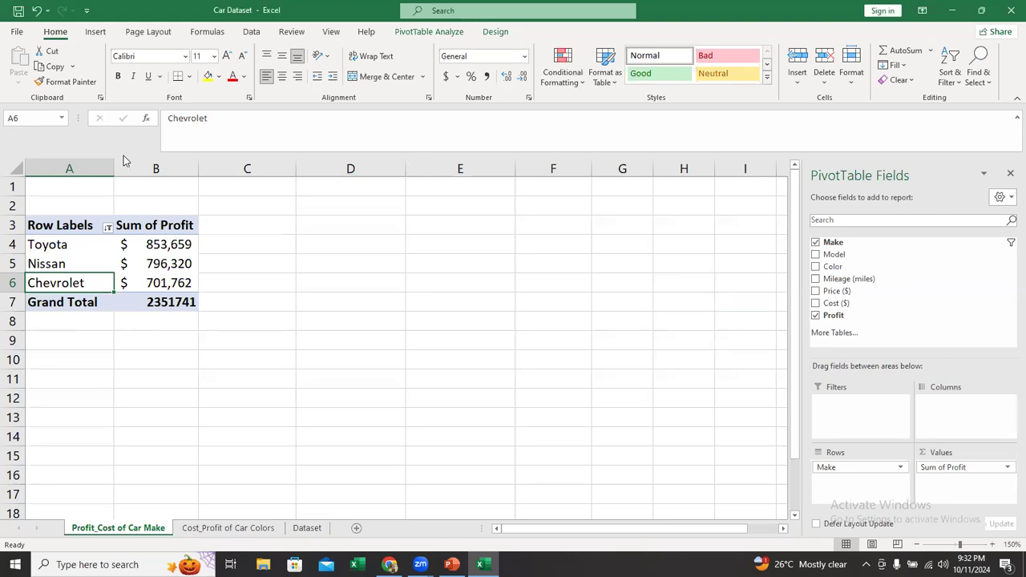
Step: Undo the top 3 filter on the pivot table's makes
{"action": "left_click", "coordinate": [68, 249]}
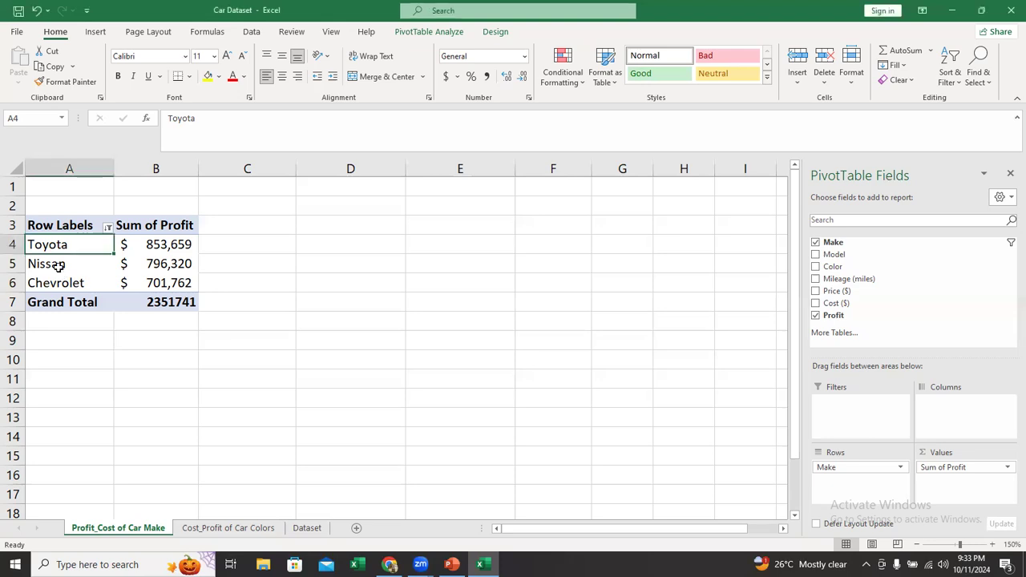
{"action": "key", "text": "ctrl+z"}
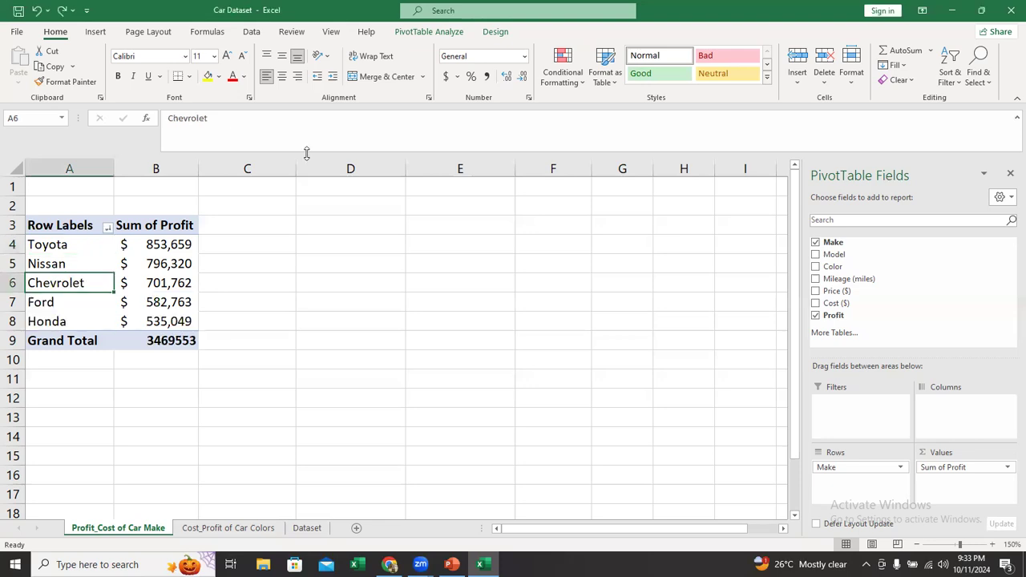
Step: Examine the list of car makes and their Sum of Profit values in the pivot table
{"action": "left_click", "coordinate": [952, 202]}
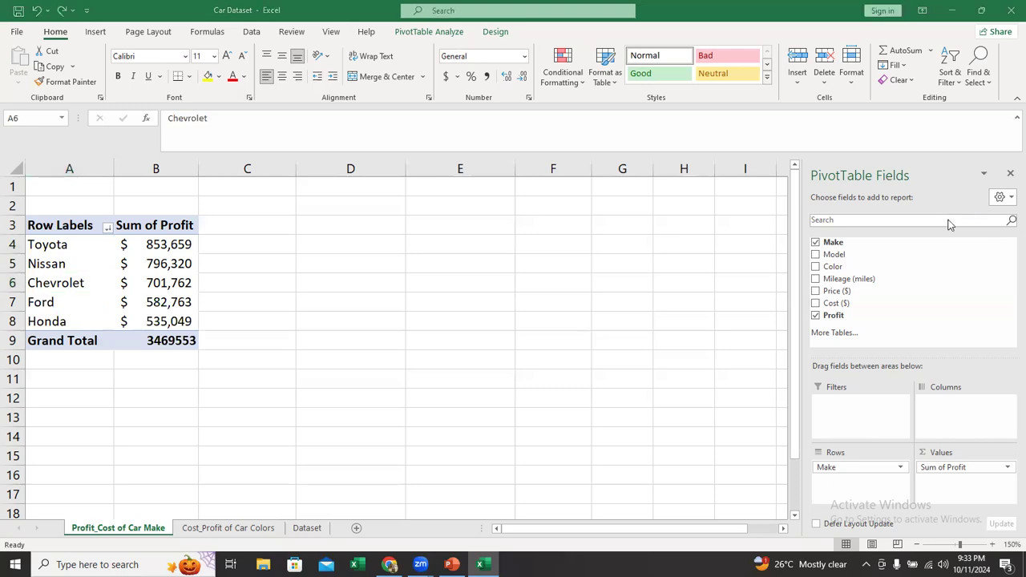
{"action": "left_click", "coordinate": [65, 252]}
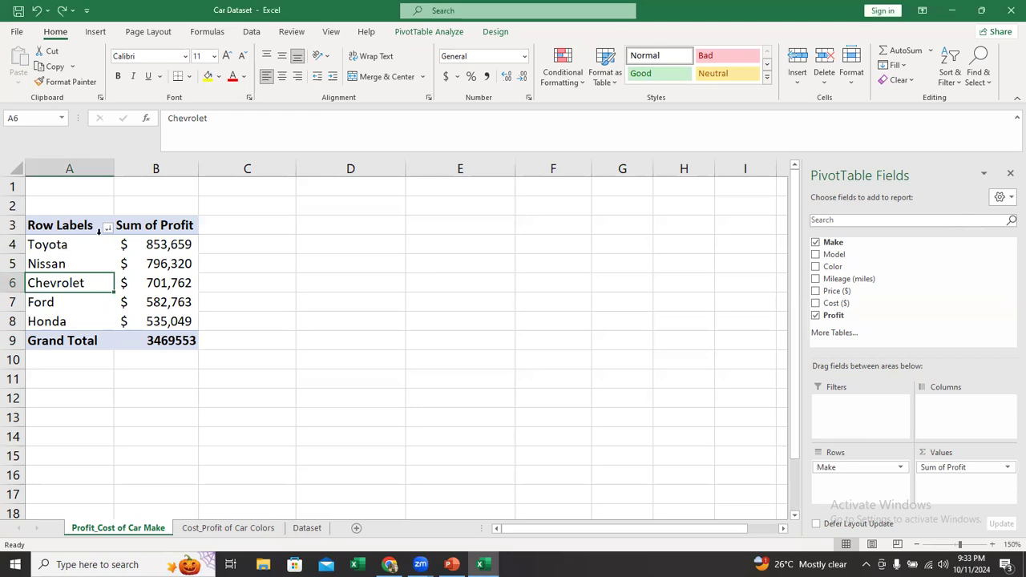
{"action": "mouse_move", "coordinate": [145, 255]}
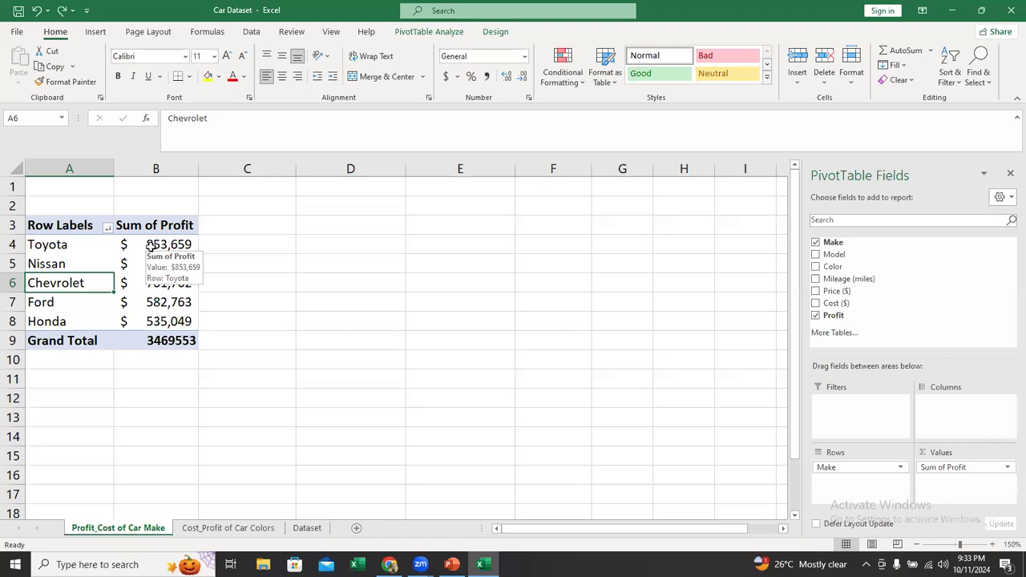
{"action": "left_click", "coordinate": [132, 265]}
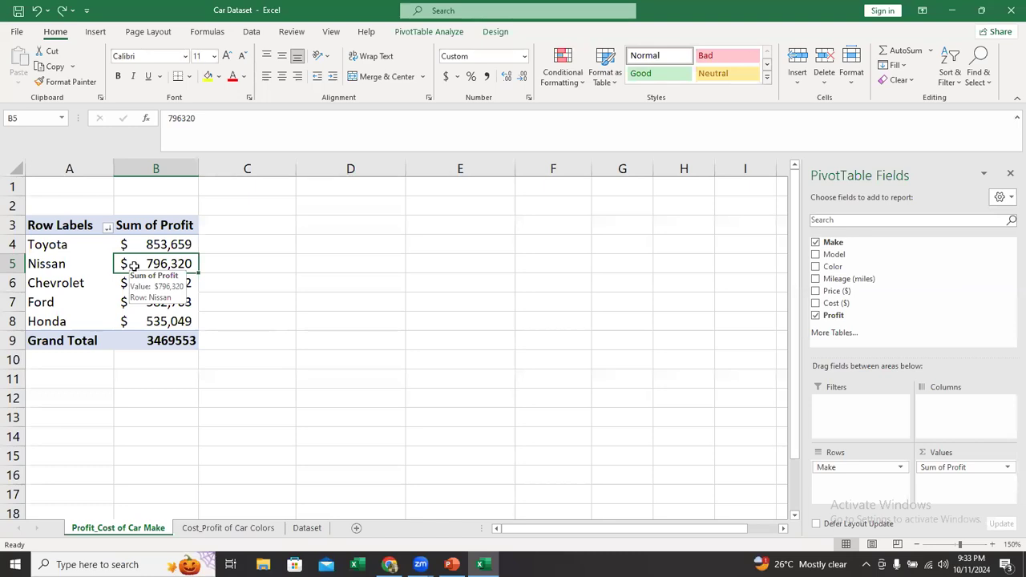
{"action": "left_click", "coordinate": [36, 265]}
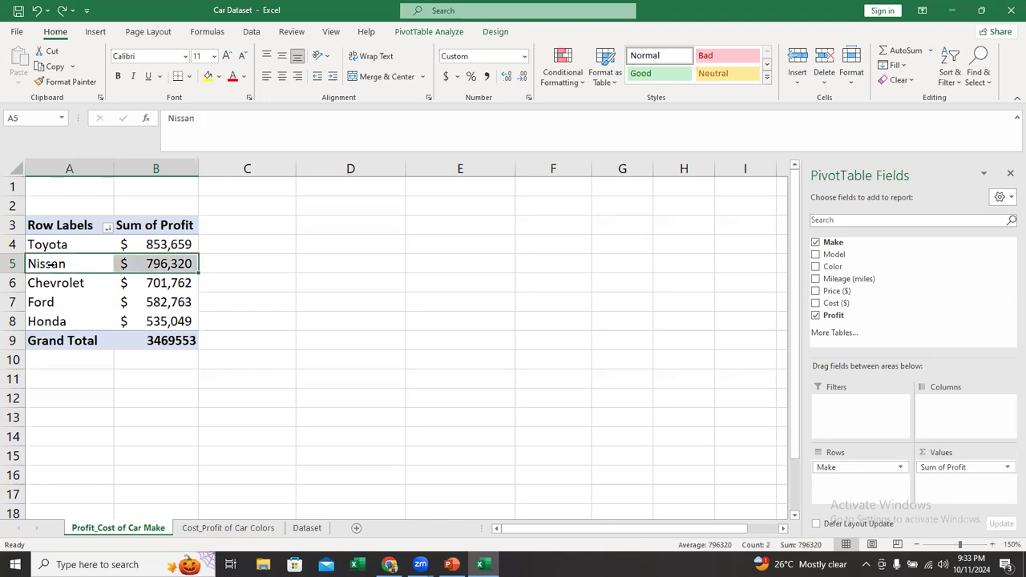
{"action": "left_click", "coordinate": [71, 266]}
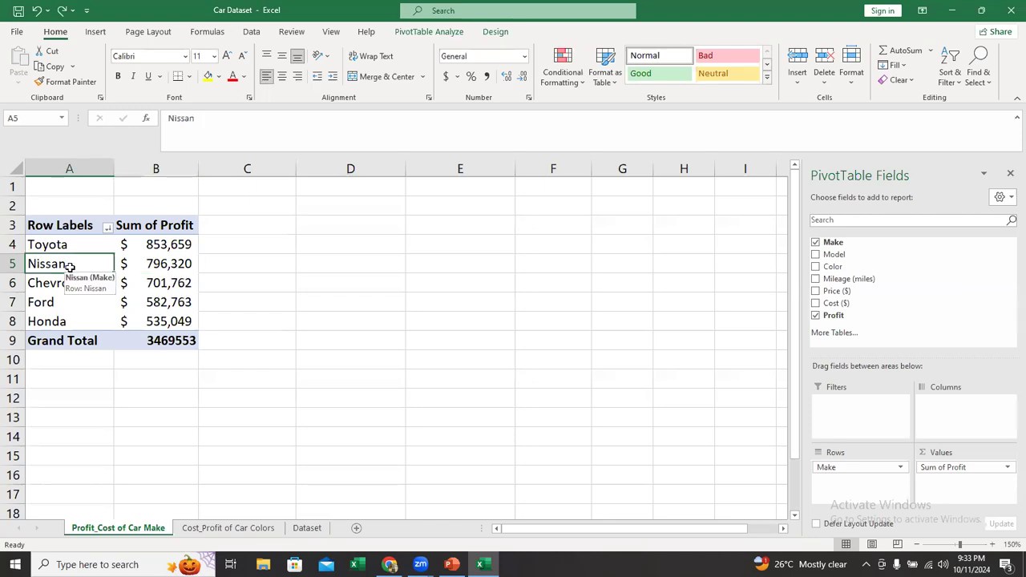
{"action": "left_click", "coordinate": [70, 300]}
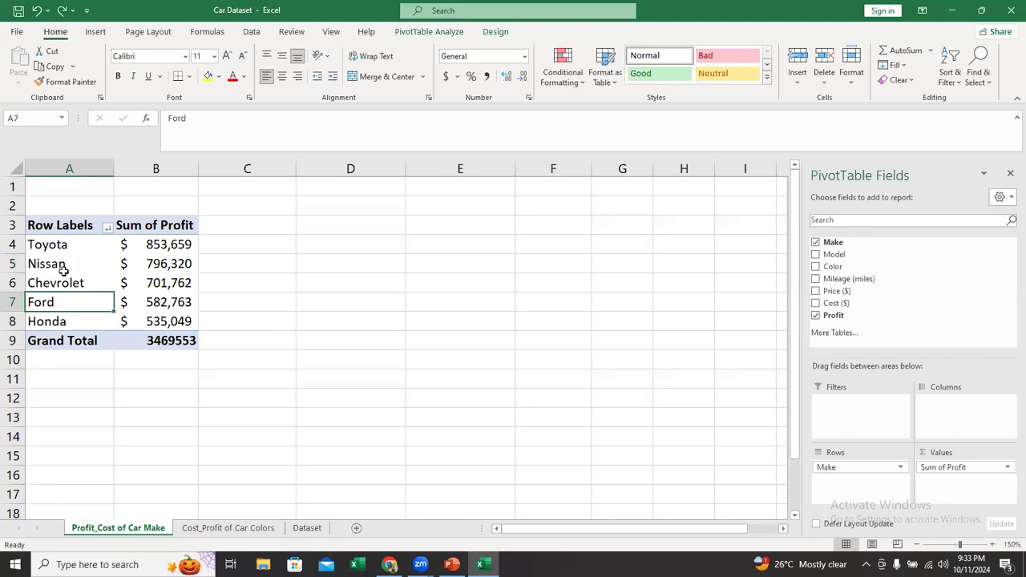
{"action": "left_click", "coordinate": [64, 268]}
{"action": "left_click", "coordinate": [69, 248]}
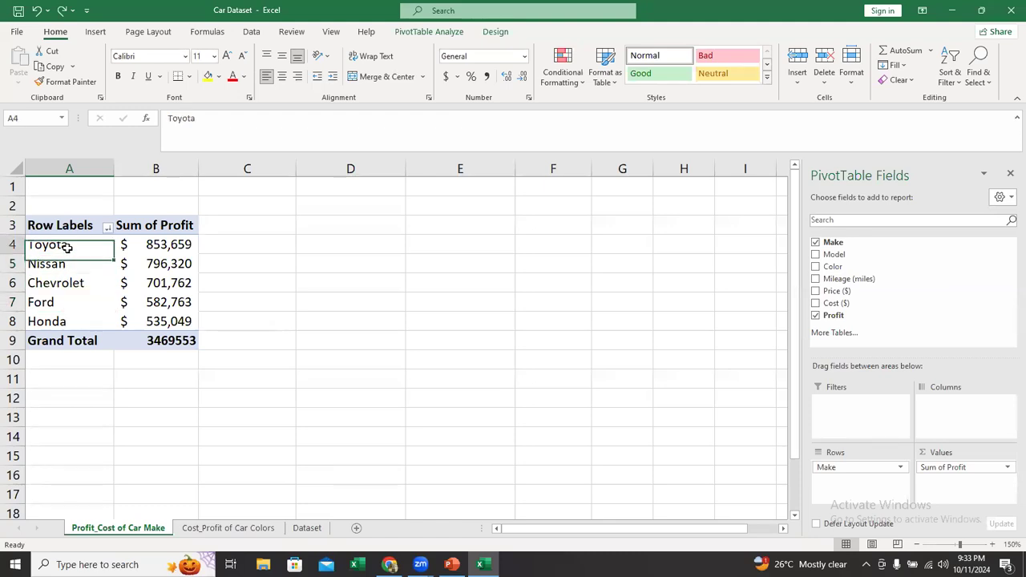
{"action": "left_click_drag", "start_coordinate": [68, 248], "coordinate": [76, 293]}
{"action": "left_click", "coordinate": [91, 291]}
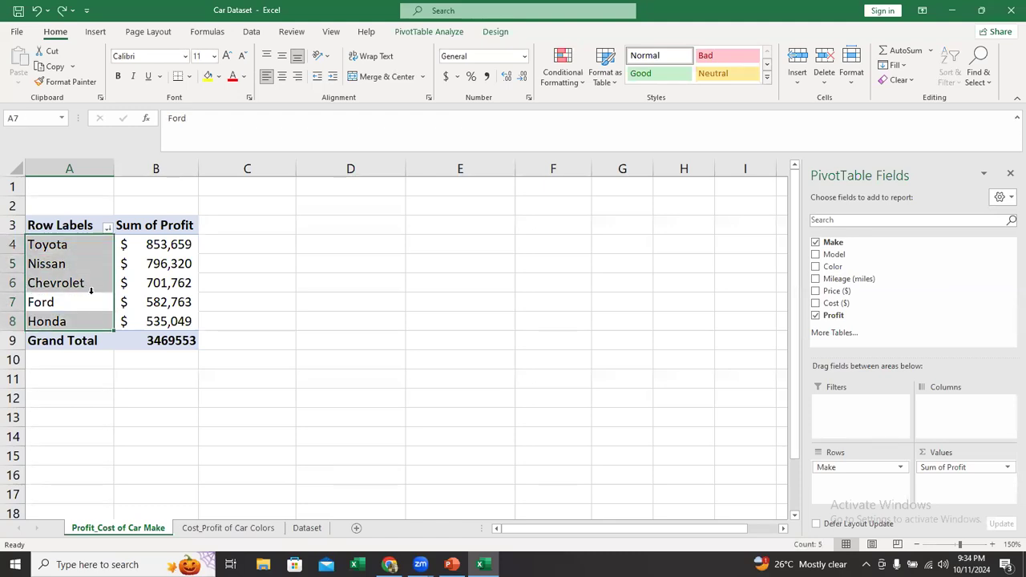
{"action": "left_click", "coordinate": [91, 291]}
{"action": "left_click", "coordinate": [62, 291]}
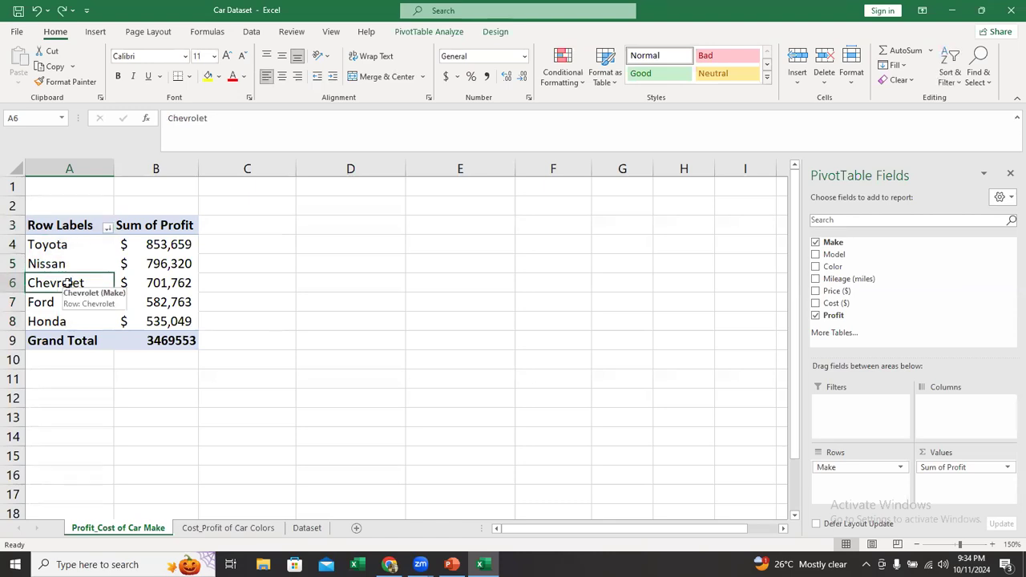
Step: Filter the pivot table's makes to show only the top 2 items by Sum of Profit
{"action": "left_click", "coordinate": [68, 266]}
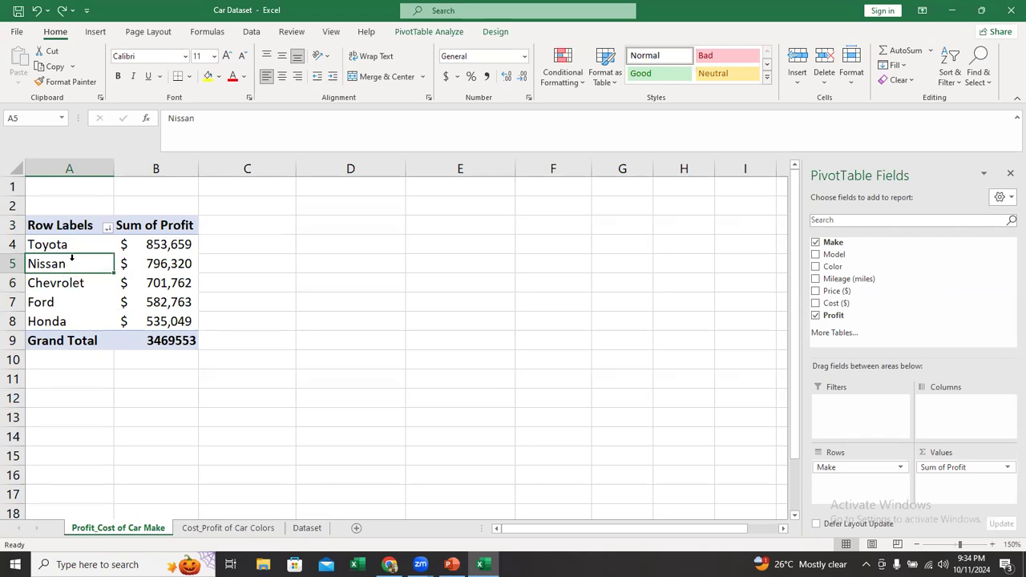
{"action": "right_click", "coordinate": [73, 267]}
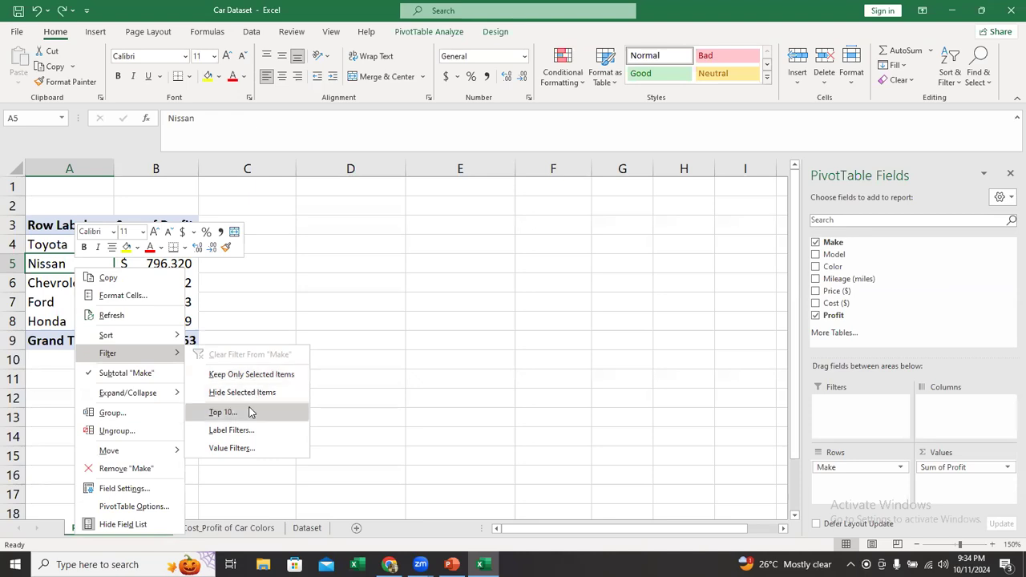
{"action": "left_click", "coordinate": [248, 413]}
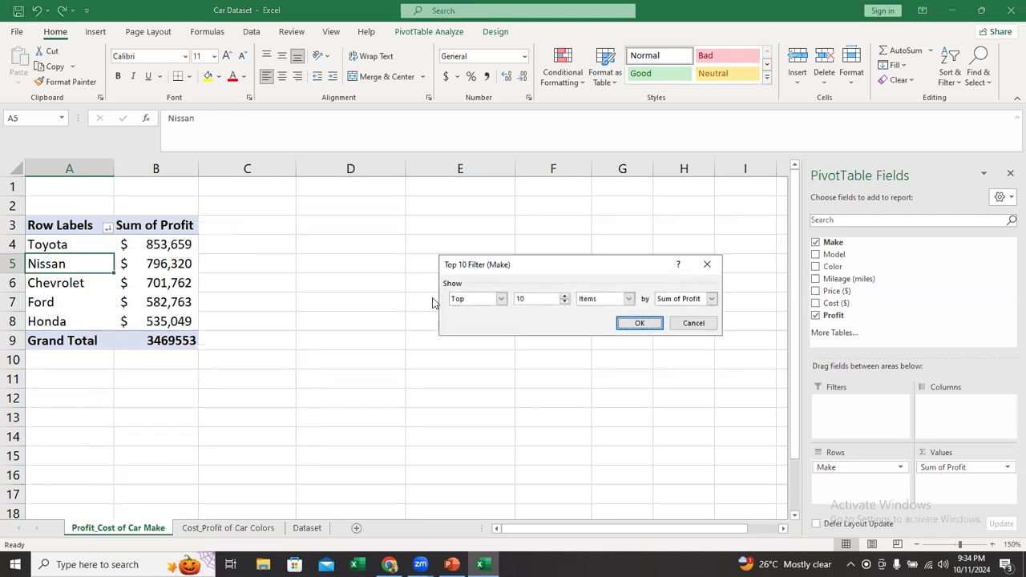
{"action": "left_click", "coordinate": [493, 303]}
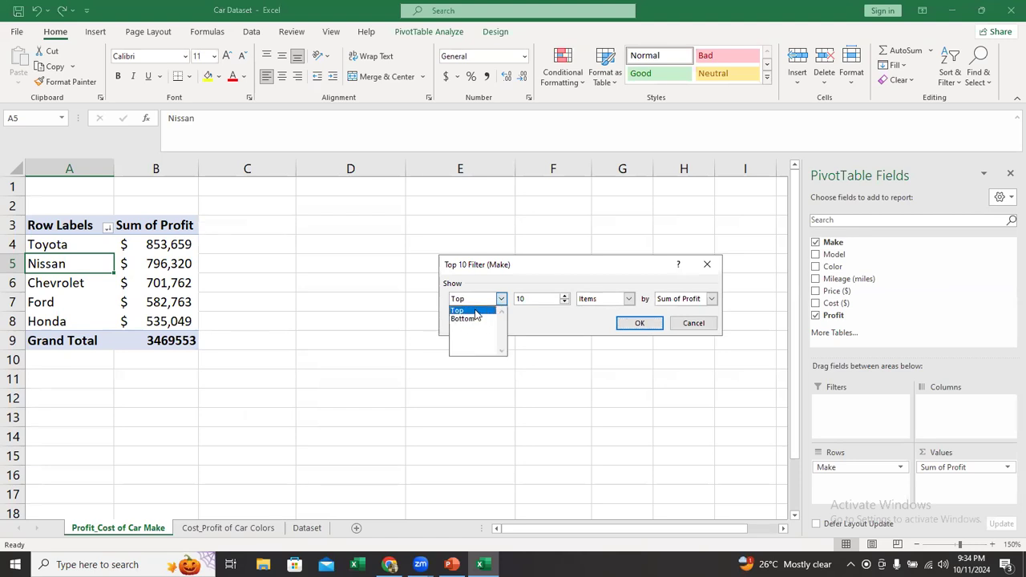
{"action": "left_click", "coordinate": [539, 326]}
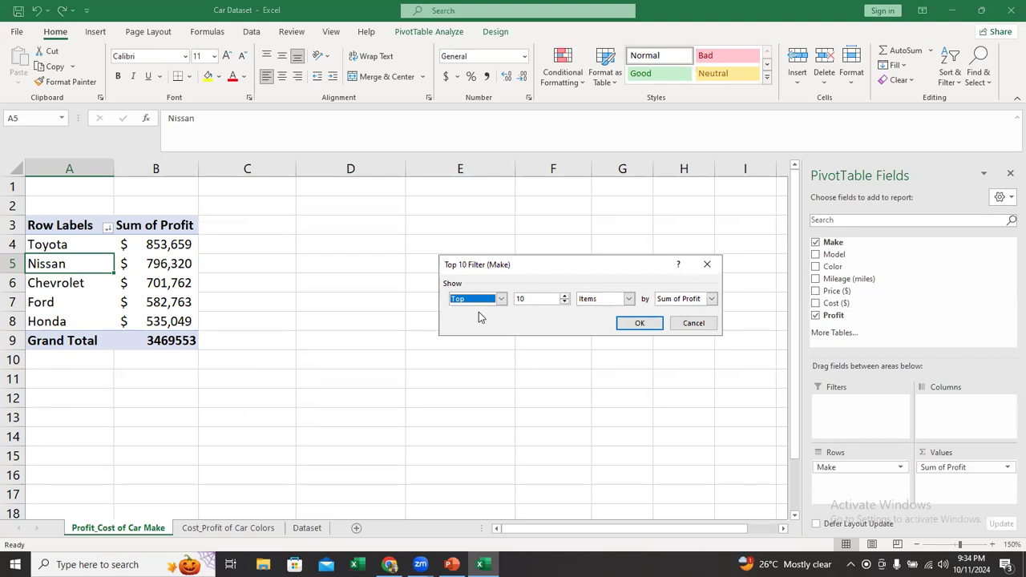
{"action": "double_click", "coordinate": [546, 298]}
{"action": "type", "text": "2"}
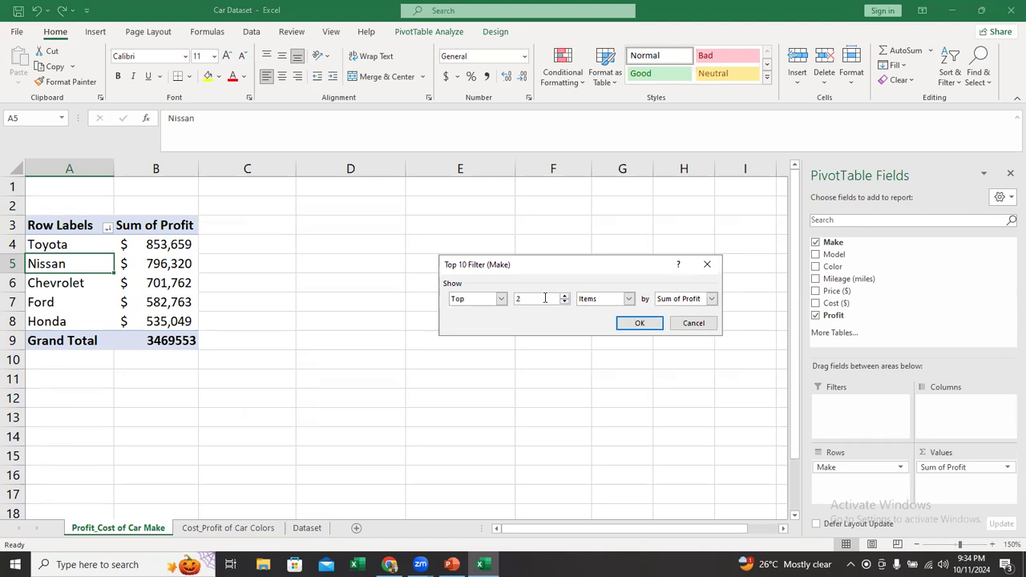
{"action": "left_click", "coordinate": [639, 323]}
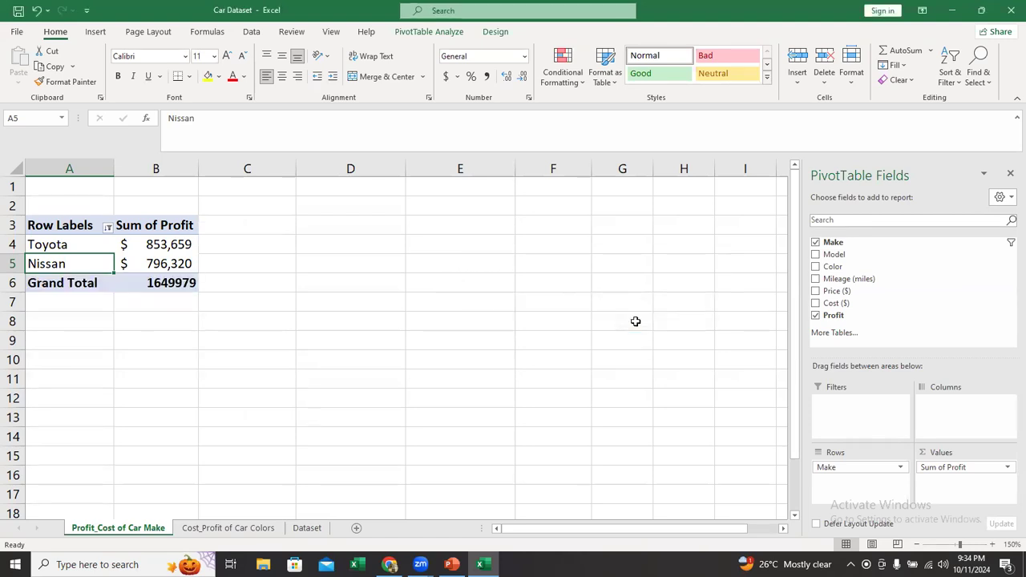
Step: Review the filtered Toyota and Nissan rows, look at the Dataset sheet, and return to the Profit_Cost of Car Make sheet
{"action": "left_click", "coordinate": [49, 244]}
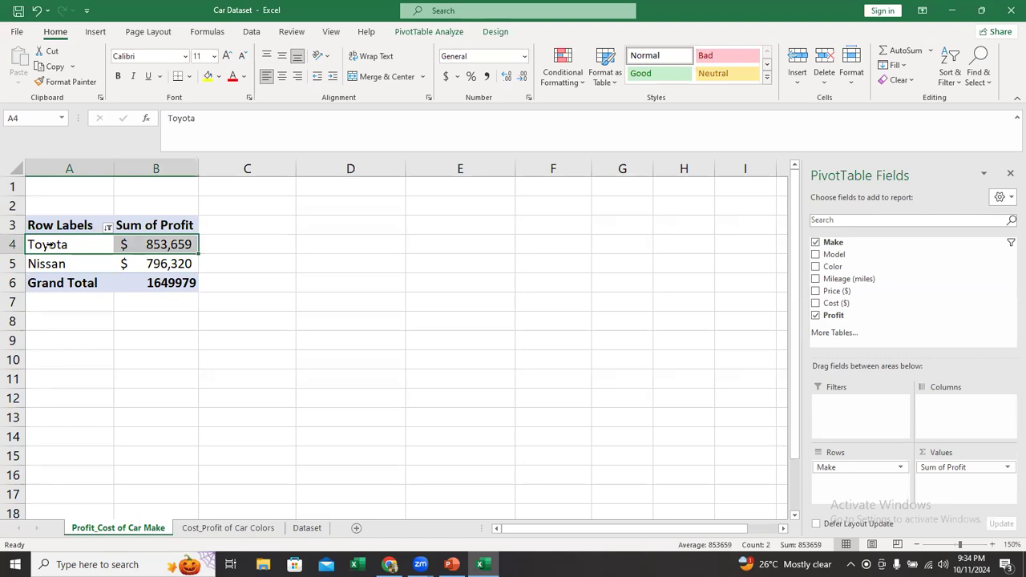
{"action": "left_click", "coordinate": [60, 264]}
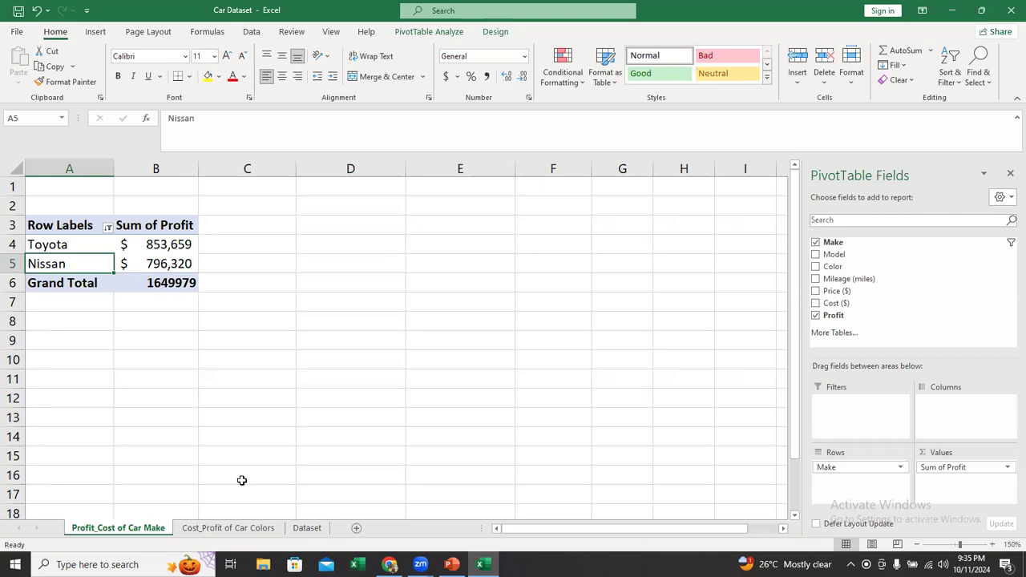
{"action": "left_click", "coordinate": [307, 528]}
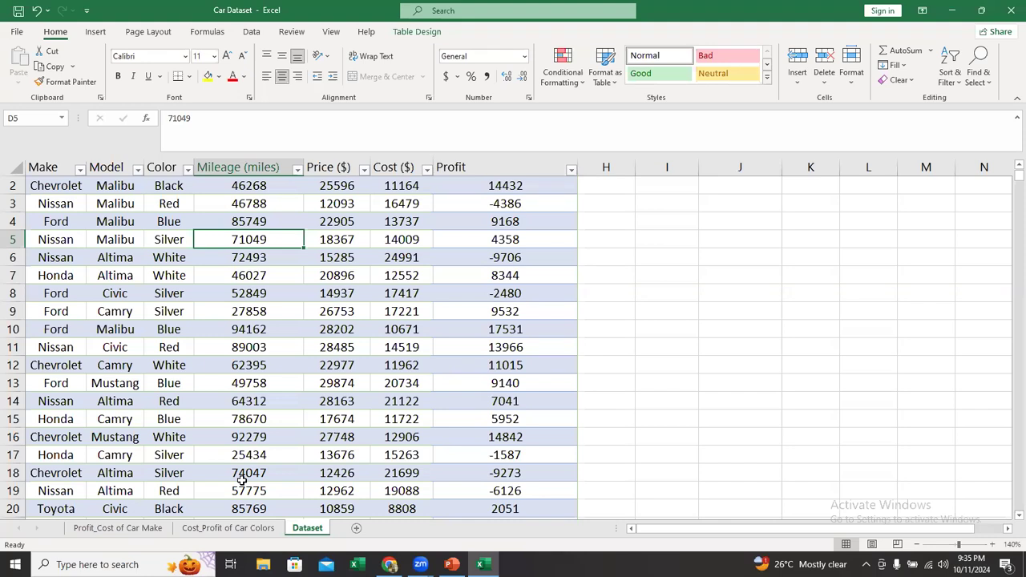
{"action": "left_click", "coordinate": [120, 528]}
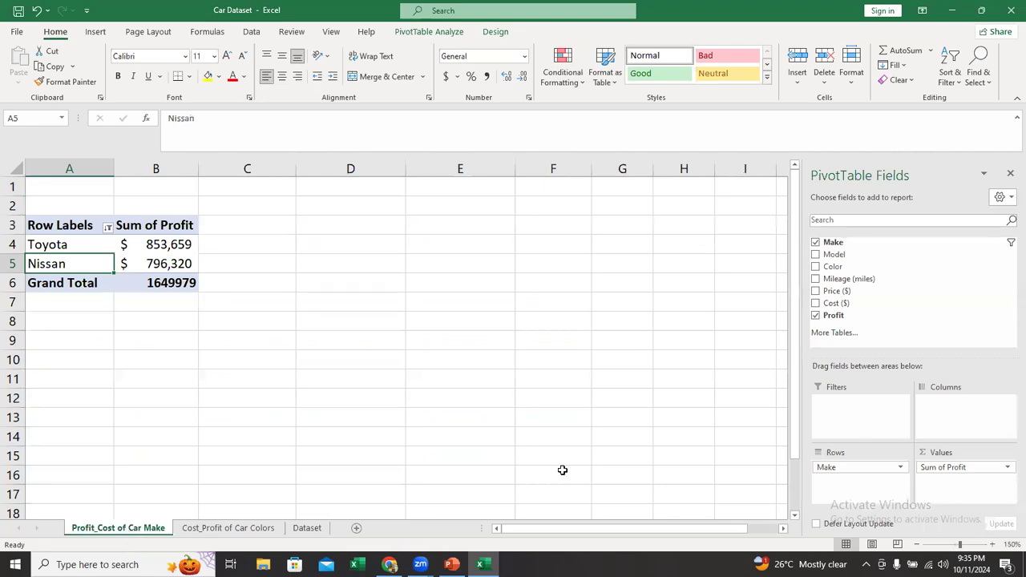
Step: Clear the filter from the Make field in the pivot table's row labels
{"action": "left_click", "coordinate": [108, 229]}
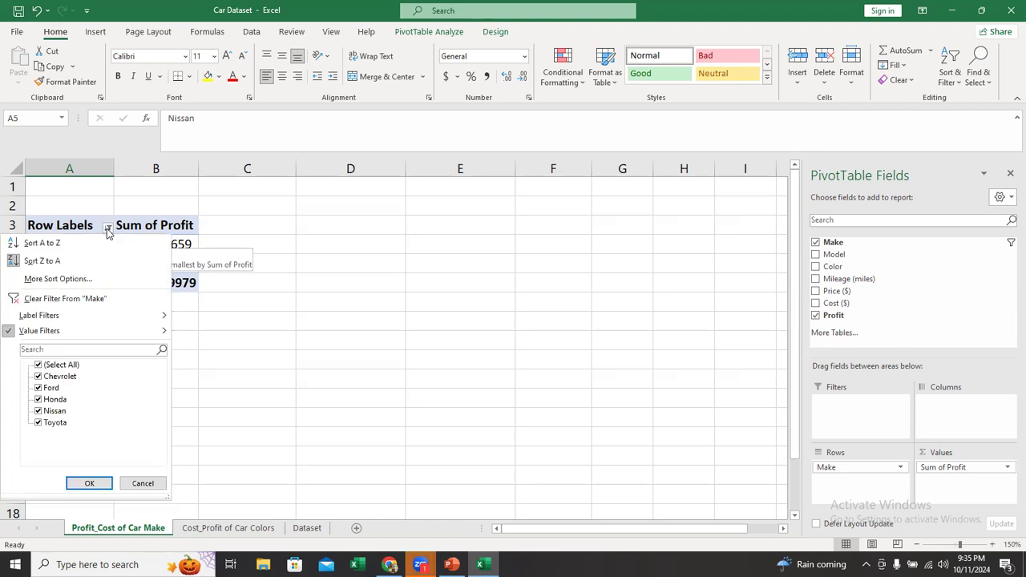
{"action": "left_click", "coordinate": [71, 297]}
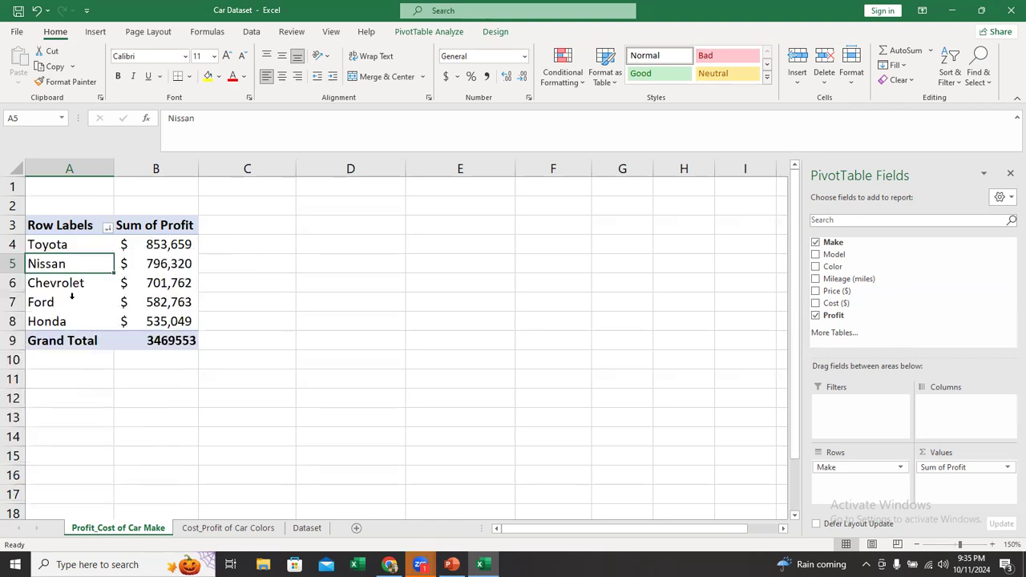
{"action": "mouse_move", "coordinate": [140, 268]}
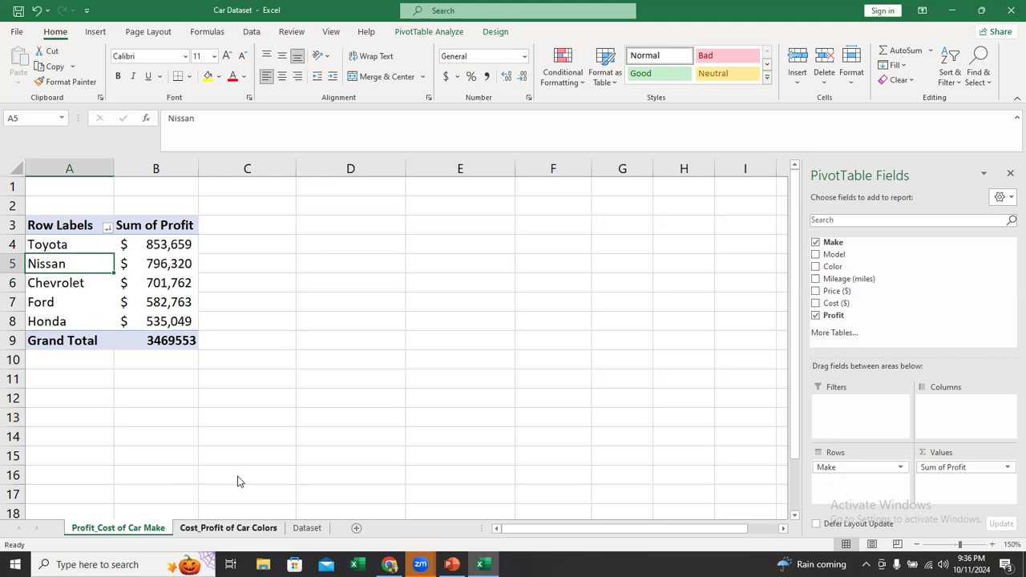
Step: Look at the pivot table slides in PowerPoint, return to Excel, and review the Cost_Profit of Car Colors and Dataset sheets
{"action": "key", "text": "alt+Tab"}
{"action": "left_click", "coordinate": [117, 399]}
{"action": "left_click", "coordinate": [94, 491]}
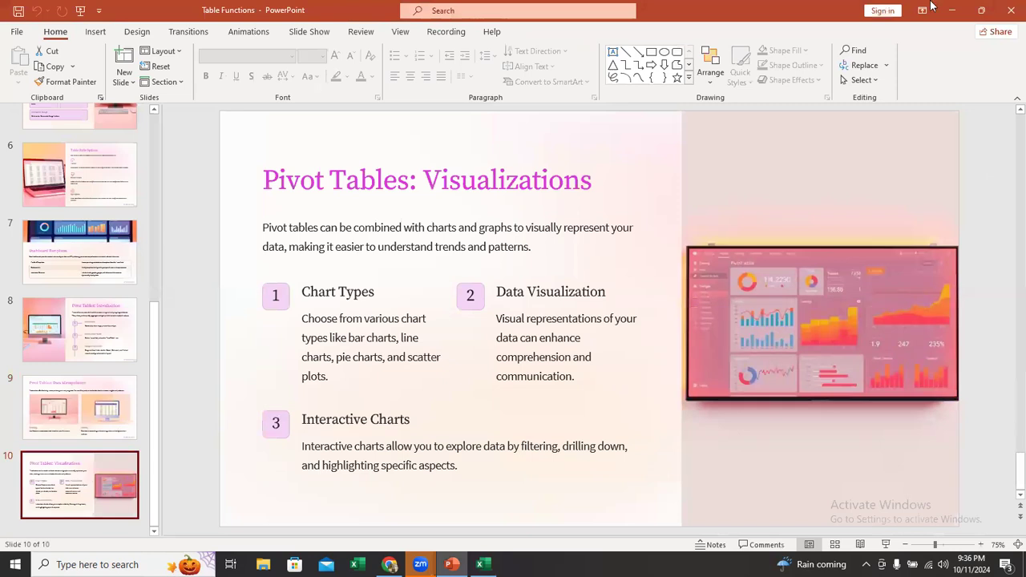
{"action": "key", "text": "alt+Tab"}
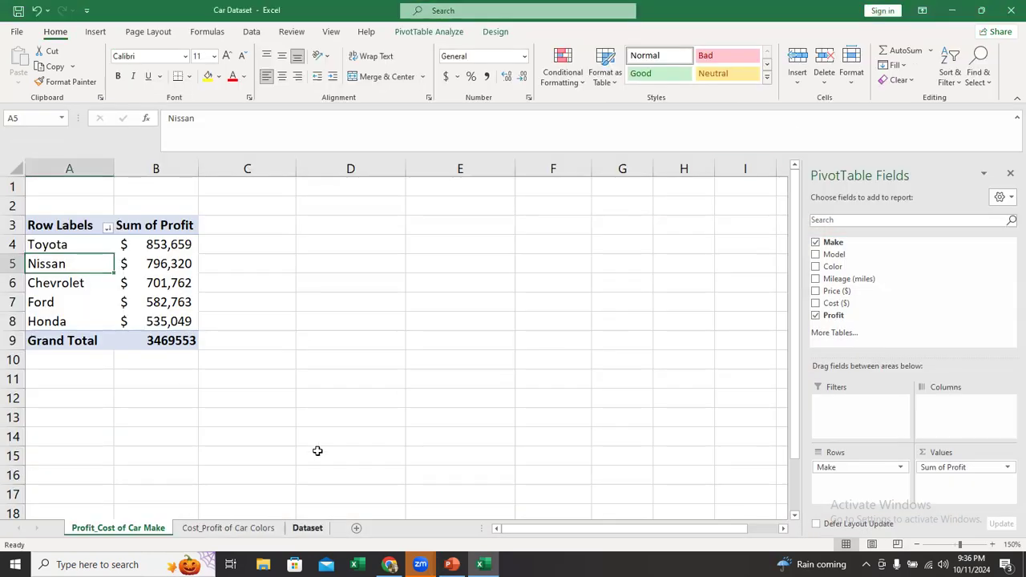
{"action": "left_click", "coordinate": [307, 527]}
{"action": "left_click", "coordinate": [231, 528]}
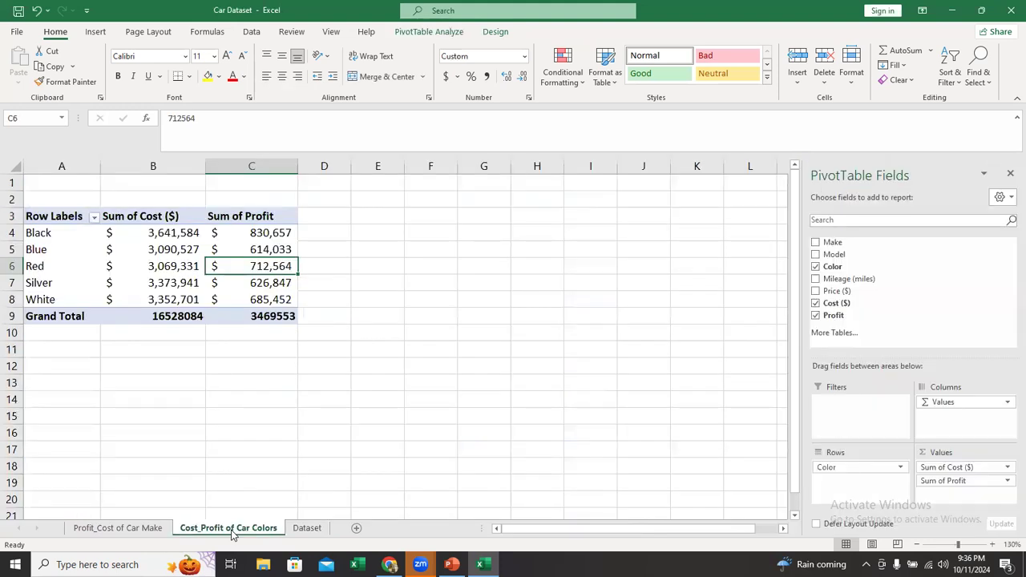
{"action": "left_click", "coordinate": [307, 527]}
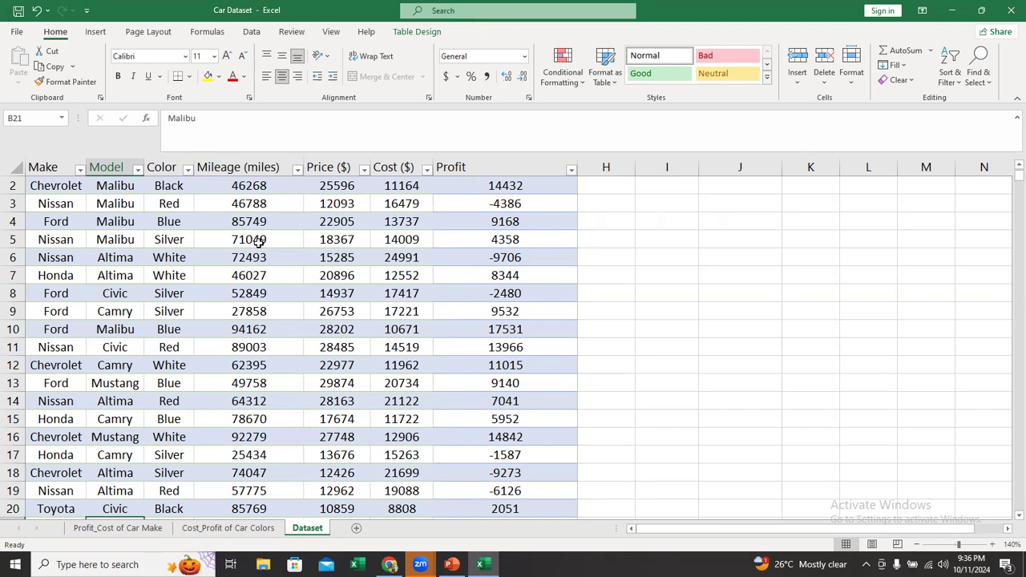
Step: Create a pivot table on a new worksheet from the car data table on the Dataset sheet
{"action": "left_click", "coordinate": [139, 240]}
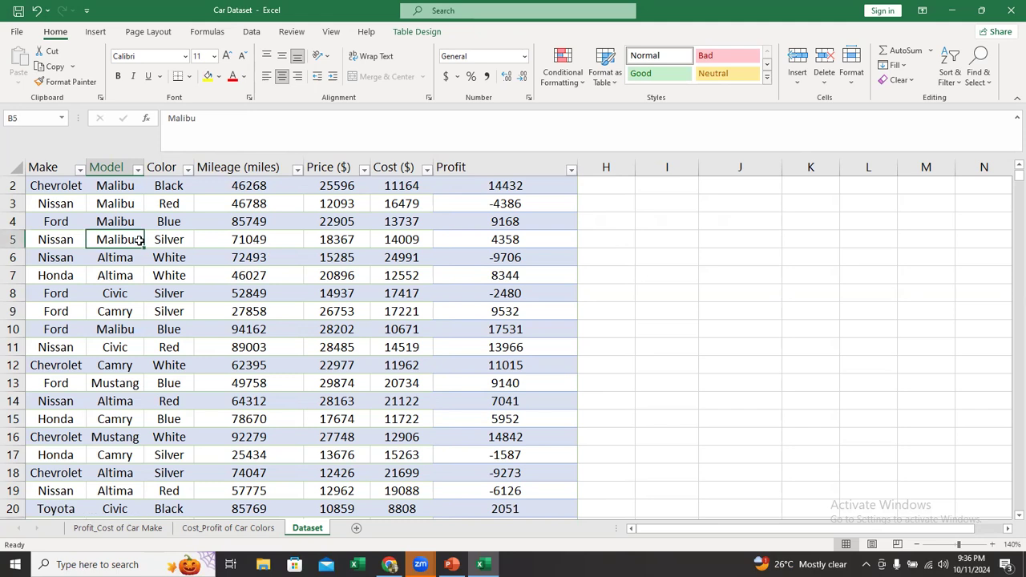
{"action": "left_click", "coordinate": [272, 272]}
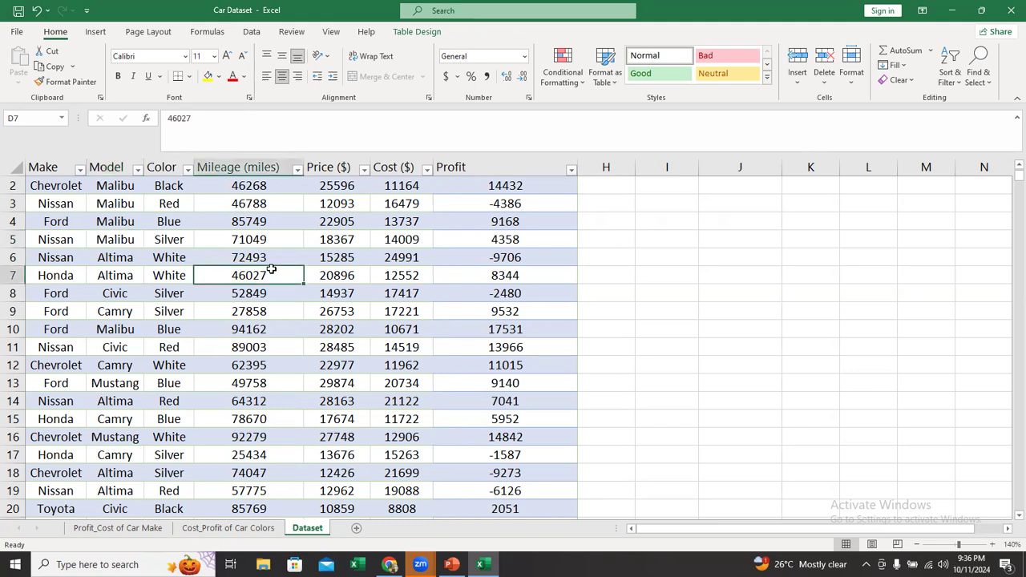
{"action": "left_click", "coordinate": [96, 32]}
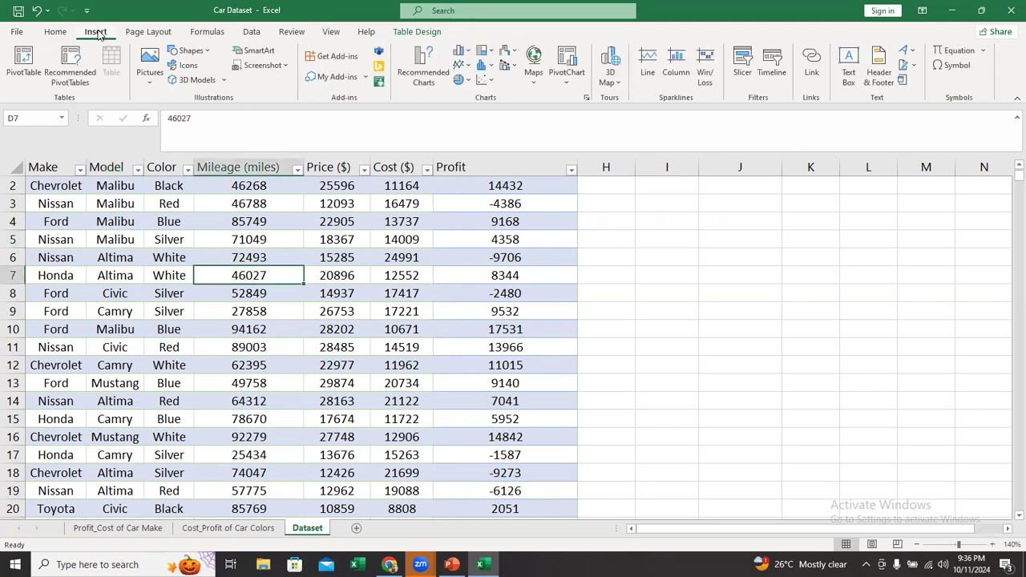
{"action": "left_click", "coordinate": [25, 66]}
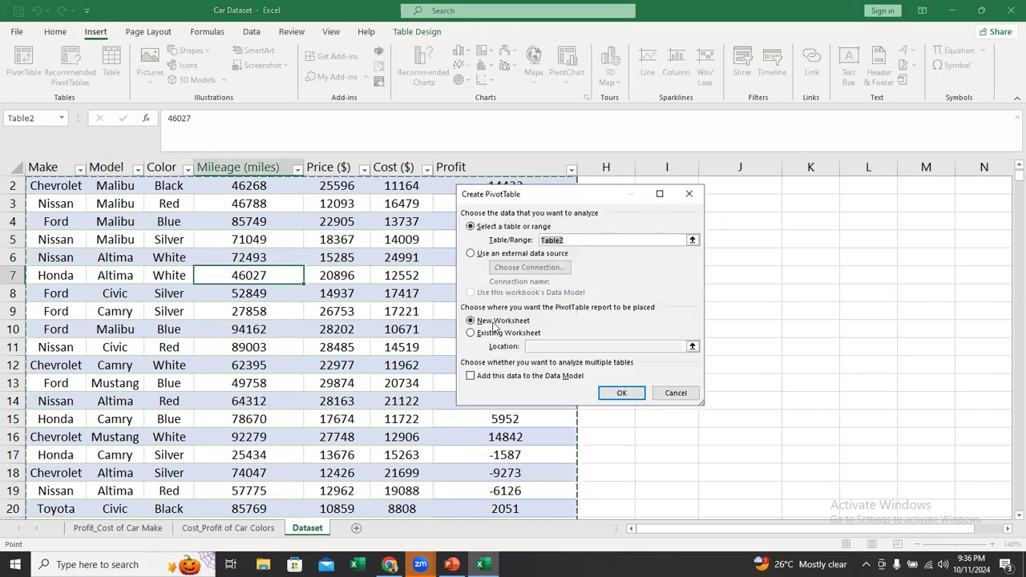
{"action": "left_click", "coordinate": [619, 393]}
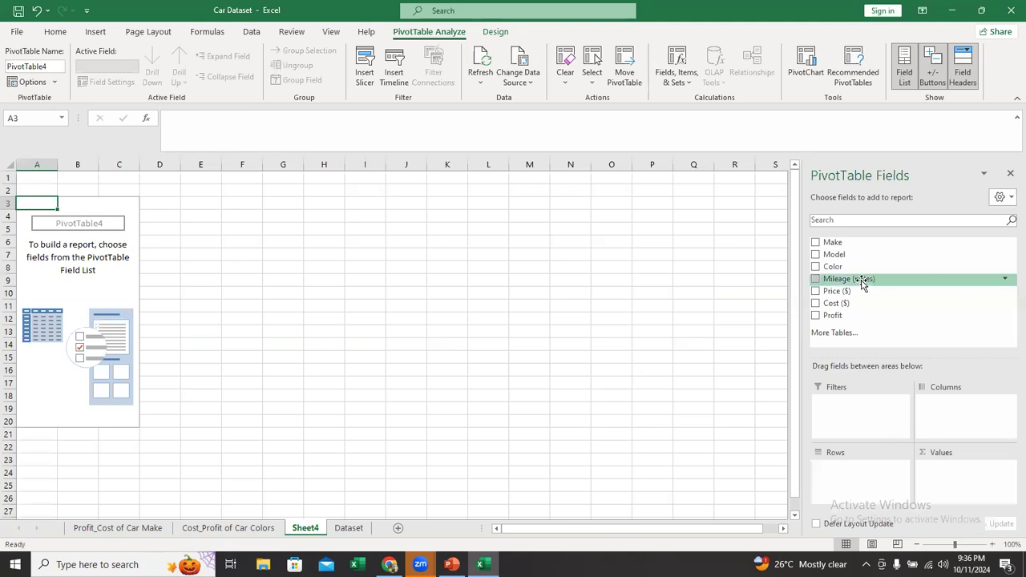
Step: Build the new pivot table with Model as rows and Mileage (miles) as summed values
{"action": "left_click_drag", "start_coordinate": [854, 256], "coordinate": [851, 485]}
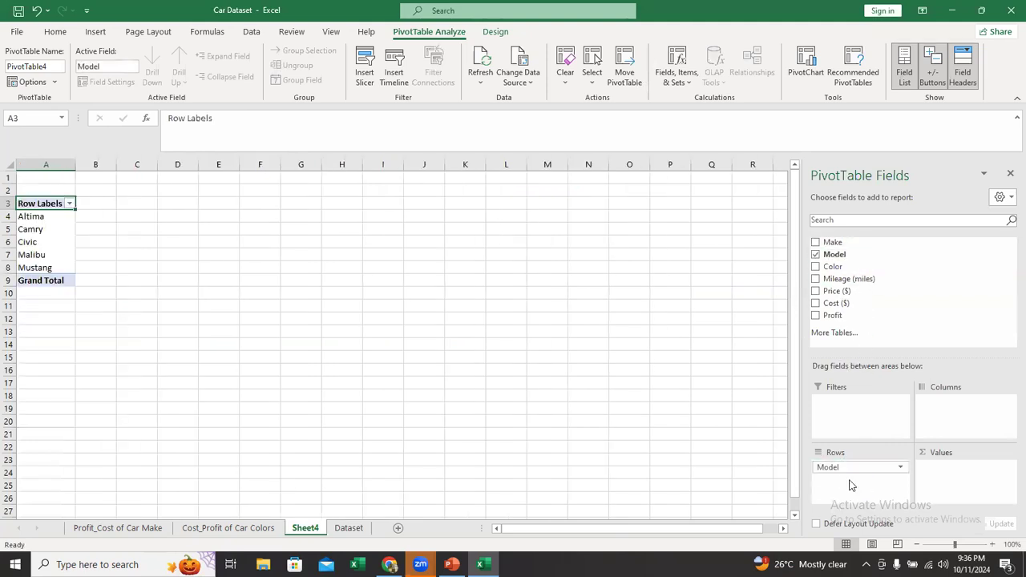
{"action": "left_click", "coordinate": [993, 544]}
{"action": "left_click", "coordinate": [994, 544]}
{"action": "left_click", "coordinate": [994, 544]}
{"action": "left_click", "coordinate": [993, 545]}
{"action": "left_click", "coordinate": [994, 544]}
{"action": "left_click", "coordinate": [994, 545]}
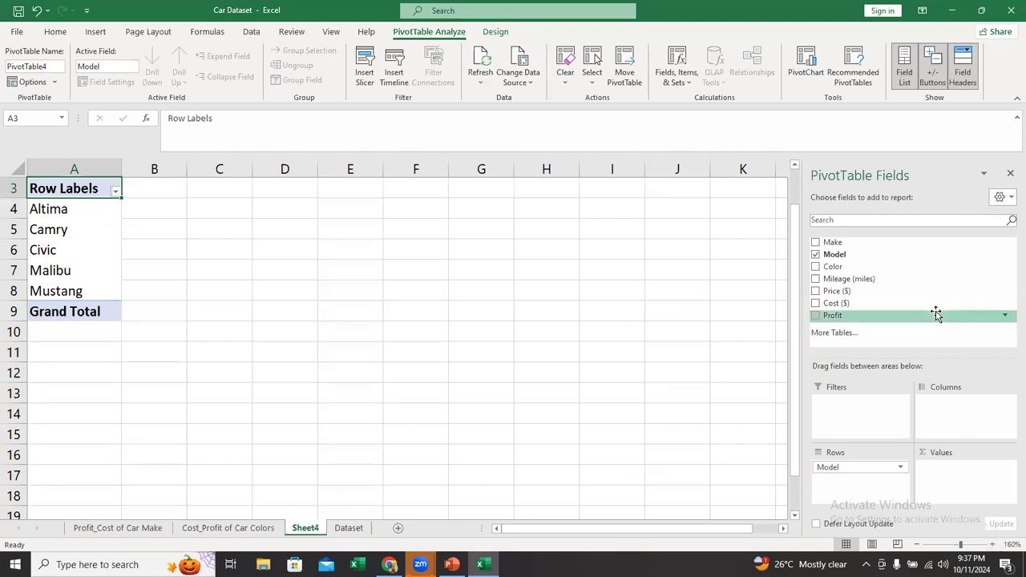
{"action": "left_click_drag", "start_coordinate": [905, 278], "coordinate": [957, 475]}
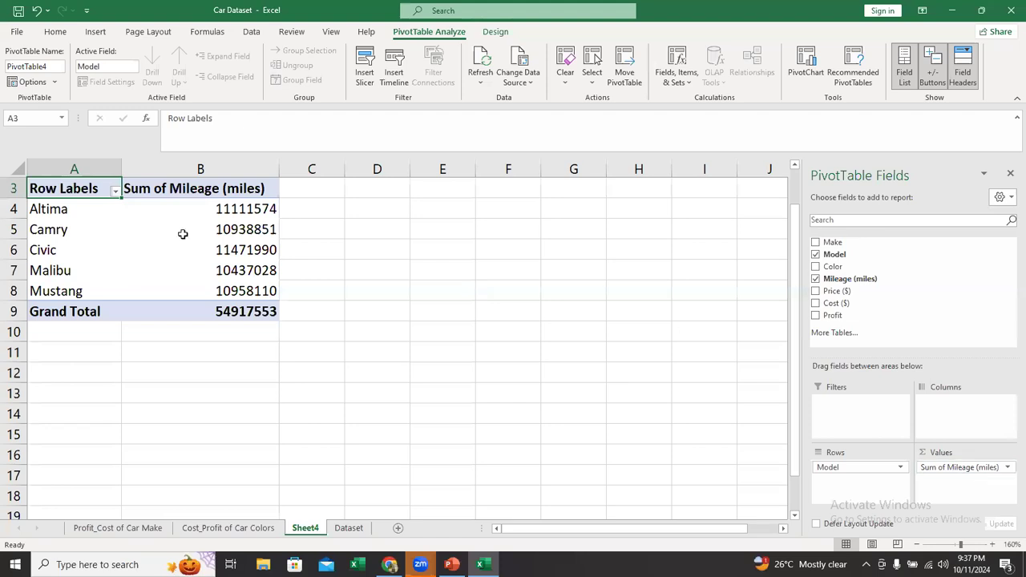
Step: Summarize the pivot table's Mileage (miles) values by Average
{"action": "mouse_move", "coordinate": [205, 229]}
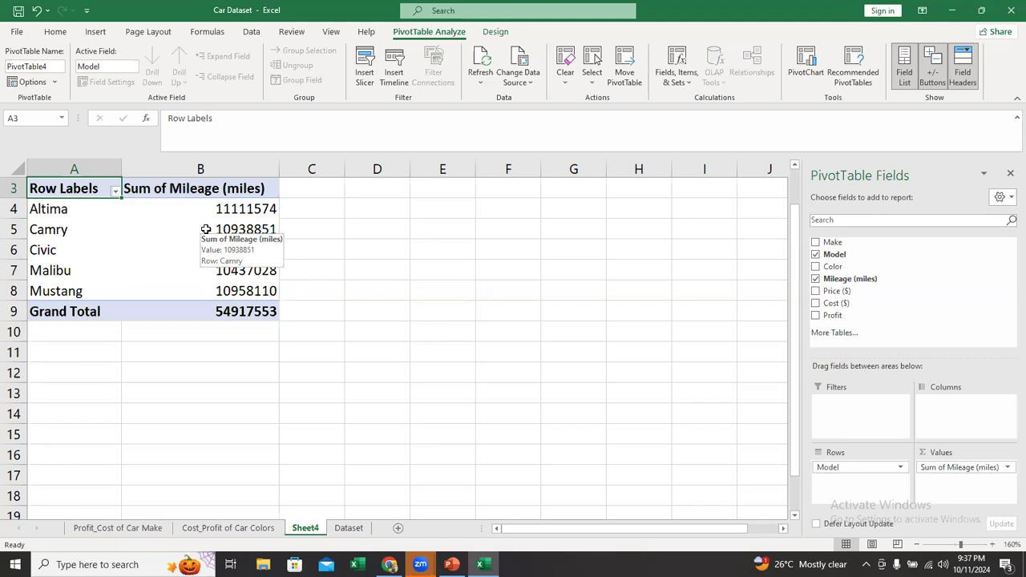
{"action": "right_click", "coordinate": [183, 229]}
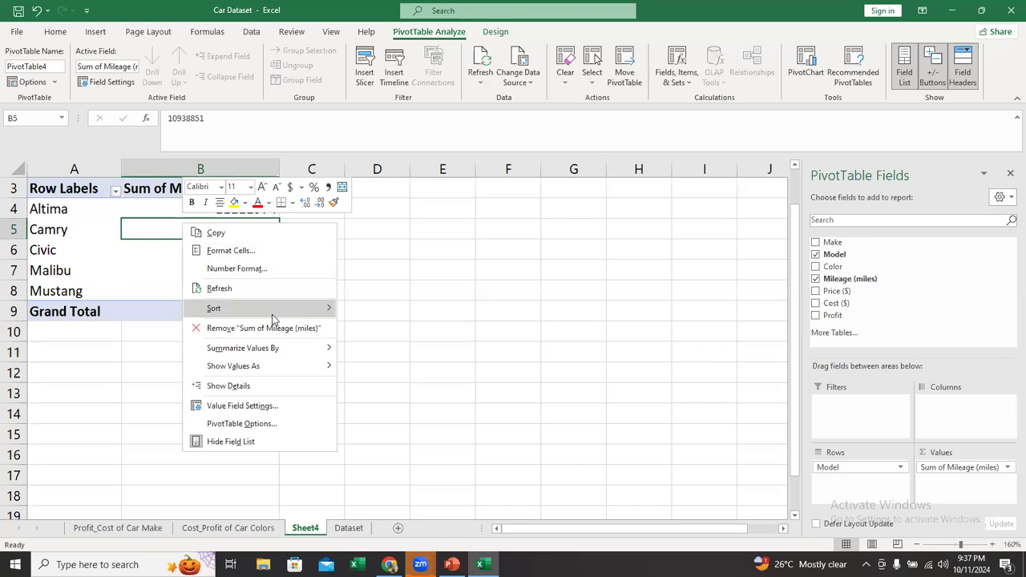
{"action": "mouse_move", "coordinate": [279, 366]}
{"action": "left_click", "coordinate": [152, 254]}
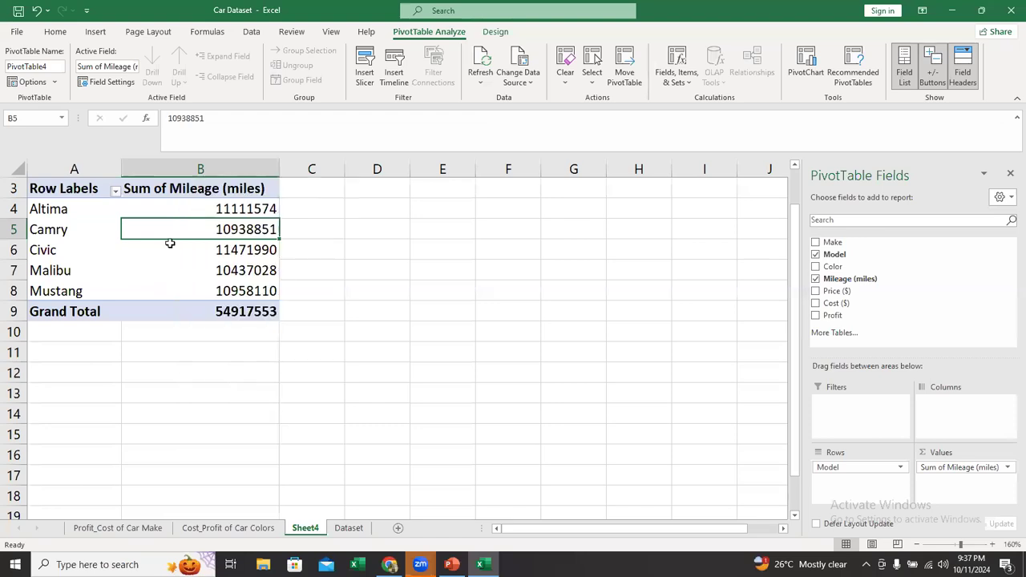
{"action": "right_click", "coordinate": [204, 227]}
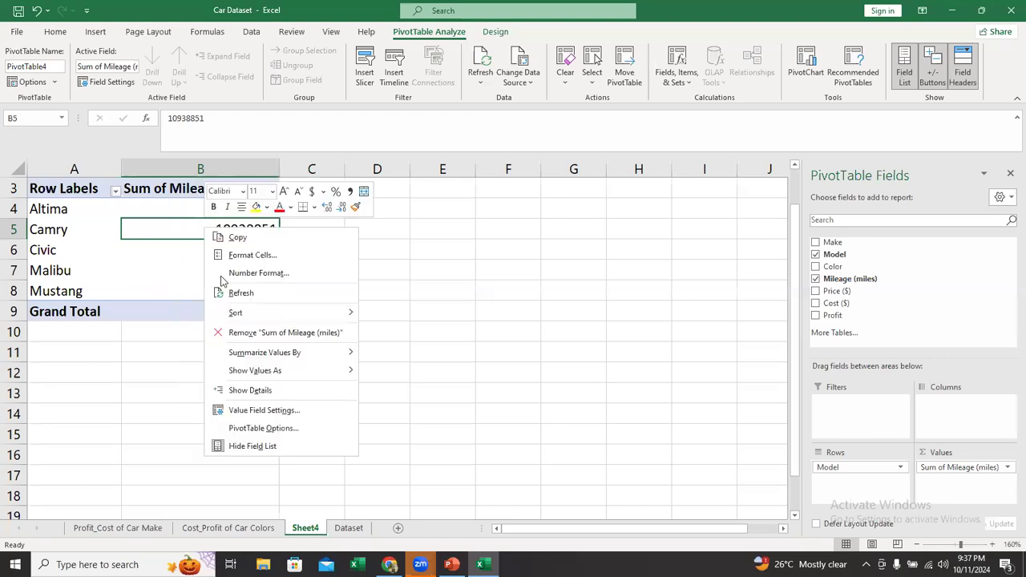
{"action": "left_click", "coordinate": [267, 411]}
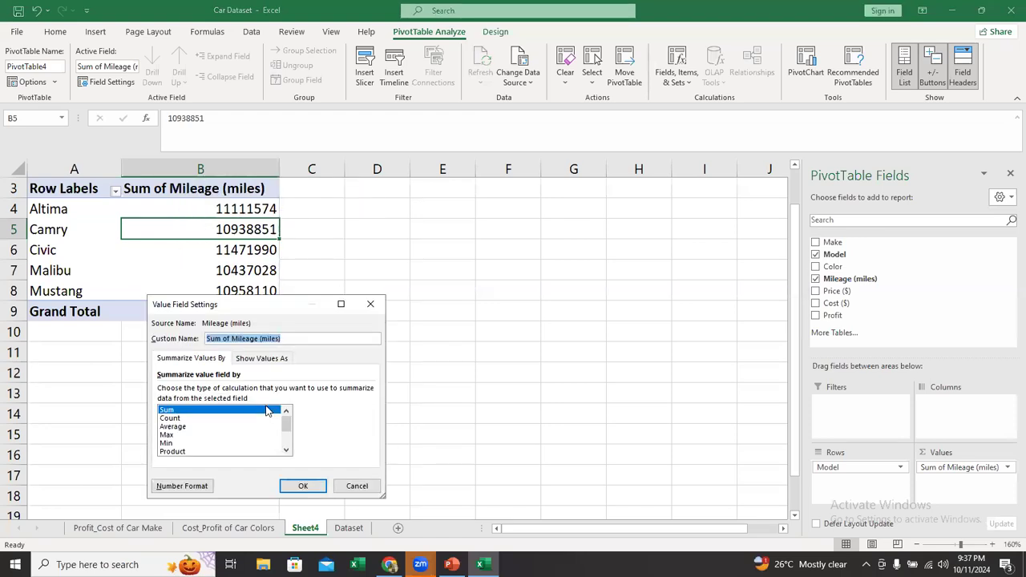
{"action": "left_click", "coordinate": [204, 428]}
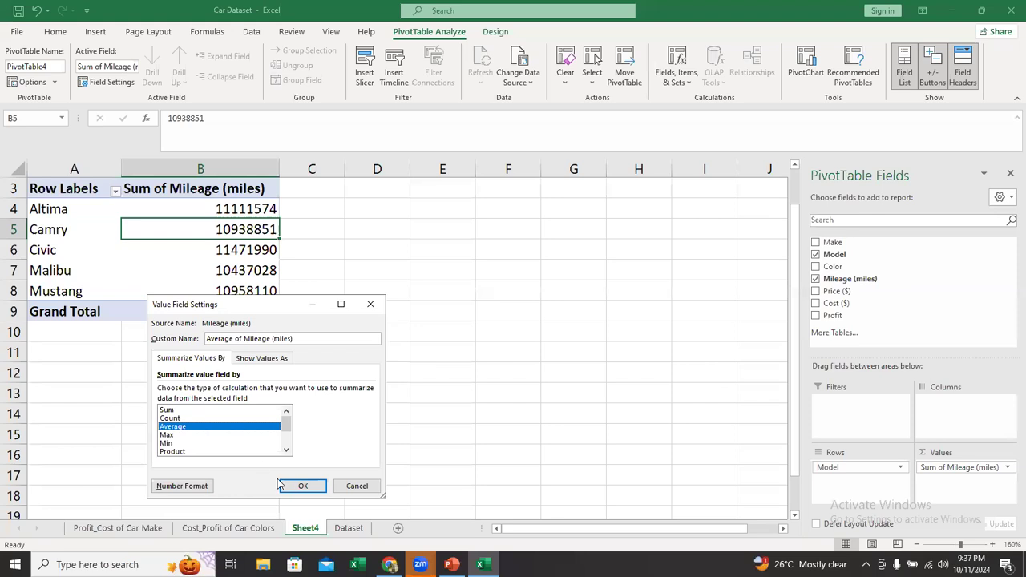
{"action": "left_click", "coordinate": [302, 486]}
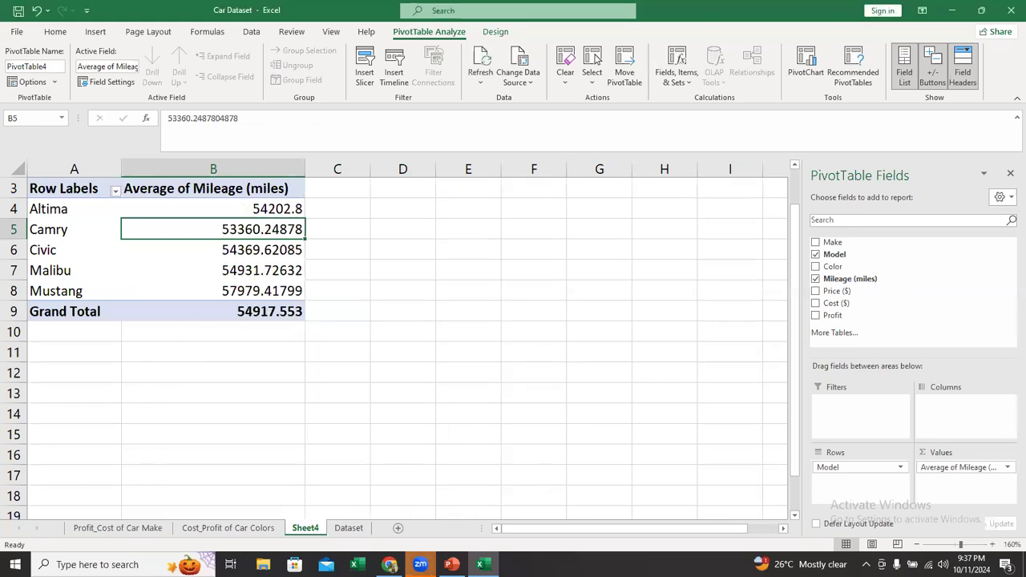
Step: Format the five models' average mileage values in B4:B8 to show no decimal places
{"action": "left_click", "coordinate": [217, 208]}
{"action": "left_click_drag", "start_coordinate": [217, 207], "coordinate": [220, 291]}
{"action": "left_click", "coordinate": [54, 32]}
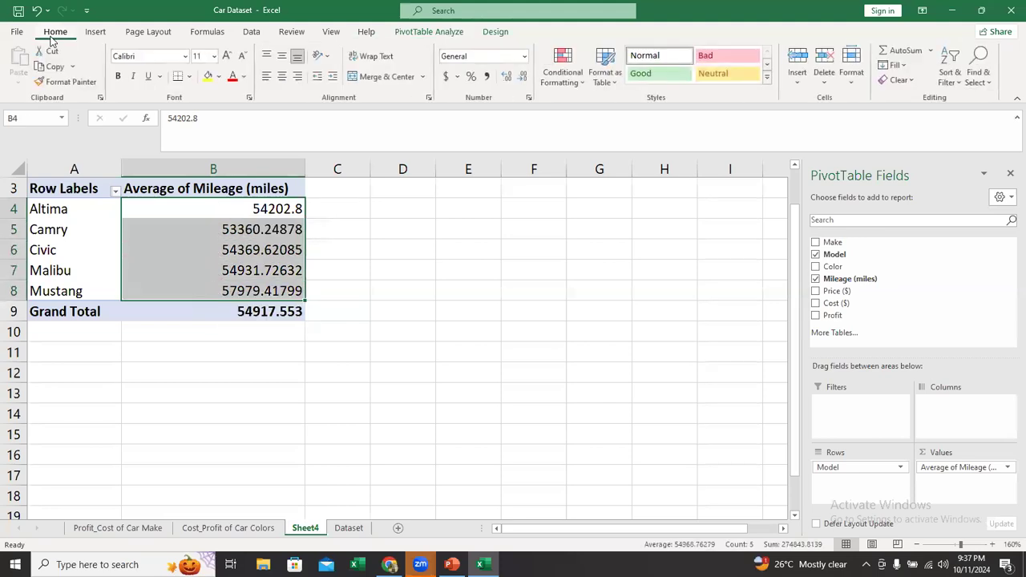
{"action": "left_click", "coordinate": [522, 77]}
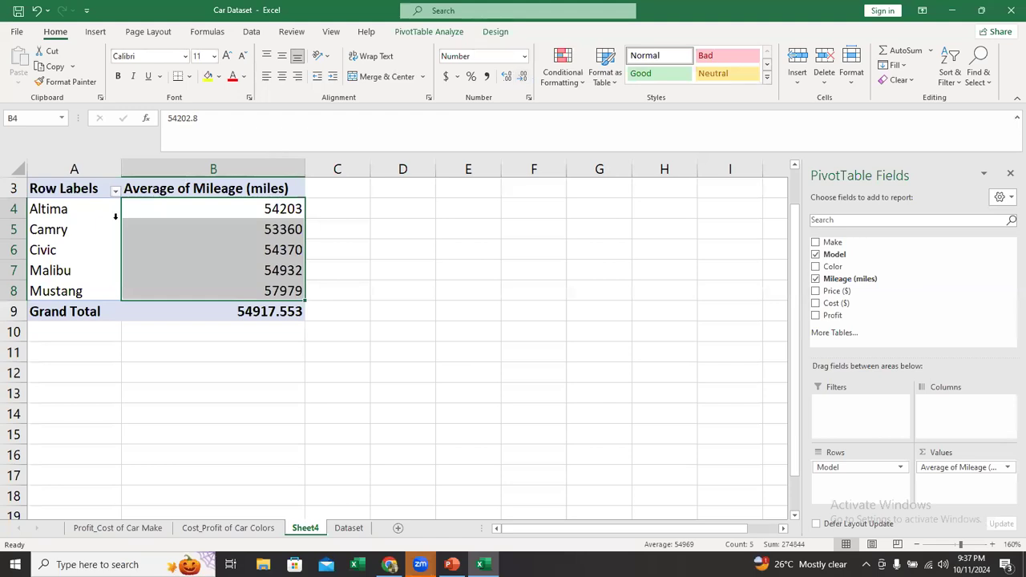
{"action": "left_click", "coordinate": [241, 270]}
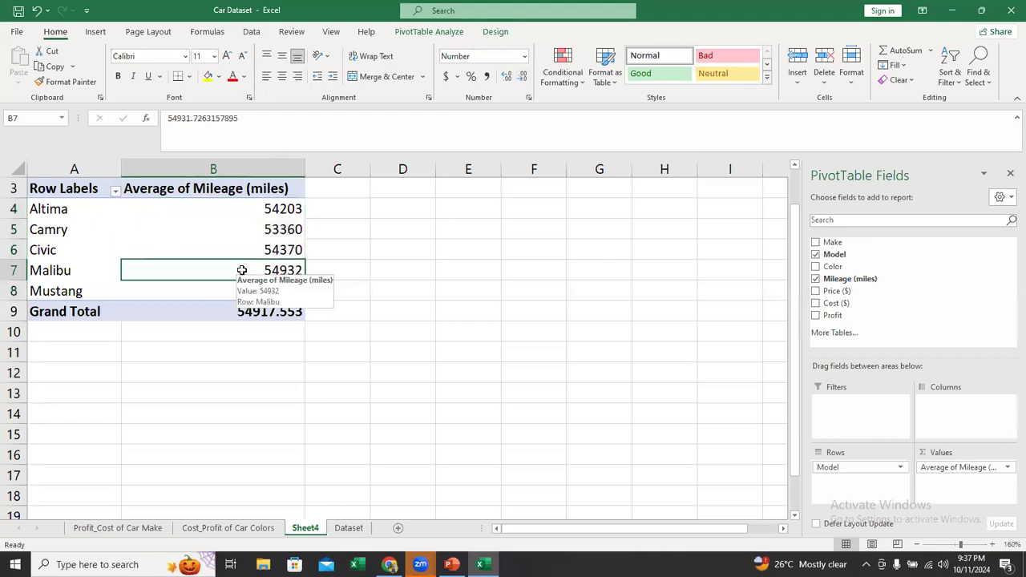
Step: Format the Sum of Profit grand total on the Profit_Cost of Car Make sheet as Accounting with comma style
{"action": "left_click", "coordinate": [125, 529]}
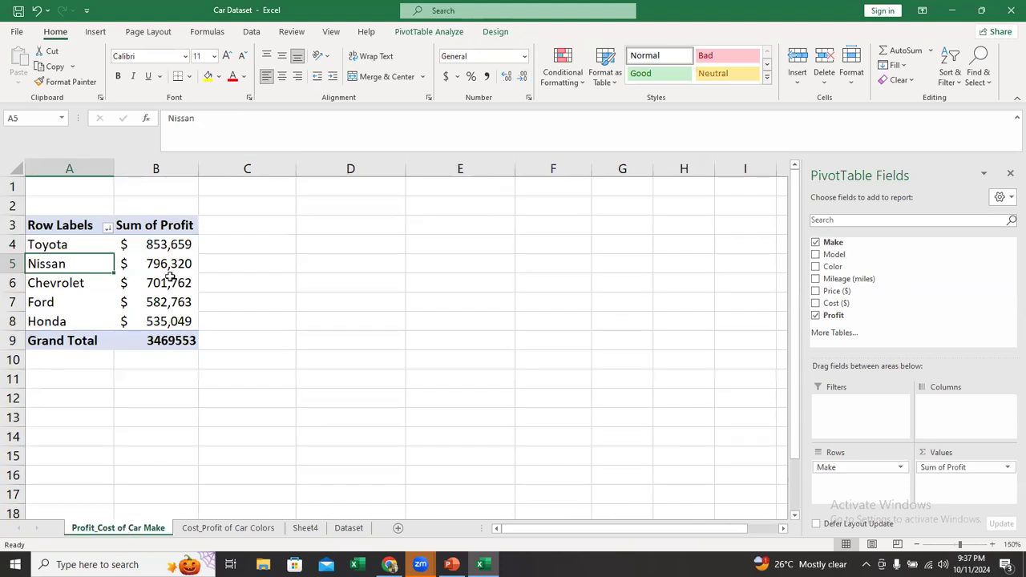
{"action": "mouse_move", "coordinate": [159, 251]}
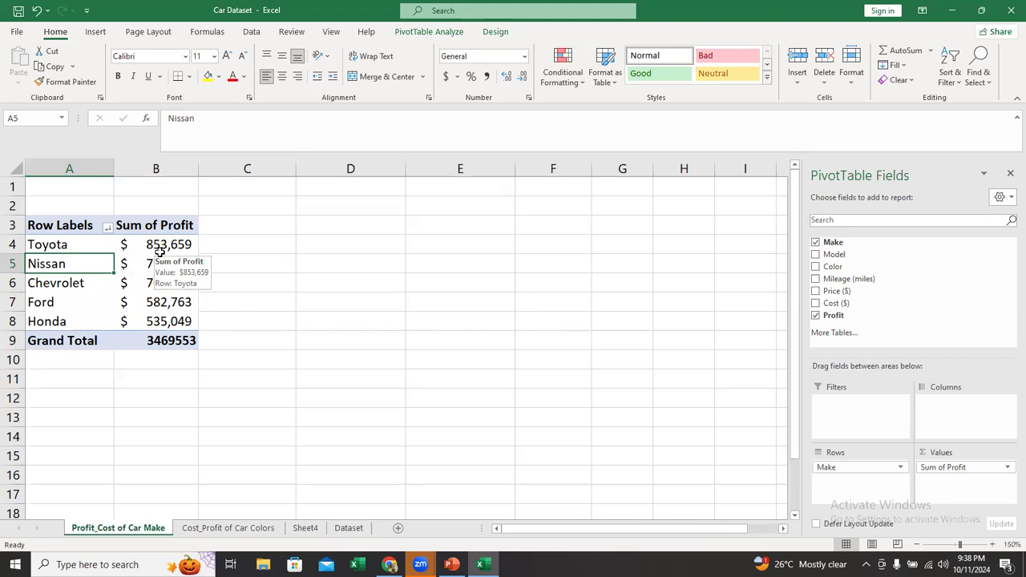
{"action": "left_click", "coordinate": [73, 342]}
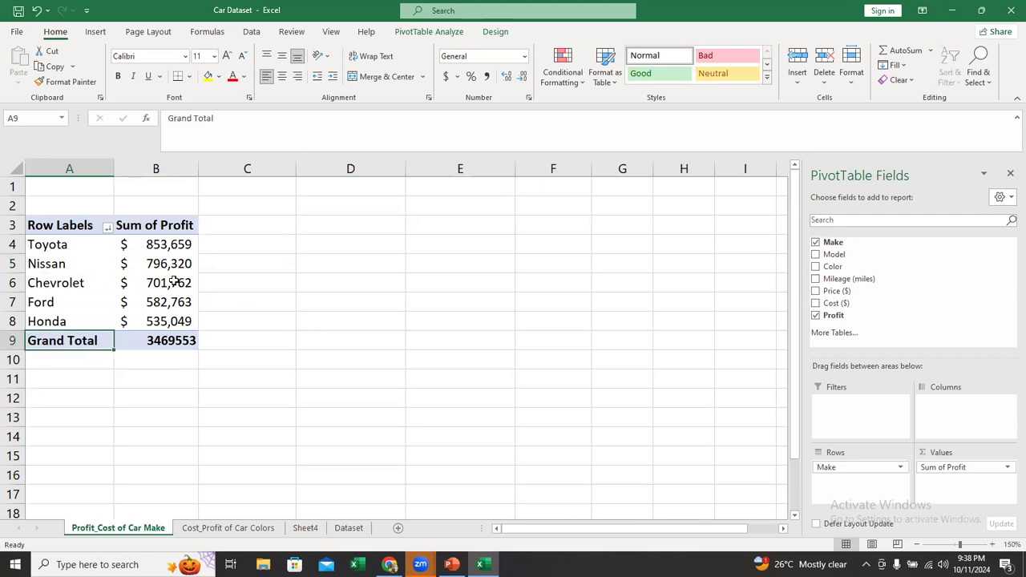
{"action": "mouse_move", "coordinate": [174, 282]}
{"action": "left_click", "coordinate": [145, 341]}
{"action": "left_click", "coordinate": [446, 77]}
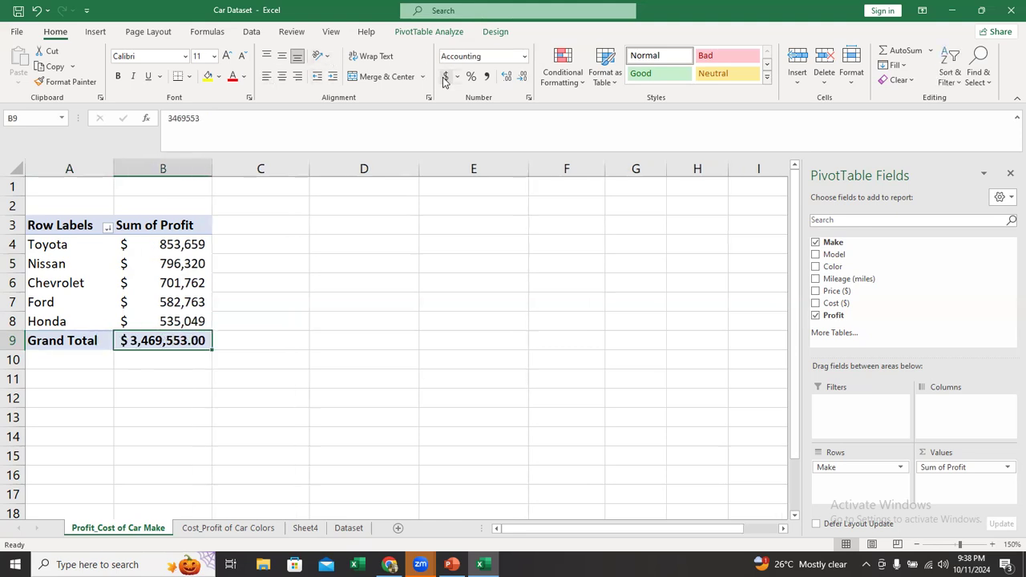
{"action": "left_click", "coordinate": [486, 77]}
Step: Check the grand totals on the Cost_Profit of Car Colors sheet and return to the Profit_Cost of Car Make sheet
{"action": "left_click", "coordinate": [234, 532]}
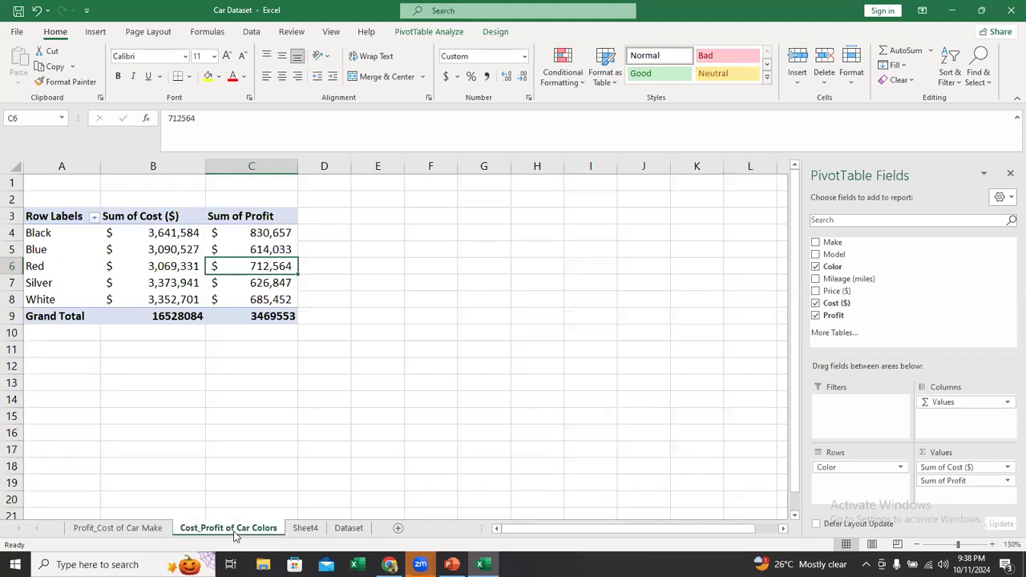
{"action": "left_click", "coordinate": [172, 317]}
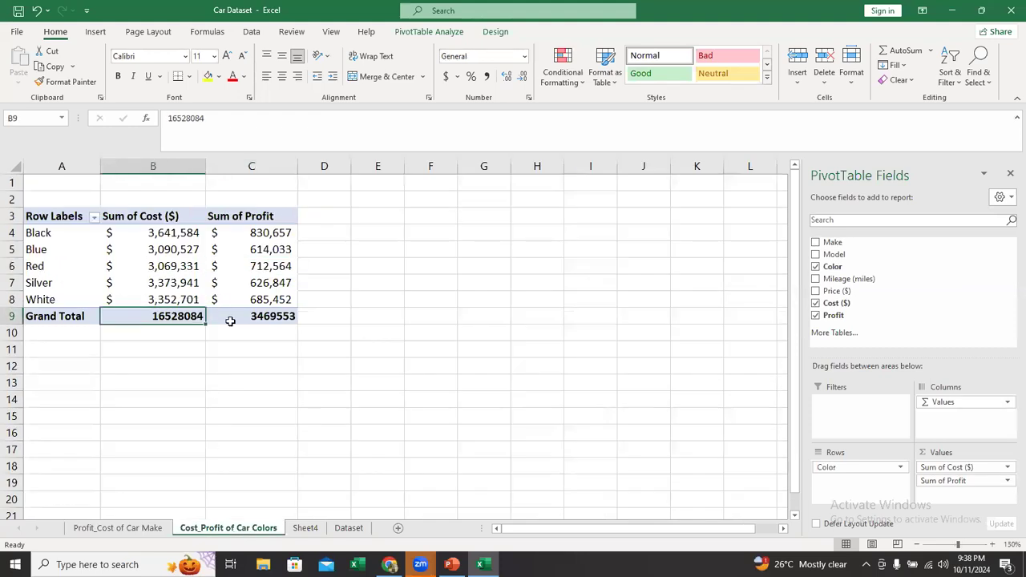
{"action": "left_click", "coordinate": [120, 528]}
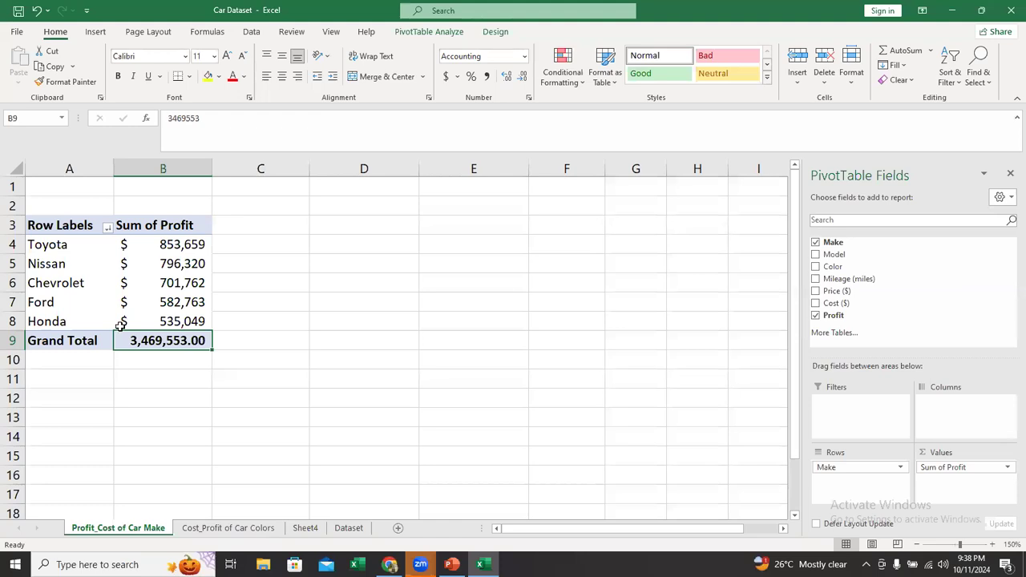
Step: Turn off grand totals for both rows and columns in the car make pivot table's options
{"action": "mouse_move", "coordinate": [151, 253]}
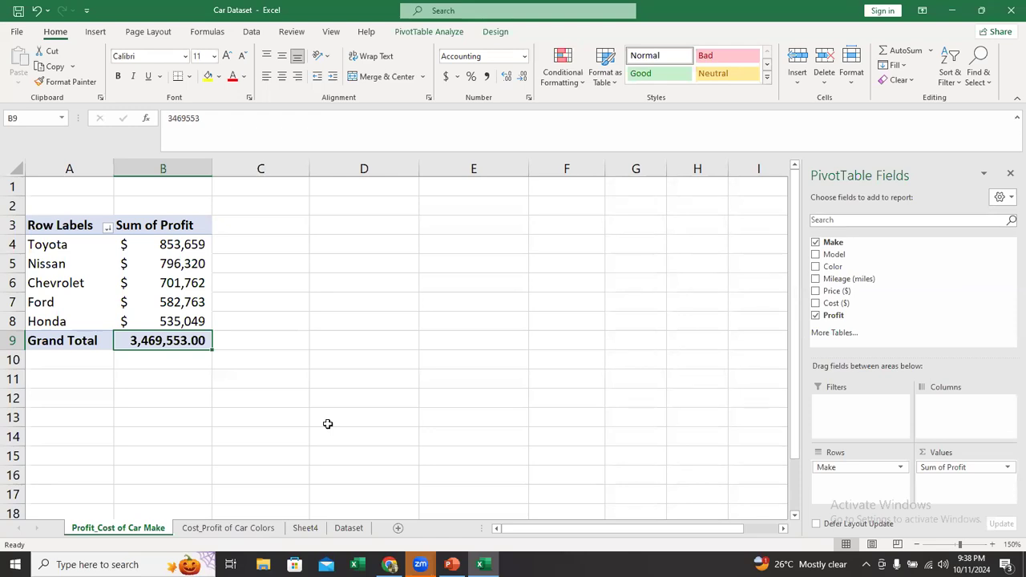
{"action": "left_click", "coordinate": [153, 265]}
{"action": "right_click", "coordinate": [155, 270]}
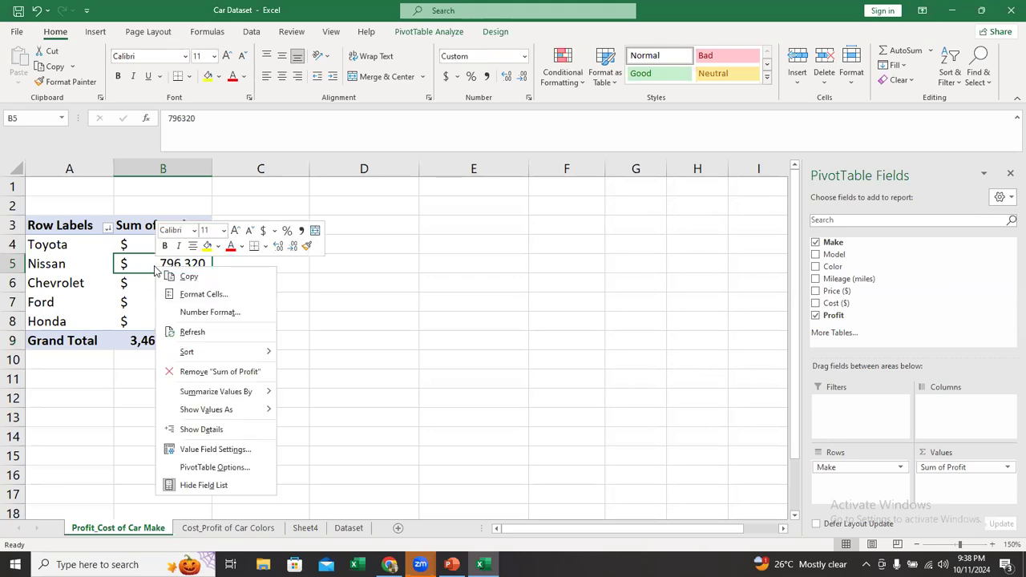
{"action": "left_click", "coordinate": [209, 469]}
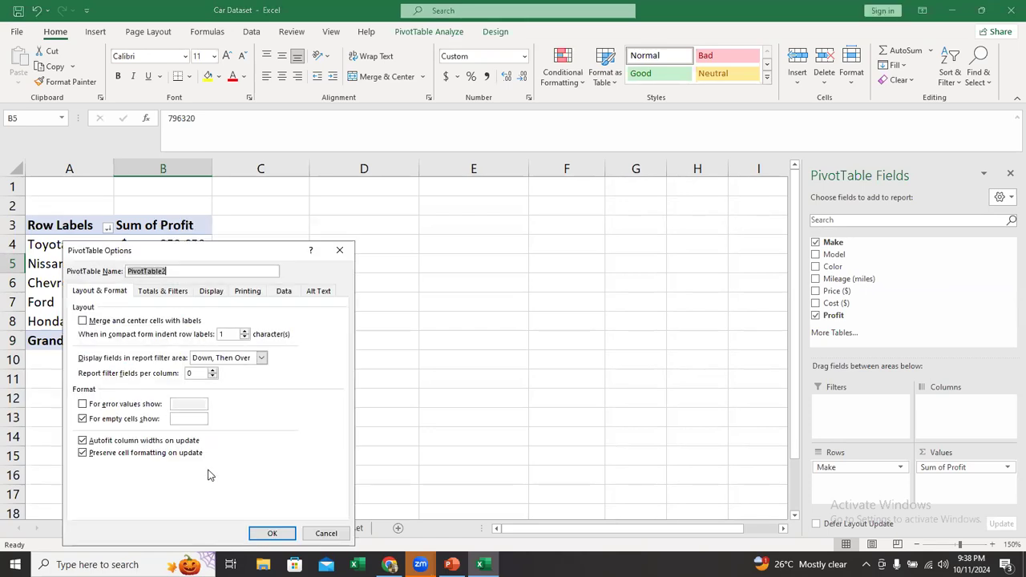
{"action": "left_click", "coordinate": [169, 294]}
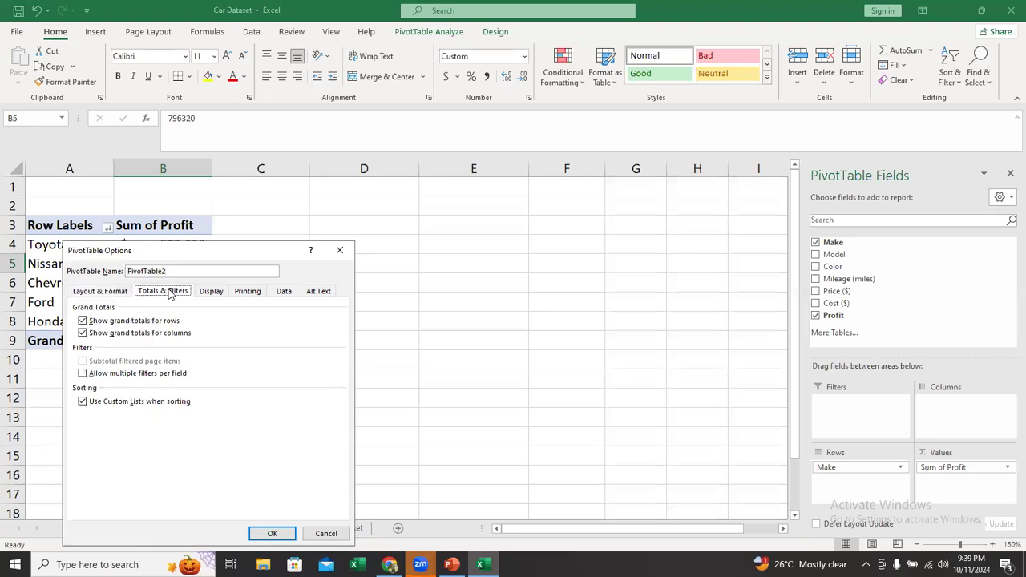
{"action": "left_click", "coordinate": [83, 323]}
{"action": "left_click", "coordinate": [83, 336]}
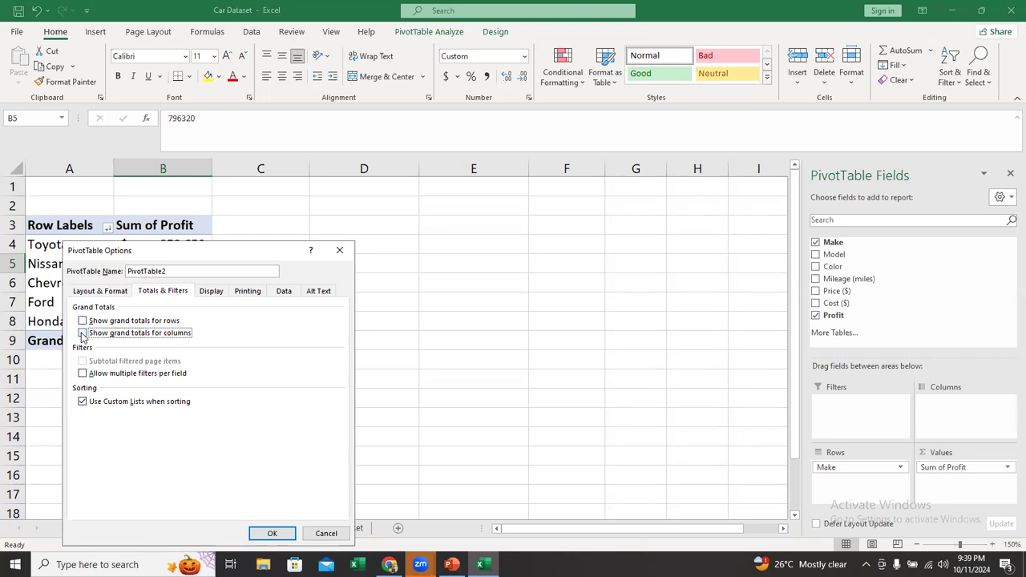
{"action": "key", "text": "Return"}
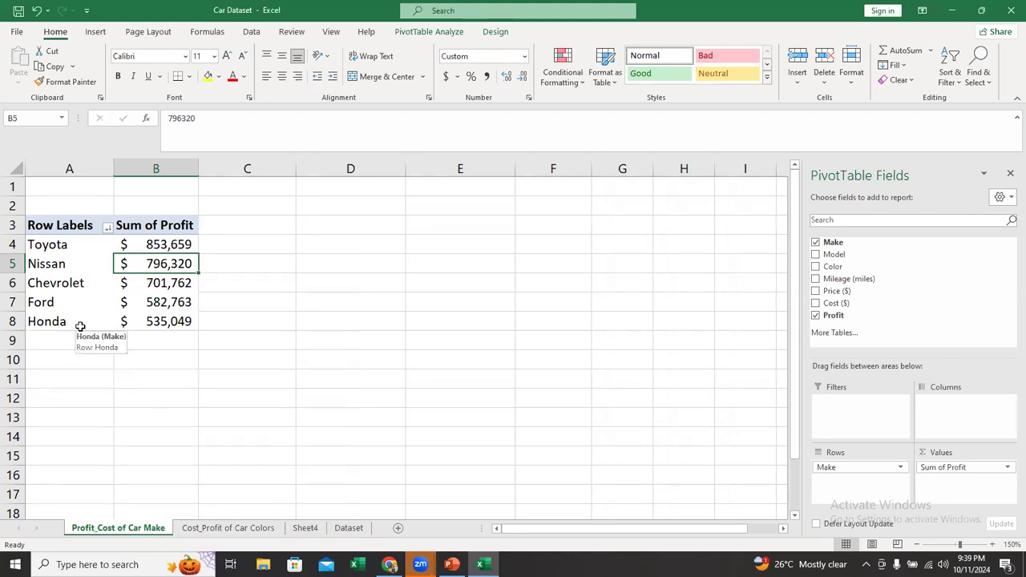
Step: Turn on grand totals for both rows and columns in the car make pivot table's options
{"action": "left_click", "coordinate": [84, 276]}
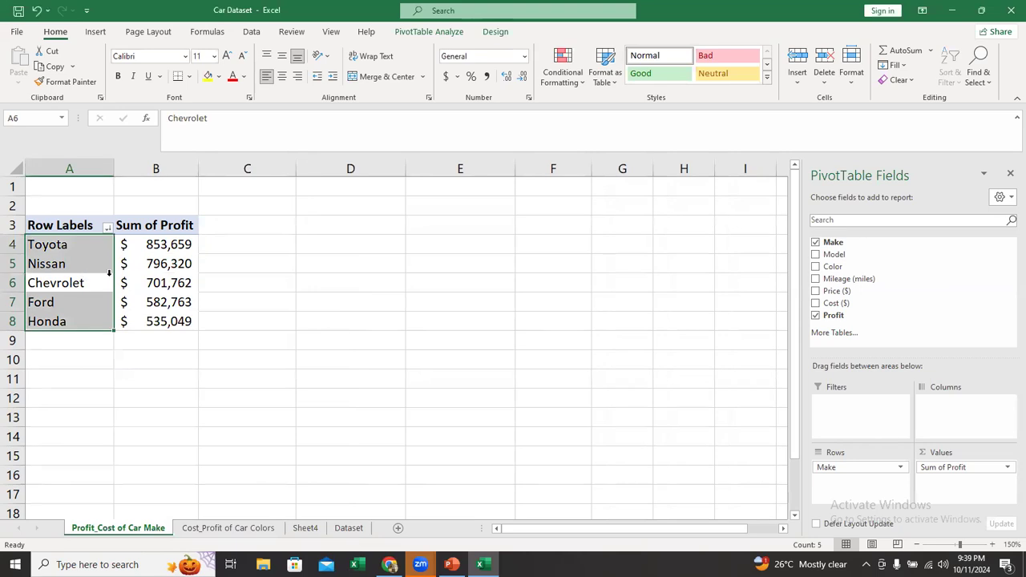
{"action": "left_click", "coordinate": [137, 284]}
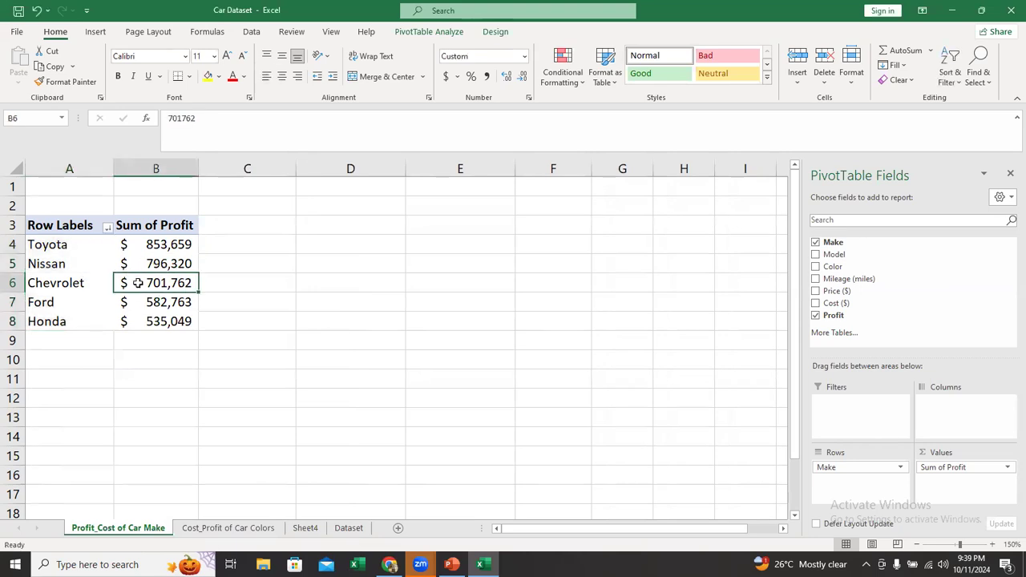
{"action": "right_click", "coordinate": [139, 284]}
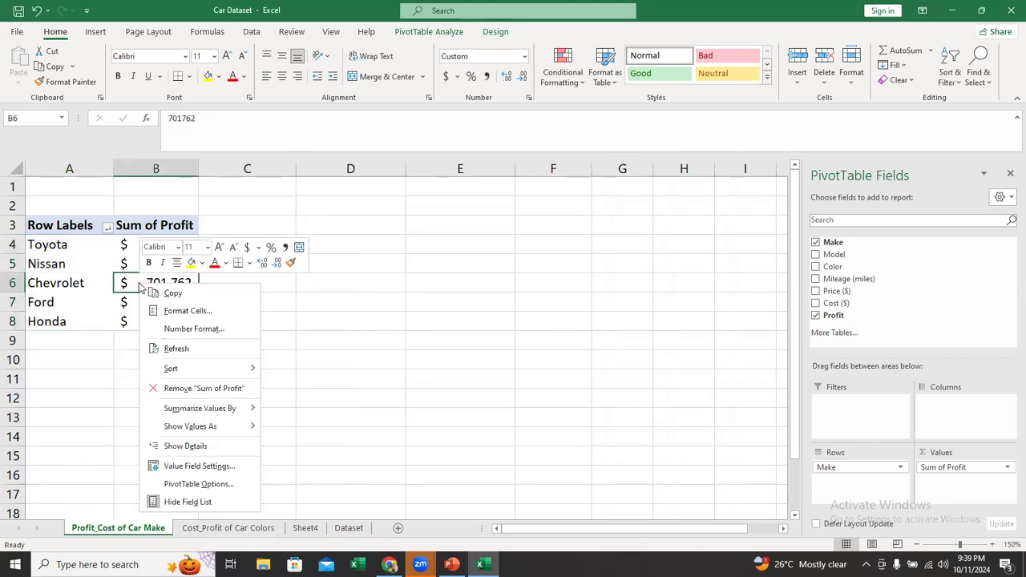
{"action": "left_click", "coordinate": [206, 485]}
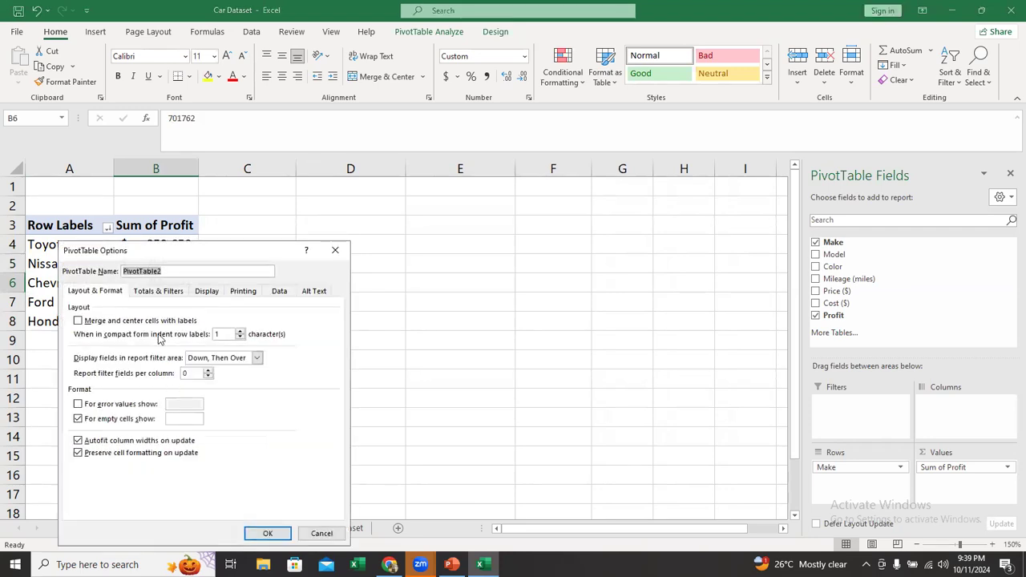
{"action": "left_click", "coordinate": [162, 293]}
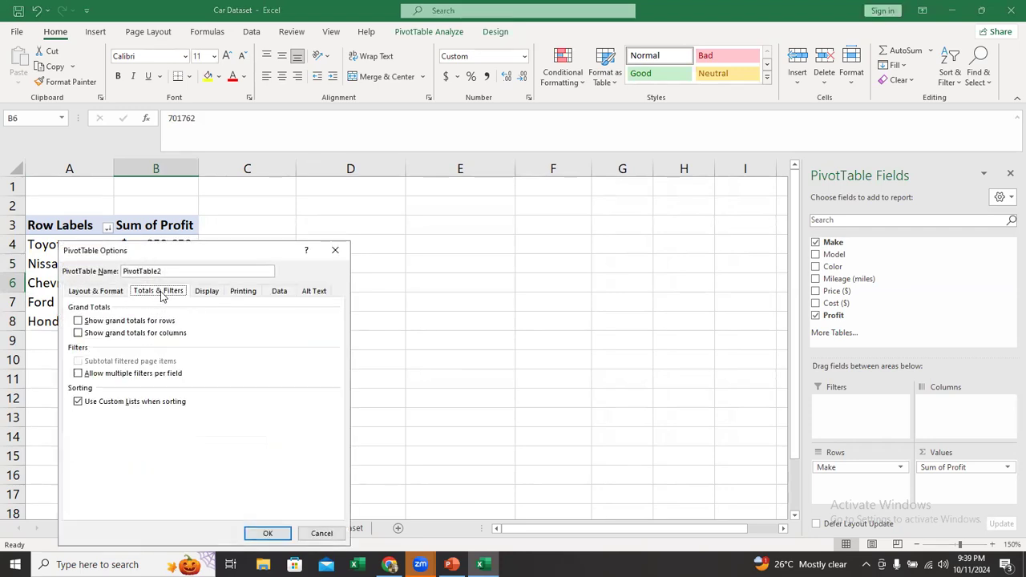
{"action": "left_click", "coordinate": [78, 321]}
{"action": "left_click", "coordinate": [79, 332]}
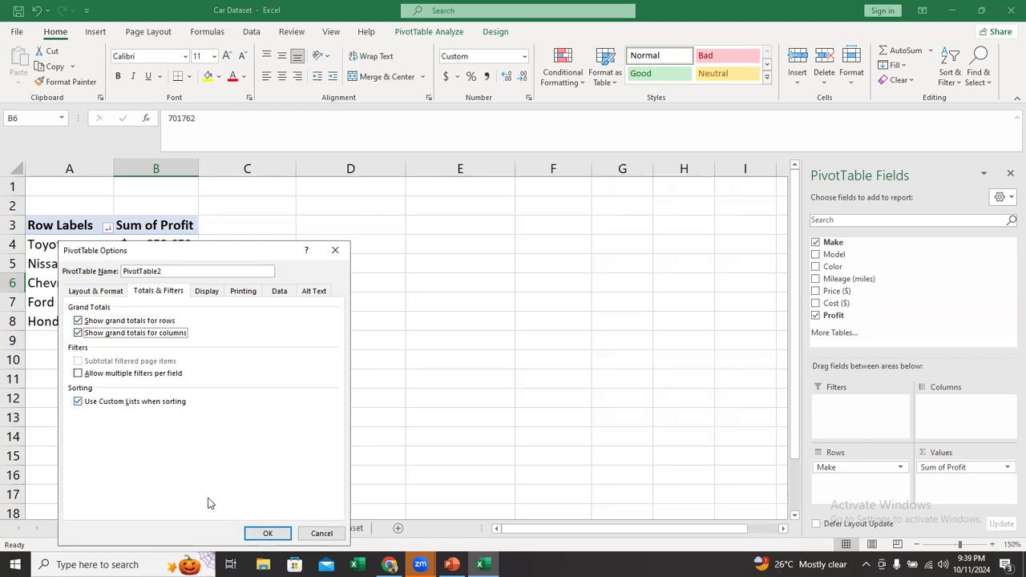
{"action": "key", "text": "Return"}
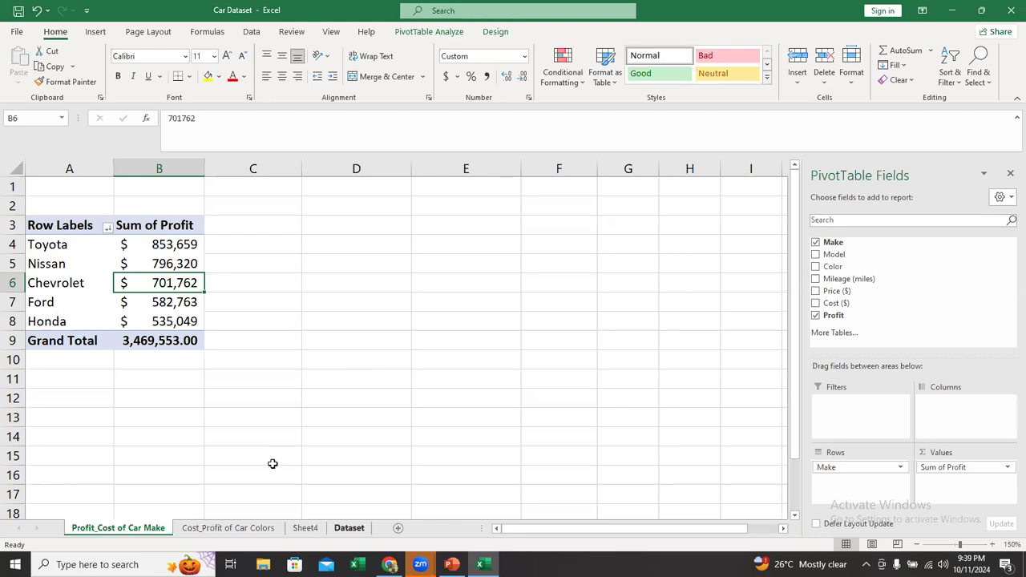
Step: Review the source records on the Dataset sheet and the pivot tables for car makes and car colors
{"action": "key", "text": "Return"}
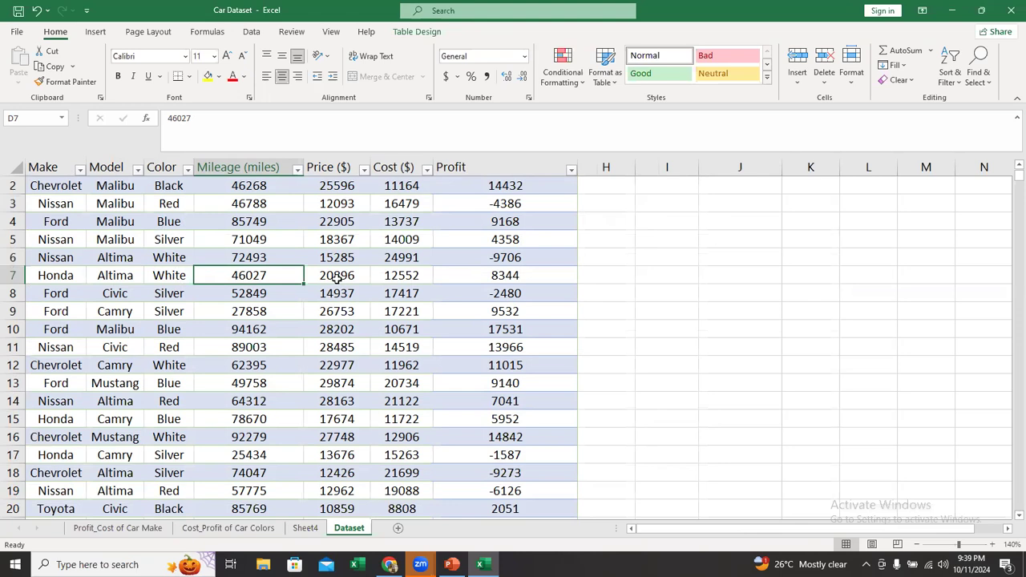
{"action": "left_click", "coordinate": [138, 528]}
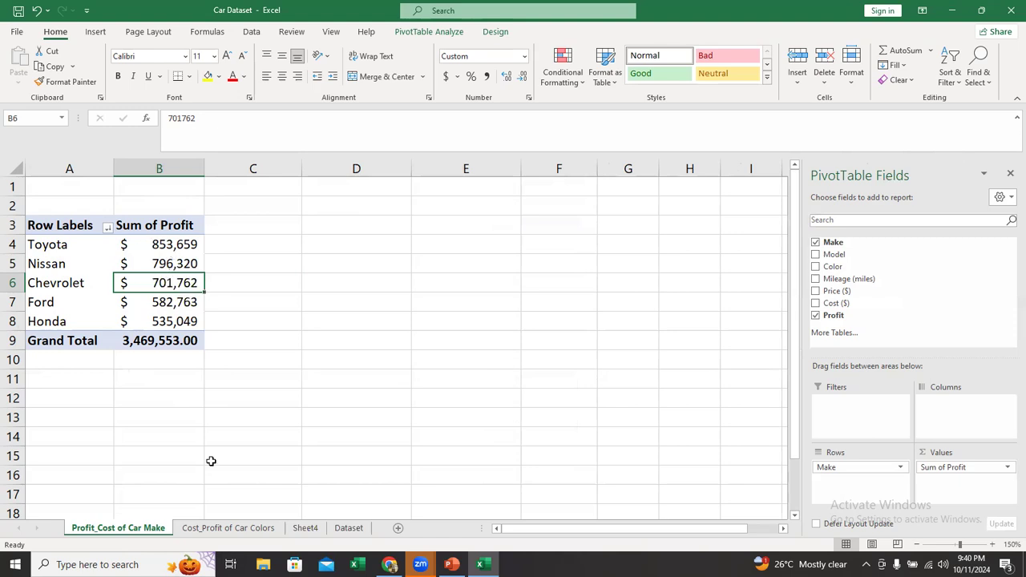
{"action": "left_click", "coordinate": [228, 527]}
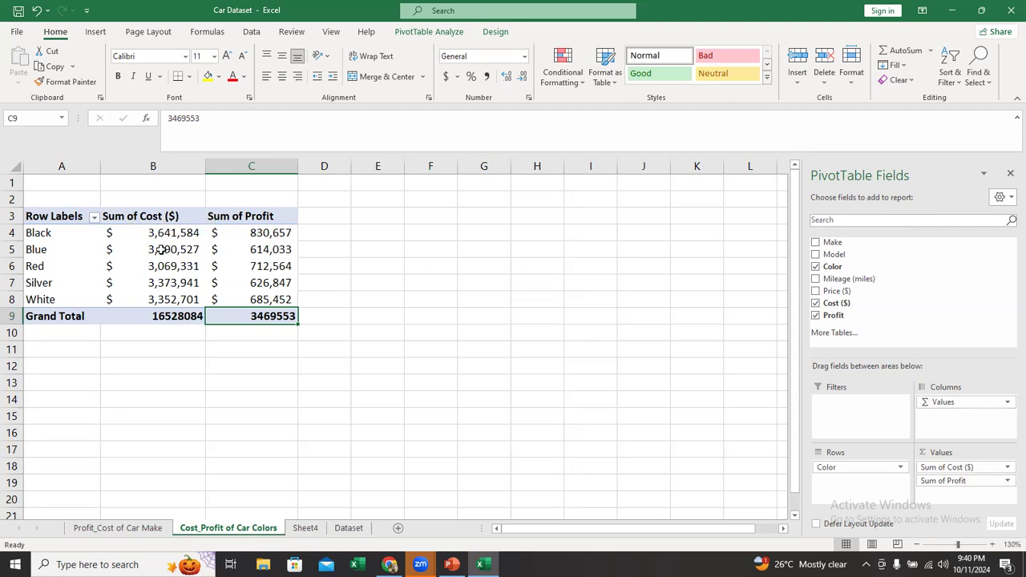
{"action": "mouse_move", "coordinate": [161, 250]}
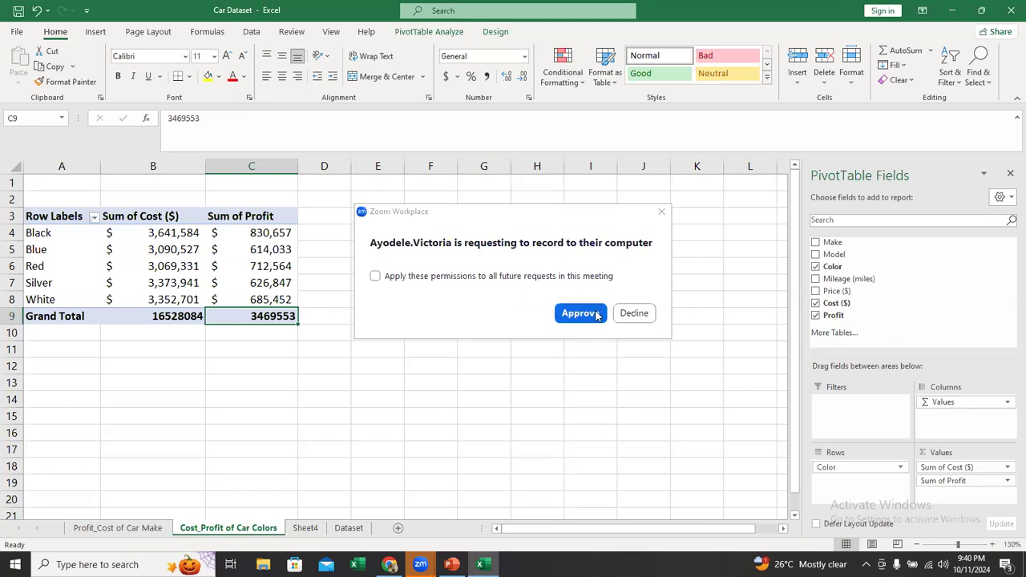
Step: Approve the participant's request to record the meeting and return to the Profit_Cost of Car Make sheet
{"action": "left_click", "coordinate": [583, 313]}
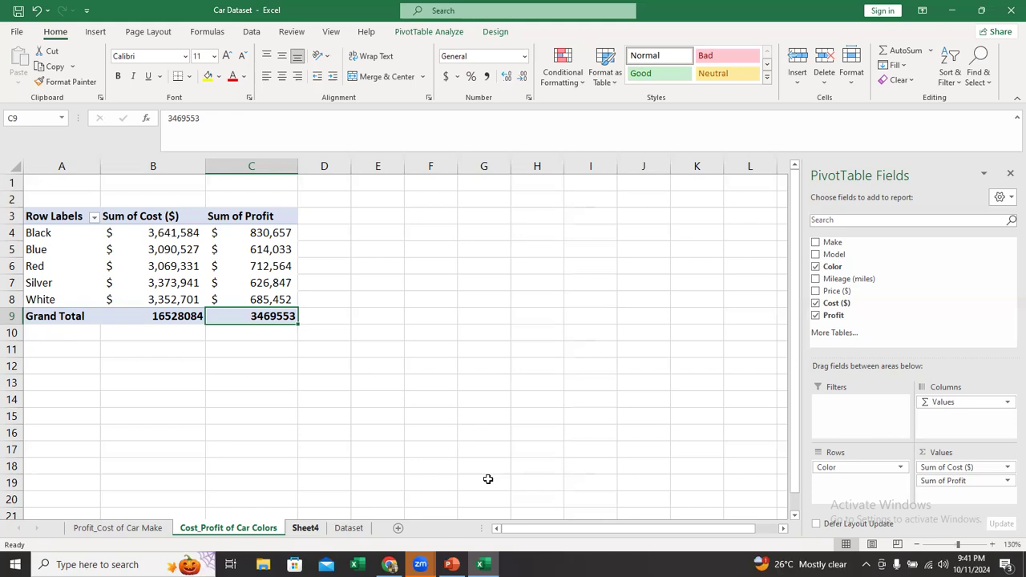
{"action": "key", "text": "ctrl+Page_Down"}
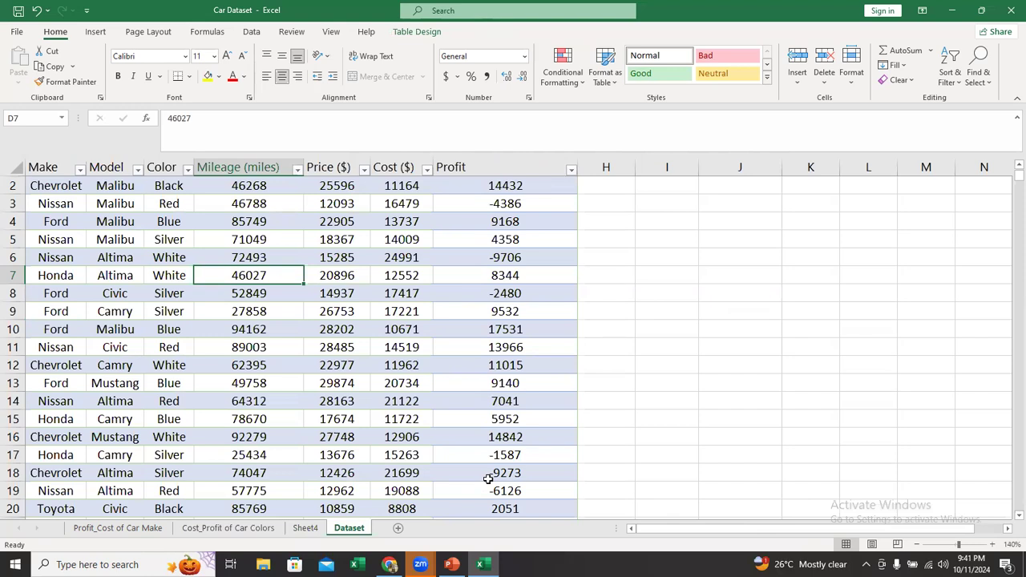
{"action": "left_click", "coordinate": [147, 531]}
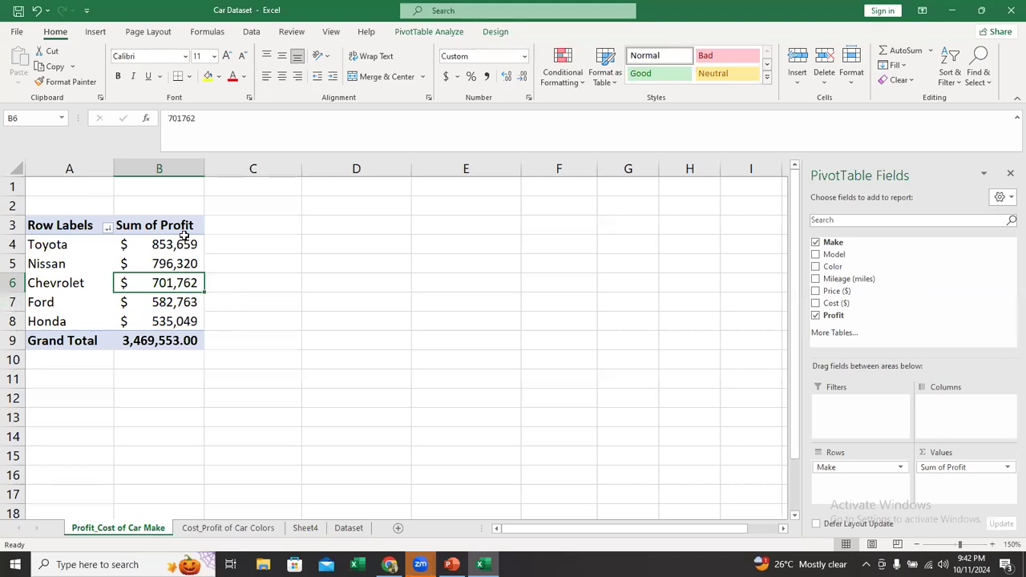
Step: Insert a clustered column pivot chart of Sum of Profit by Make and place it beside the car make pivot table
{"action": "mouse_move", "coordinate": [184, 235]}
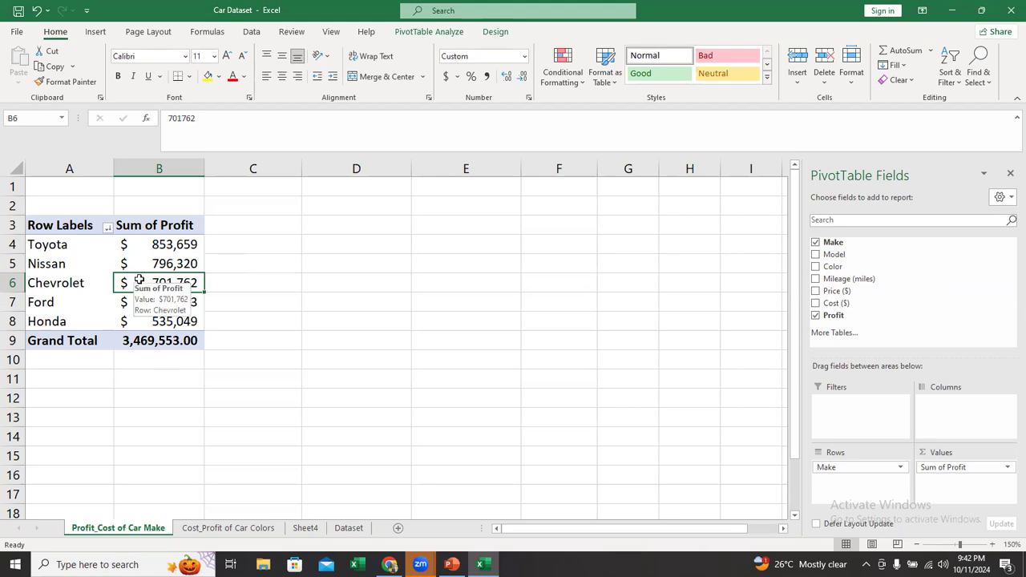
{"action": "left_click", "coordinate": [71, 249]}
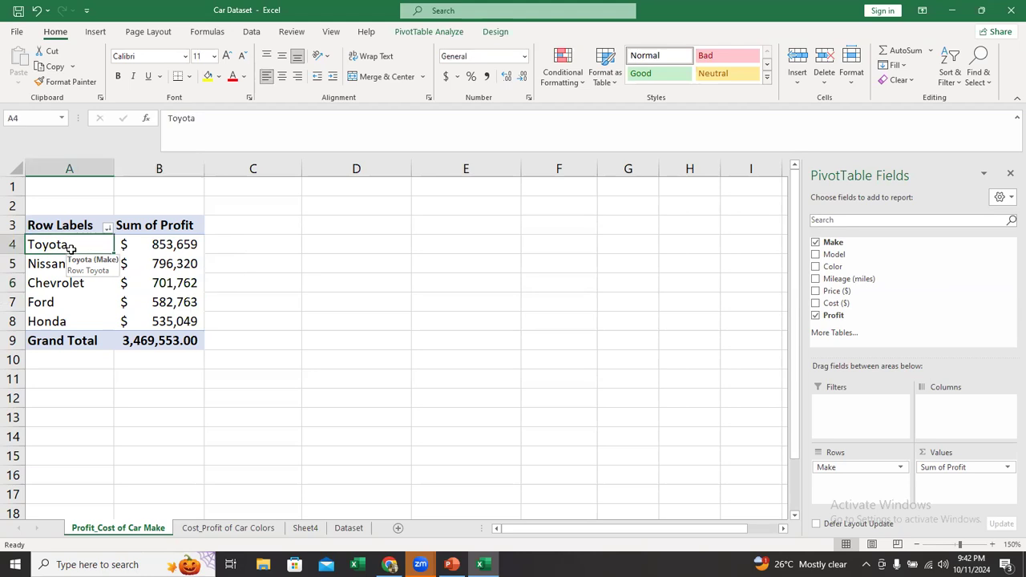
{"action": "left_click", "coordinate": [117, 290]}
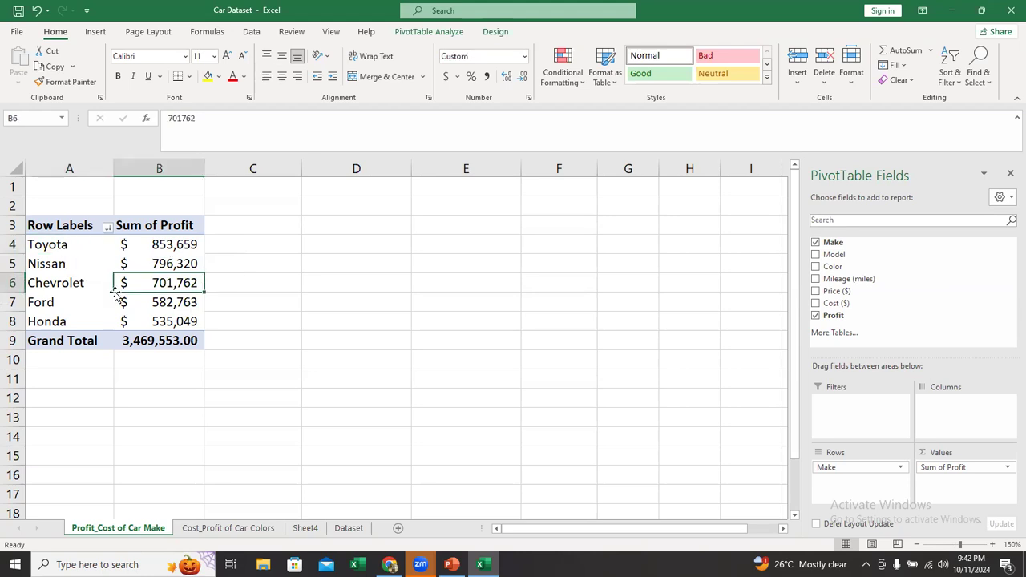
{"action": "left_click", "coordinate": [100, 284]}
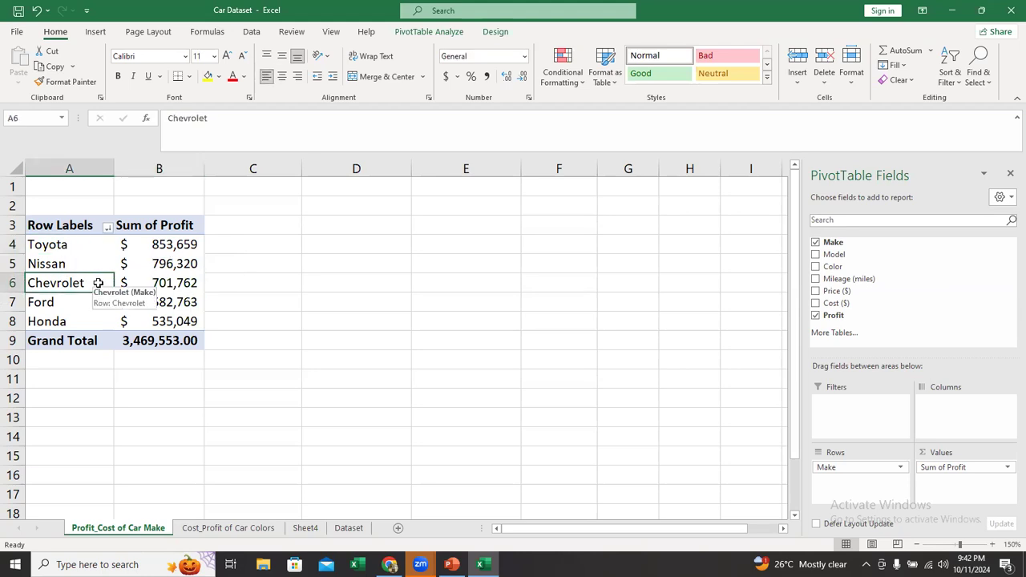
{"action": "left_click", "coordinate": [95, 33]}
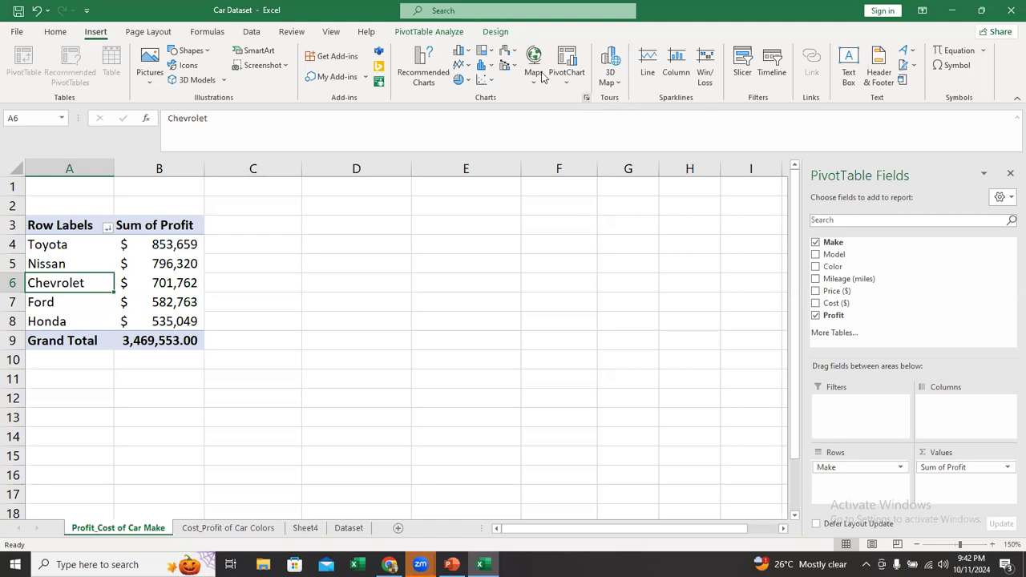
{"action": "left_click", "coordinate": [586, 97]}
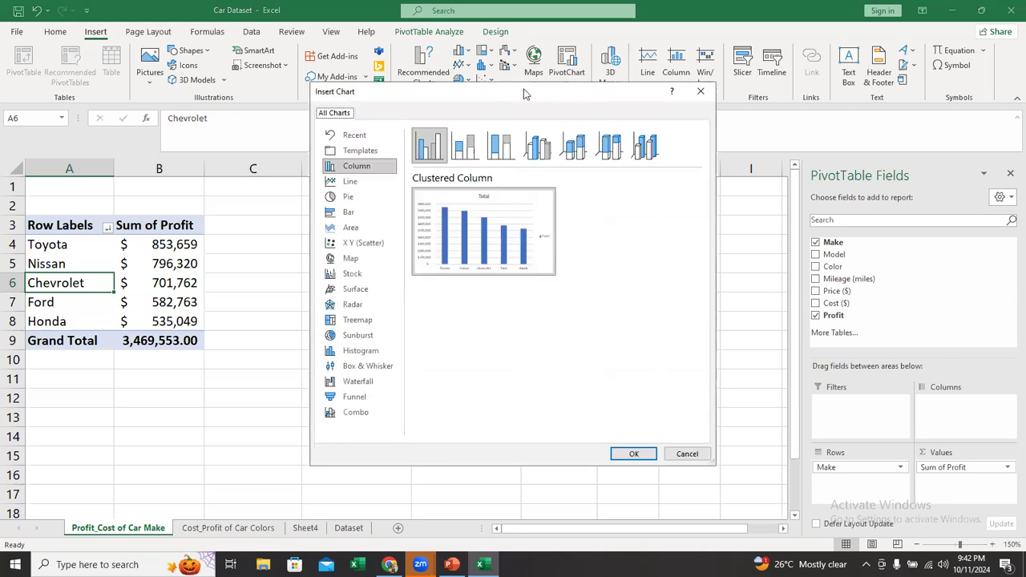
{"action": "left_click_drag", "start_coordinate": [525, 94], "coordinate": [640, 85]}
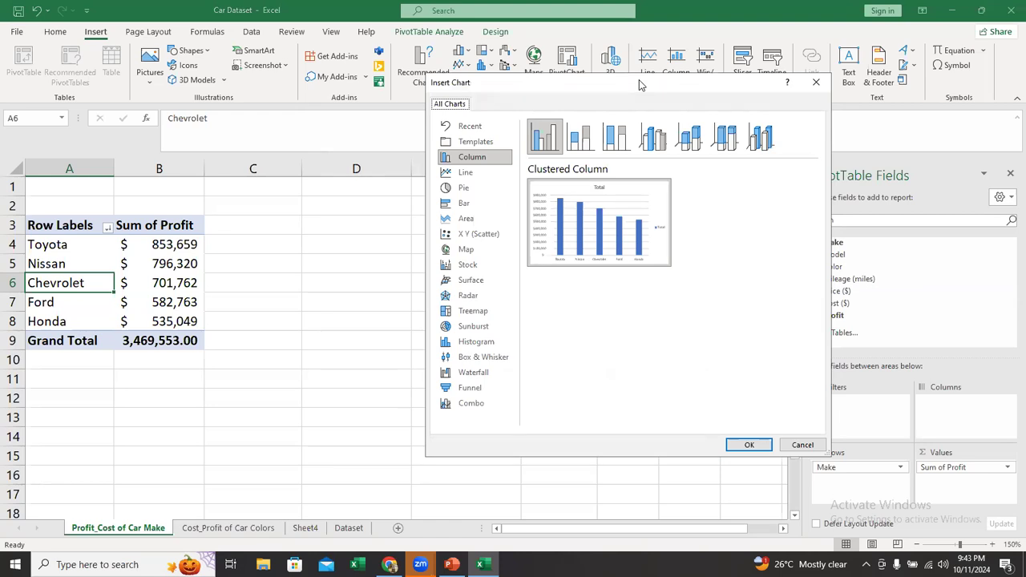
{"action": "mouse_move", "coordinate": [596, 228]}
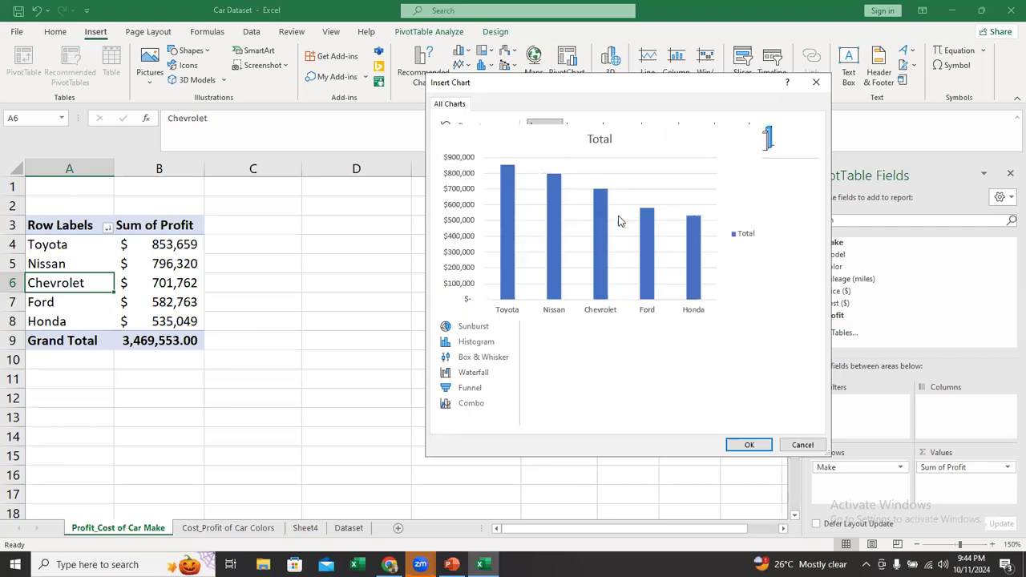
{"action": "left_click", "coordinate": [747, 446]}
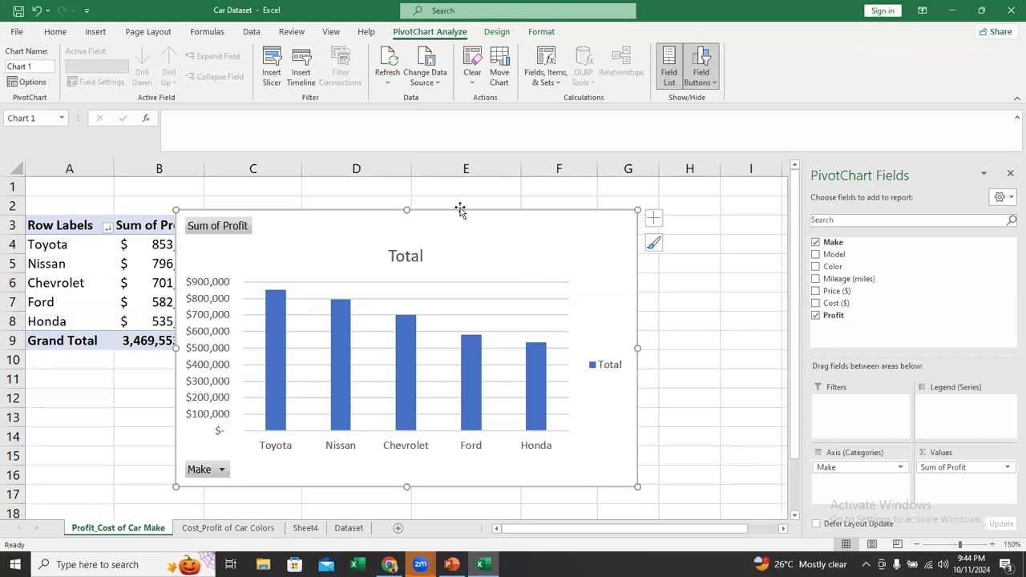
{"action": "left_click_drag", "start_coordinate": [457, 218], "coordinate": [528, 208]}
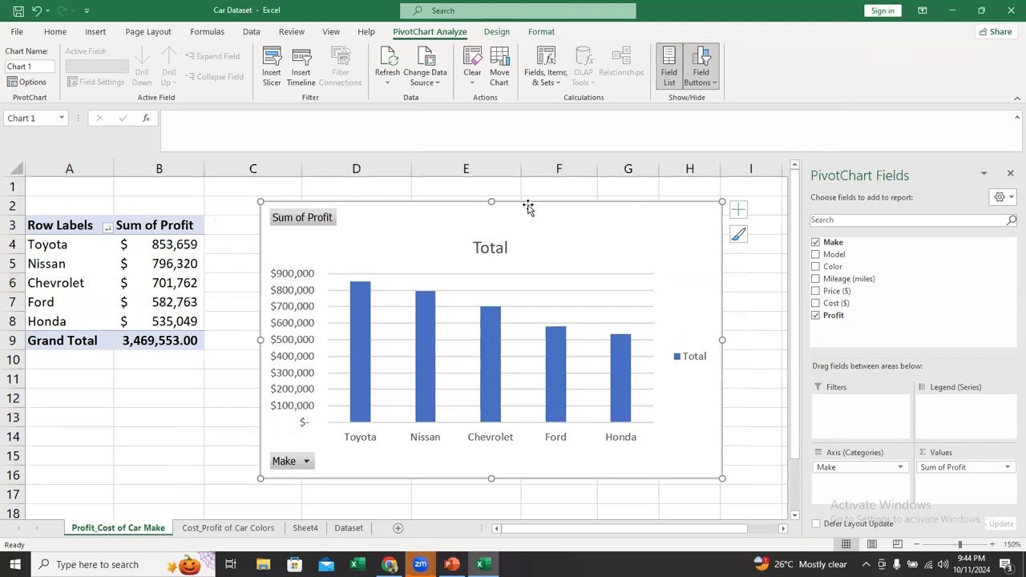
Step: Compare the source records on the Dataset sheet with the pivot chart on the Profit_Cost of Car Make sheet
{"action": "left_click", "coordinate": [348, 527]}
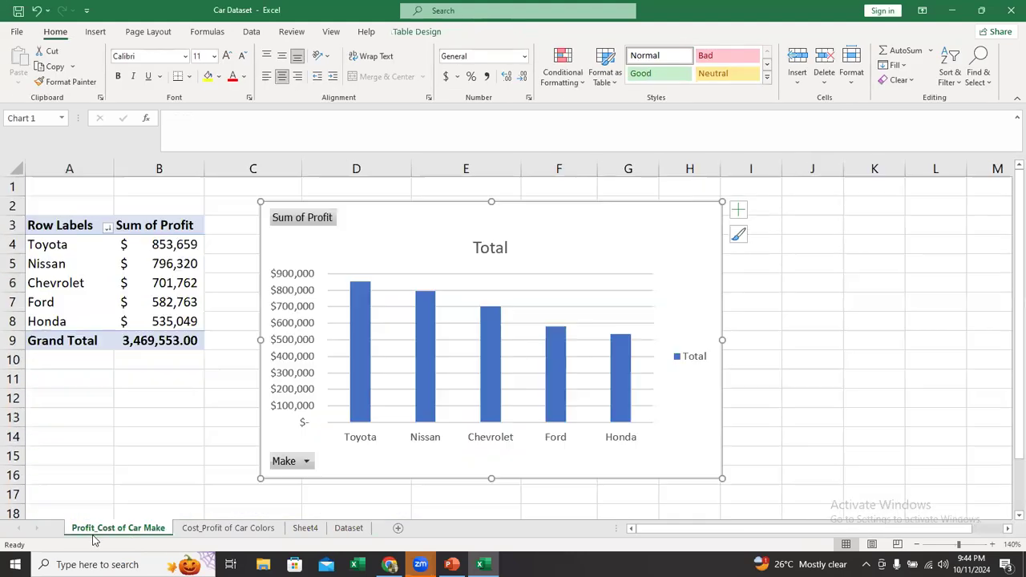
{"action": "left_click", "coordinate": [94, 533]}
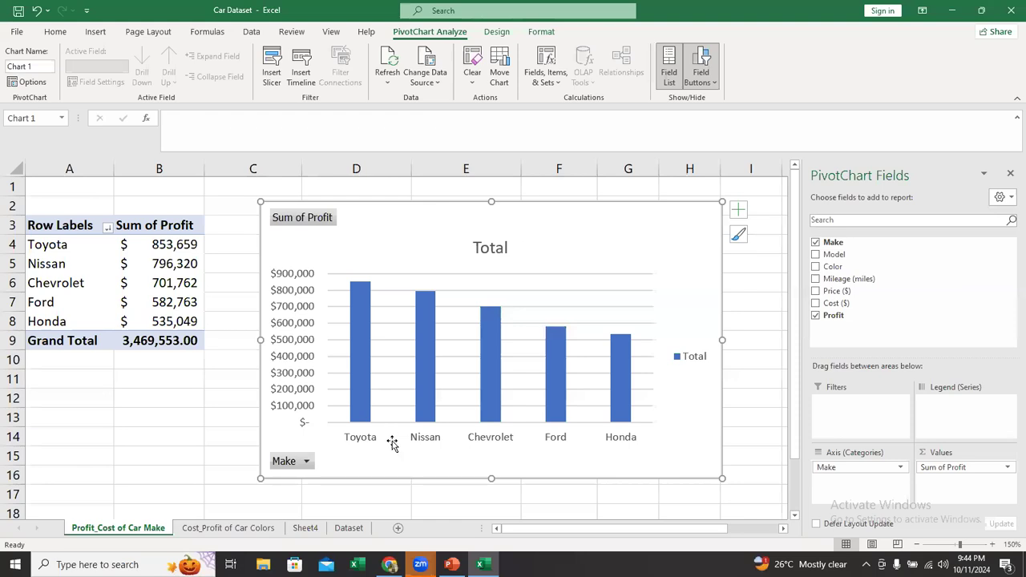
{"action": "left_click", "coordinate": [349, 528]}
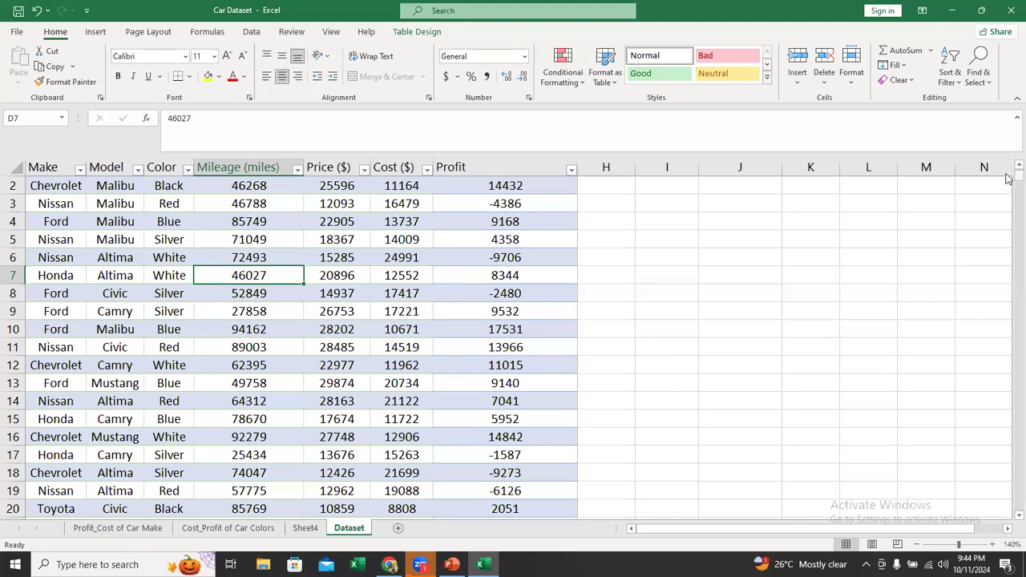
{"action": "scroll", "coordinate": [1008, 178], "scroll_direction": "down", "scroll_amount": 1}
{"action": "scroll", "coordinate": [980, 168], "scroll_direction": "up", "scroll_amount": 1}
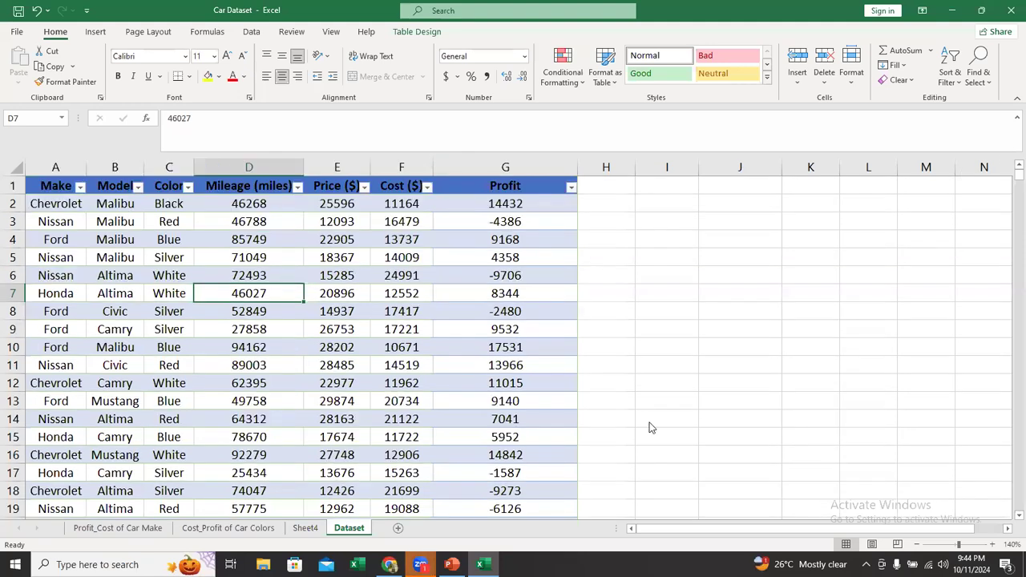
{"action": "left_click", "coordinate": [116, 529]}
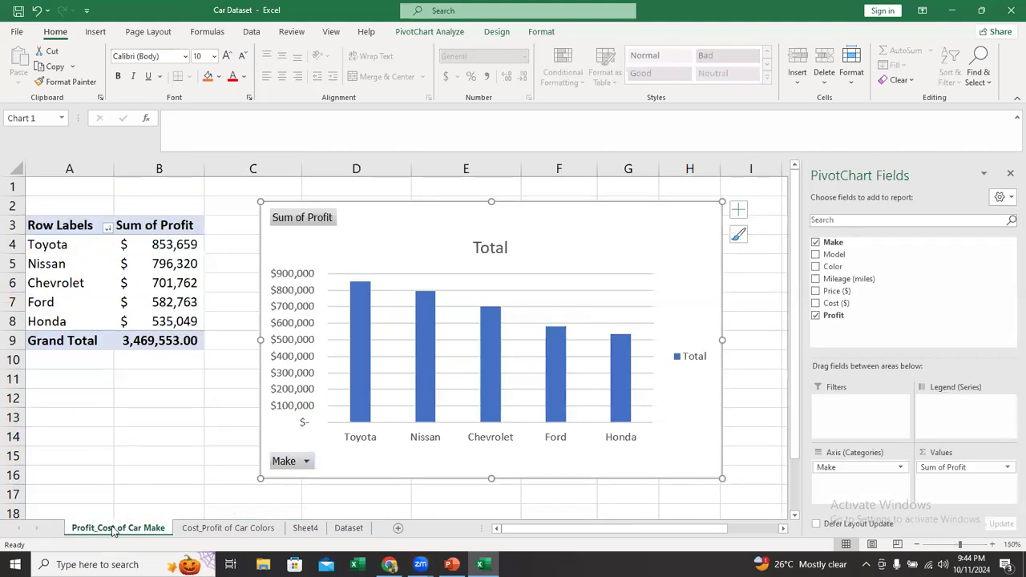
{"action": "key", "text": "ctrl+Page_Down"}
{"action": "key", "text": "ctrl+Page_Down"}
{"action": "key", "text": "ctrl+Page_Down"}
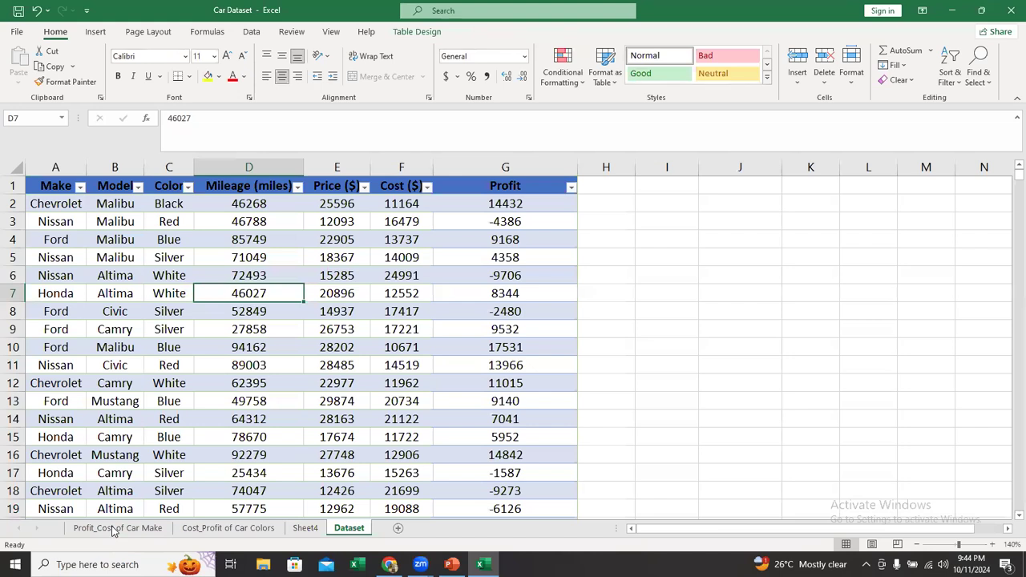
Step: Delete the clustered column pivot chart from the Profit_Cost of Car Make sheet
{"action": "left_click", "coordinate": [107, 533]}
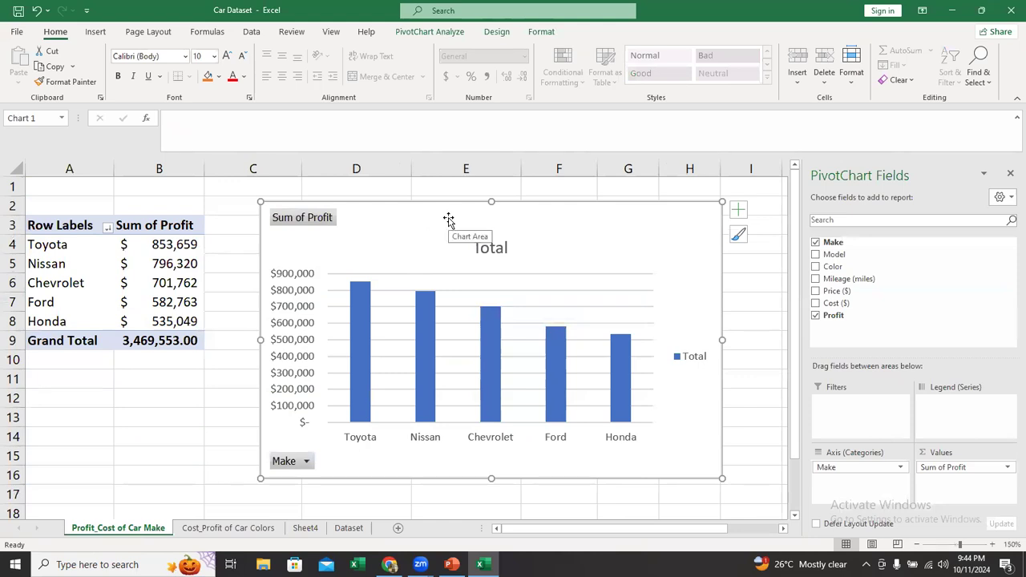
{"action": "key", "text": "Delete"}
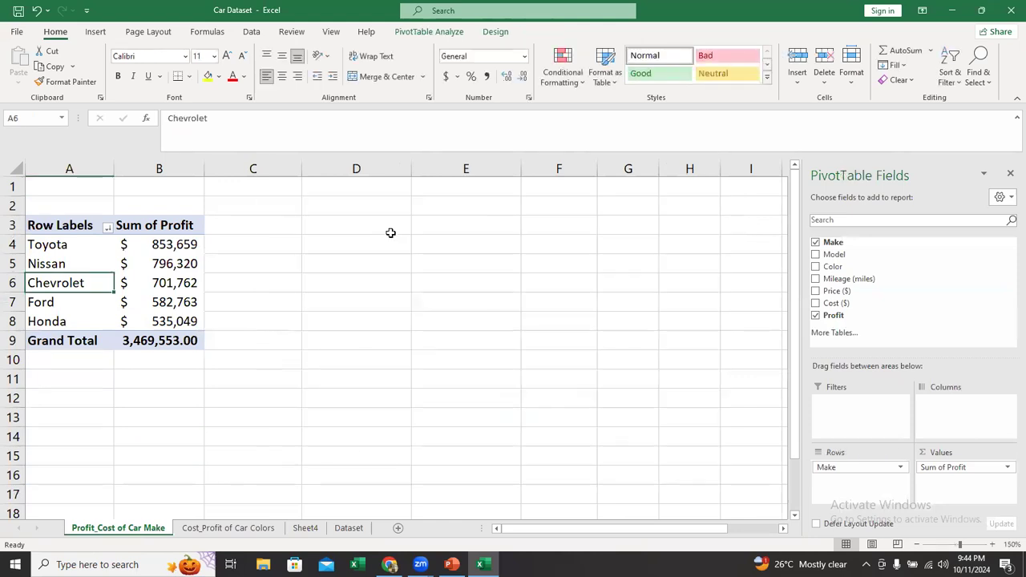
Step: Insert a clustered column pivot chart of Sum of Profit by Make and position it beside the pivot table
{"action": "mouse_move", "coordinate": [127, 258]}
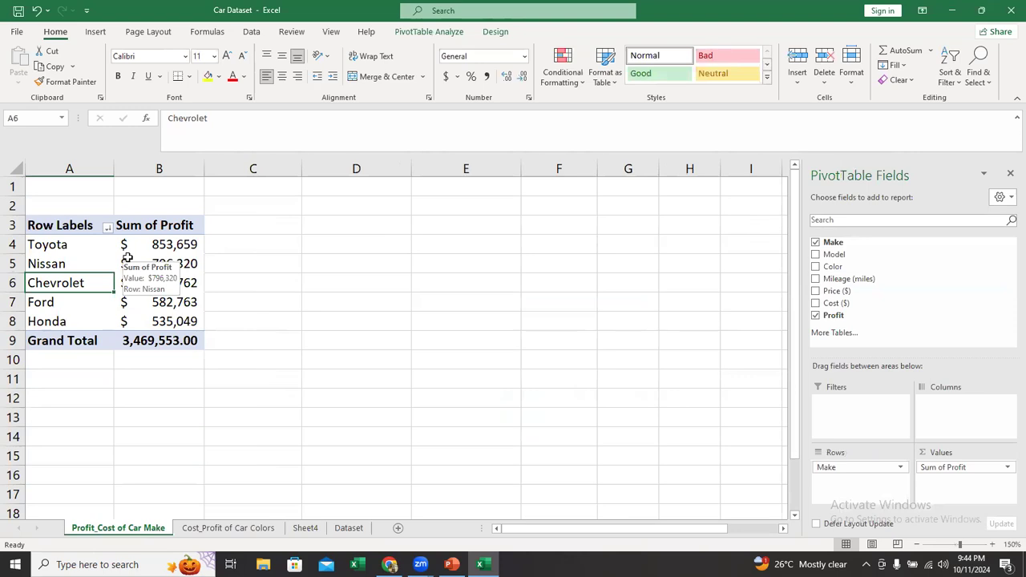
{"action": "left_click", "coordinate": [149, 251]}
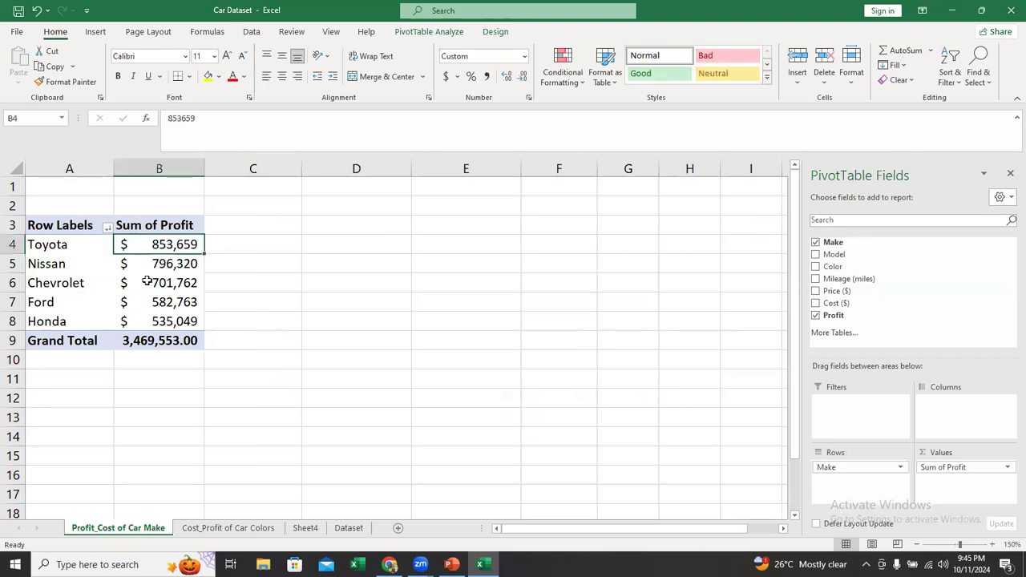
{"action": "mouse_move", "coordinate": [146, 282]}
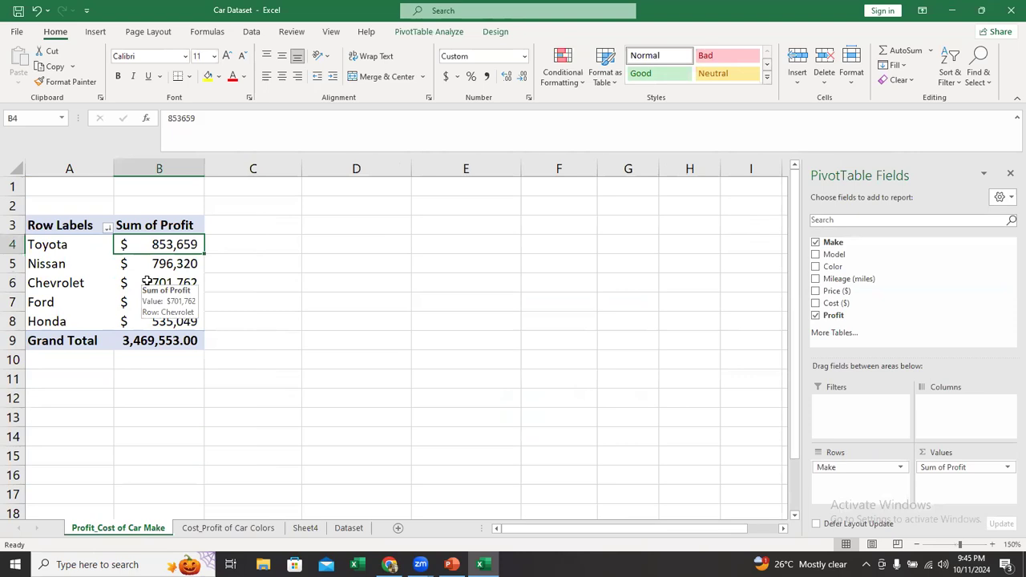
{"action": "left_click", "coordinate": [147, 282]}
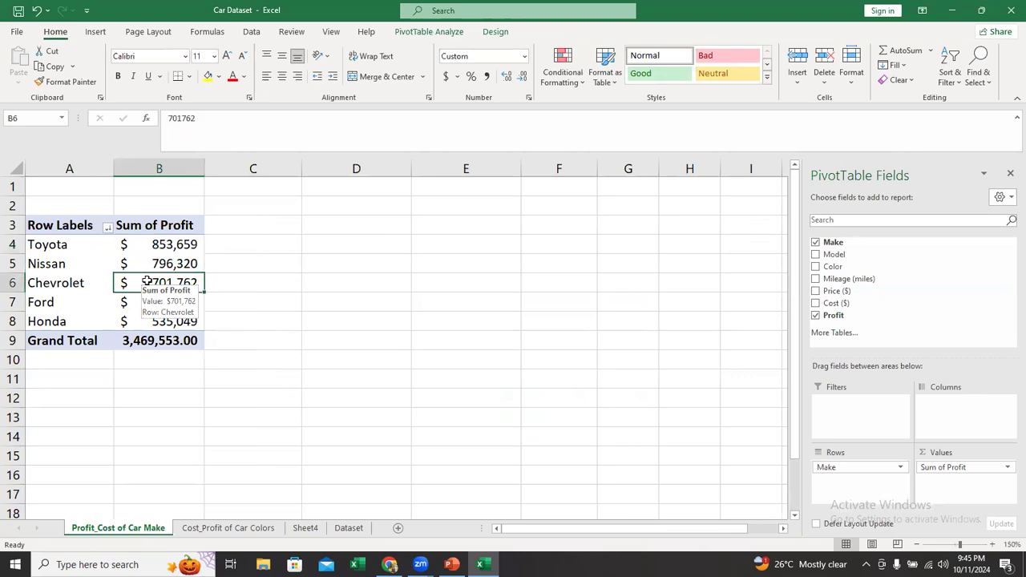
{"action": "left_click", "coordinate": [96, 36]}
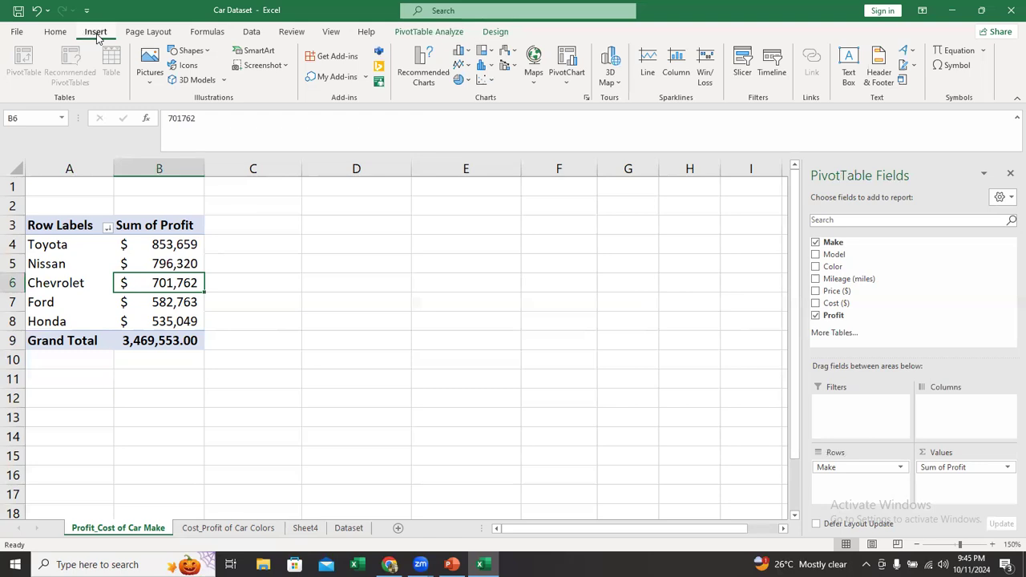
{"action": "left_click", "coordinate": [588, 98]}
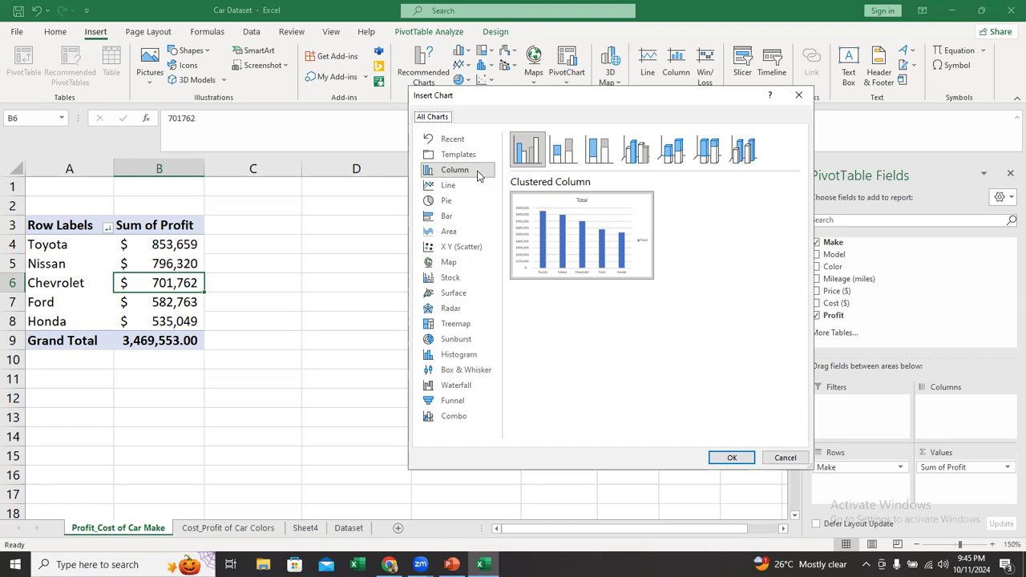
{"action": "mouse_move", "coordinate": [555, 205]}
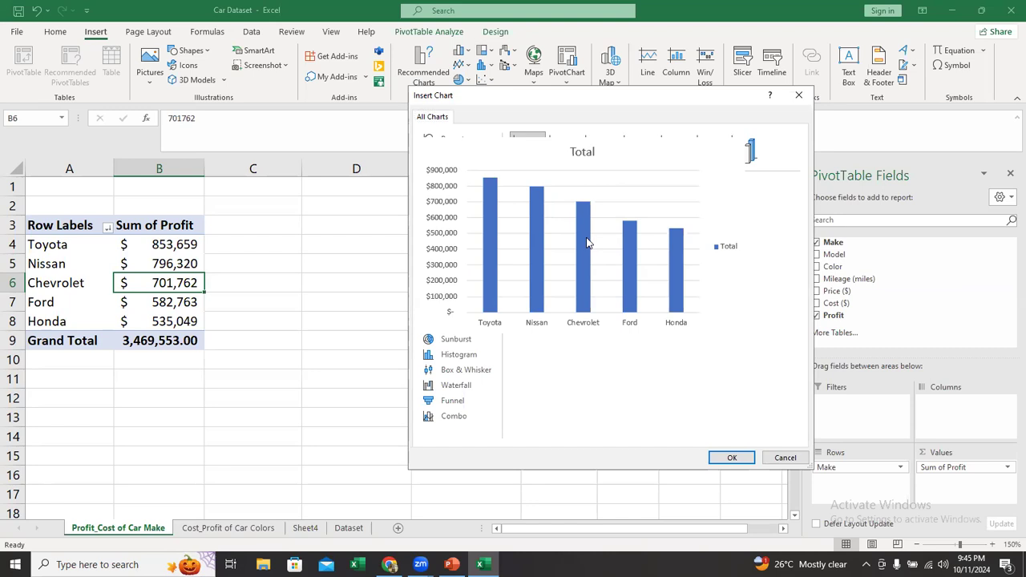
{"action": "left_click", "coordinate": [728, 458]}
{"action": "left_click_drag", "start_coordinate": [481, 231], "coordinate": [588, 218]}
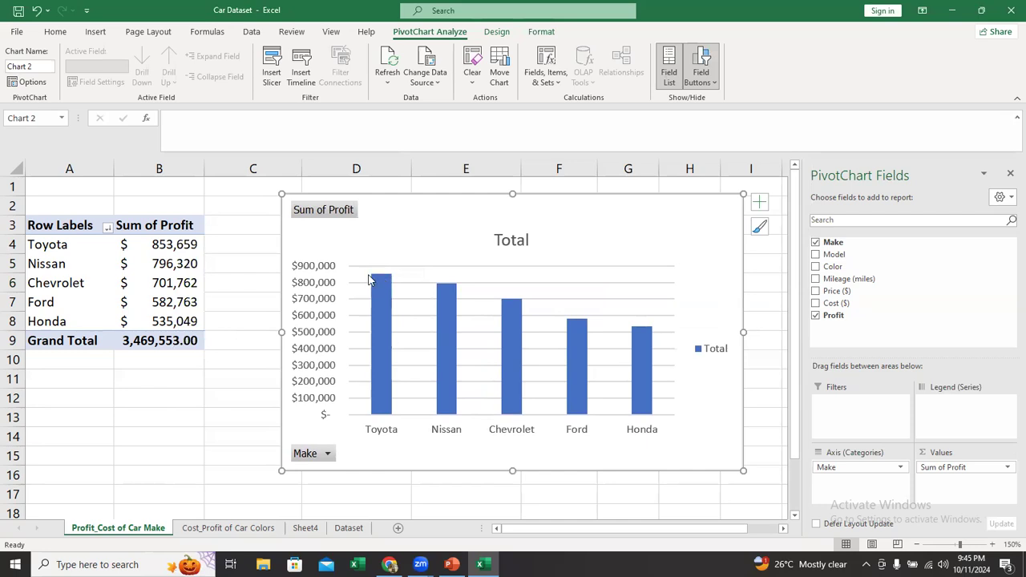
Step: Examine the profit chart's value axis and make columns against the Sum of Profit figures in the pivot table
{"action": "left_click", "coordinate": [309, 275]}
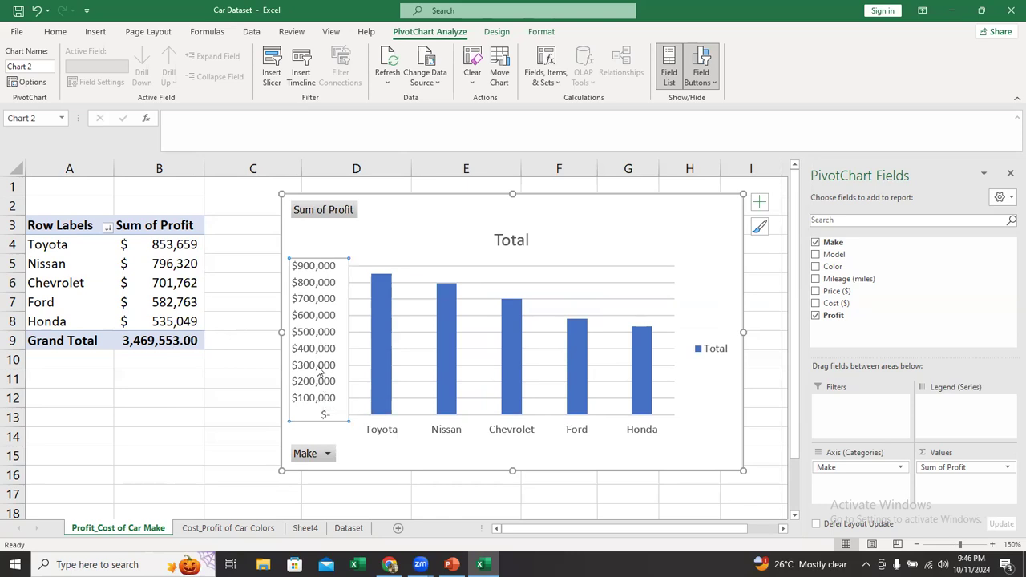
{"action": "mouse_move", "coordinate": [380, 287]}
{"action": "mouse_move", "coordinate": [638, 346]}
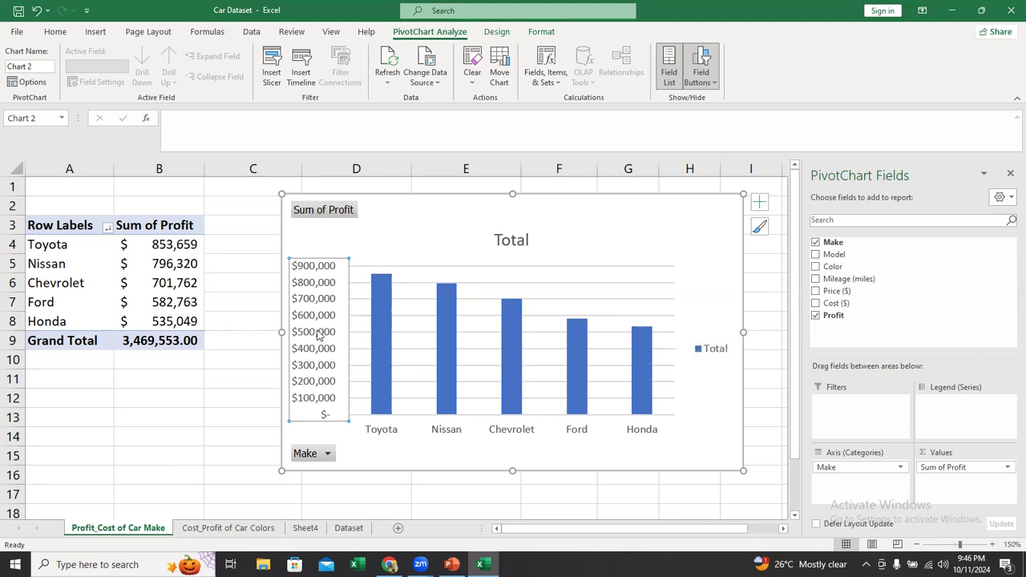
{"action": "left_click", "coordinate": [163, 321]}
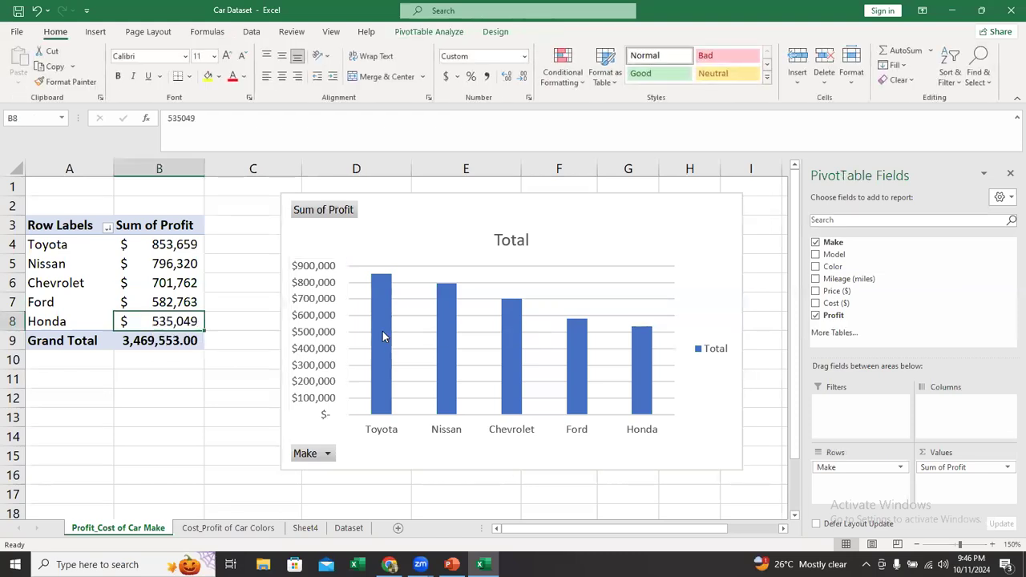
{"action": "mouse_move", "coordinate": [383, 335]}
{"action": "left_click", "coordinate": [994, 546]}
{"action": "left_click", "coordinate": [994, 546]}
{"action": "left_click", "coordinate": [994, 546]}
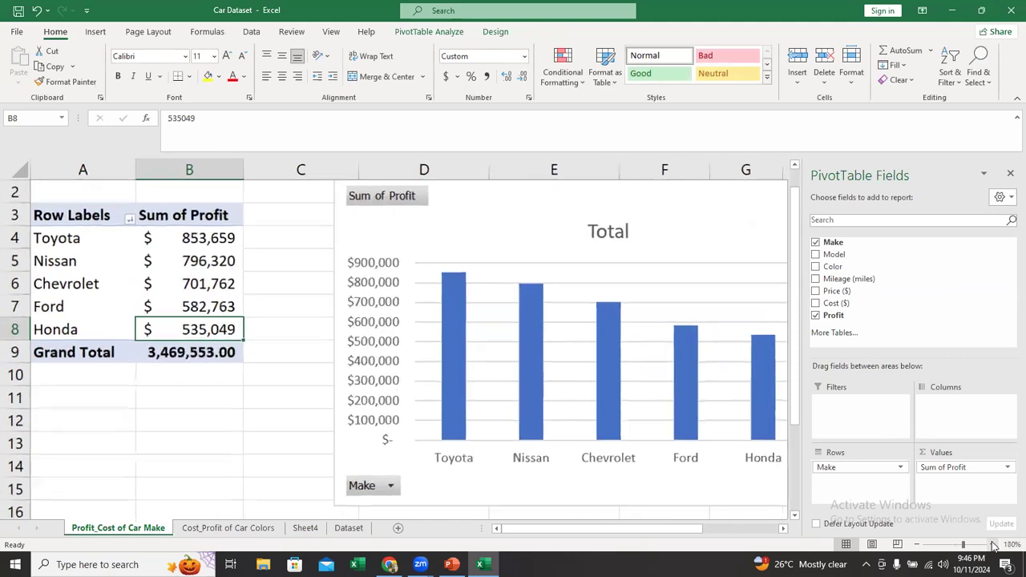
{"action": "mouse_move", "coordinate": [455, 303]}
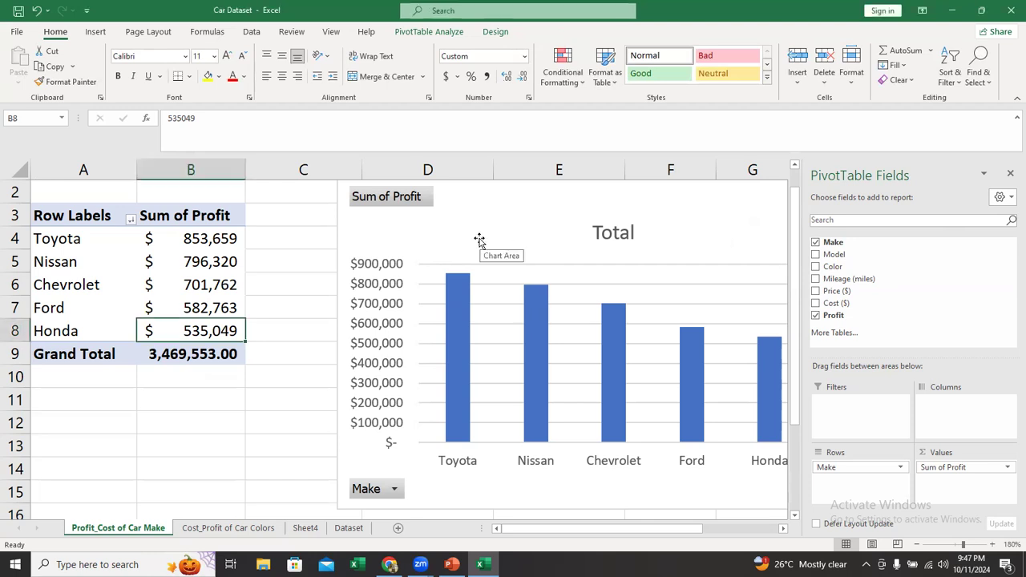
Step: Delete the Sum of Profit pivot chart and return to the car make pivot table
{"action": "left_click", "coordinate": [465, 211]}
{"action": "key", "text": "Delete"}
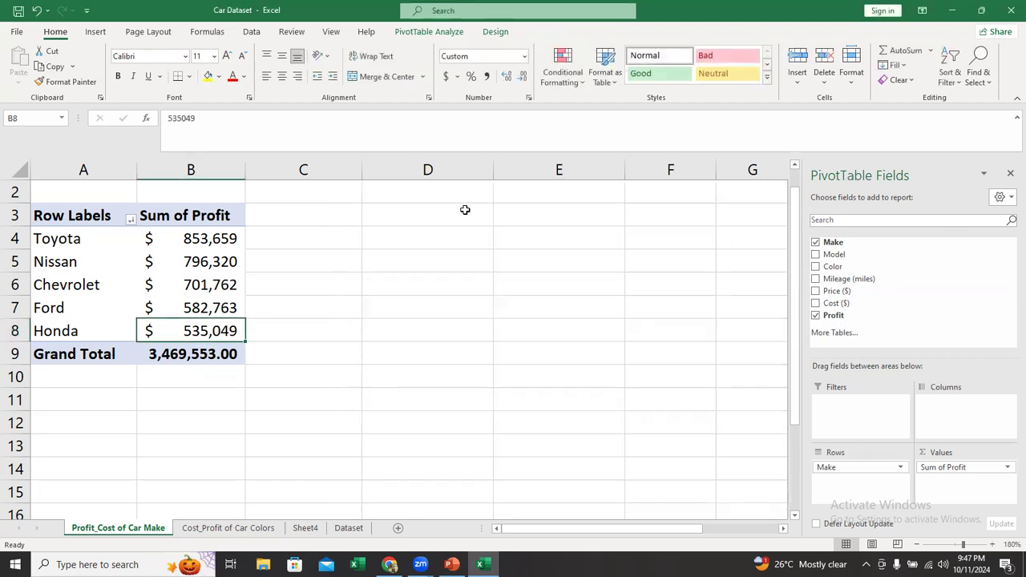
{"action": "left_click", "coordinate": [125, 284]}
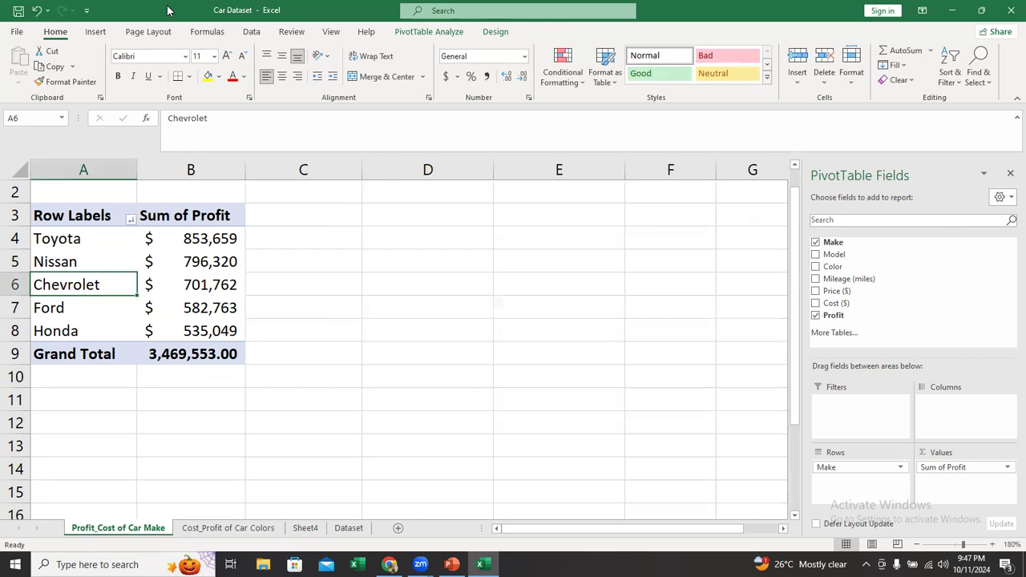
{"action": "left_click", "coordinate": [917, 545]}
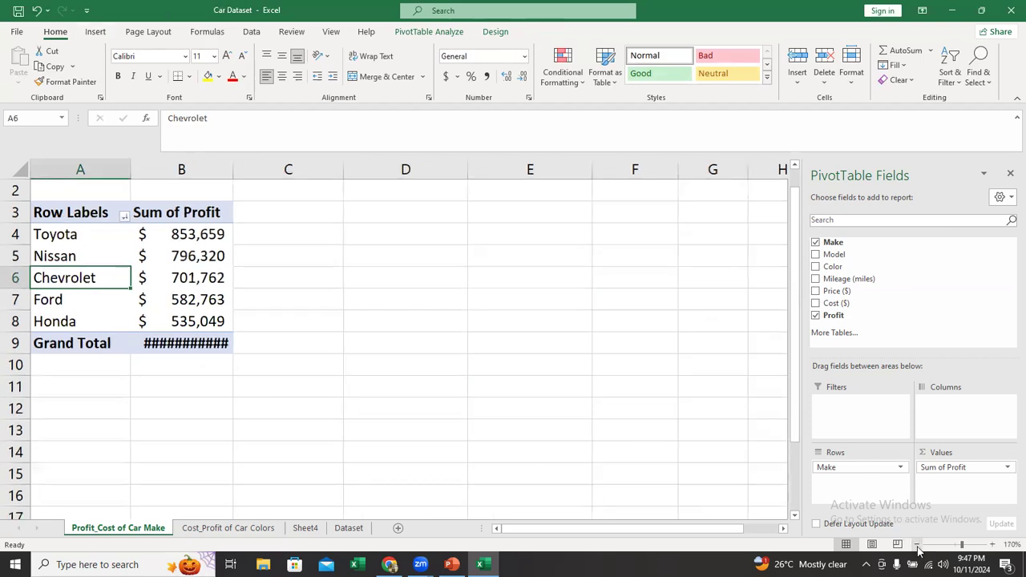
{"action": "left_click", "coordinate": [918, 546]}
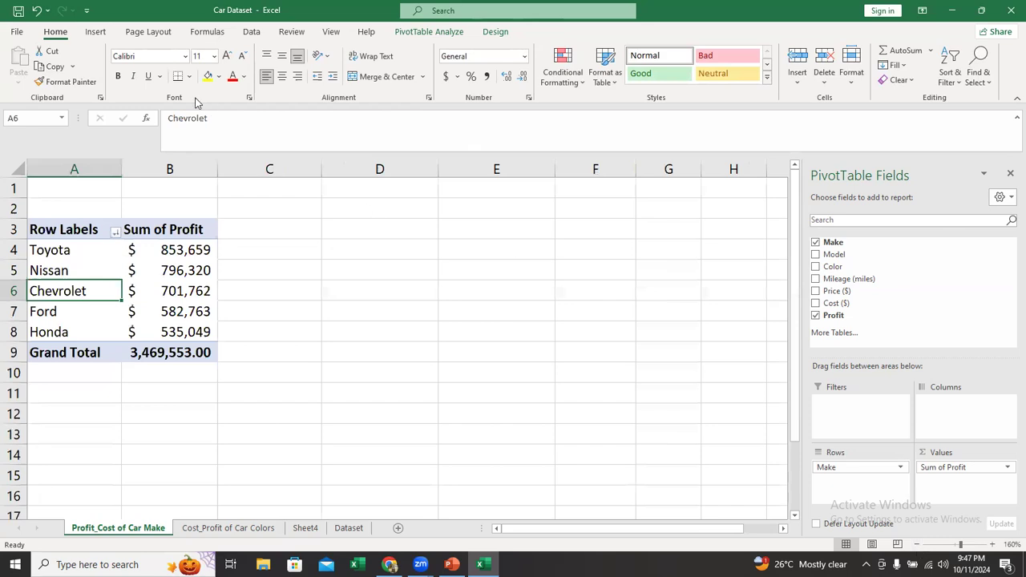
{"action": "left_click", "coordinate": [94, 32]}
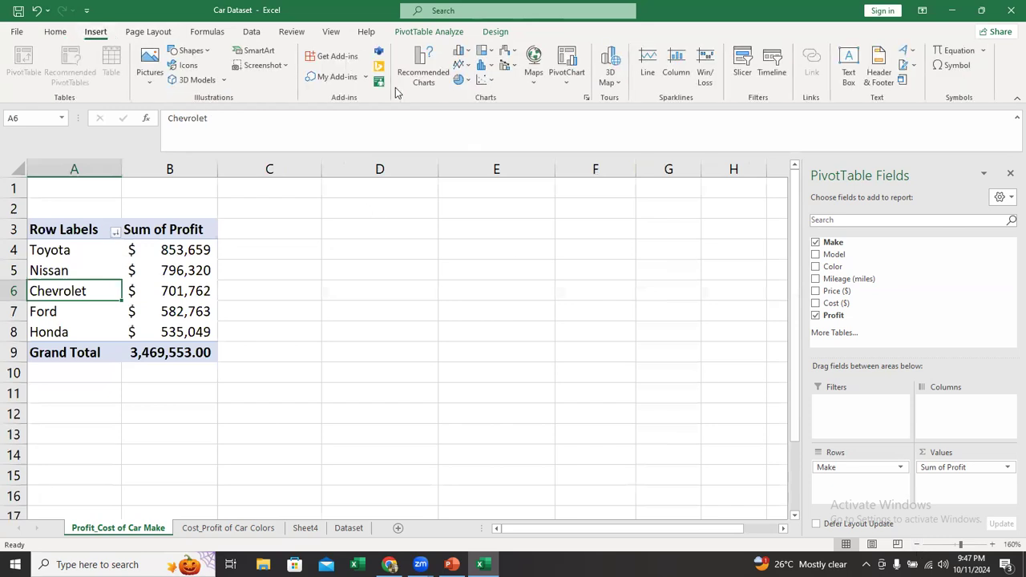
{"action": "left_click", "coordinate": [586, 99]}
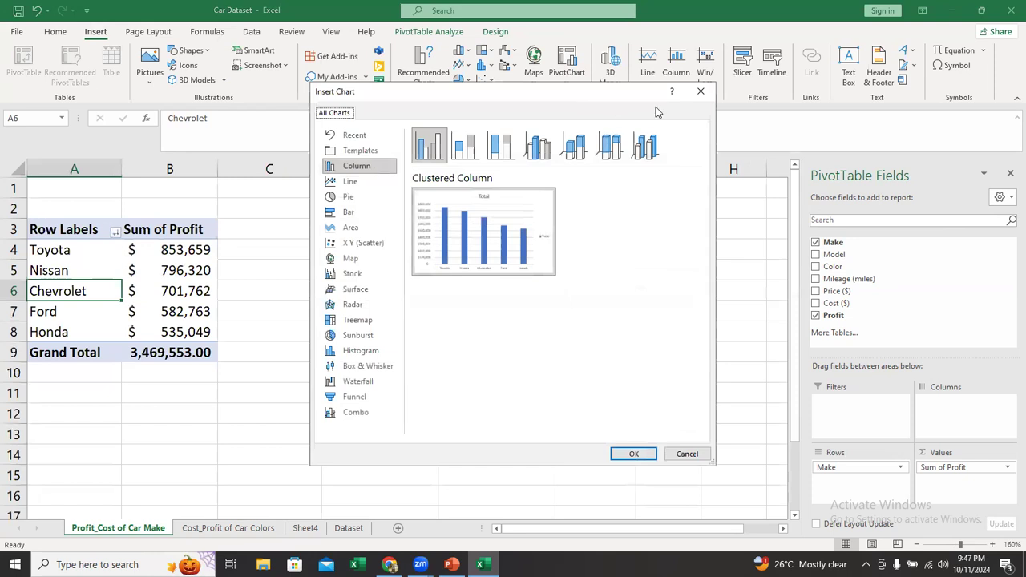
{"action": "left_click", "coordinate": [701, 94]}
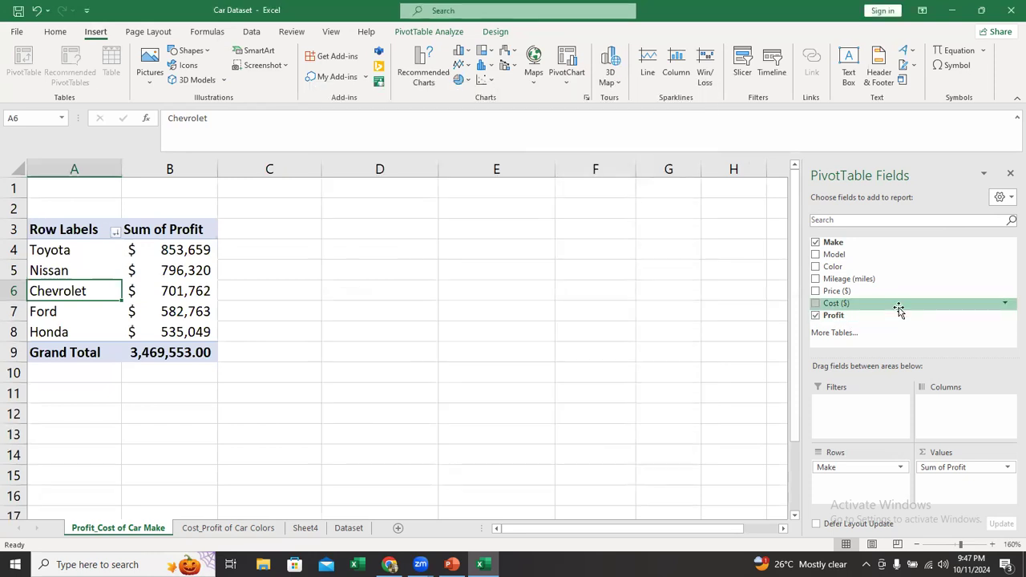
Step: Replace Sum of Profit in the car make pivot table's values with Sum of Cost ($) and Sum of Price ($)
{"action": "left_click_drag", "start_coordinate": [897, 304], "coordinate": [957, 494]}
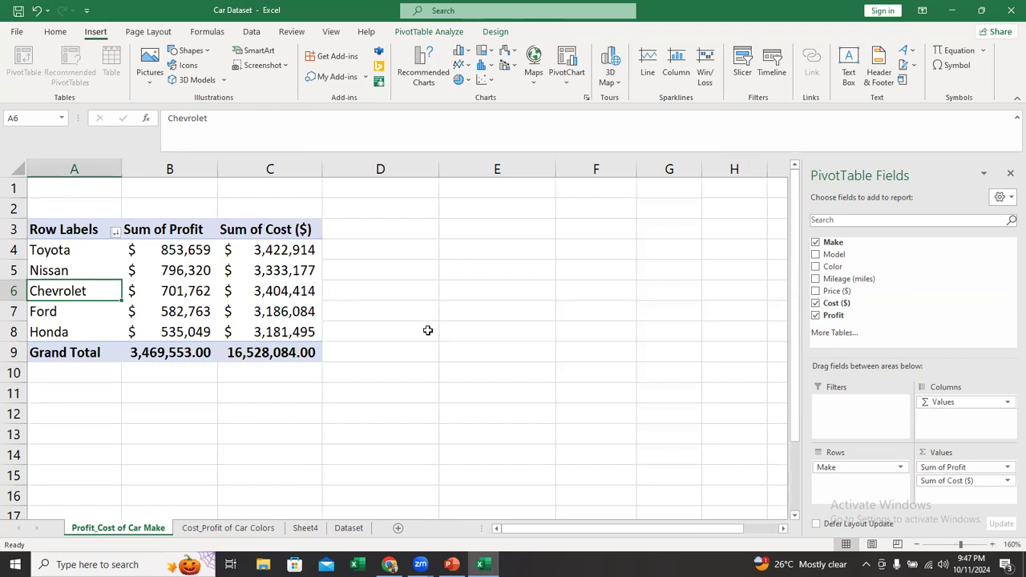
{"action": "left_click", "coordinate": [954, 470]}
{"action": "left_click_drag", "start_coordinate": [954, 469], "coordinate": [939, 491]}
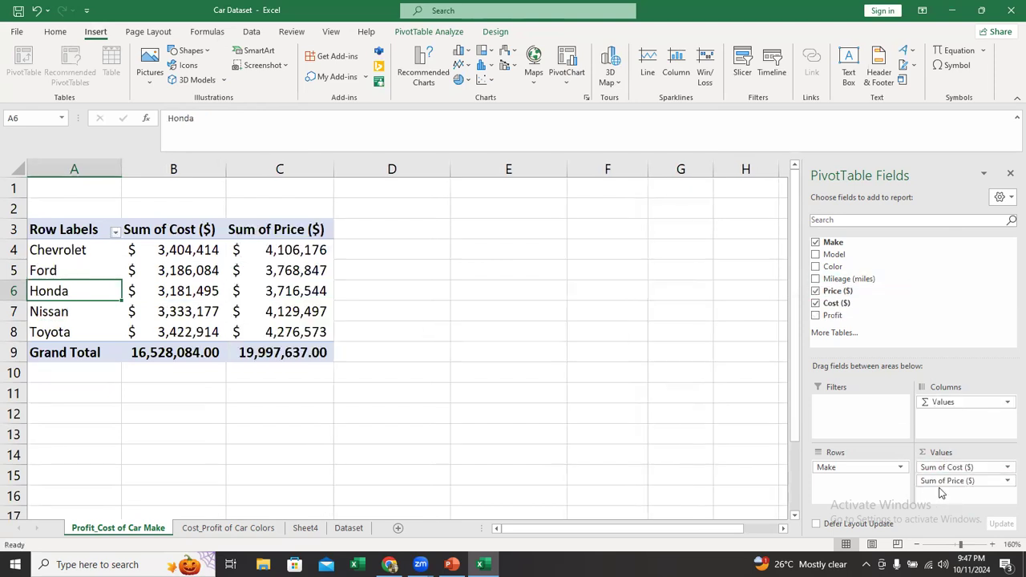
Step: Insert a clustered column pivot chart of cost and price by Make, placed clear of the pivot table, and hide the field list
{"action": "left_click", "coordinate": [584, 98]}
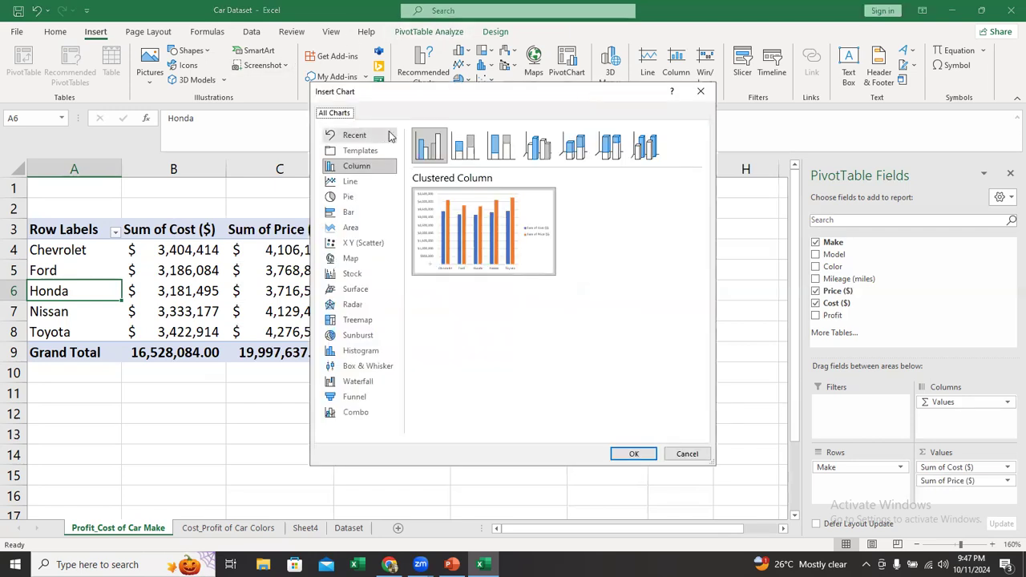
{"action": "mouse_move", "coordinate": [494, 238]}
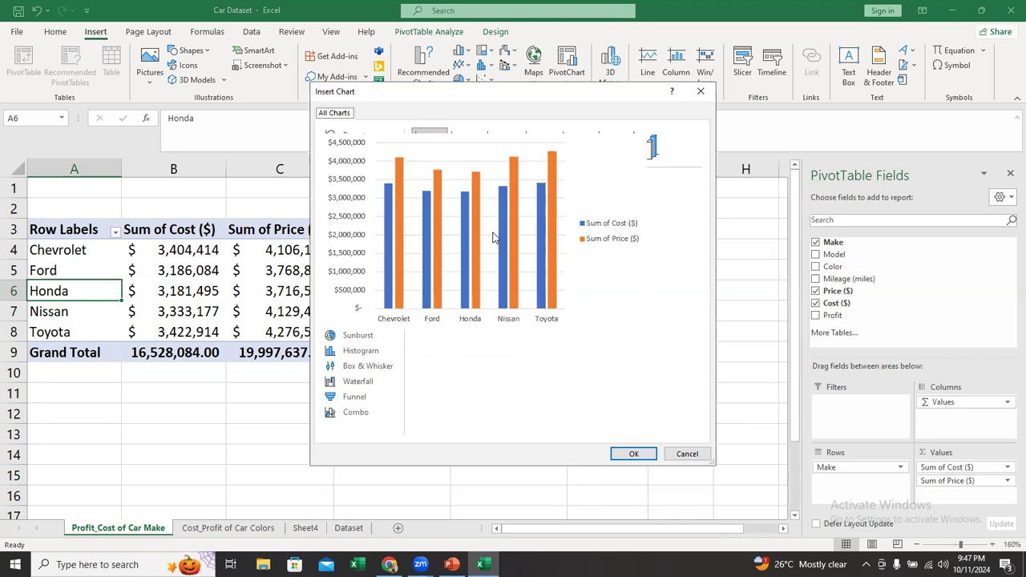
{"action": "left_click", "coordinate": [634, 454]}
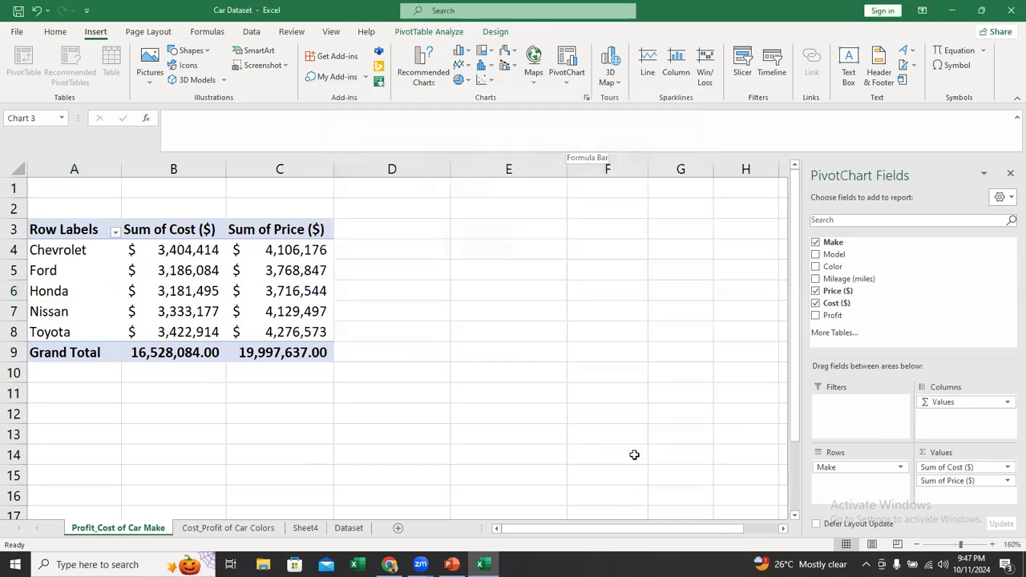
{"action": "left_click_drag", "start_coordinate": [506, 222], "coordinate": [593, 219]}
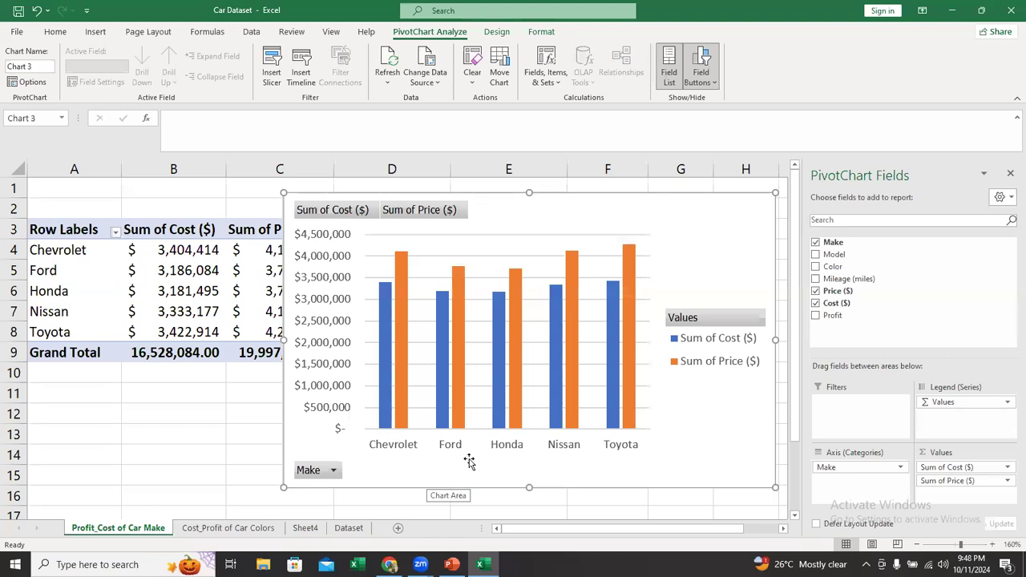
{"action": "left_click", "coordinate": [1011, 173]}
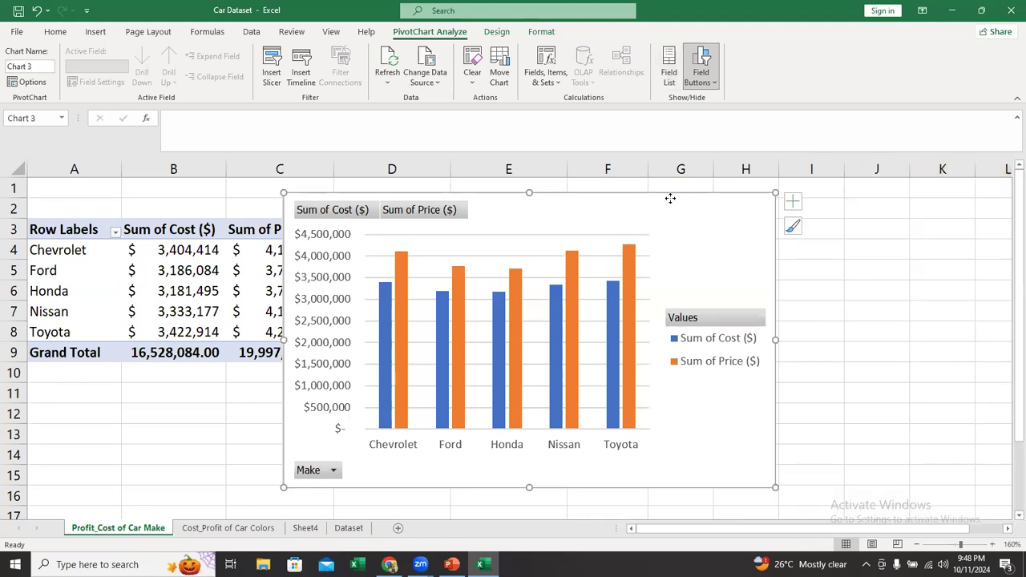
{"action": "left_click_drag", "start_coordinate": [625, 202], "coordinate": [753, 197]}
Step: Compare the Sum of Cost ($) and Sum of Price ($) values in the pivot table with the chart's columns for each make
{"action": "left_click", "coordinate": [190, 257]}
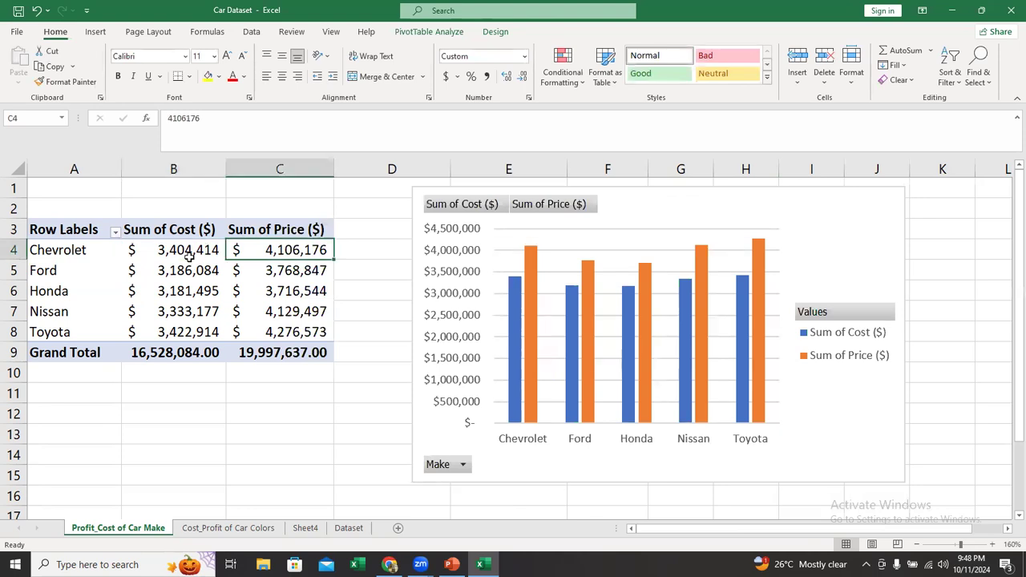
{"action": "key", "text": "Right"}
{"action": "left_click", "coordinate": [672, 199]}
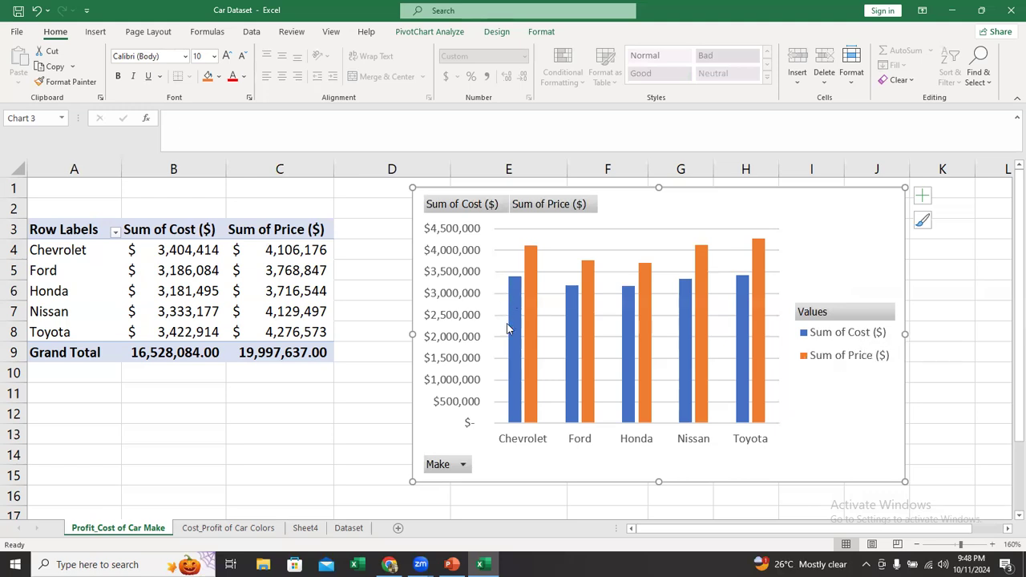
{"action": "mouse_move", "coordinate": [524, 304]}
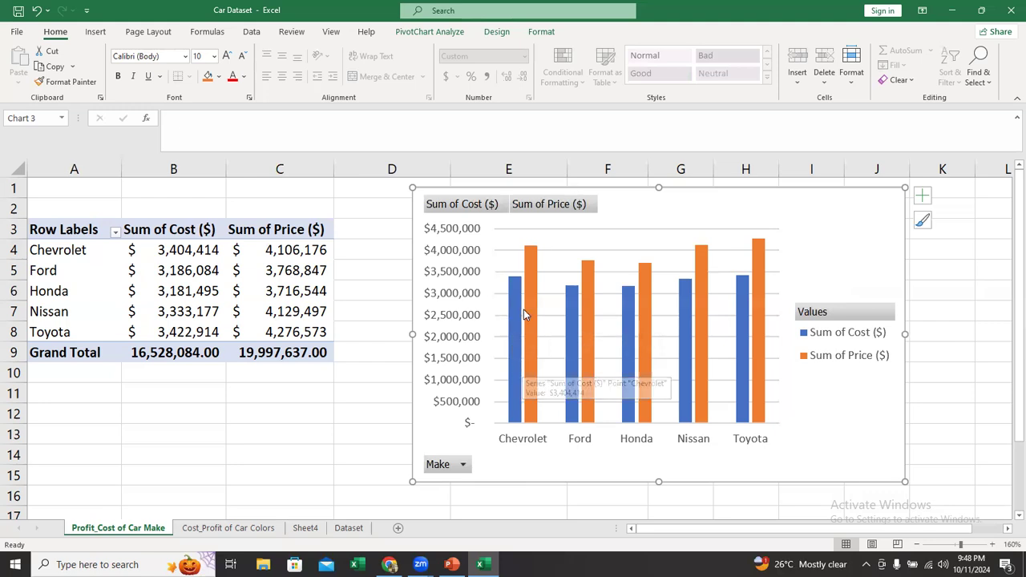
{"action": "mouse_move", "coordinate": [531, 277]}
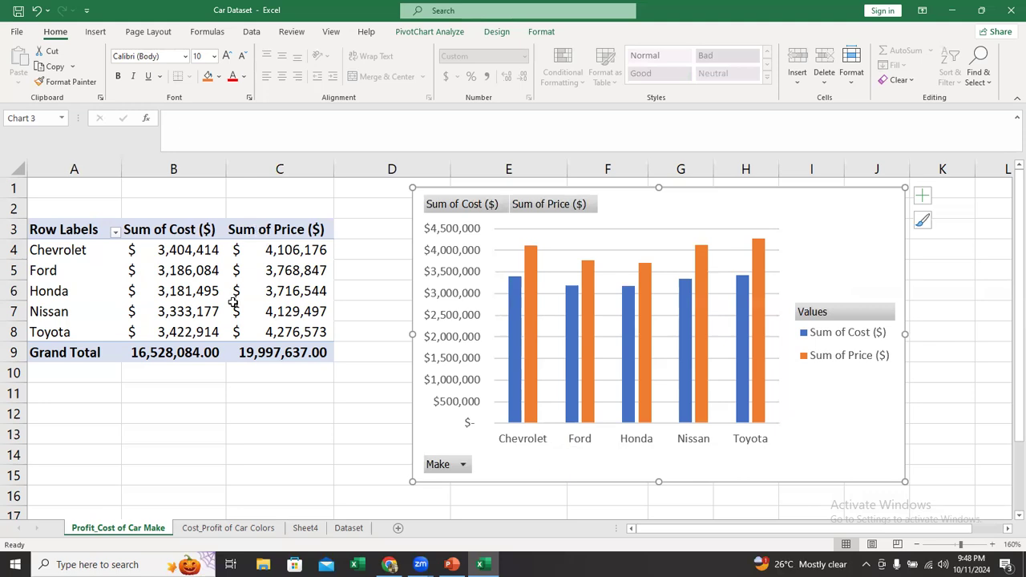
{"action": "mouse_move", "coordinate": [233, 302]}
Step: Show the pivot field list again and move the cost and price chart so it starts at column C
{"action": "right_click", "coordinate": [246, 268]}
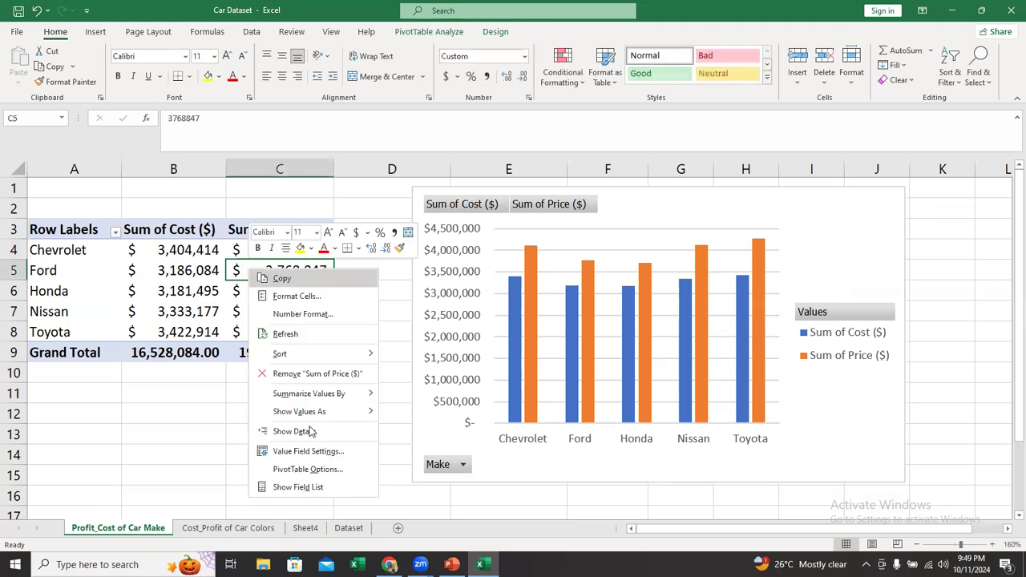
{"action": "left_click", "coordinate": [320, 487]}
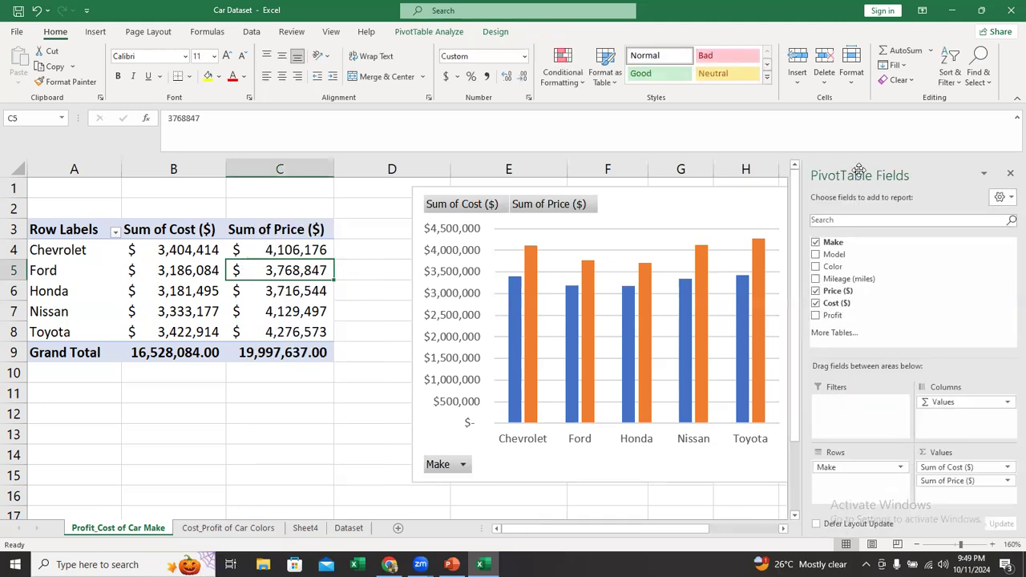
{"action": "left_click", "coordinate": [683, 188]}
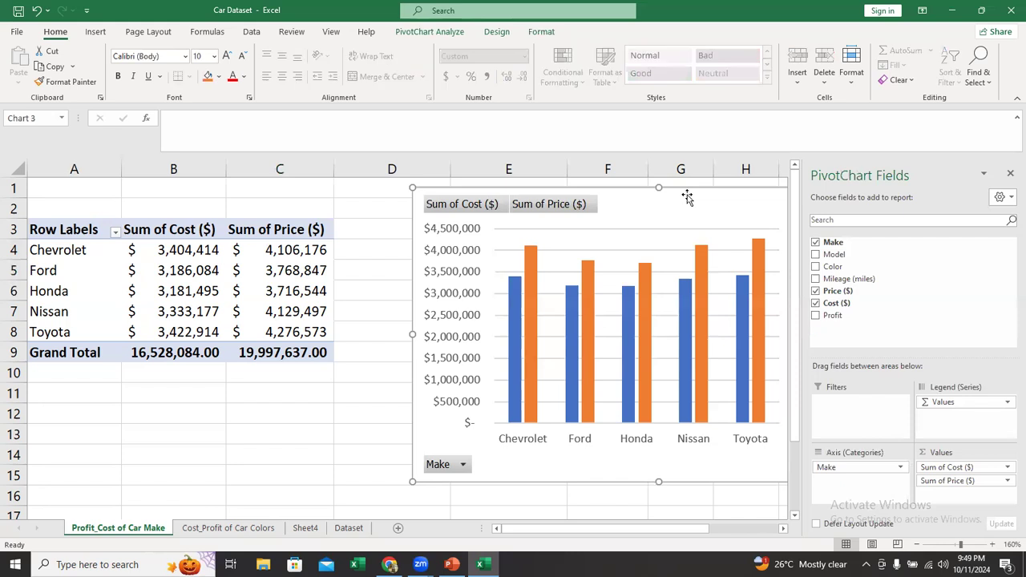
{"action": "left_click_drag", "start_coordinate": [658, 201], "coordinate": [508, 209]}
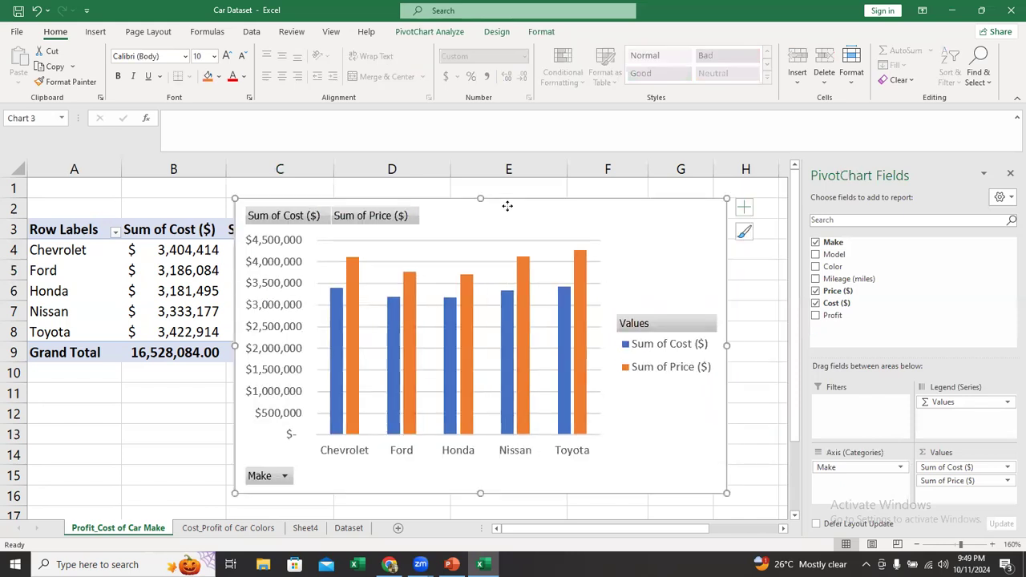
Step: Change the cost and price pivot chart to Stacked Column and move it to uncover more of the pivot table
{"action": "right_click", "coordinate": [569, 250]}
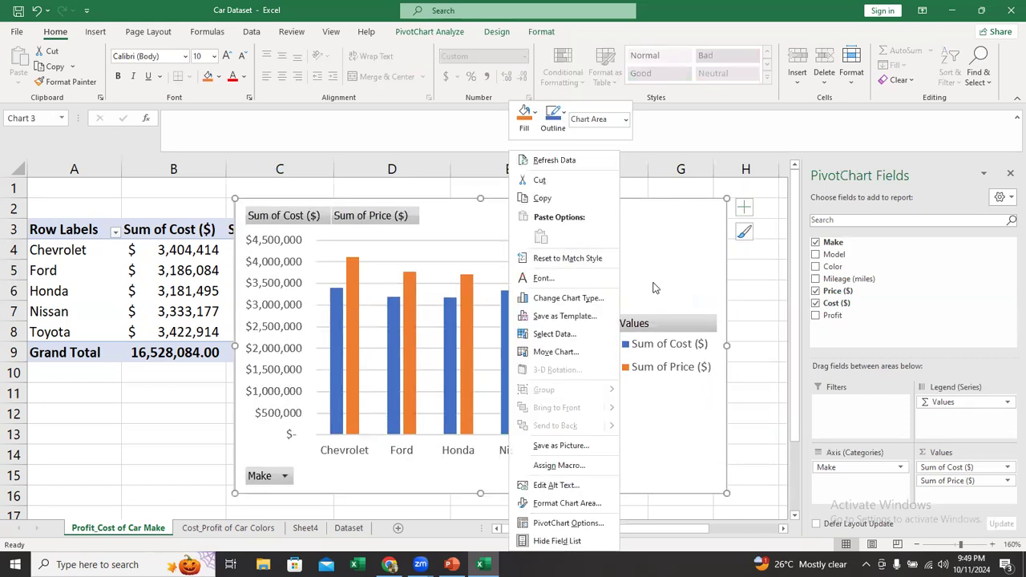
{"action": "left_click", "coordinate": [592, 299]}
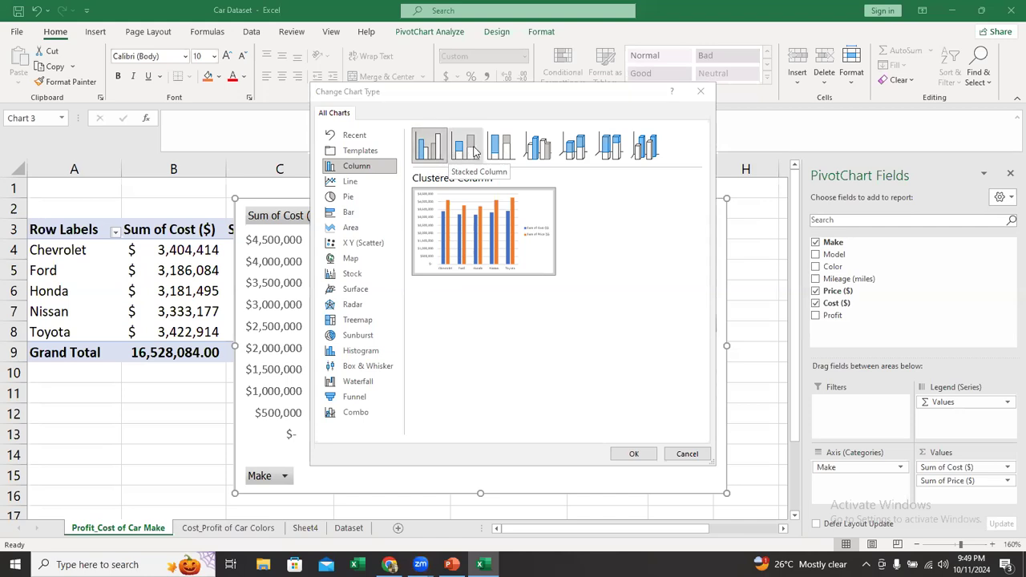
{"action": "left_click", "coordinate": [474, 151]}
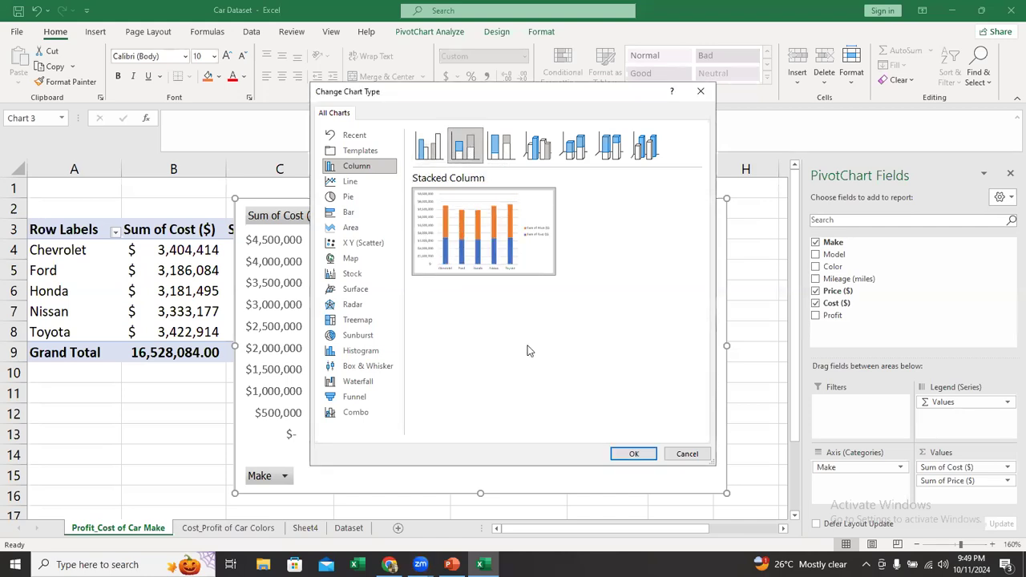
{"action": "left_click", "coordinate": [641, 456]}
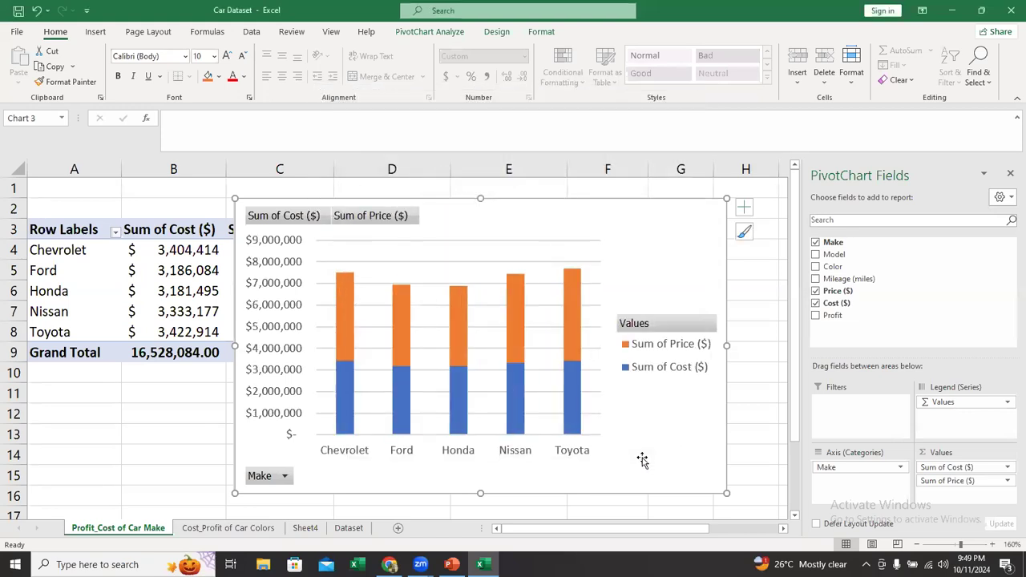
{"action": "left_click_drag", "start_coordinate": [580, 214], "coordinate": [637, 195]}
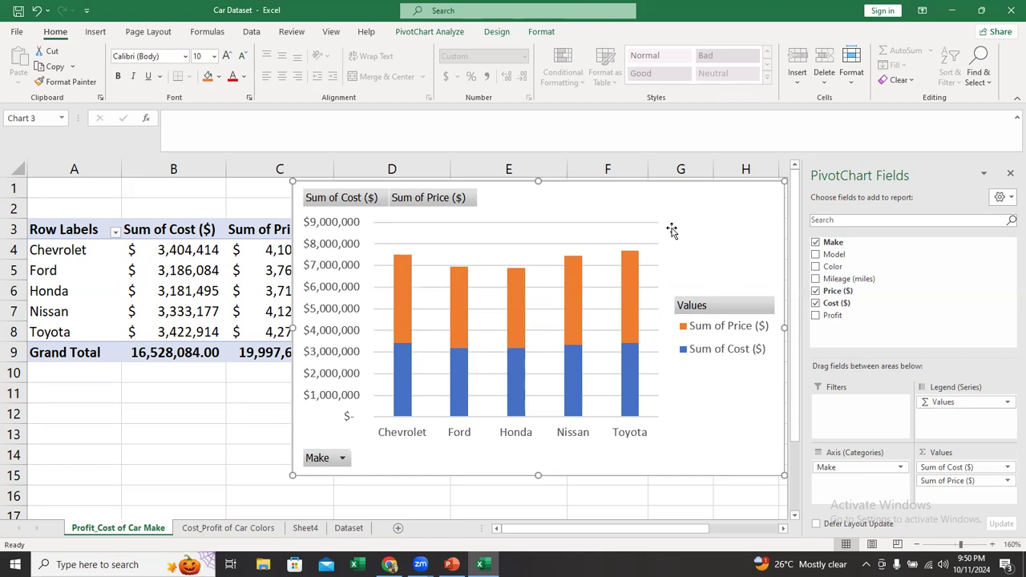
Step: Preview the Stacked Column and 100% Stacked Column types, and change the chart back to Clustered Column
{"action": "right_click", "coordinate": [620, 233]}
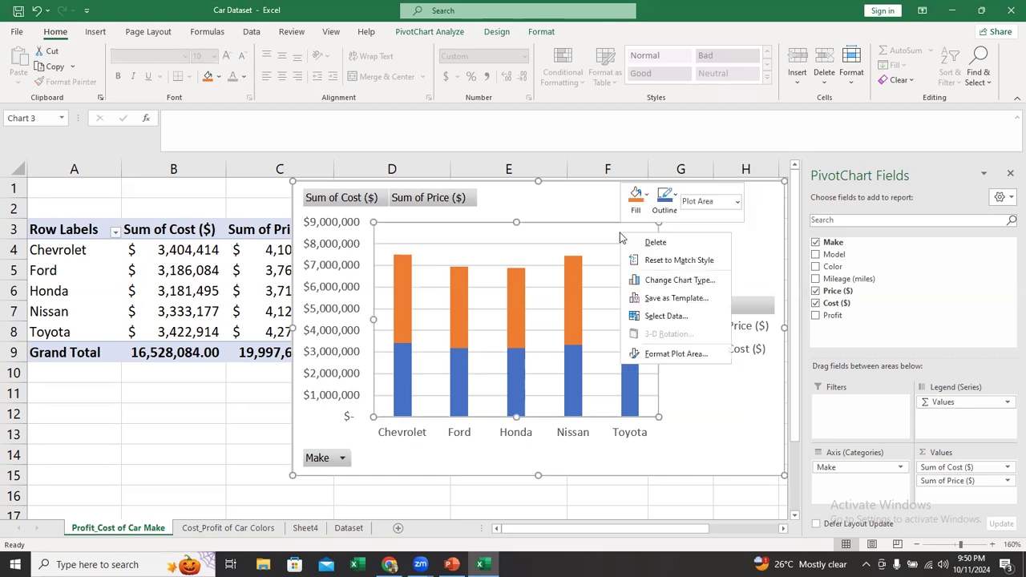
{"action": "left_click", "coordinate": [670, 280]}
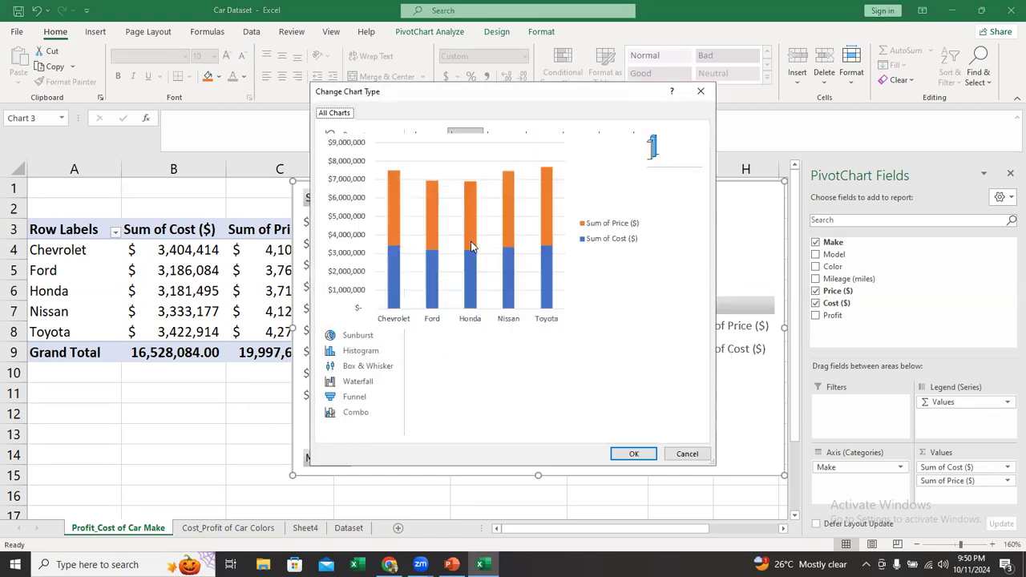
{"action": "left_click", "coordinate": [496, 146]}
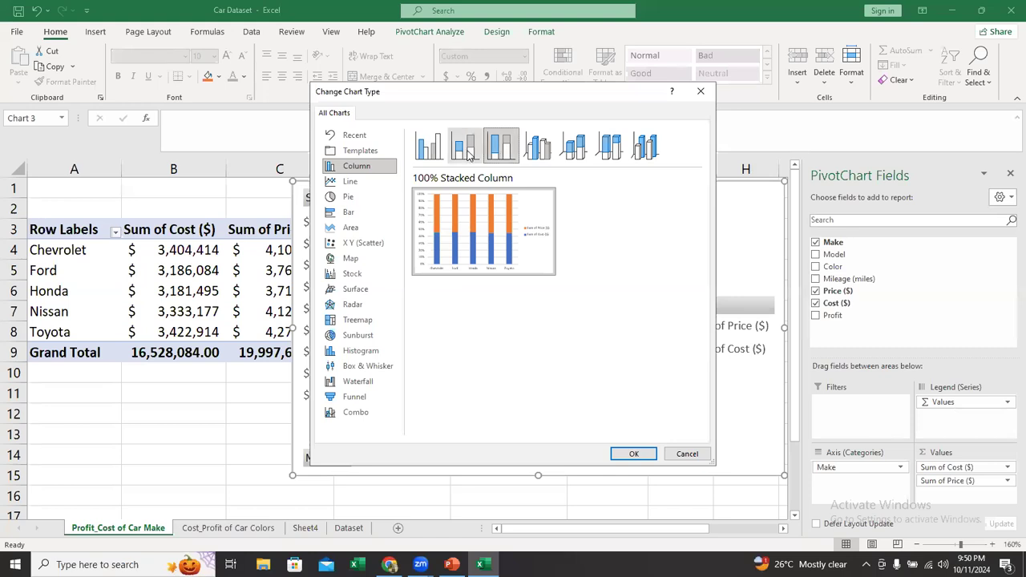
{"action": "left_click", "coordinate": [477, 154]}
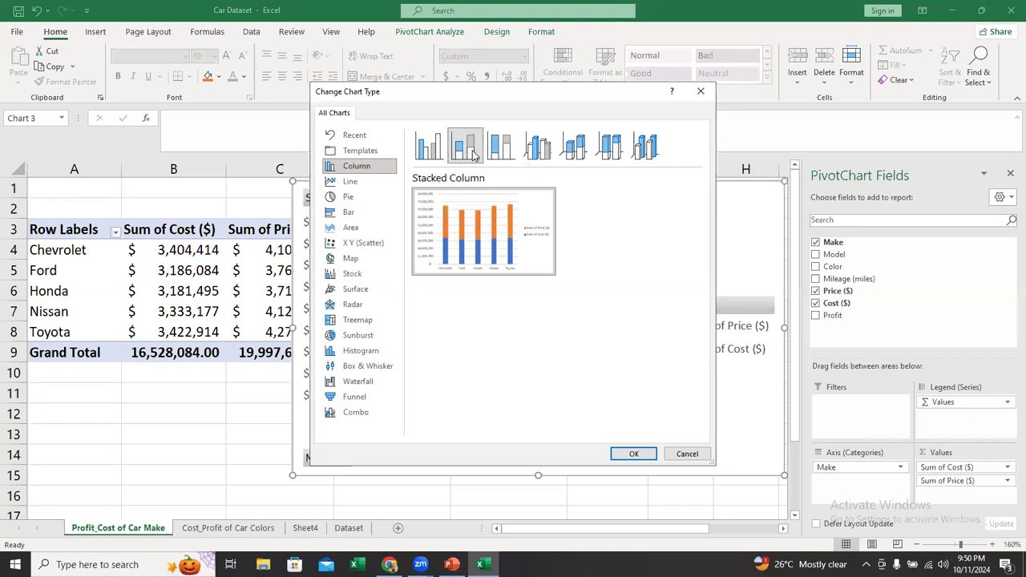
{"action": "left_click", "coordinate": [445, 153]}
{"action": "left_click", "coordinate": [477, 157]}
{"action": "left_click", "coordinate": [497, 156]}
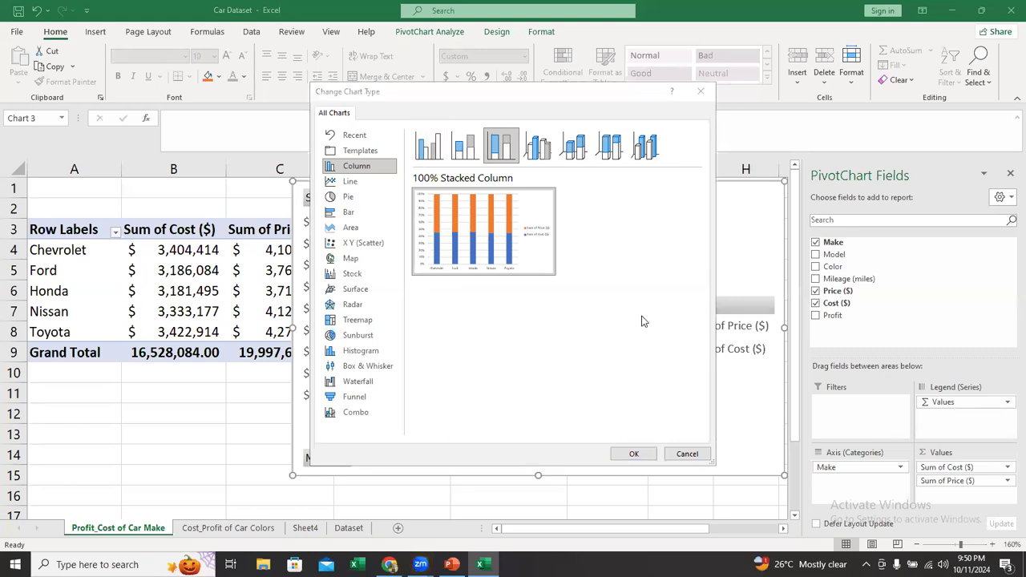
{"action": "left_click", "coordinate": [425, 145]}
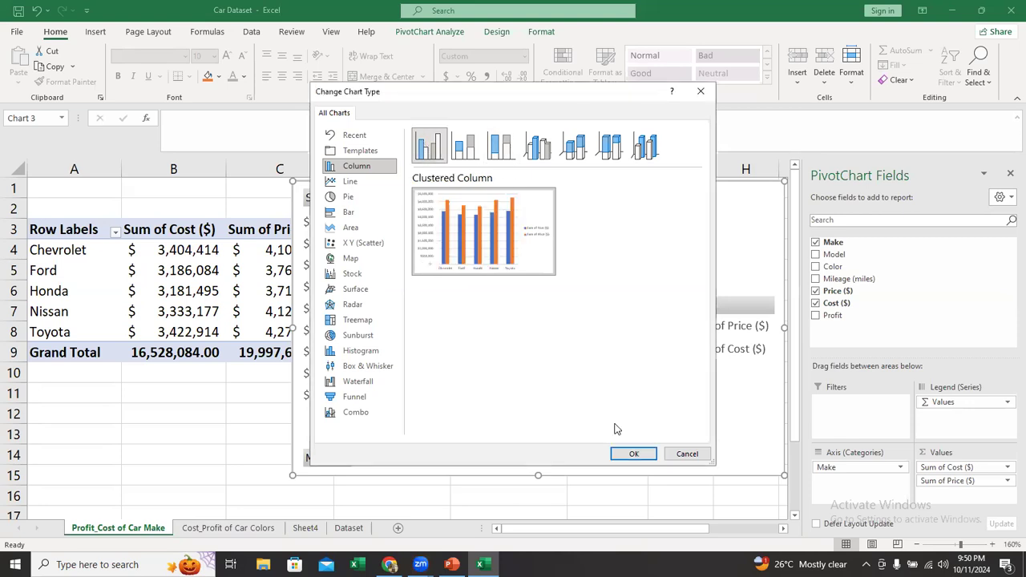
{"action": "left_click", "coordinate": [644, 454]}
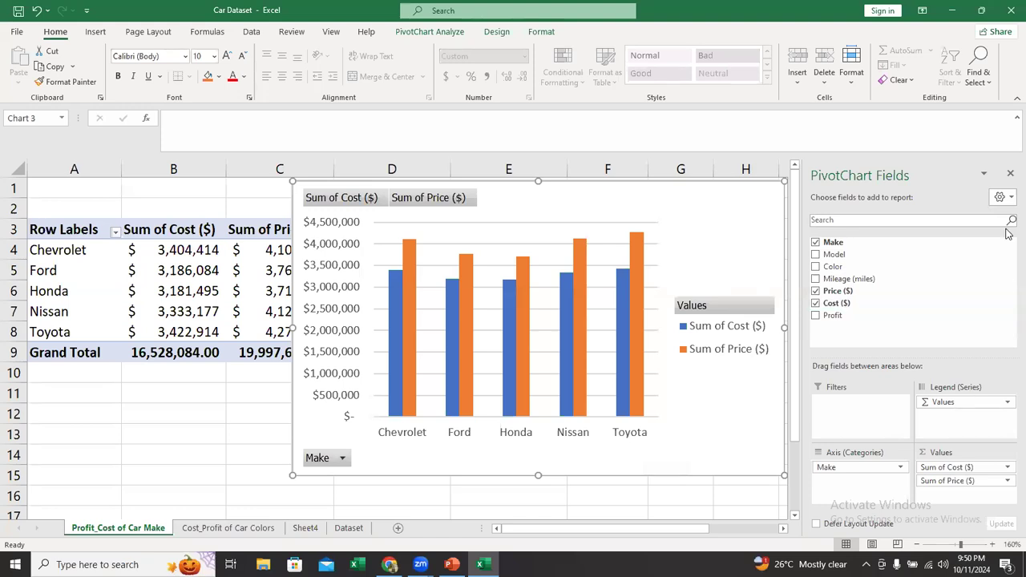
Step: Hide the pivot field list and move the chart clear of the pivot table so it starts in column D
{"action": "left_click", "coordinate": [1010, 173]}
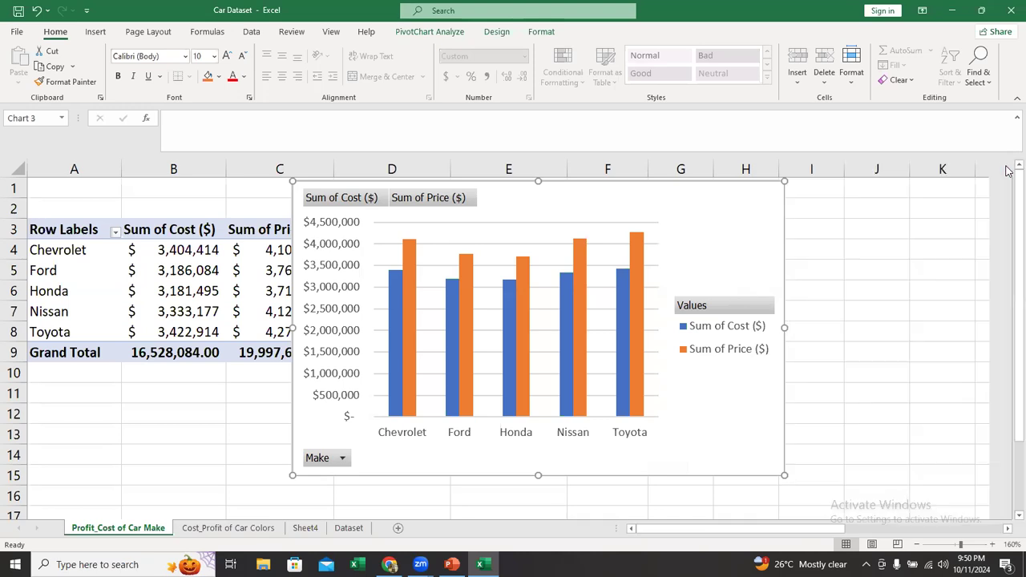
{"action": "left_click_drag", "start_coordinate": [671, 201], "coordinate": [746, 215]}
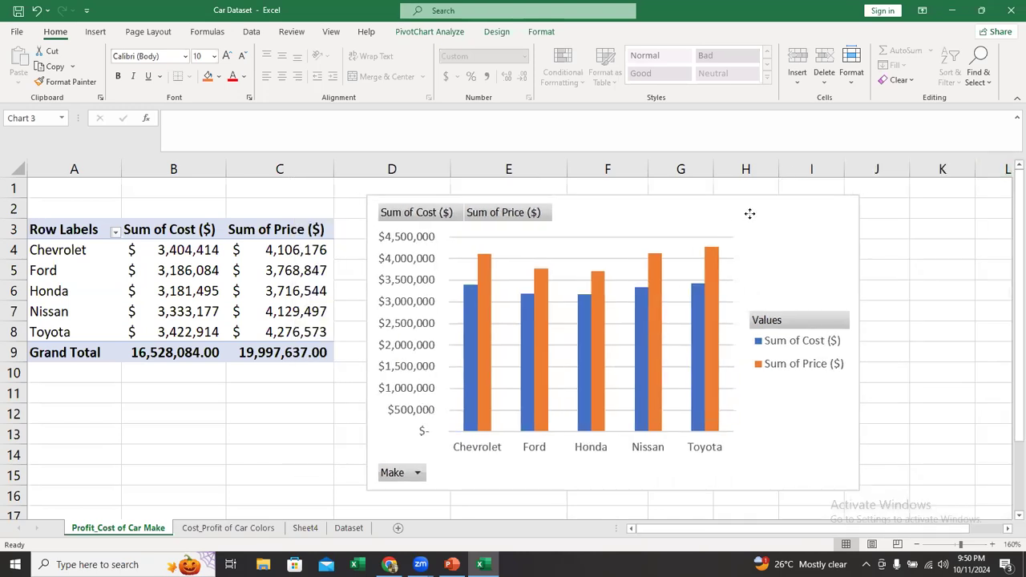
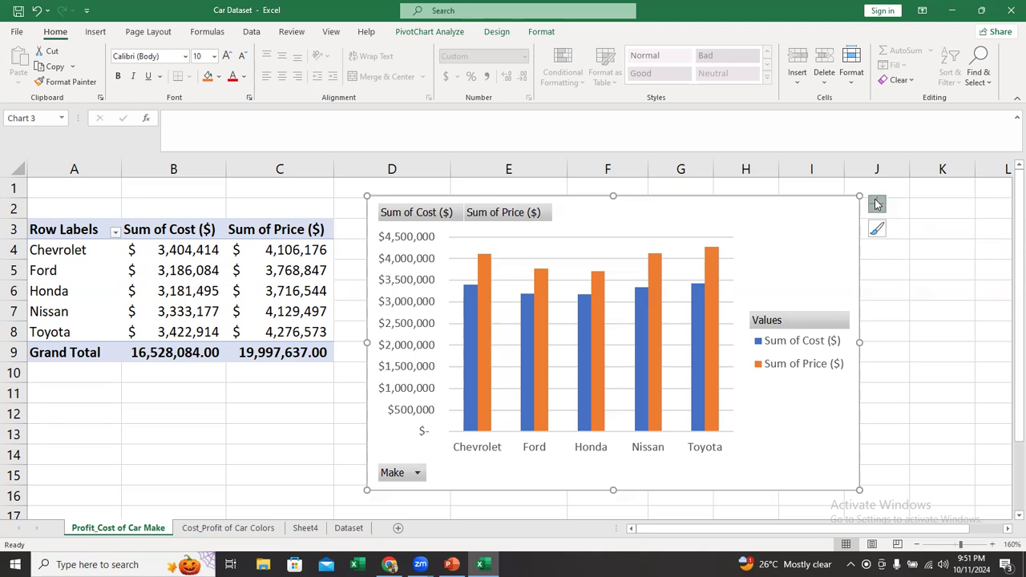
Step: Turn the chart's Primary Horizontal axis off and on again, dismissing the multiple panes tip
{"action": "left_click", "coordinate": [878, 204]}
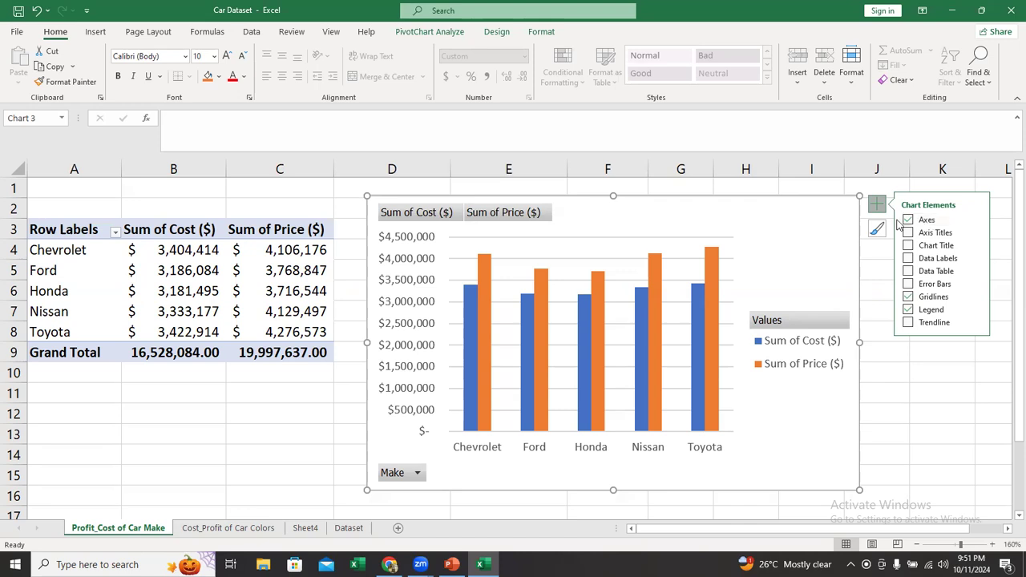
{"action": "left_click", "coordinate": [978, 221]}
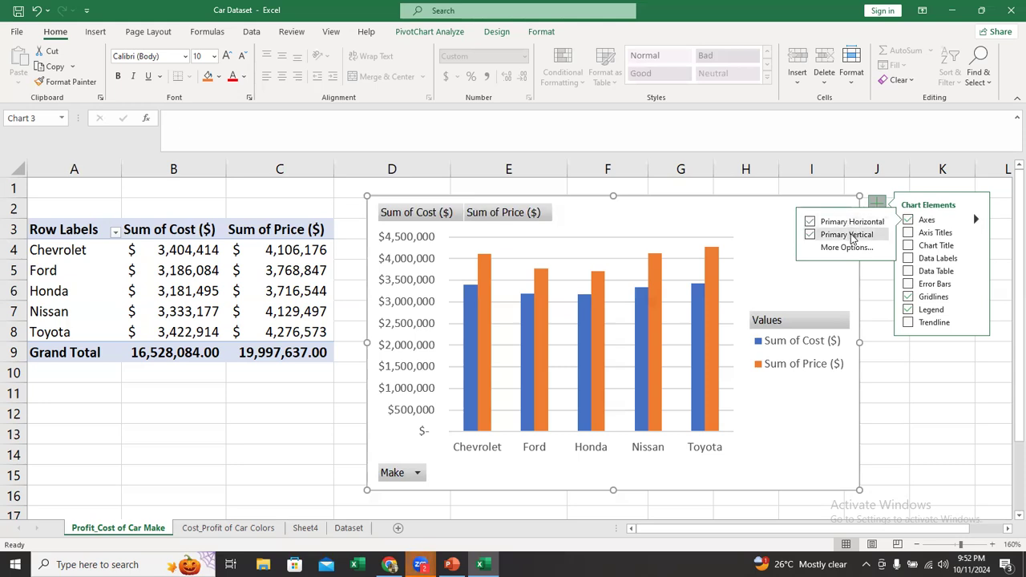
{"action": "left_click", "coordinate": [809, 223]}
{"action": "left_click", "coordinate": [809, 223]}
{"action": "left_click", "coordinate": [810, 223]}
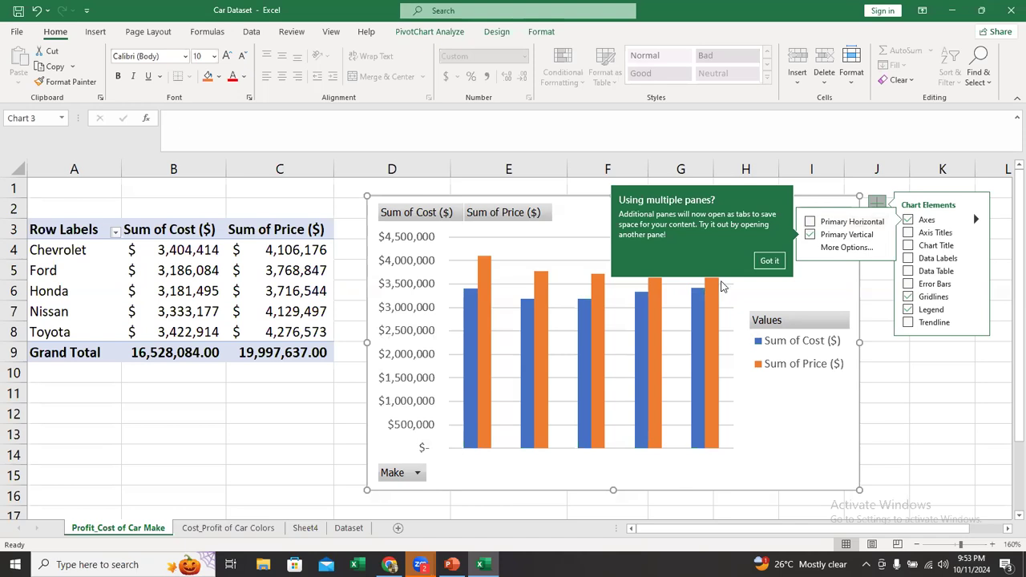
{"action": "left_click", "coordinate": [768, 261]}
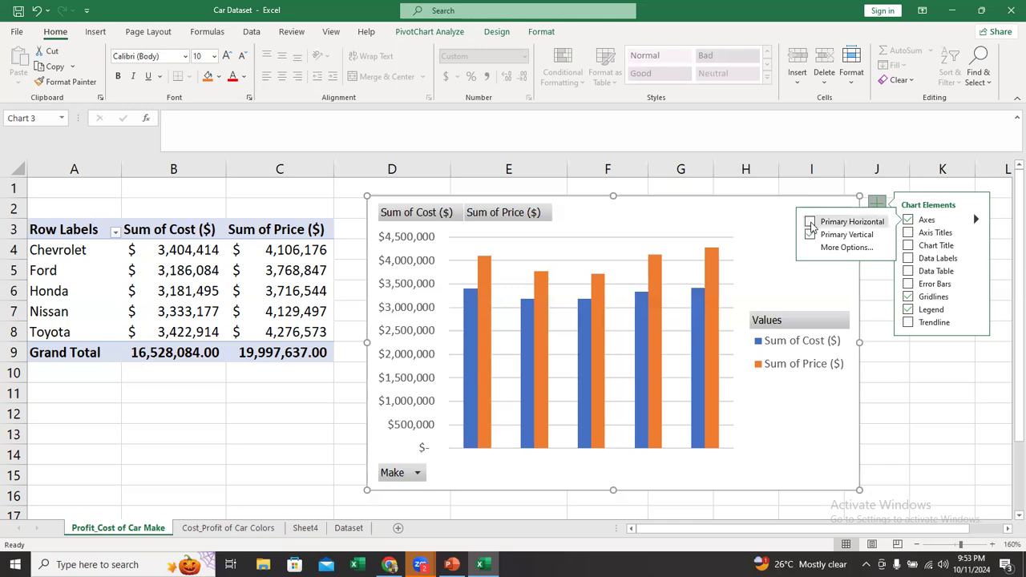
{"action": "left_click", "coordinate": [810, 222]}
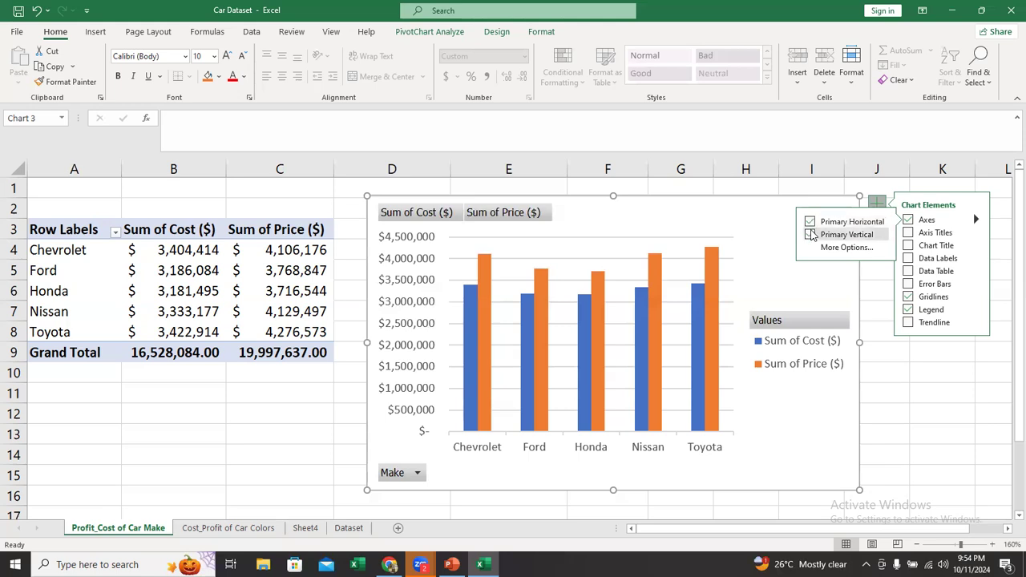
Step: Turn the chart's Primary Vertical axis off and on again, and do the same for all axes together
{"action": "left_click", "coordinate": [811, 237]}
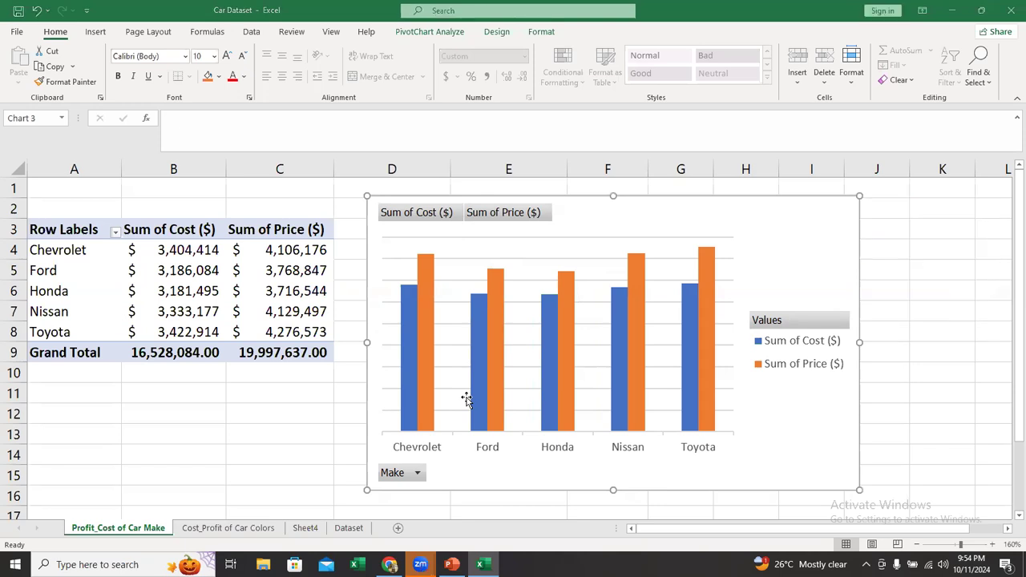
{"action": "left_click", "coordinate": [826, 209]}
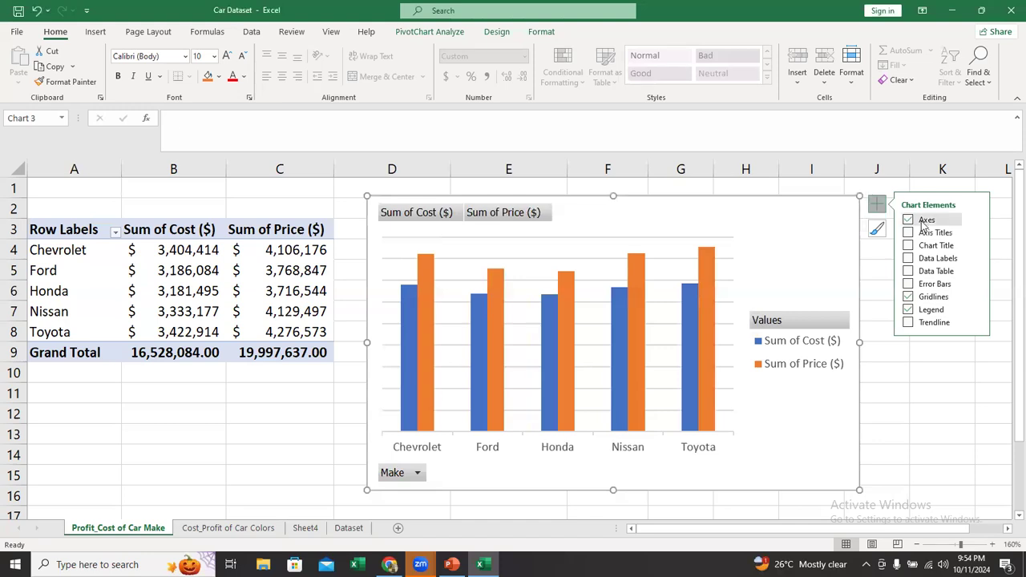
{"action": "left_click", "coordinate": [977, 220]}
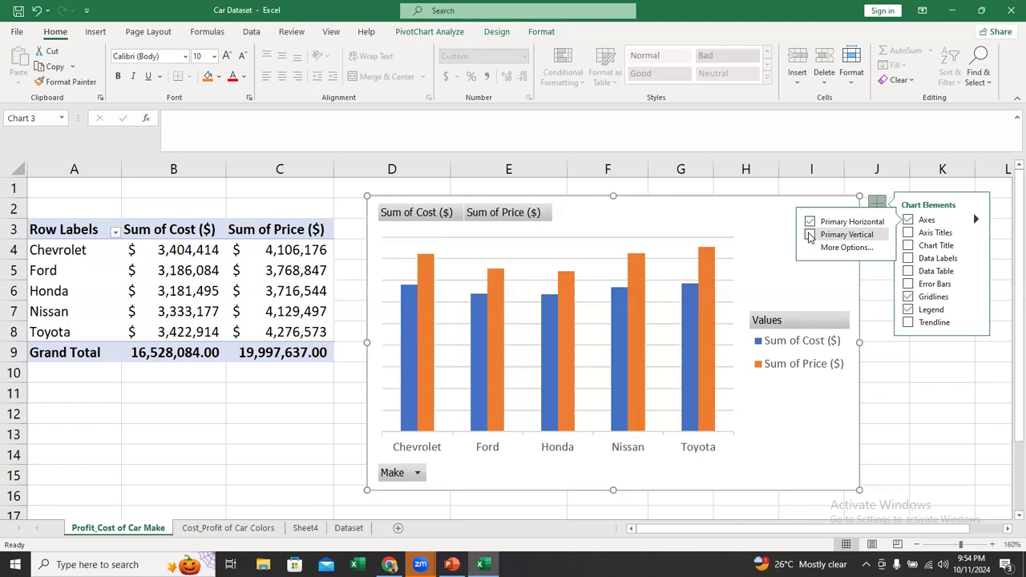
{"action": "left_click", "coordinate": [810, 235]}
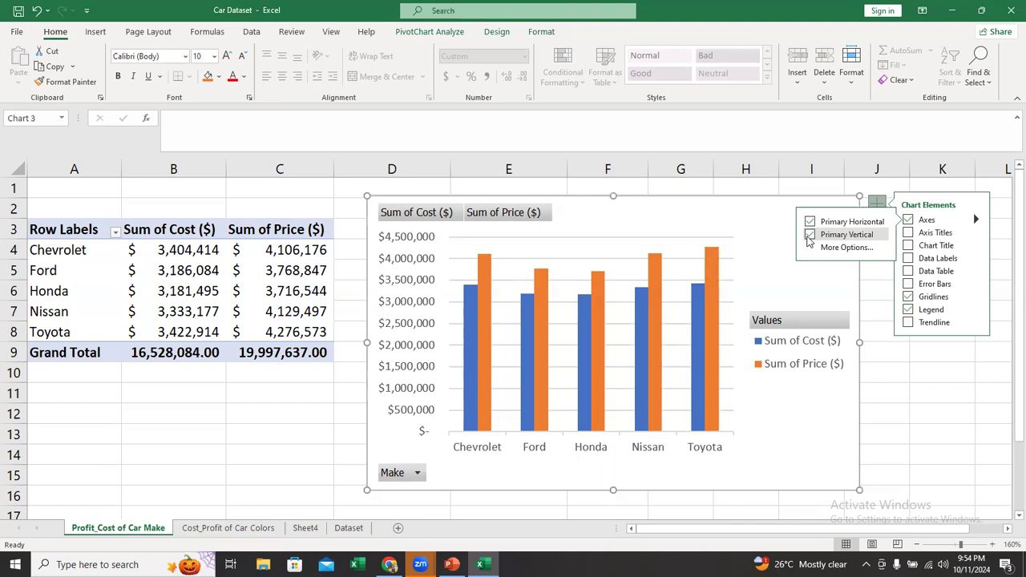
{"action": "left_click", "coordinate": [943, 221]}
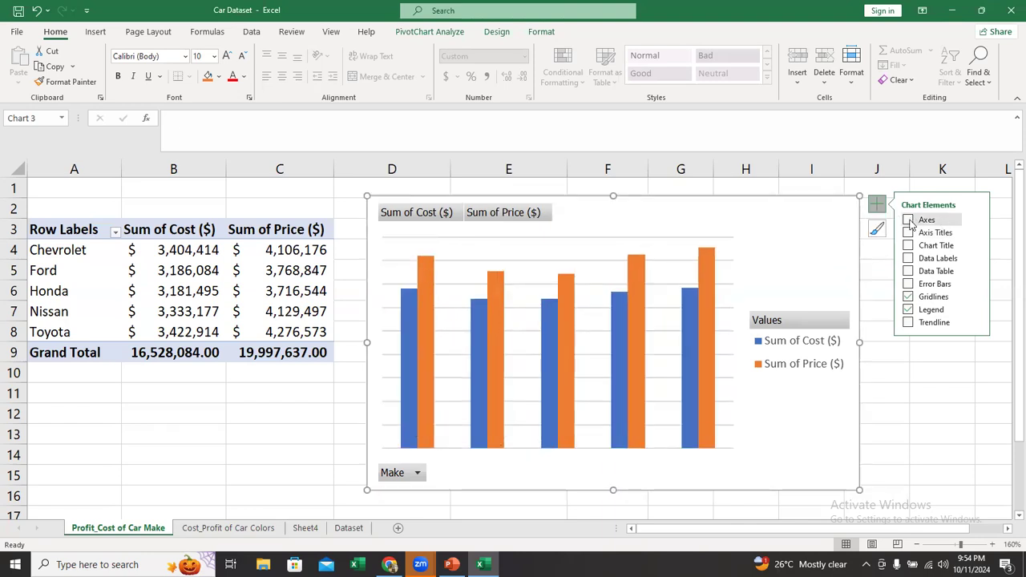
{"action": "left_click", "coordinate": [908, 220]}
Step: Add axis titles to the cost and price chart and remove them again
{"action": "left_click", "coordinate": [909, 234]}
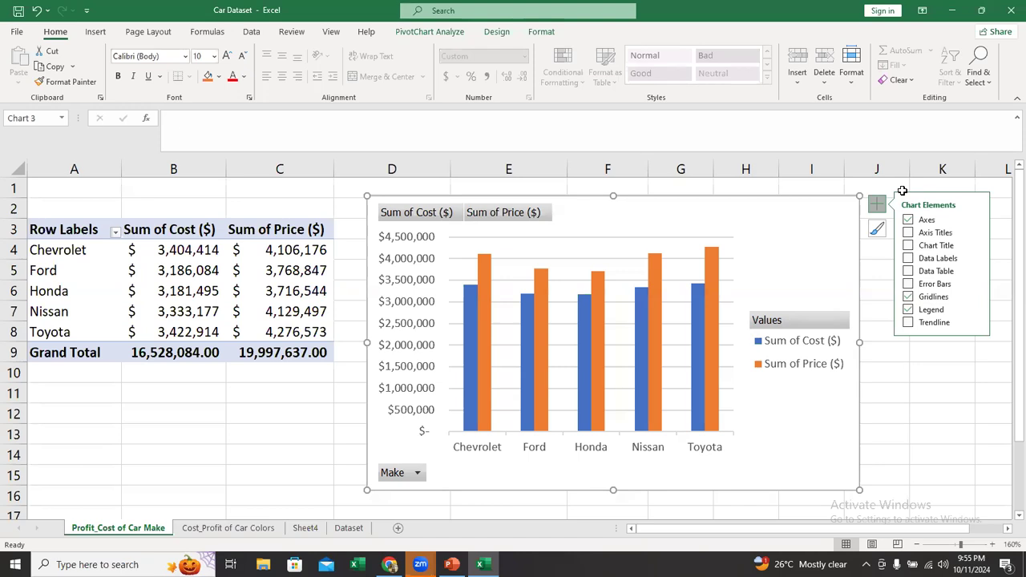
{"action": "left_click", "coordinate": [909, 233]}
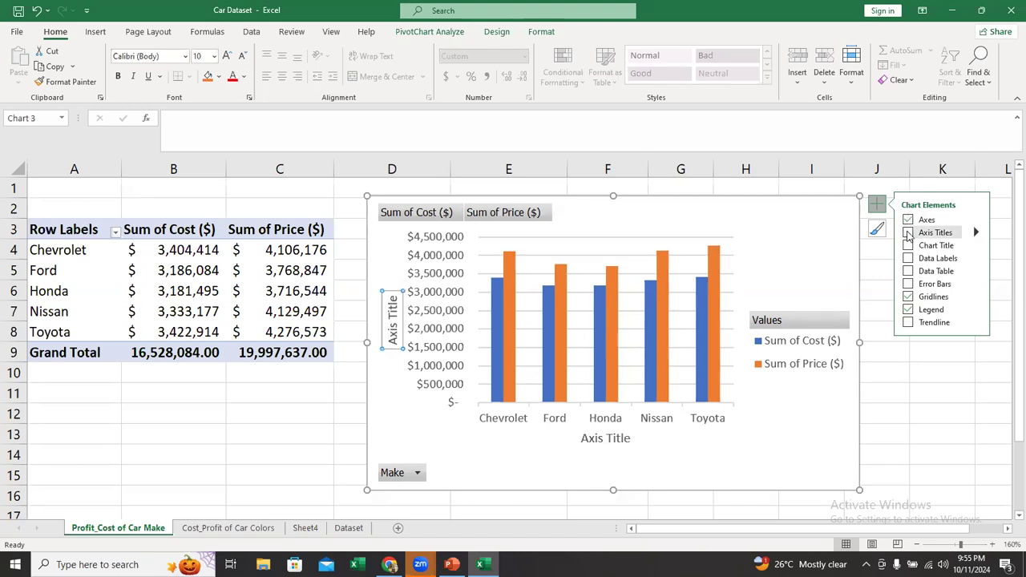
{"action": "left_click", "coordinate": [908, 233]}
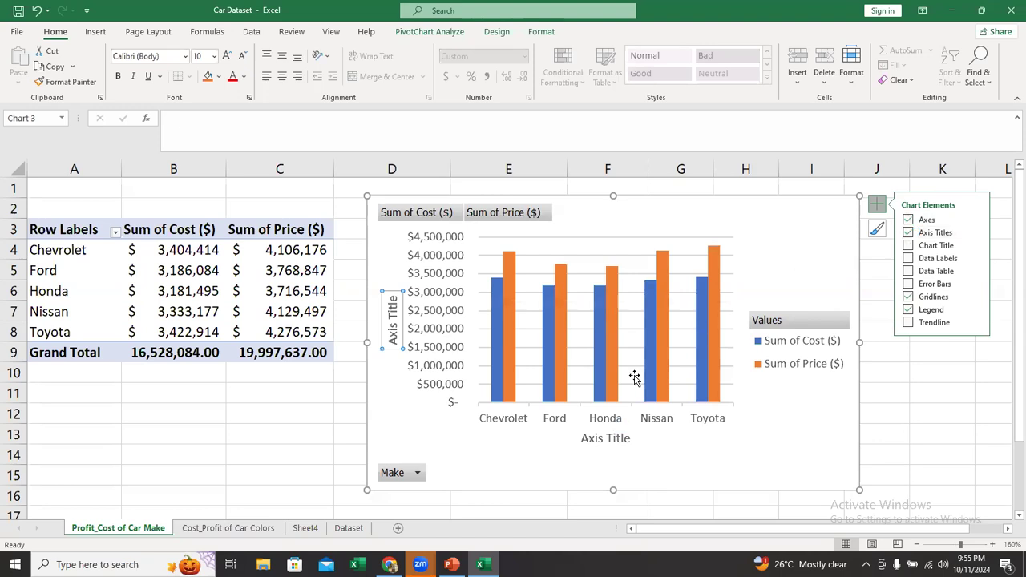
{"action": "left_click", "coordinate": [909, 233]}
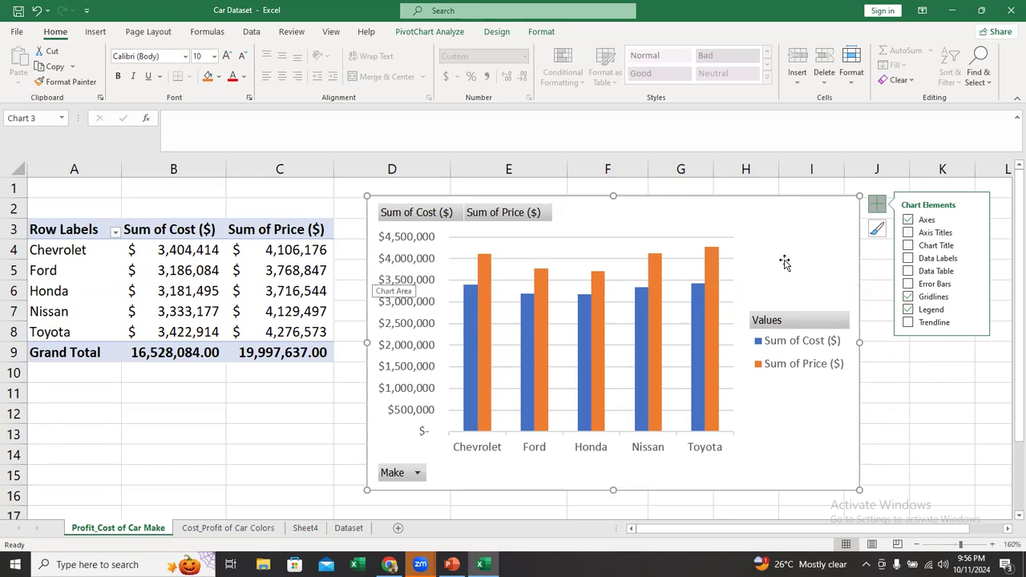
Step: Add axis titles to the chart and set the horizontal axis title to "Car Make"
{"action": "left_click", "coordinate": [914, 233]}
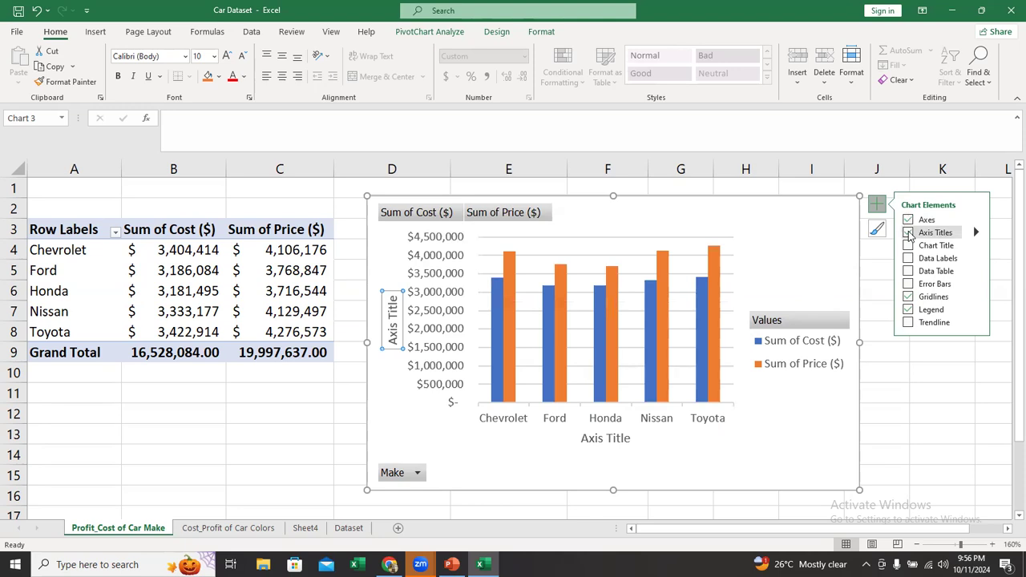
{"action": "left_click", "coordinate": [614, 443]}
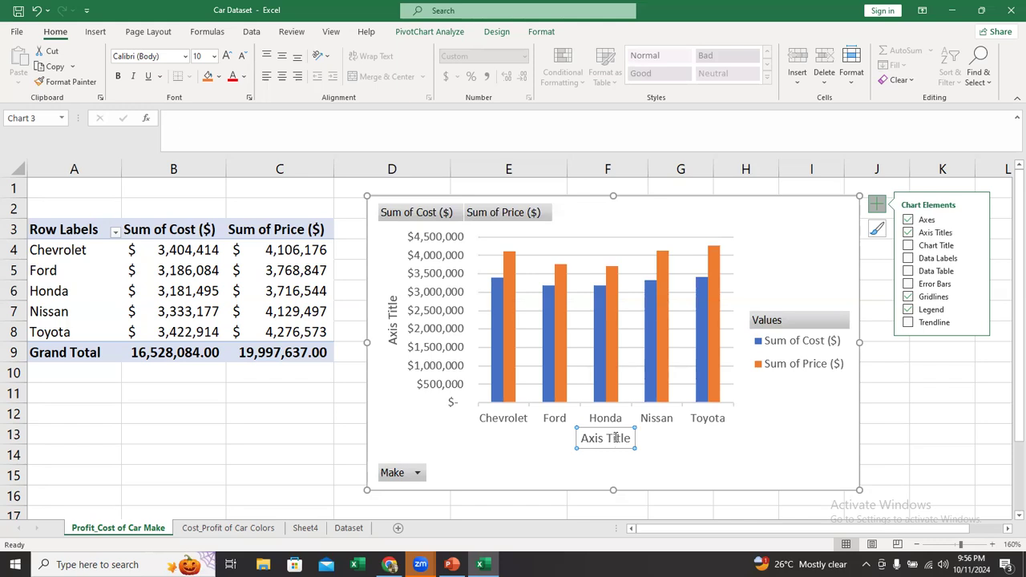
{"action": "double_click", "coordinate": [616, 437]}
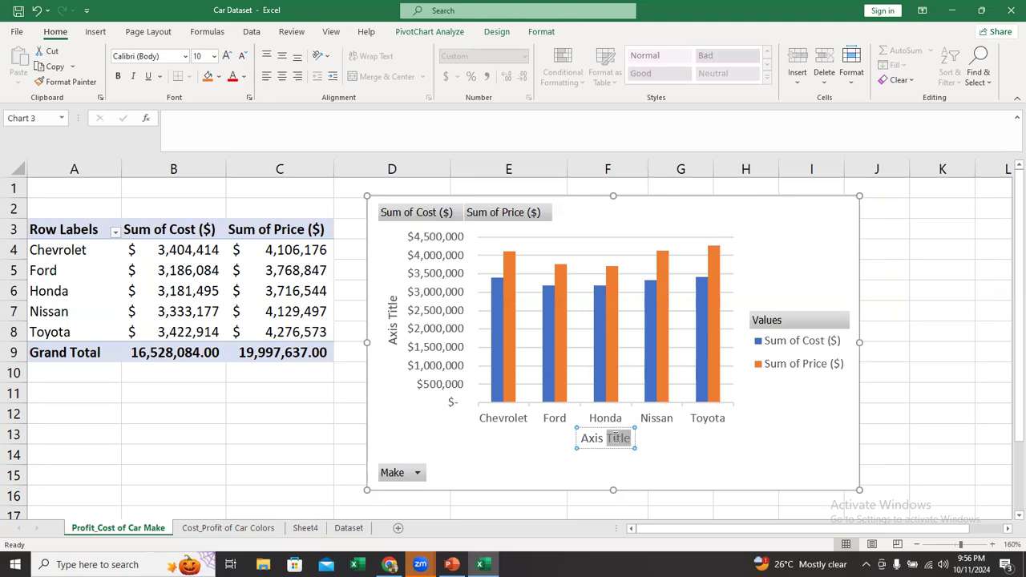
{"action": "key", "text": "ctrl+a"}
{"action": "type", "text": "C"}
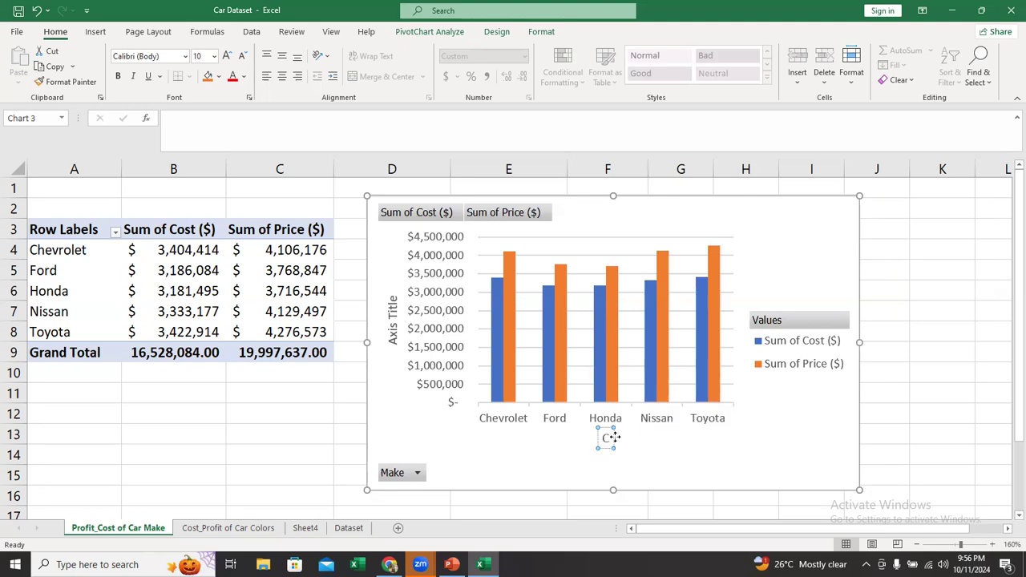
{"action": "type", "text": "ar Make"}
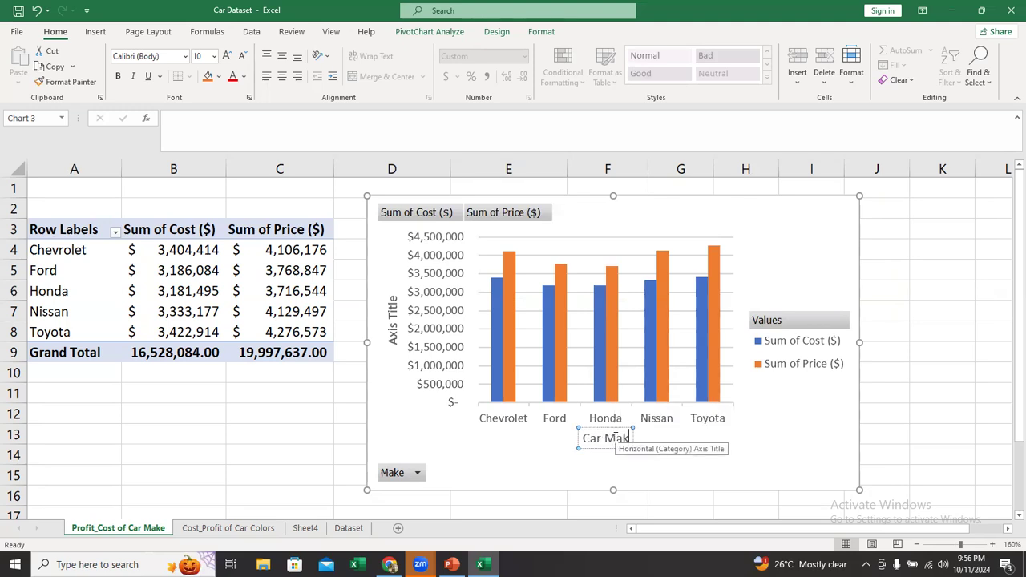
Step: Set the chart's vertical axis title to "Cost and Price"
{"action": "left_click", "coordinate": [393, 308]}
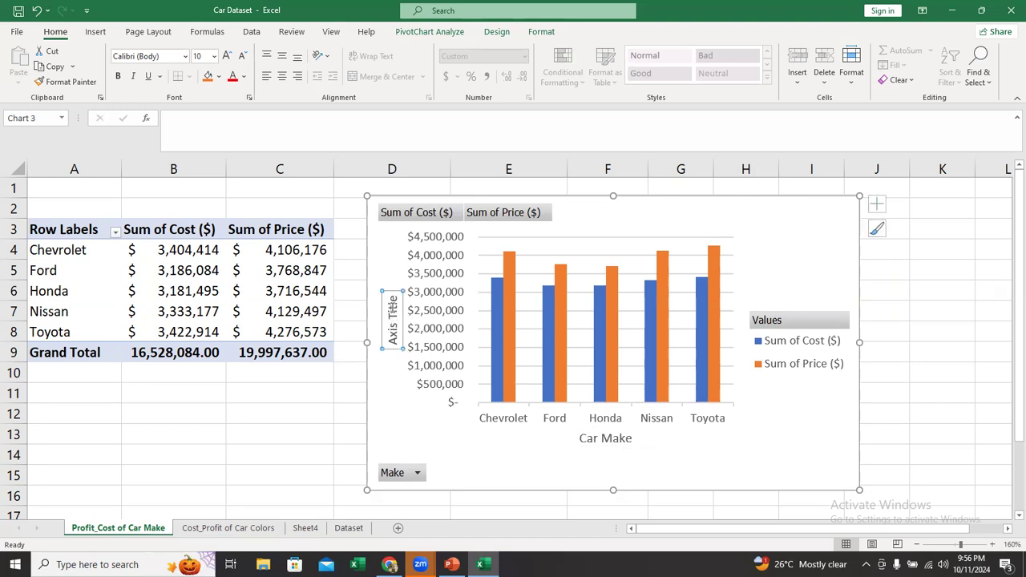
{"action": "double_click", "coordinate": [393, 311]}
{"action": "key", "text": "ctrl+a"}
{"action": "type", "text": "Cost"}
{"action": "key", "text": "BackSpace"}
{"action": "key", "text": "BackSpace"}
{"action": "key", "text": "BackSpace"}
{"action": "type", "text": "ost and Pric"}
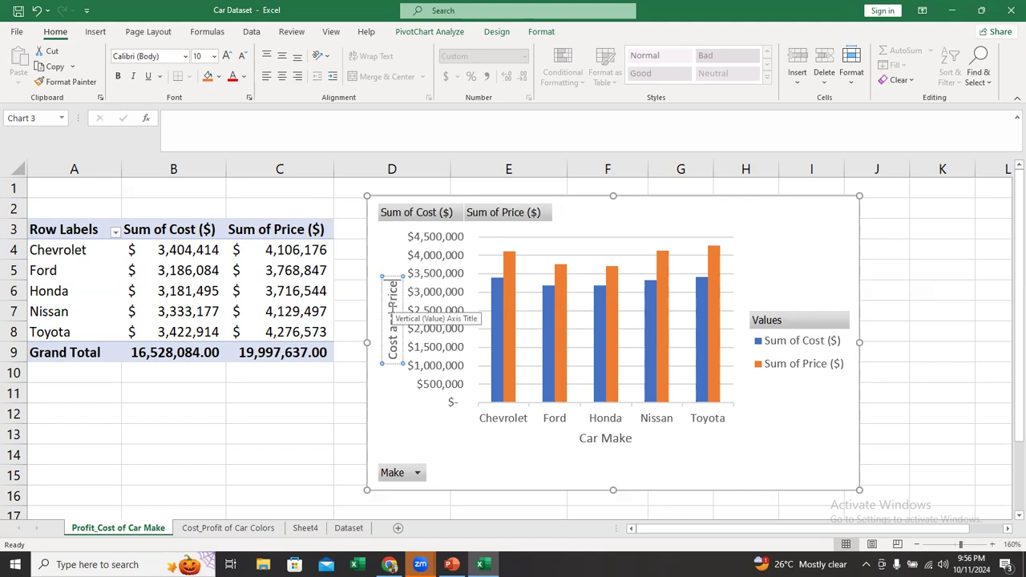
{"action": "left_click", "coordinate": [724, 438]}
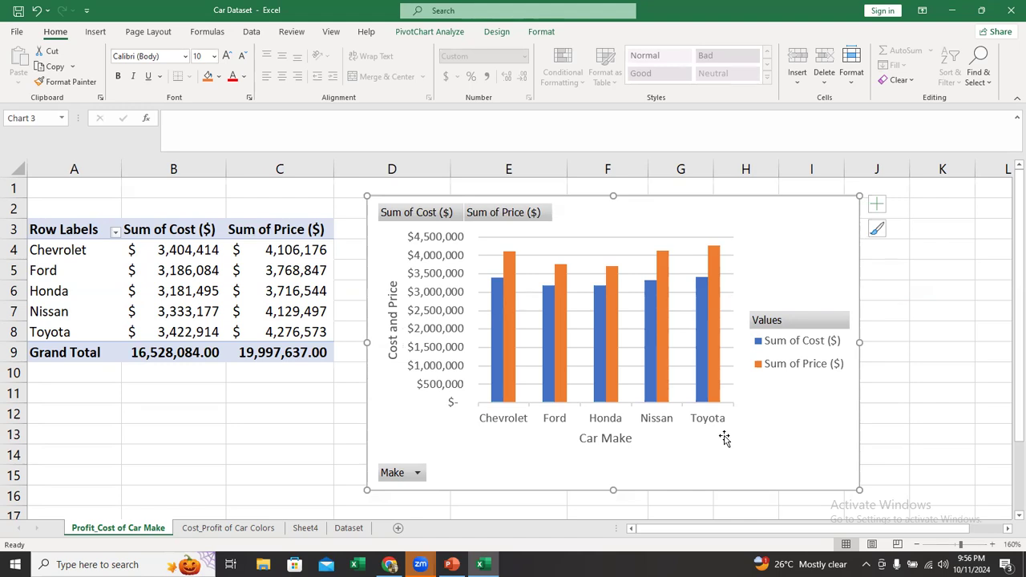
{"action": "left_click", "coordinate": [605, 439]}
{"action": "left_click", "coordinate": [616, 422]}
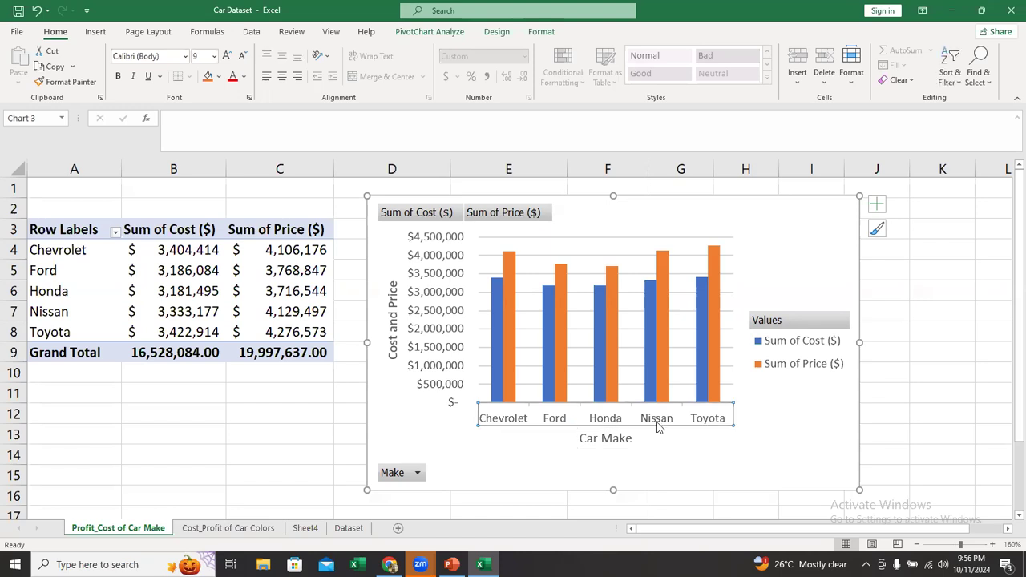
{"action": "left_click", "coordinate": [600, 444]}
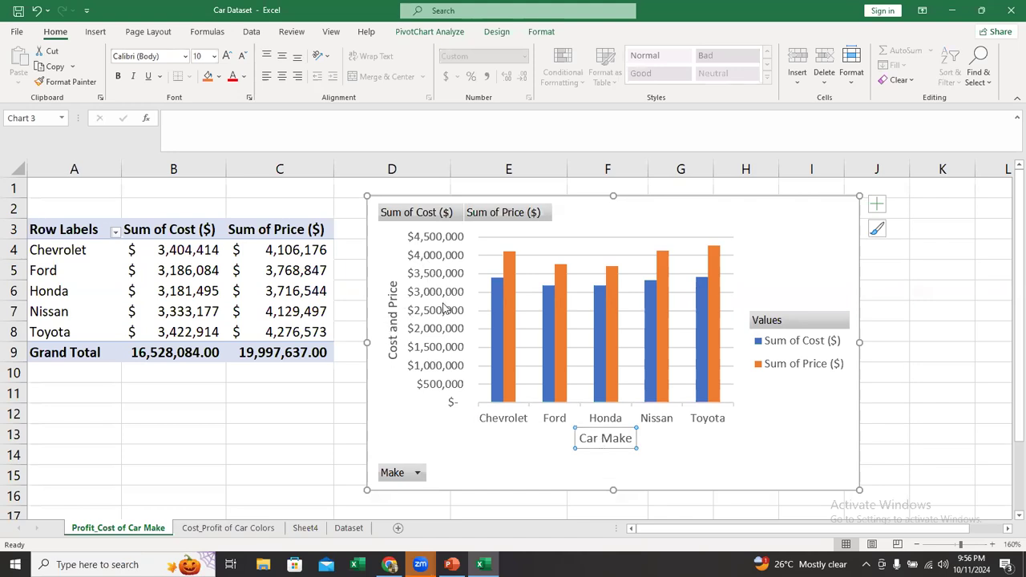
Step: Add a chart title to the cost and price chart and remove it again
{"action": "left_click", "coordinate": [878, 205]}
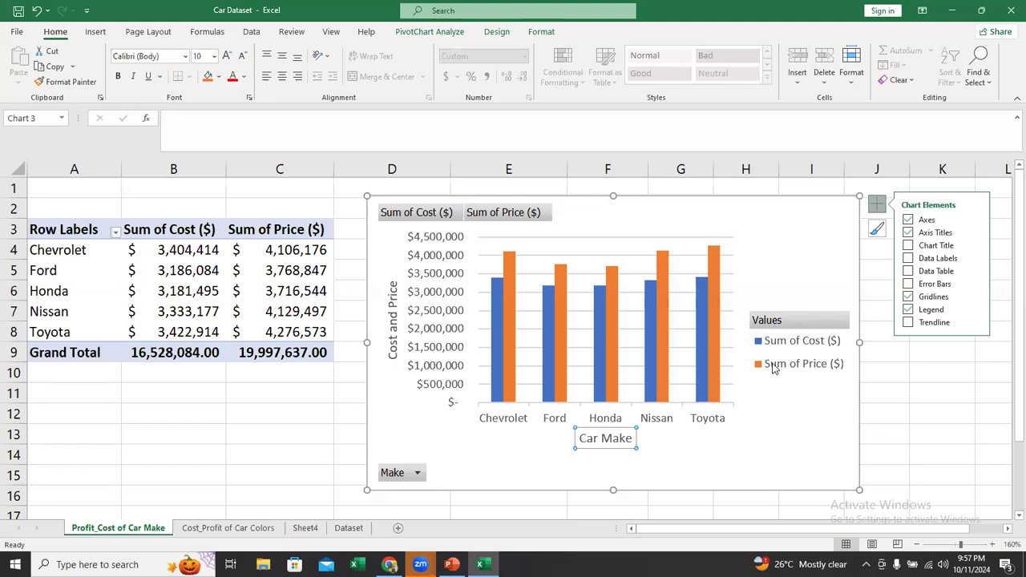
{"action": "left_click", "coordinate": [911, 246]}
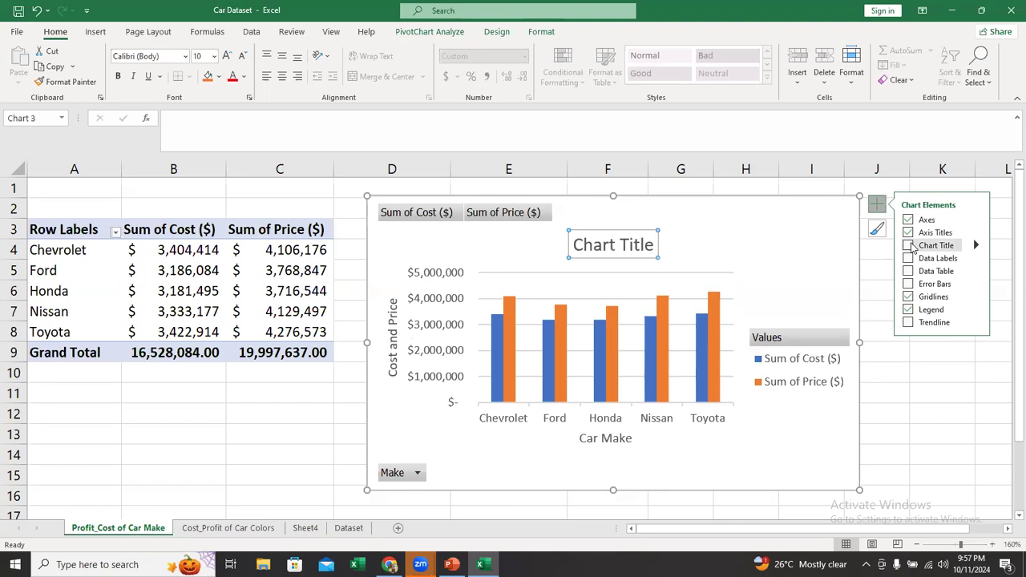
{"action": "key", "text": "Delete"}
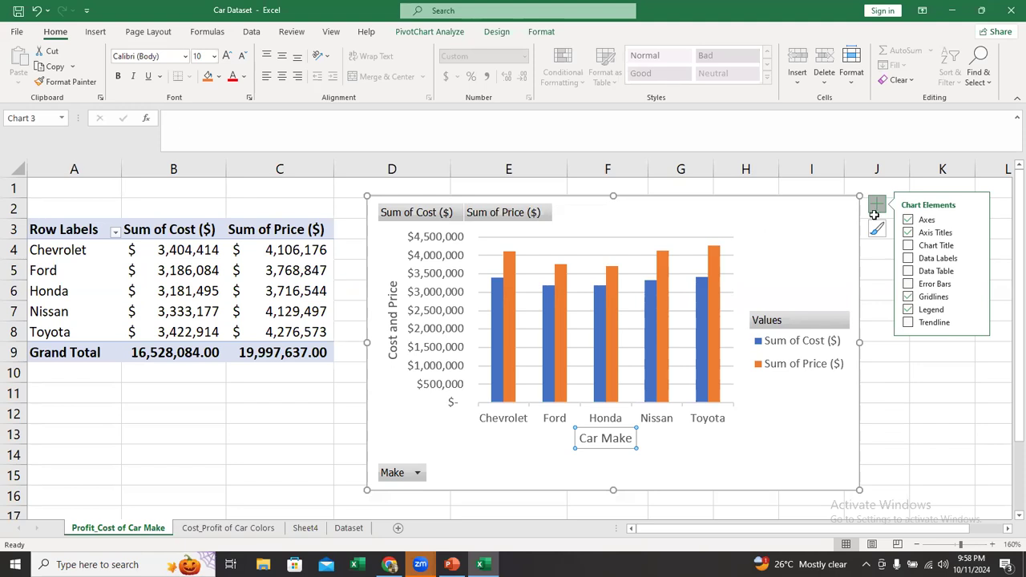
Step: Add a chart title and set its text to "Cost and Price of Car Makes"
{"action": "left_click", "coordinate": [909, 246]}
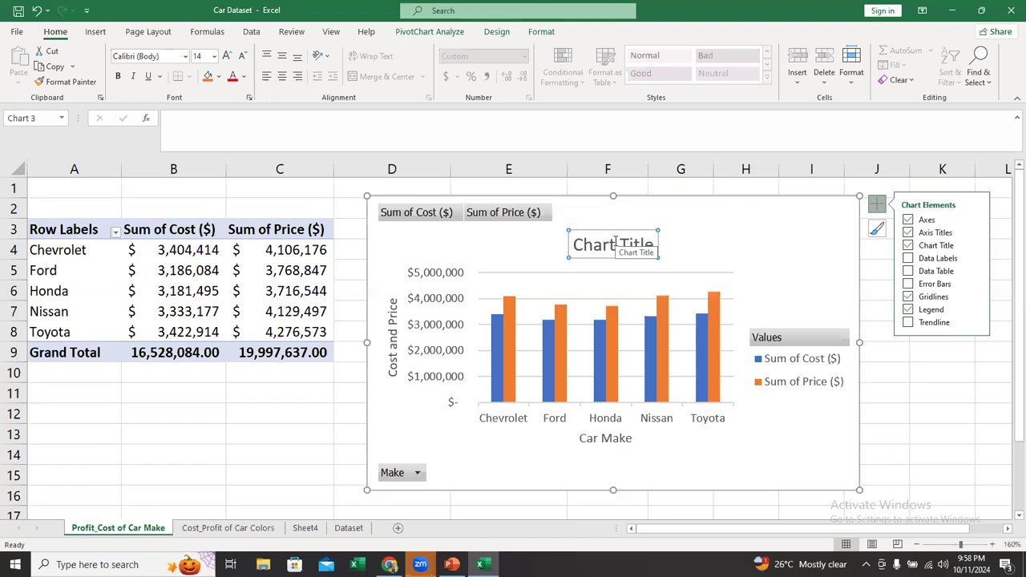
{"action": "left_click", "coordinate": [616, 245]}
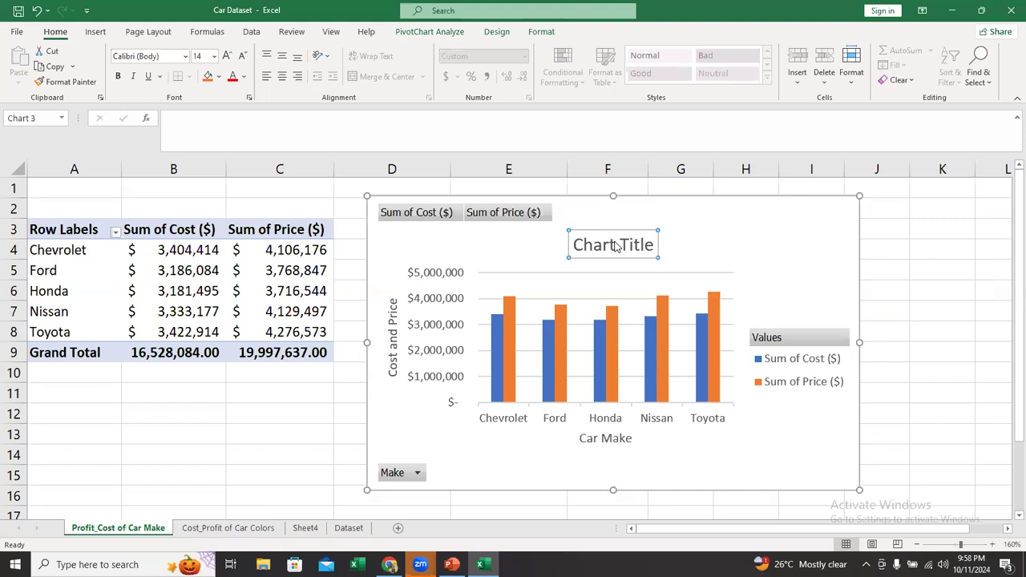
{"action": "double_click", "coordinate": [616, 247]}
{"action": "triple_click", "coordinate": [615, 247]}
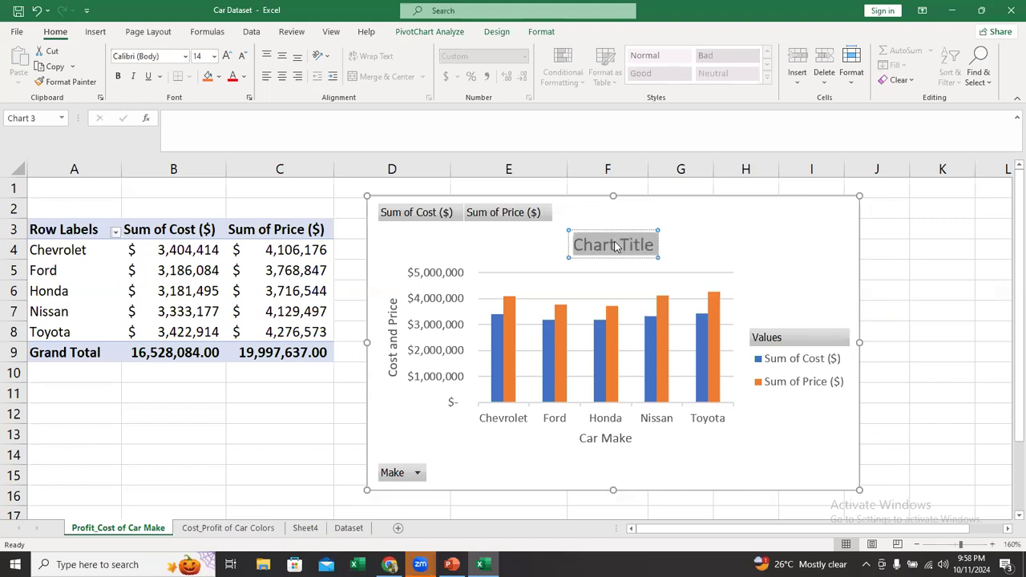
{"action": "type", "text": "Cost sn"}
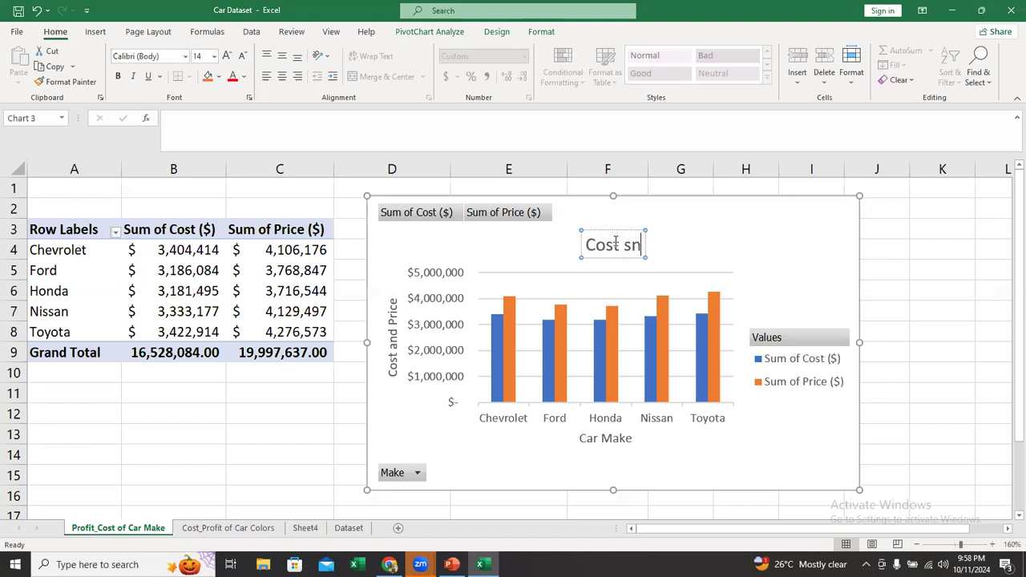
{"action": "key", "text": "BackSpace"}
{"action": "key", "text": "BackSpace"}
{"action": "key", "text": "BackSpace"}
{"action": "type", "text": "and Price of Car a"}
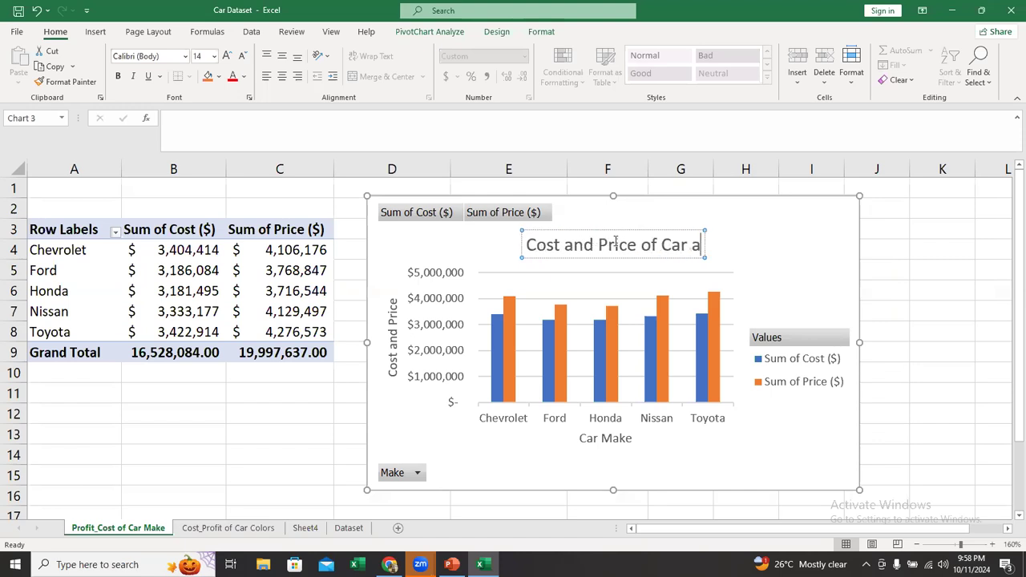
{"action": "key", "text": "BackSpace"}
{"action": "type", "text": "Makes"}
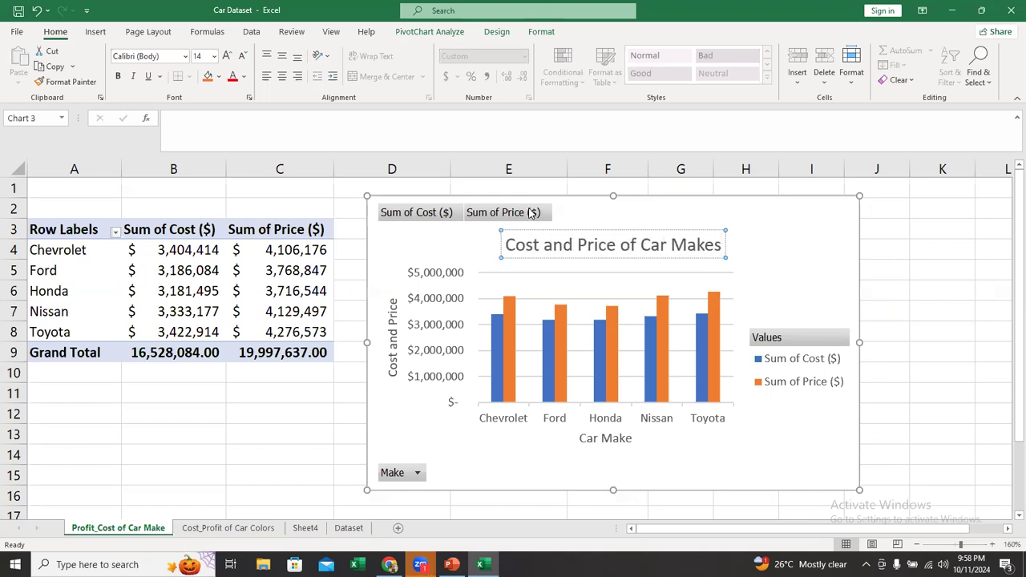
{"action": "left_click", "coordinate": [515, 376]}
{"action": "left_click", "coordinate": [515, 375]}
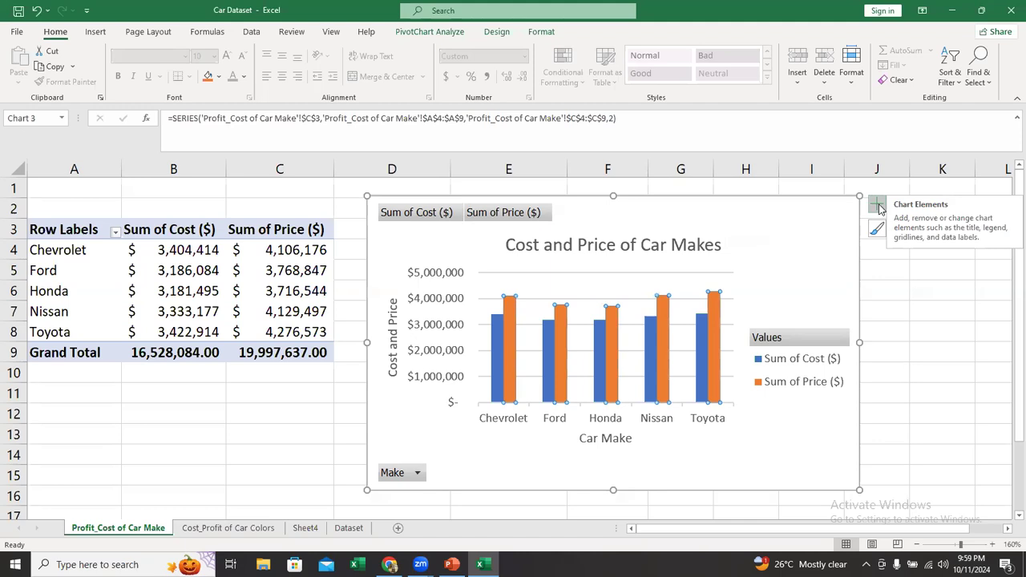
{"action": "left_click", "coordinate": [878, 207]}
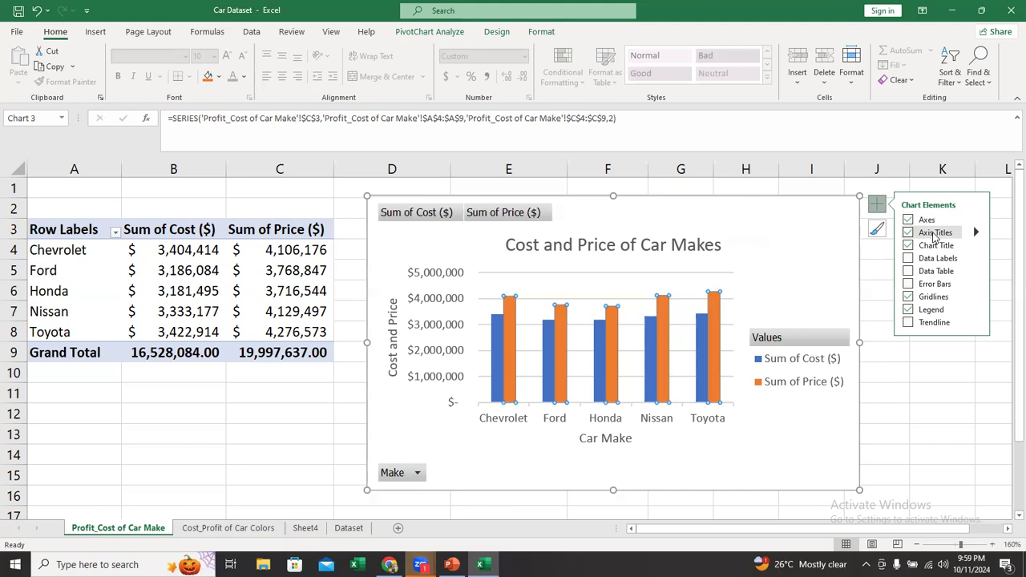
{"action": "left_click", "coordinate": [486, 464]}
{"action": "left_click", "coordinate": [876, 206]}
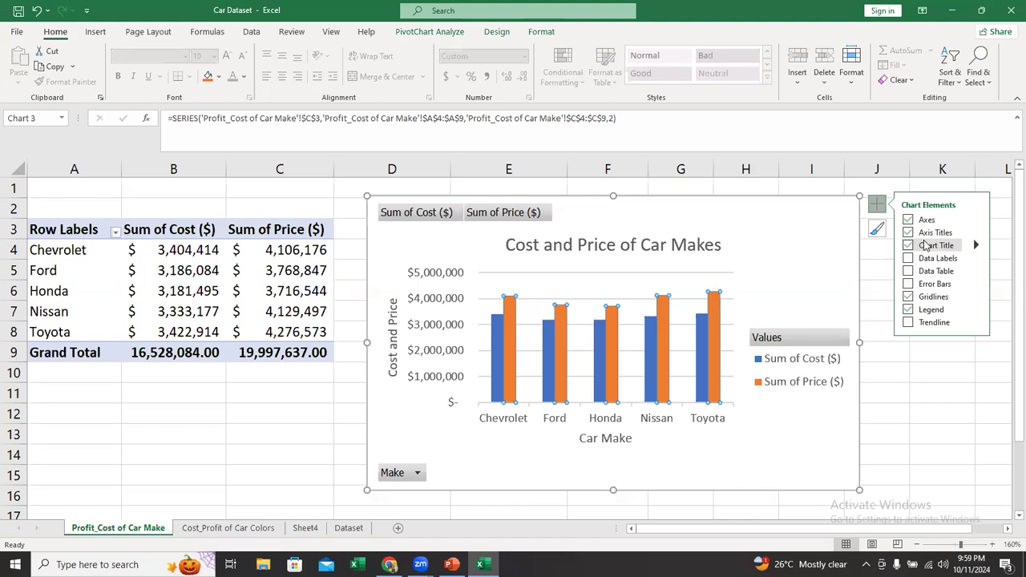
Step: Set the chart title's font size to 16 and make it bold
{"action": "left_click", "coordinate": [629, 245]}
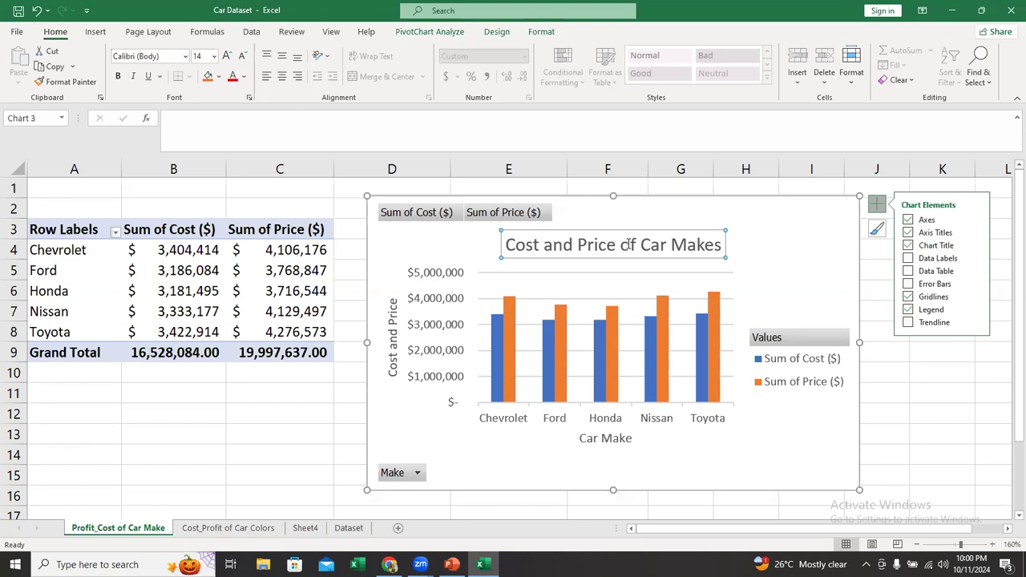
{"action": "triple_click", "coordinate": [628, 245]}
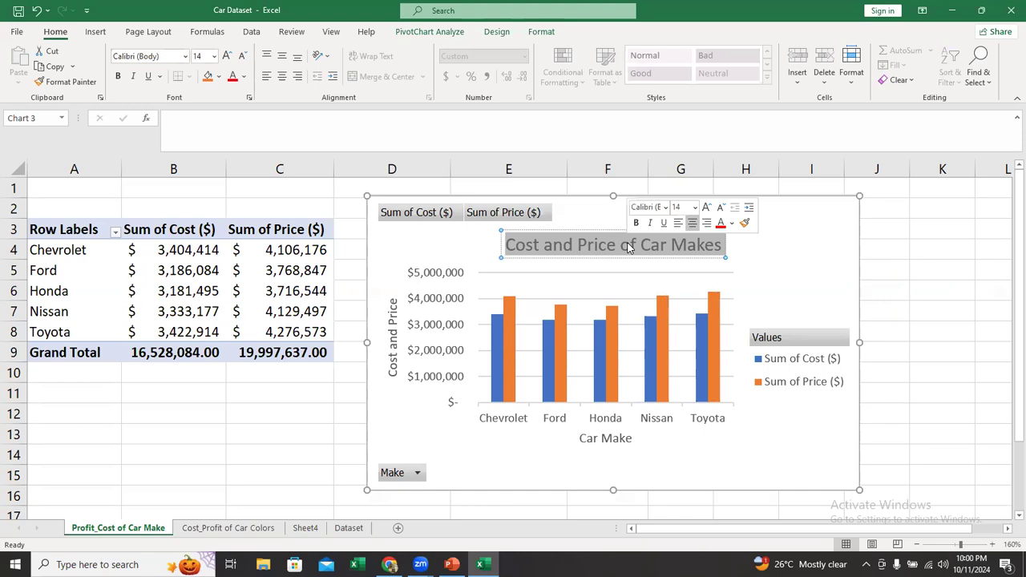
{"action": "key", "text": "ctrl+shift+period"}
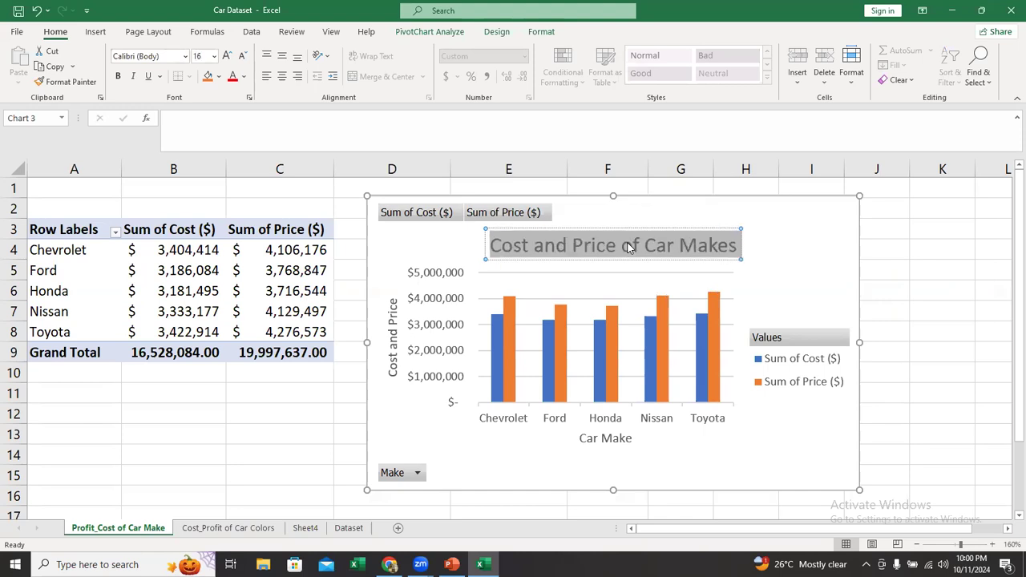
{"action": "key", "text": "ctrl+b"}
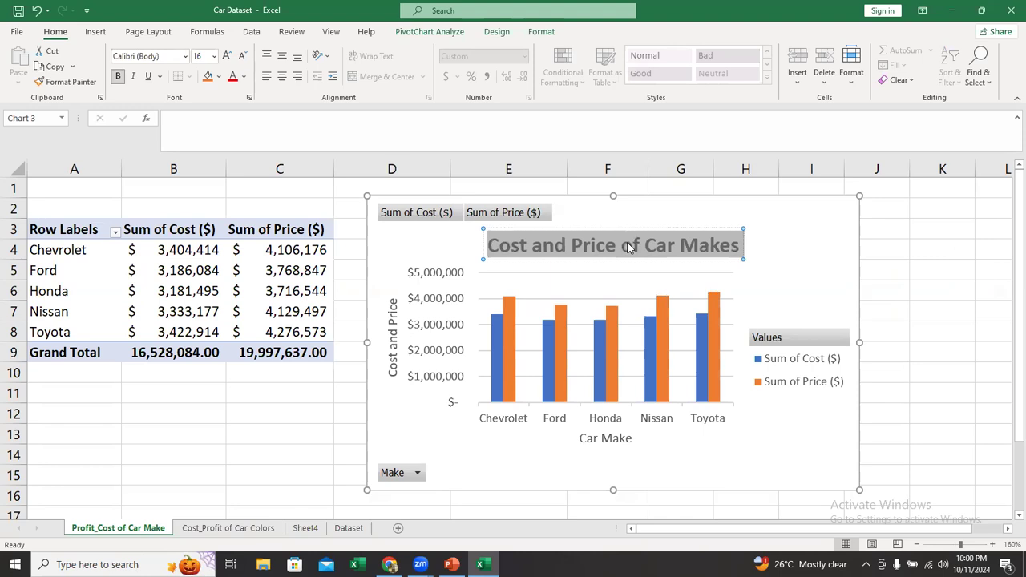
Step: Try dark blue as the chart title's font color, and settle on purple
{"action": "left_click", "coordinate": [245, 77]}
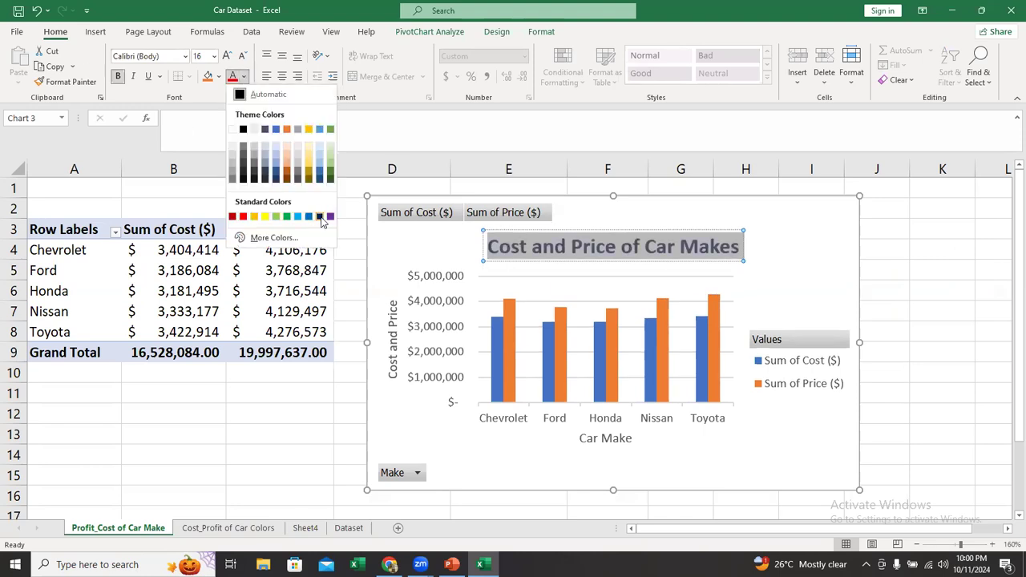
{"action": "left_click", "coordinate": [320, 217]}
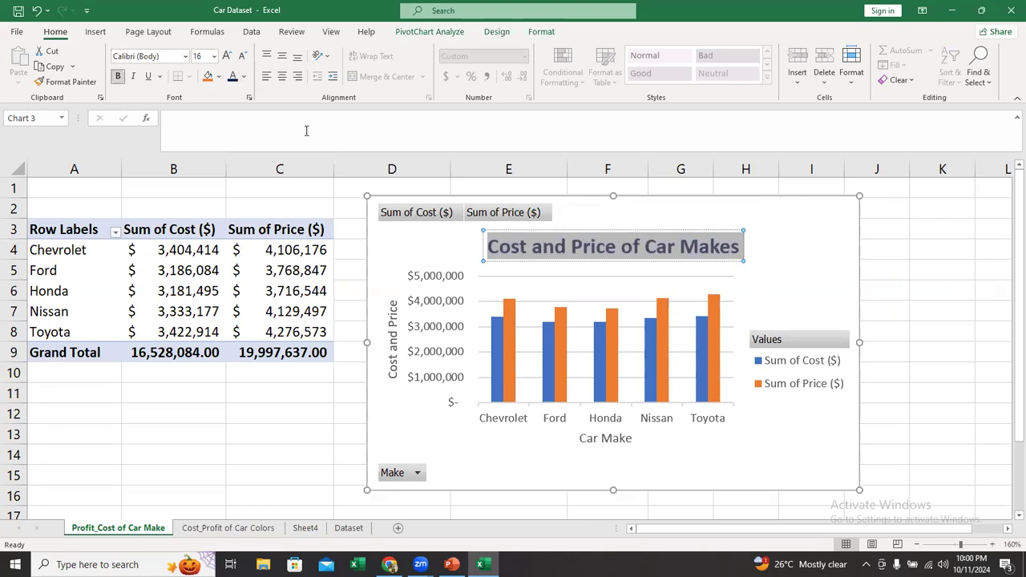
{"action": "left_click", "coordinate": [245, 77]}
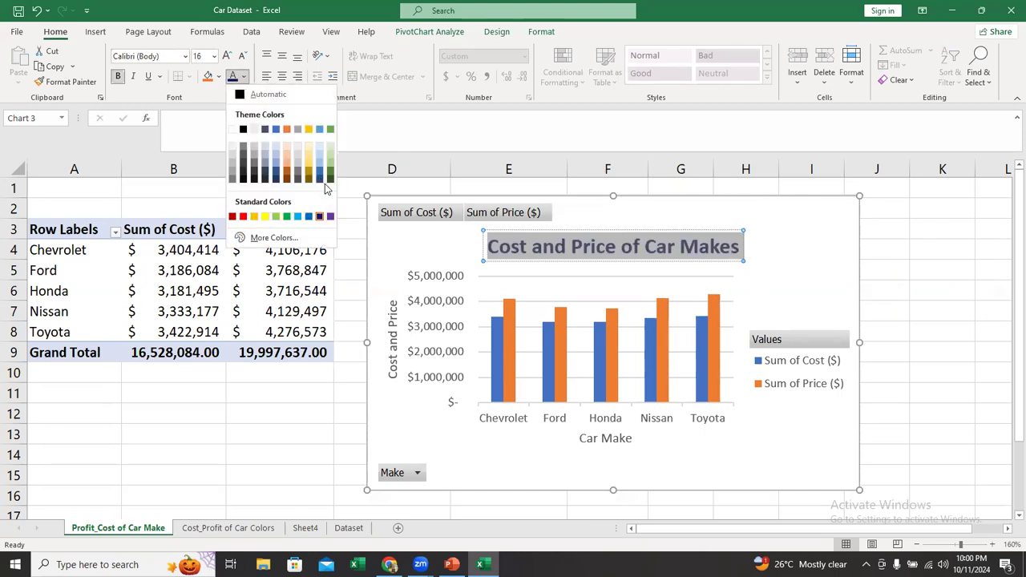
{"action": "left_click", "coordinate": [331, 218]}
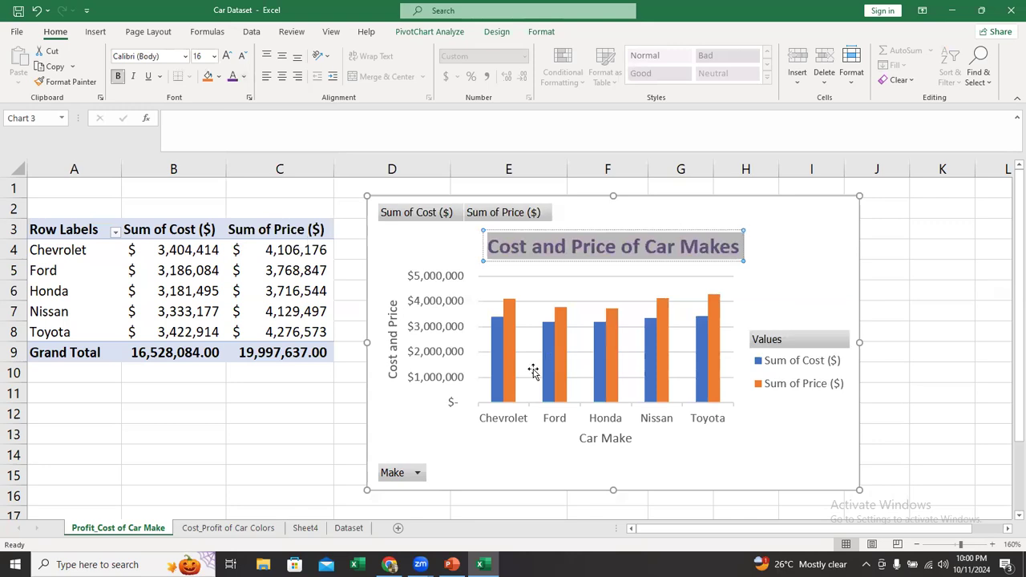
{"action": "left_click", "coordinate": [532, 430]}
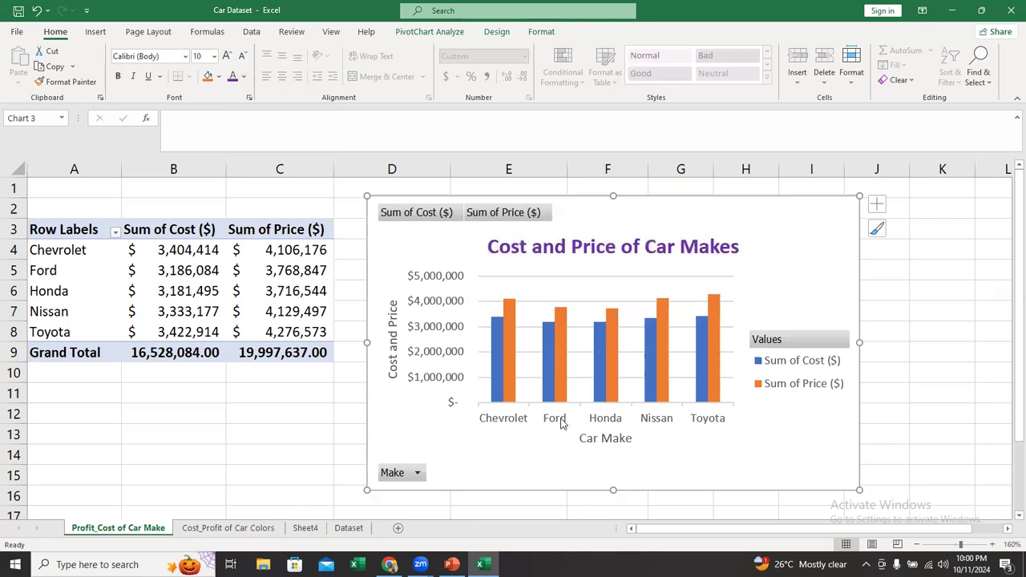
Step: Make the car make labels on the horizontal axis bold and purple
{"action": "left_click", "coordinate": [561, 423]}
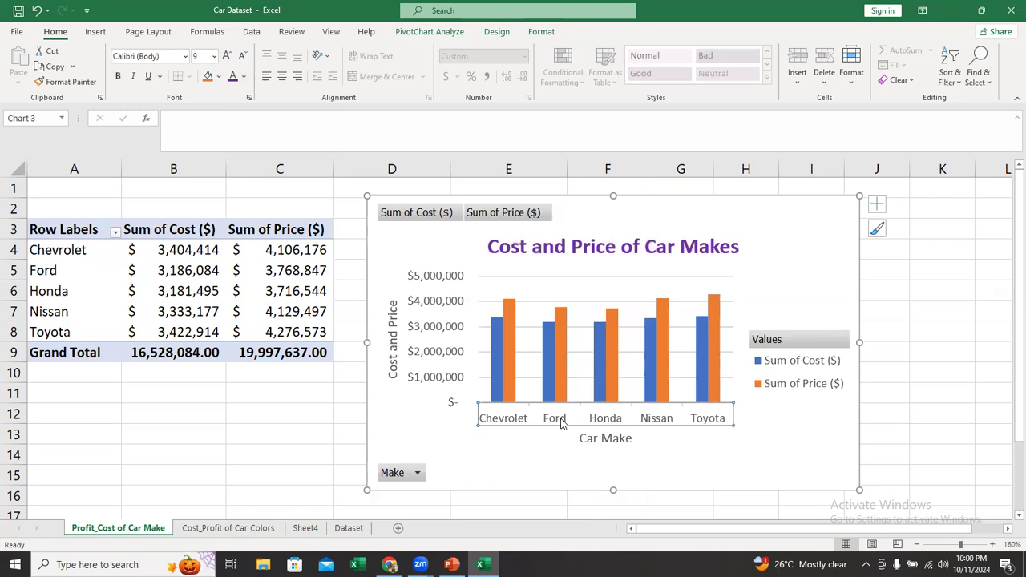
{"action": "left_click", "coordinate": [116, 78]}
{"action": "left_click", "coordinate": [232, 80]}
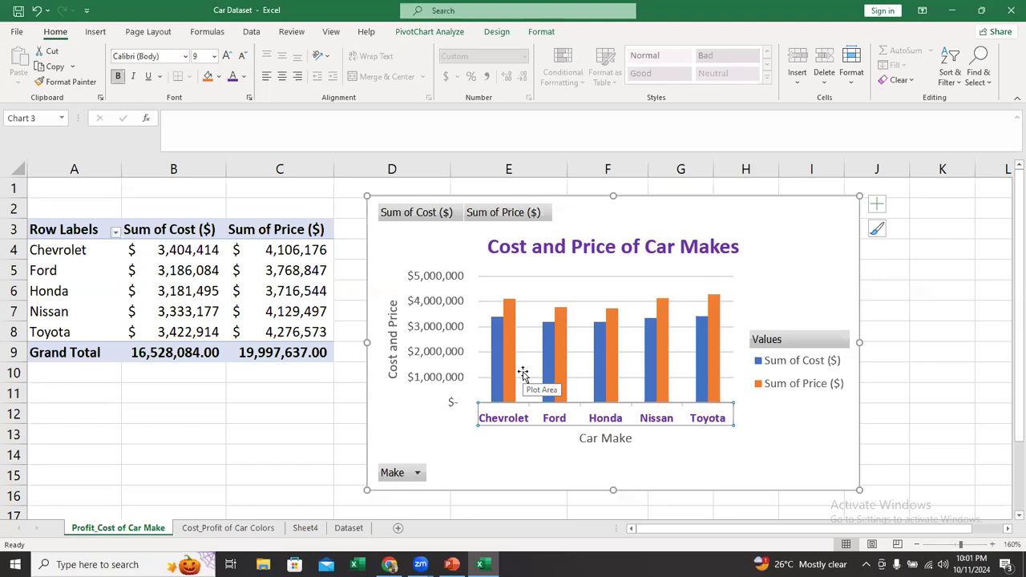
Step: Make the vertical axis labels and the "Cost and Price" axis title purple and bold
{"action": "left_click", "coordinate": [425, 277]}
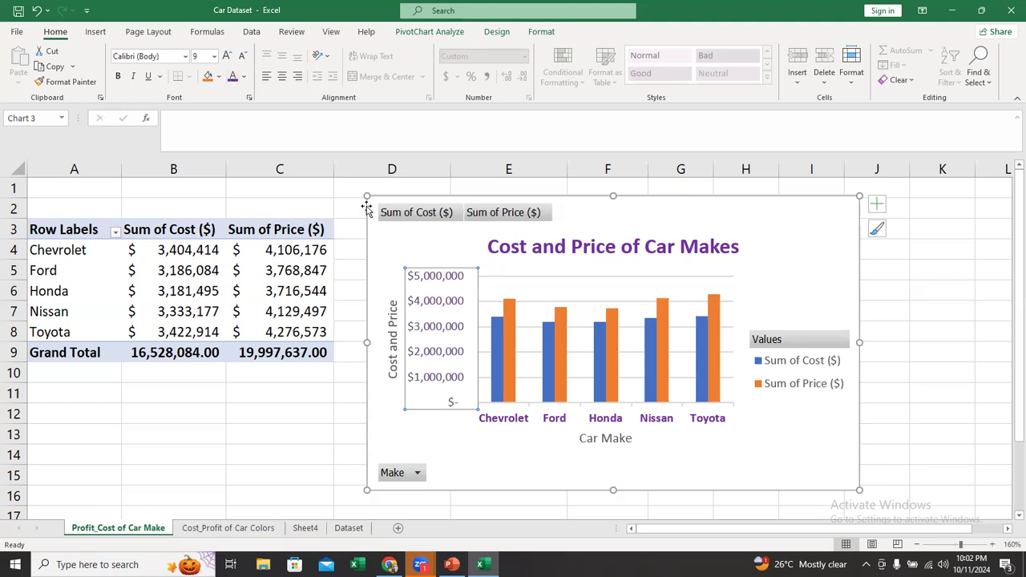
{"action": "left_click", "coordinate": [392, 340]}
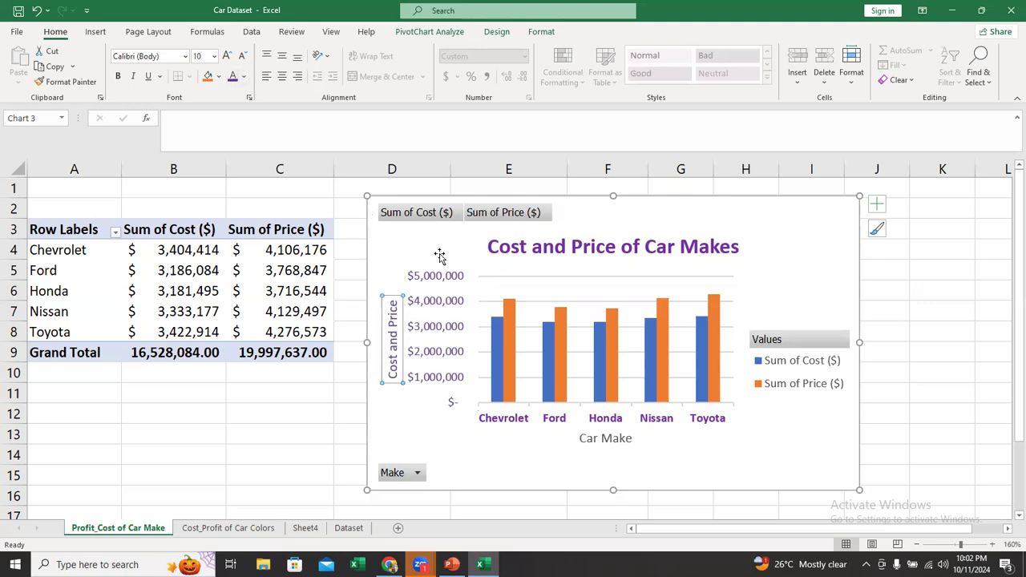
{"action": "left_click", "coordinate": [439, 280]}
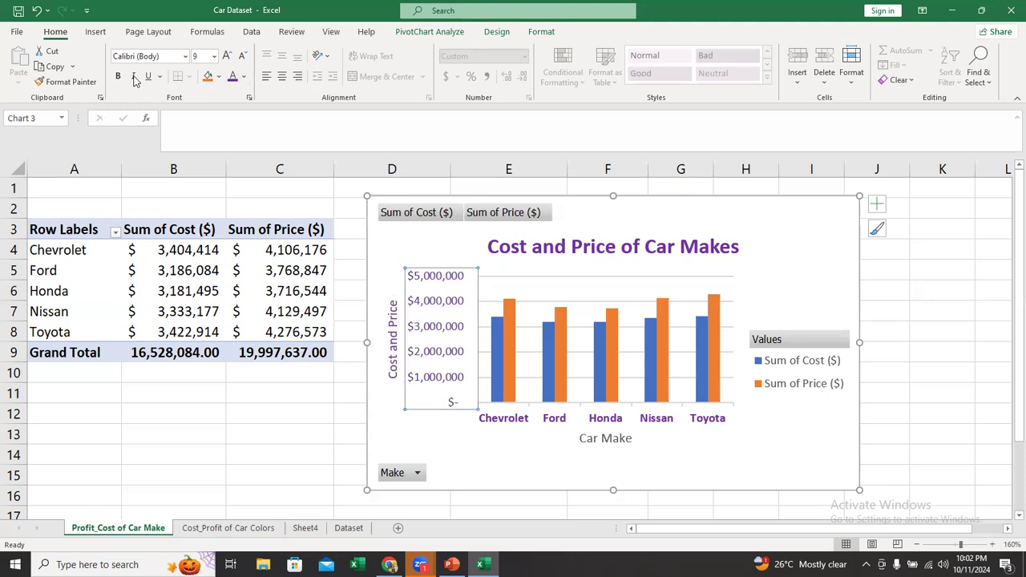
{"action": "left_click", "coordinate": [118, 76]}
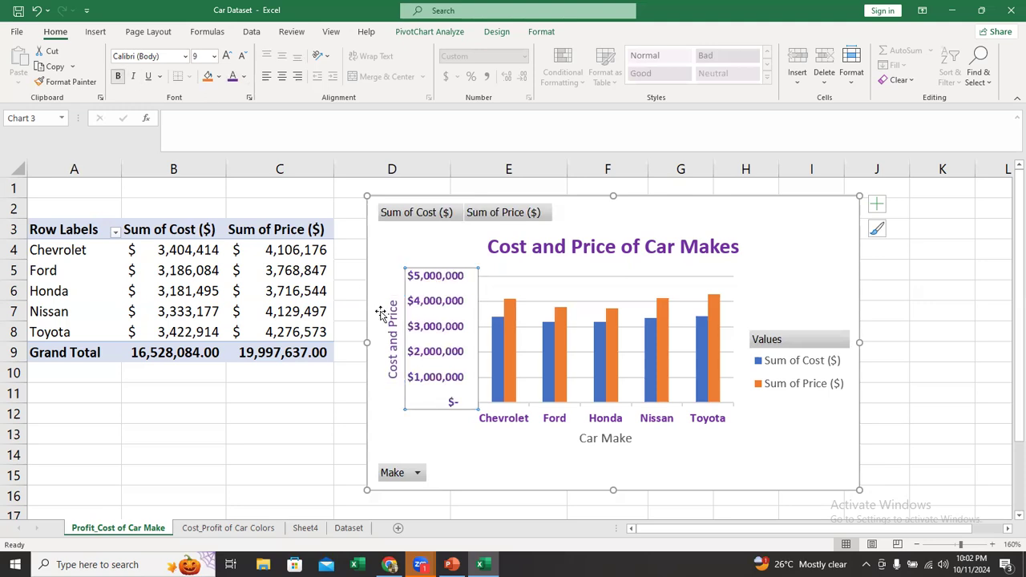
{"action": "left_click", "coordinate": [390, 319]}
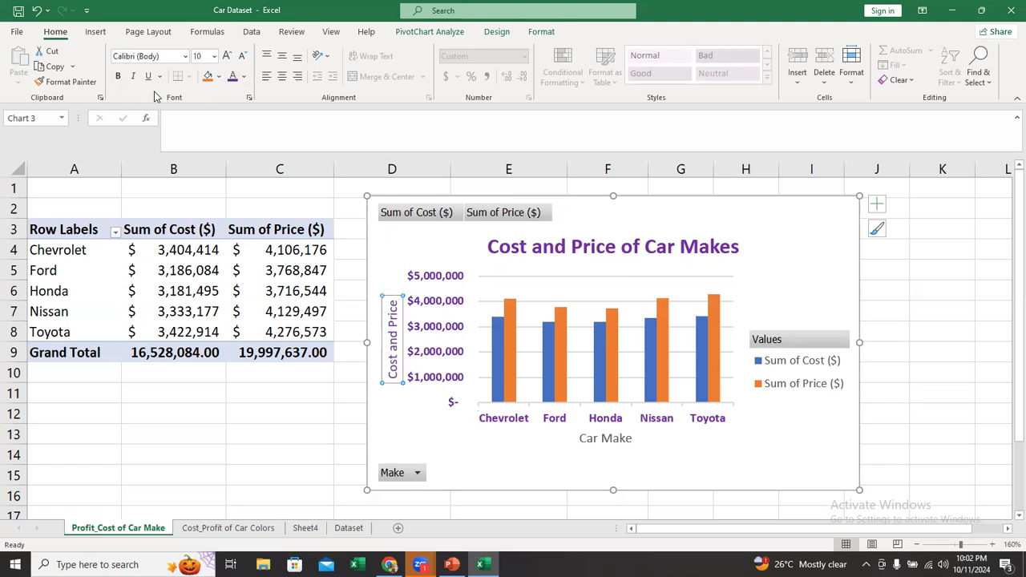
{"action": "left_click", "coordinate": [120, 78]}
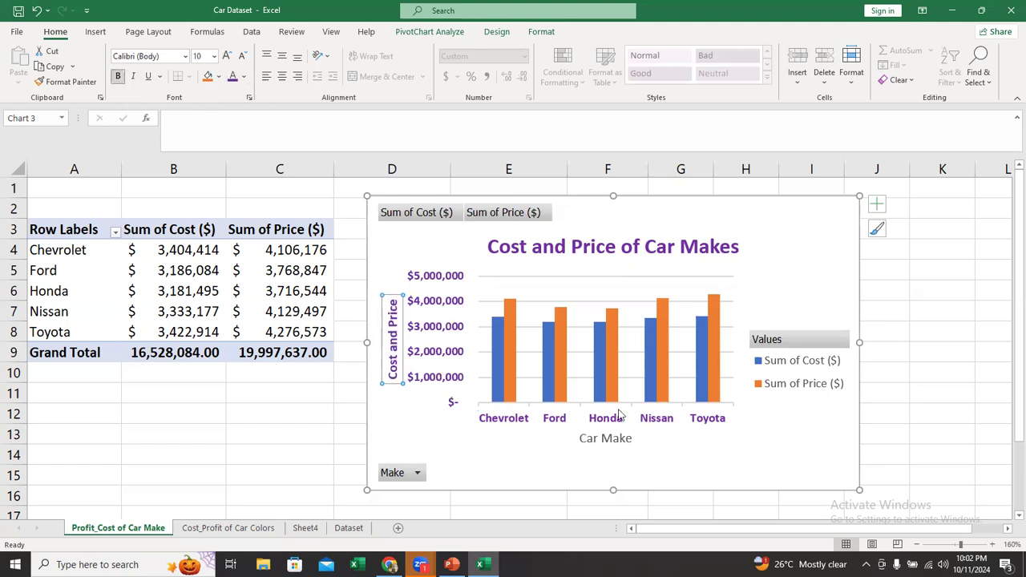
Step: Make the "Car Make" axis title under the chart bold and purple
{"action": "left_click", "coordinate": [606, 439]}
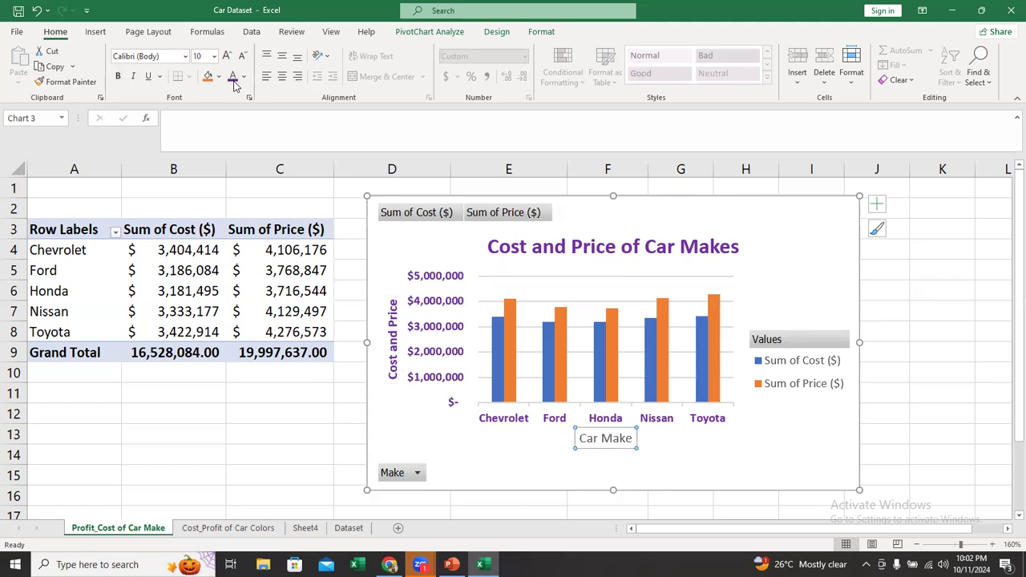
{"action": "left_click", "coordinate": [118, 76]}
{"action": "left_click", "coordinate": [758, 228]}
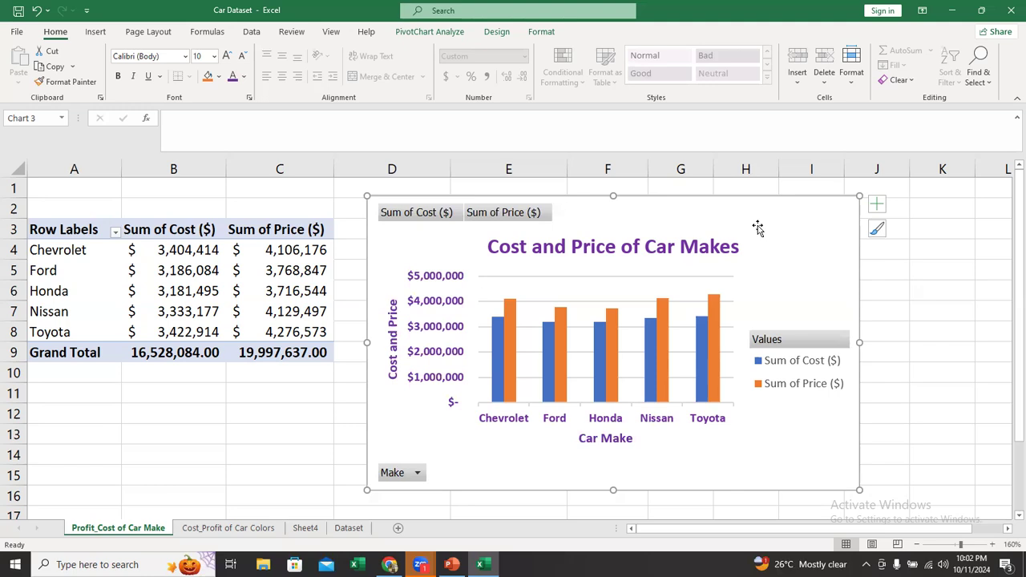
{"action": "mouse_move", "coordinate": [498, 339]}
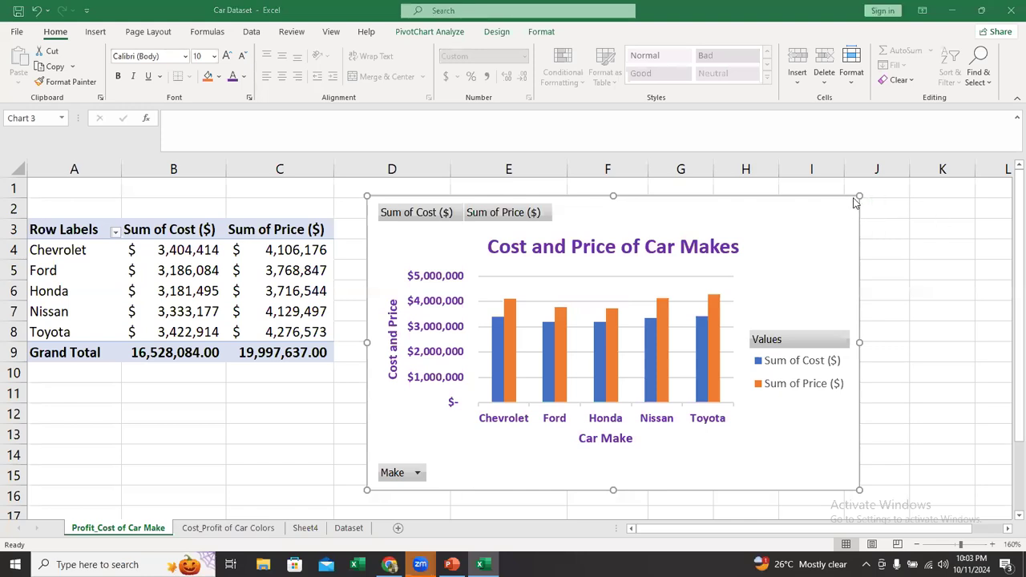
Step: Add data labels to the cost and price columns and widen the chart so the labels have more room
{"action": "left_click", "coordinate": [876, 204]}
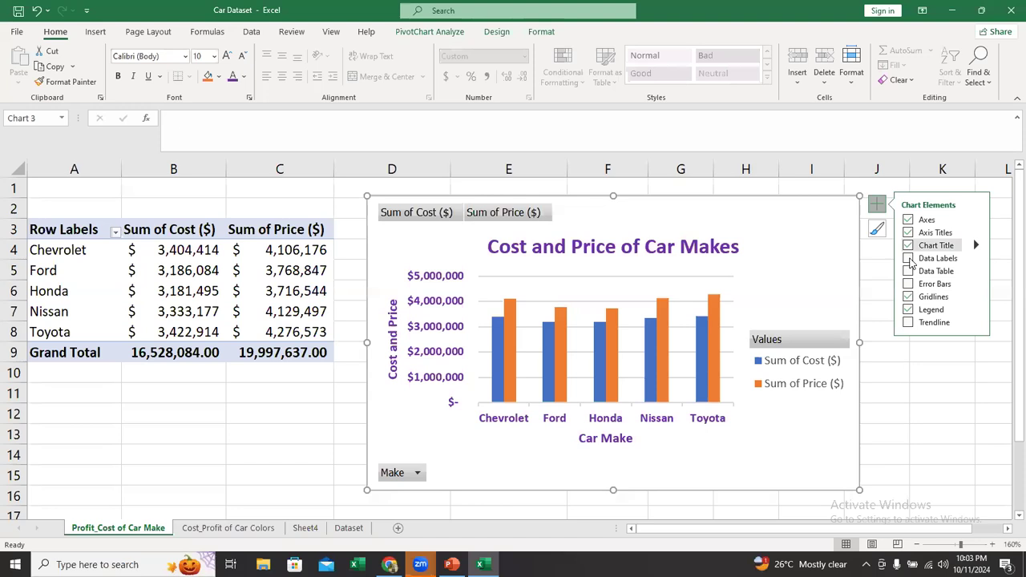
{"action": "left_click", "coordinate": [910, 259]}
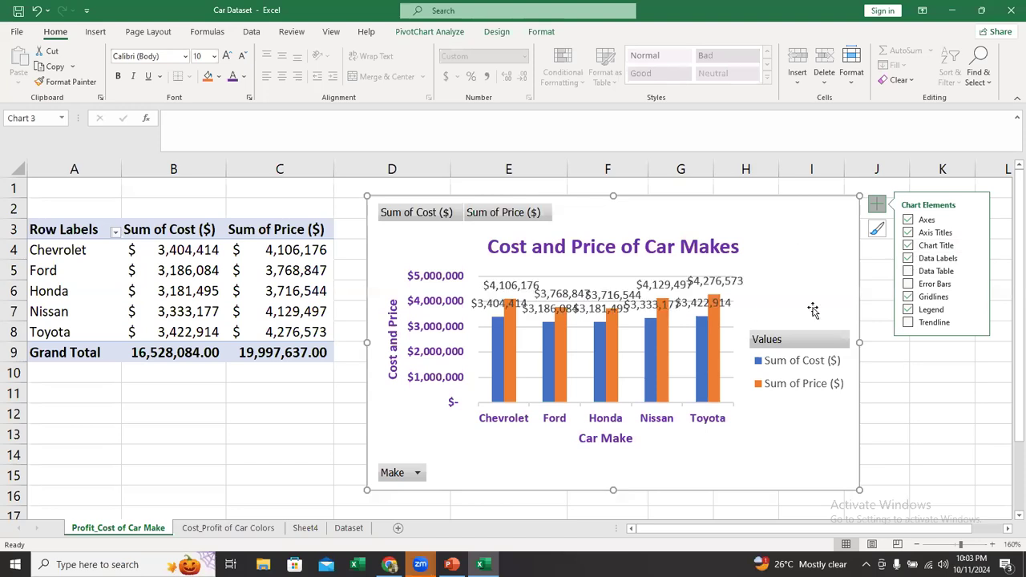
{"action": "left_click_drag", "start_coordinate": [861, 492], "coordinate": [1007, 483]}
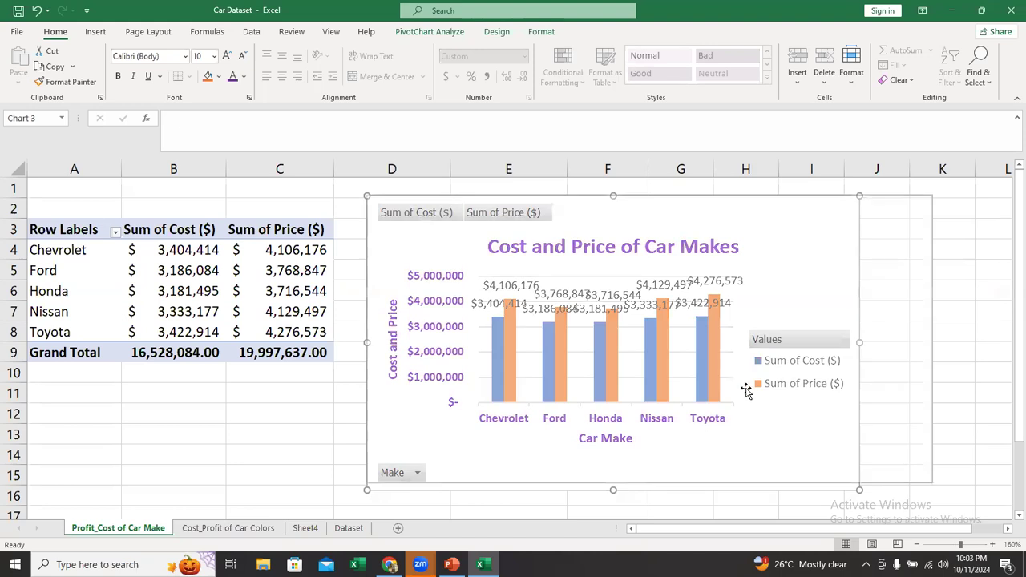
Step: Remove Sum of Price ($) from the pivot table's values and close the field list
{"action": "left_click", "coordinate": [282, 274]}
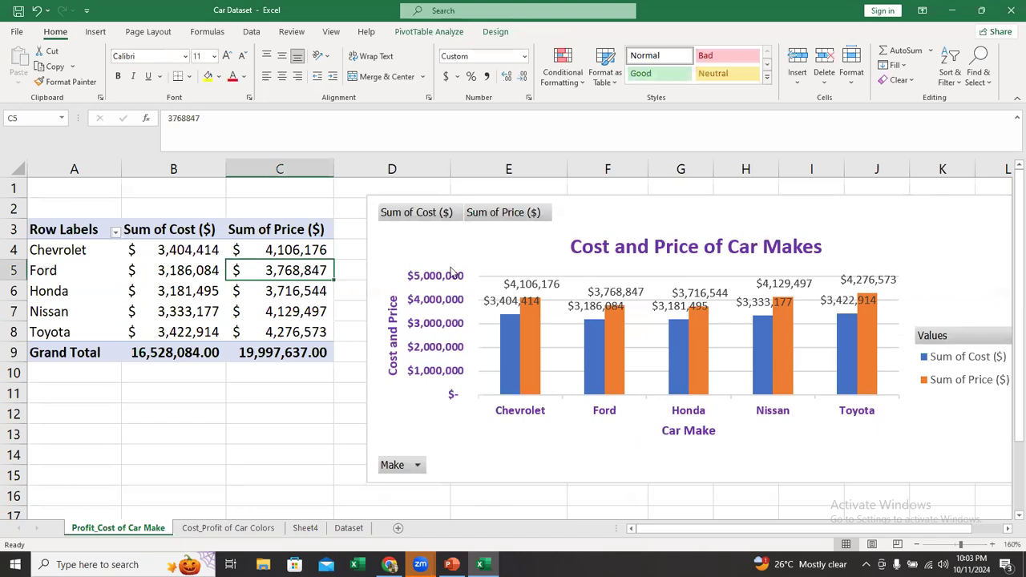
{"action": "right_click", "coordinate": [263, 252]}
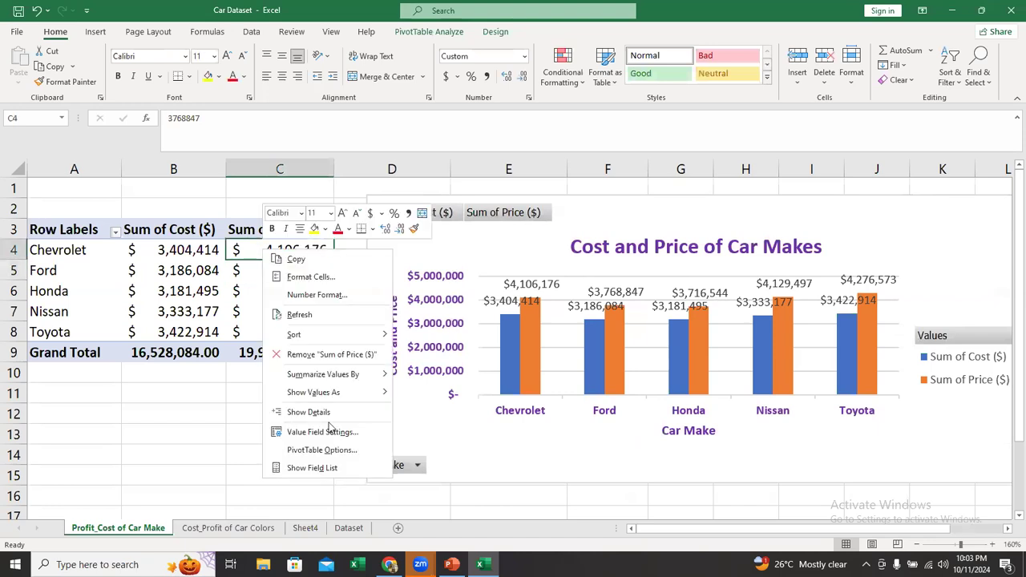
{"action": "left_click", "coordinate": [332, 467]}
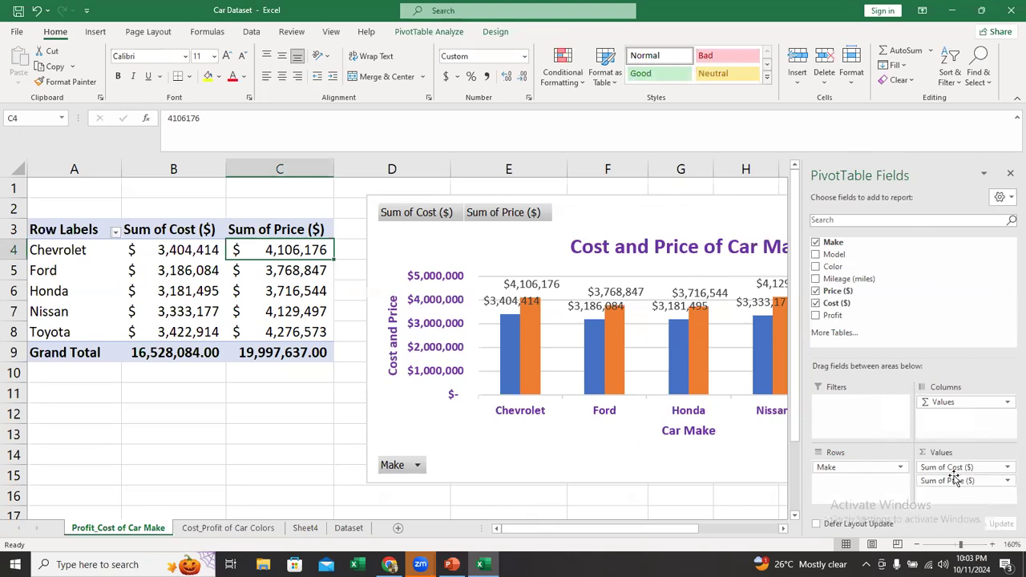
{"action": "left_click_drag", "start_coordinate": [948, 485], "coordinate": [912, 309]}
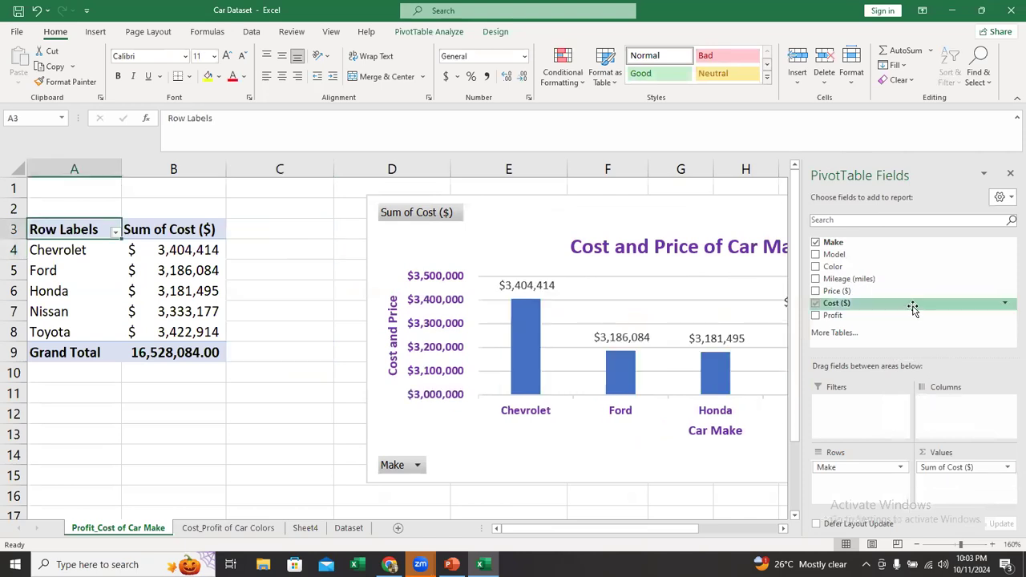
{"action": "left_click", "coordinate": [1010, 173]}
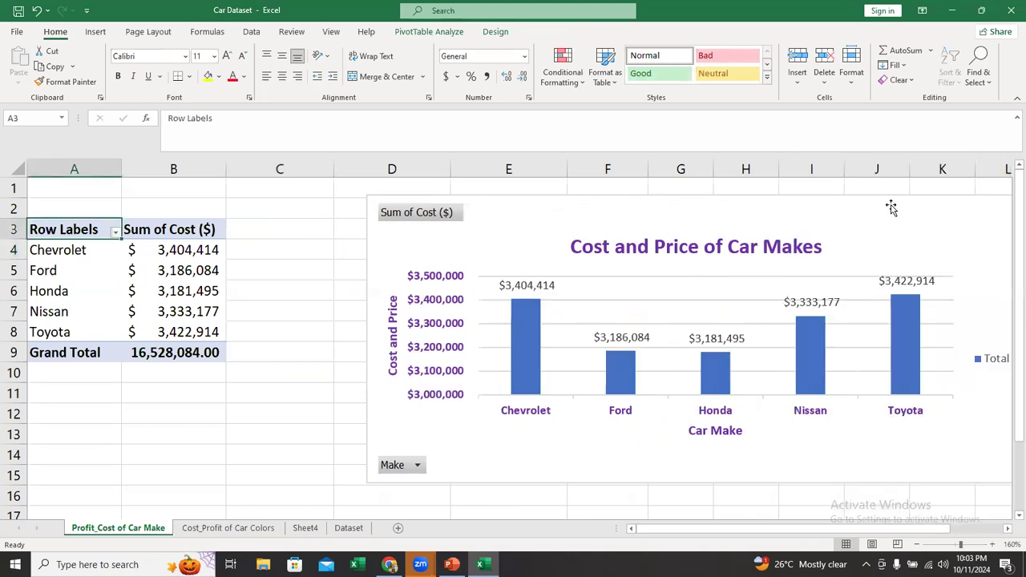
Step: Move the chart closer to the pivot table and shrink it to span about columns C to I
{"action": "left_click", "coordinate": [885, 206]}
{"action": "left_click_drag", "start_coordinate": [886, 206], "coordinate": [773, 210]}
{"action": "left_click_drag", "start_coordinate": [874, 201], "coordinate": [773, 227]}
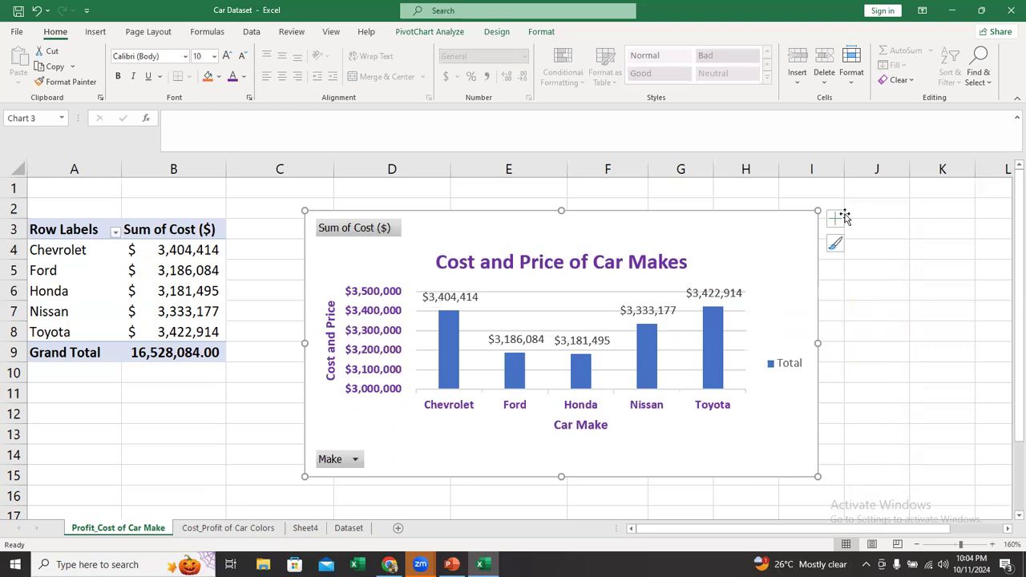
{"action": "left_click", "coordinate": [850, 213]}
{"action": "left_click", "coordinate": [812, 229]}
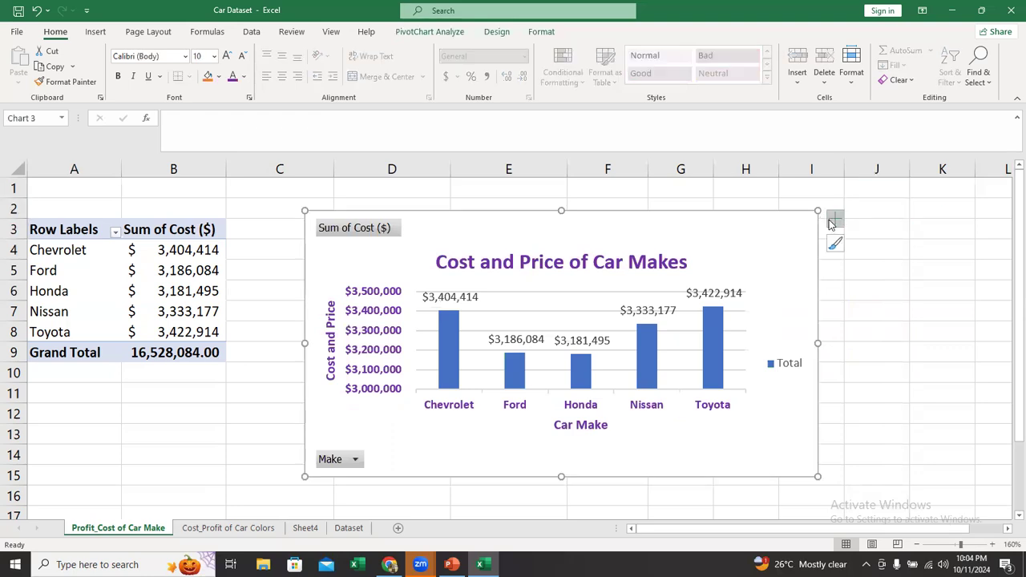
Step: Compare the chart's data labels with the Sum of Cost ($) values in the pivot table, starting with Chevrolet
{"action": "left_click", "coordinate": [834, 219]}
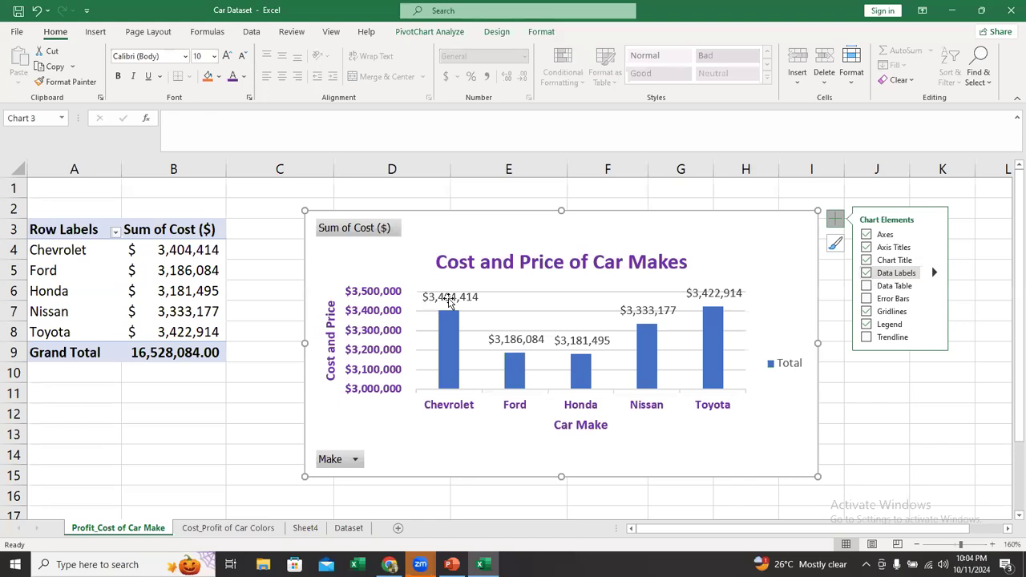
{"action": "left_click", "coordinate": [451, 303]}
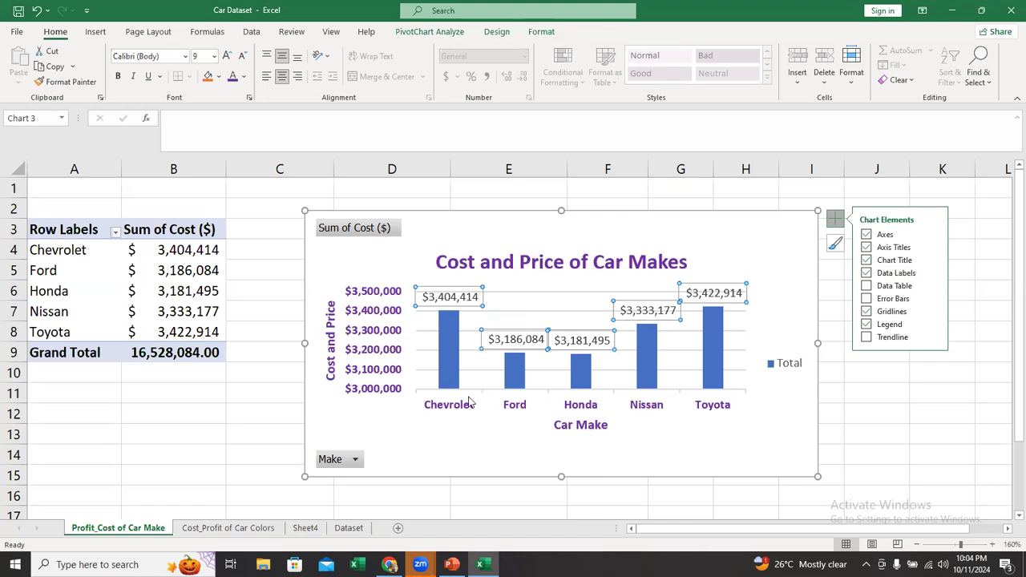
{"action": "left_click", "coordinate": [164, 248]}
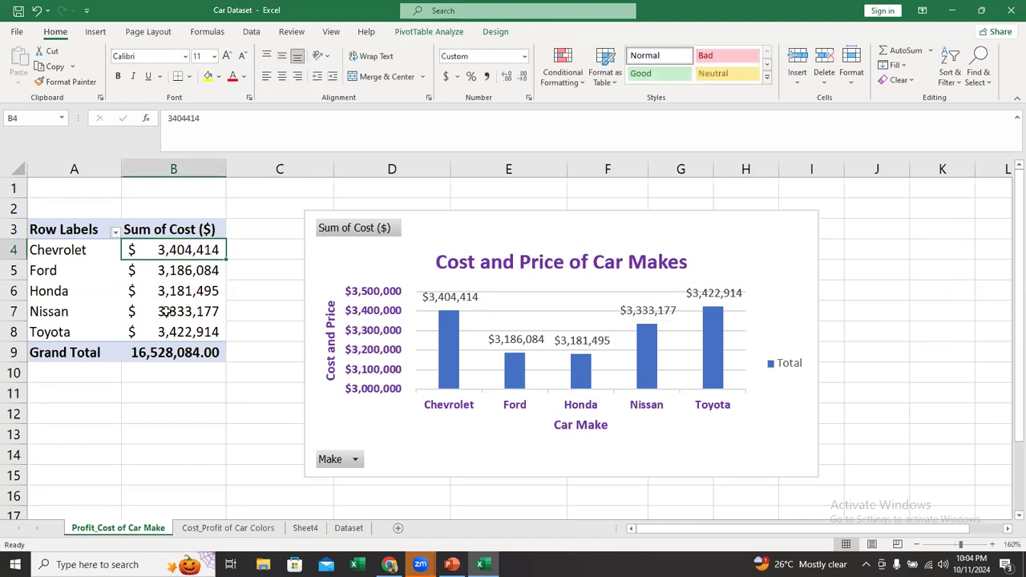
{"action": "left_click_drag", "start_coordinate": [95, 251], "coordinate": [163, 249]}
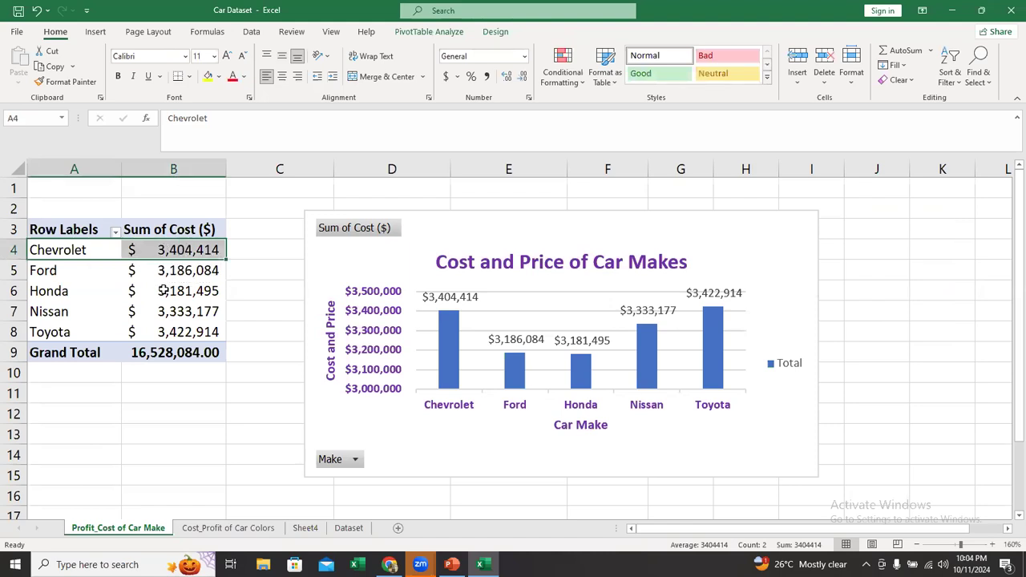
{"action": "mouse_move", "coordinate": [162, 291]}
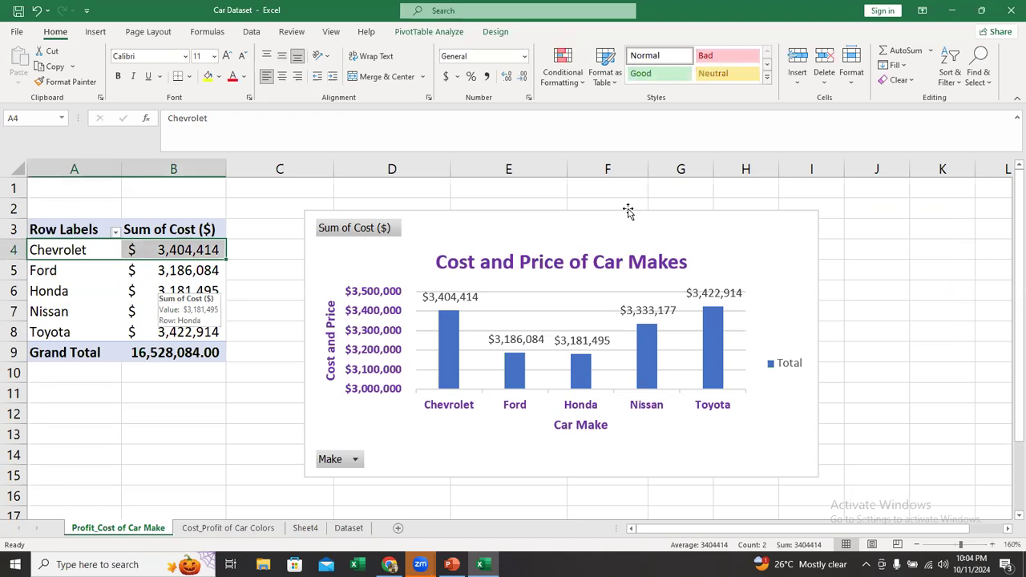
Step: Turn the chart's data labels off and back on to compare both views
{"action": "left_click", "coordinate": [677, 218]}
{"action": "left_click", "coordinate": [835, 221]}
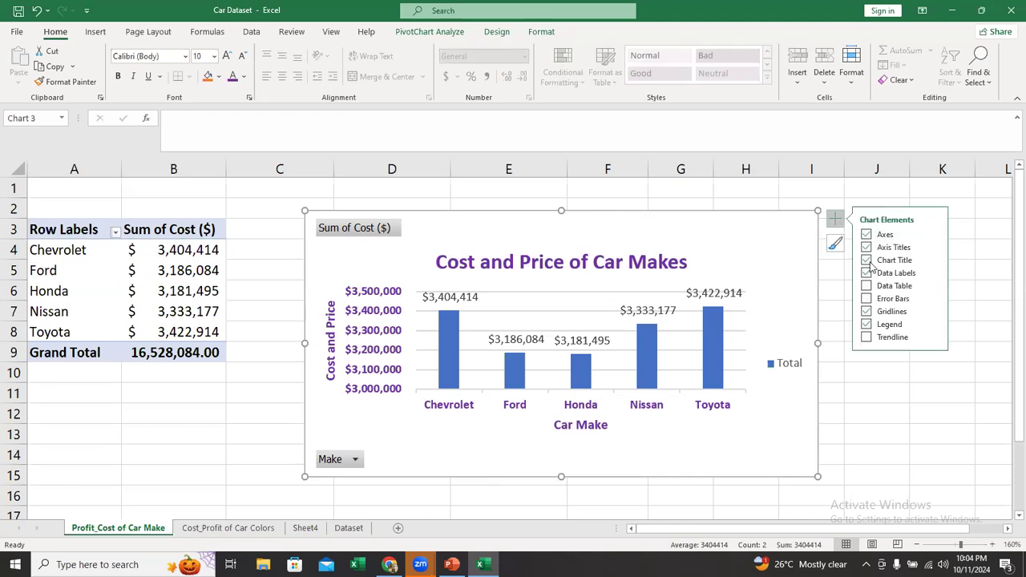
{"action": "left_click", "coordinate": [867, 274]}
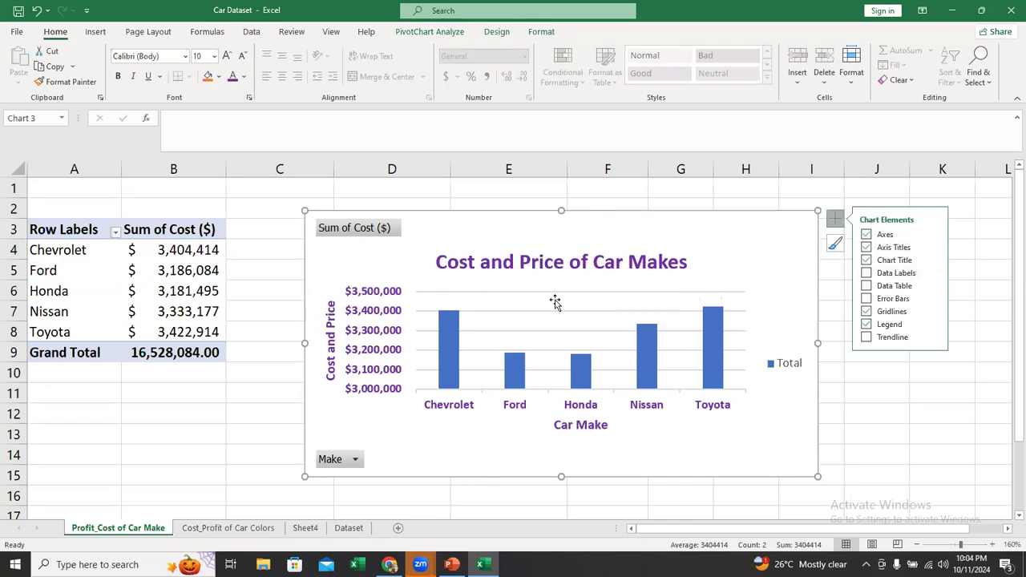
{"action": "mouse_move", "coordinate": [451, 344]}
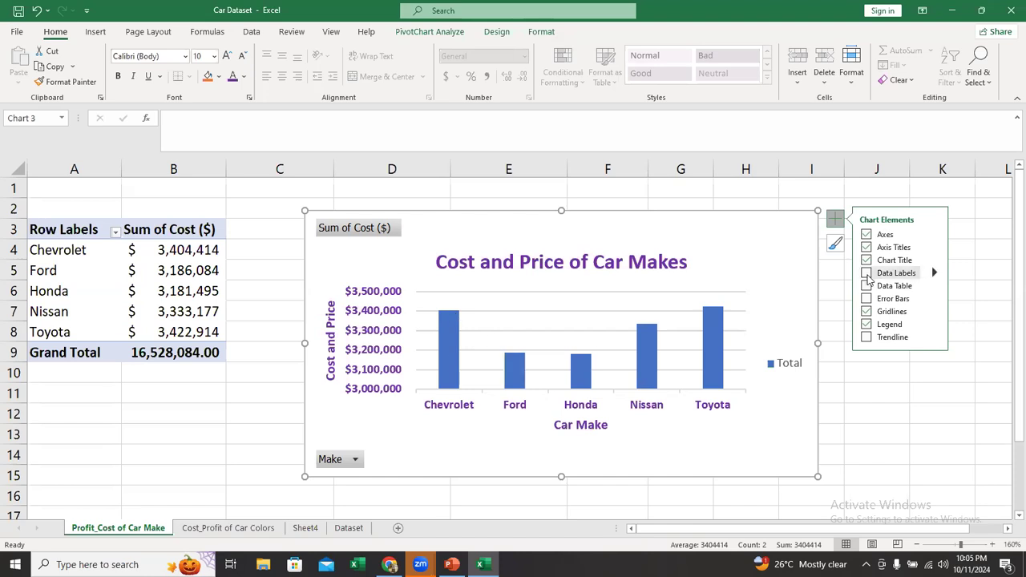
{"action": "left_click", "coordinate": [868, 274]}
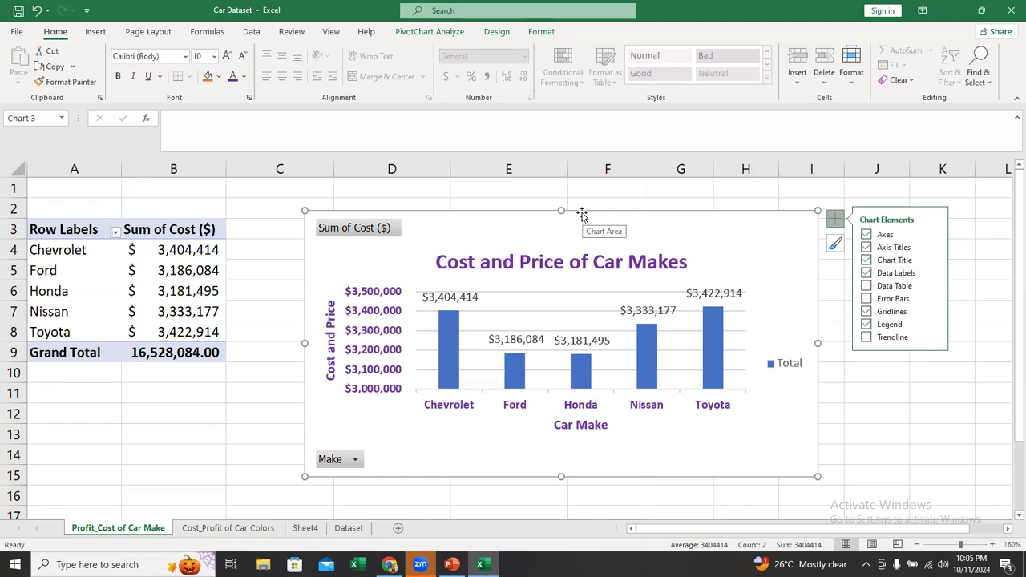
Step: Hide the primary vertical axis and delete the "Cost and Price" axis title
{"action": "left_click", "coordinate": [467, 303]}
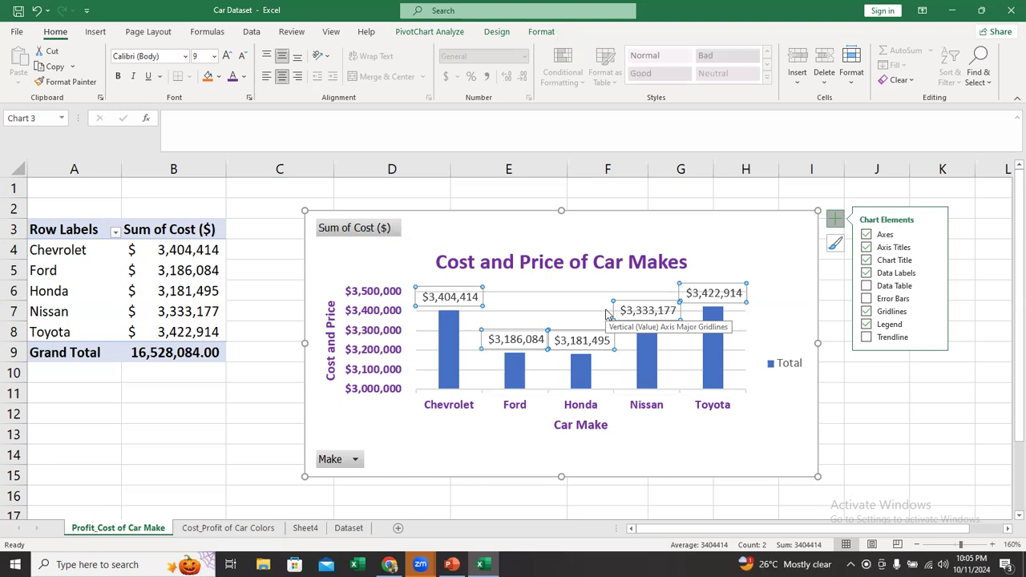
{"action": "left_click", "coordinate": [934, 234]}
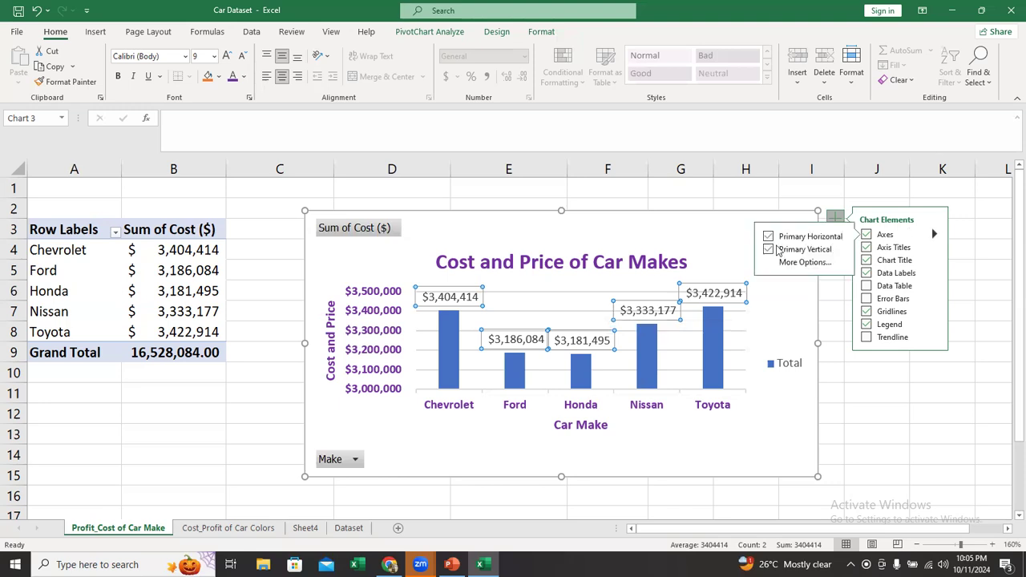
{"action": "left_click", "coordinate": [768, 250]}
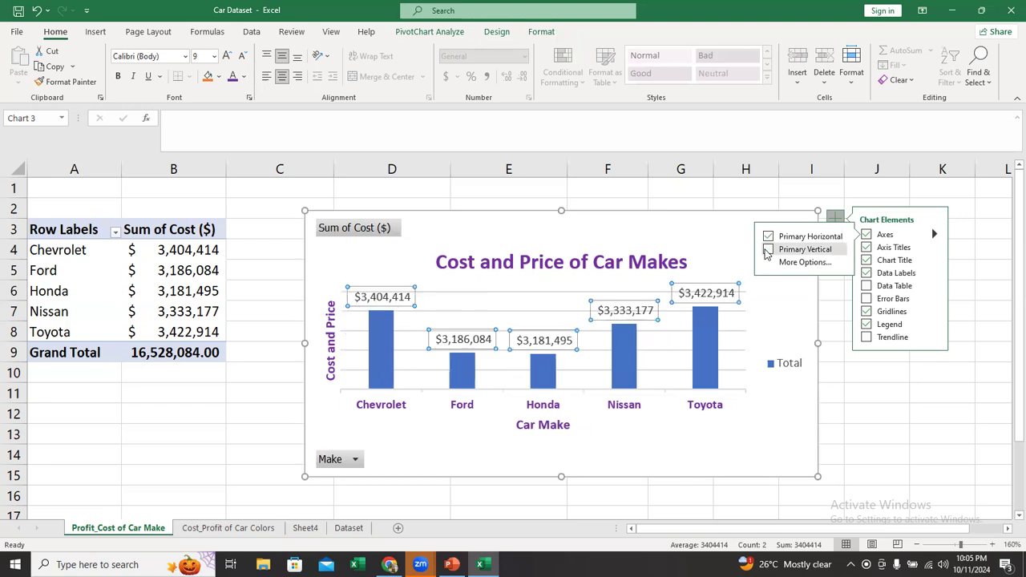
{"action": "left_click", "coordinate": [330, 336]}
{"action": "key", "text": "Delete"}
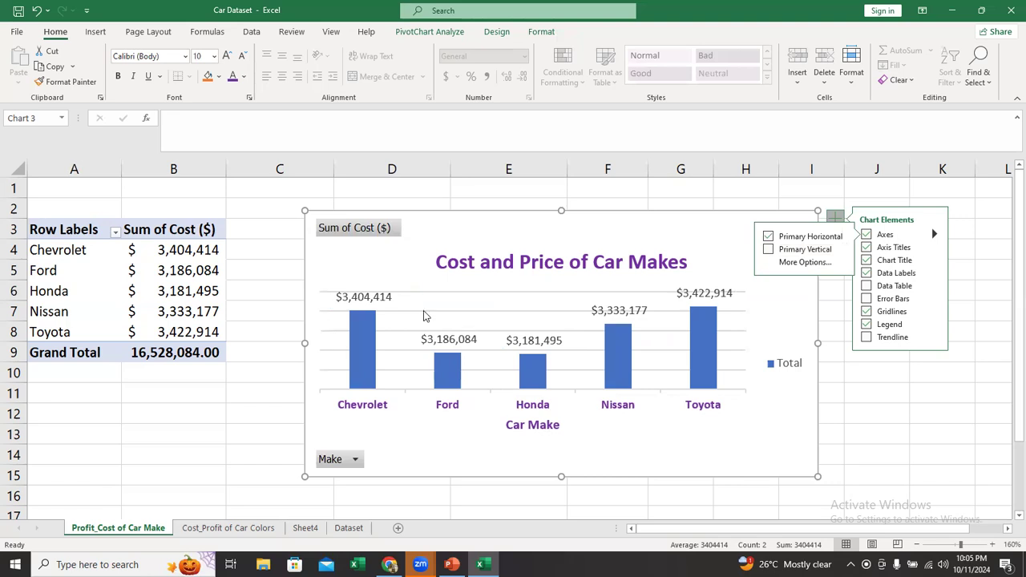
Step: Make the data labels above the columns bold and purple, and close the chart elements list
{"action": "left_click", "coordinate": [369, 303]}
{"action": "key", "text": "ctrl+b"}
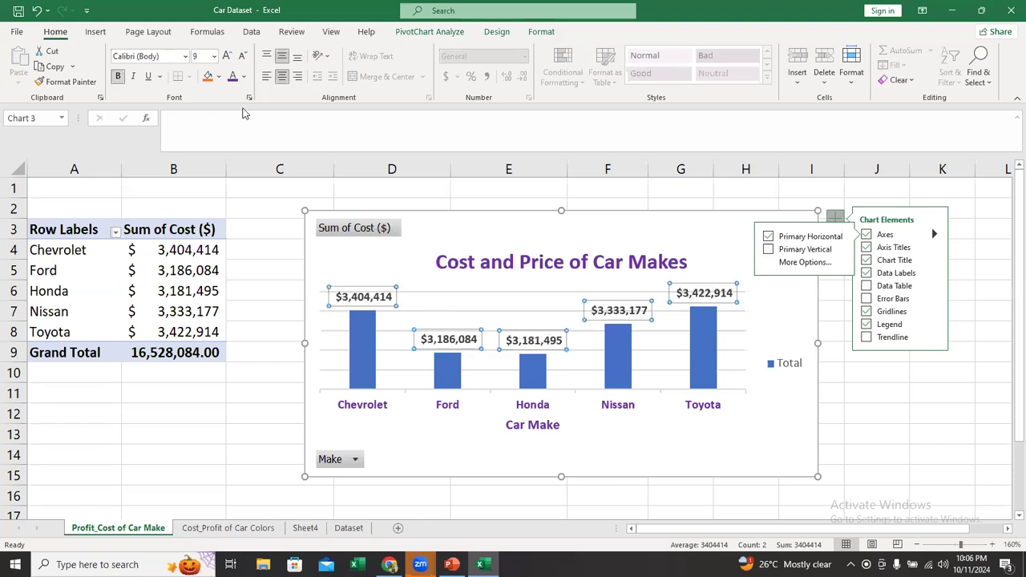
{"action": "left_click", "coordinate": [232, 76]}
{"action": "left_click", "coordinate": [539, 229]}
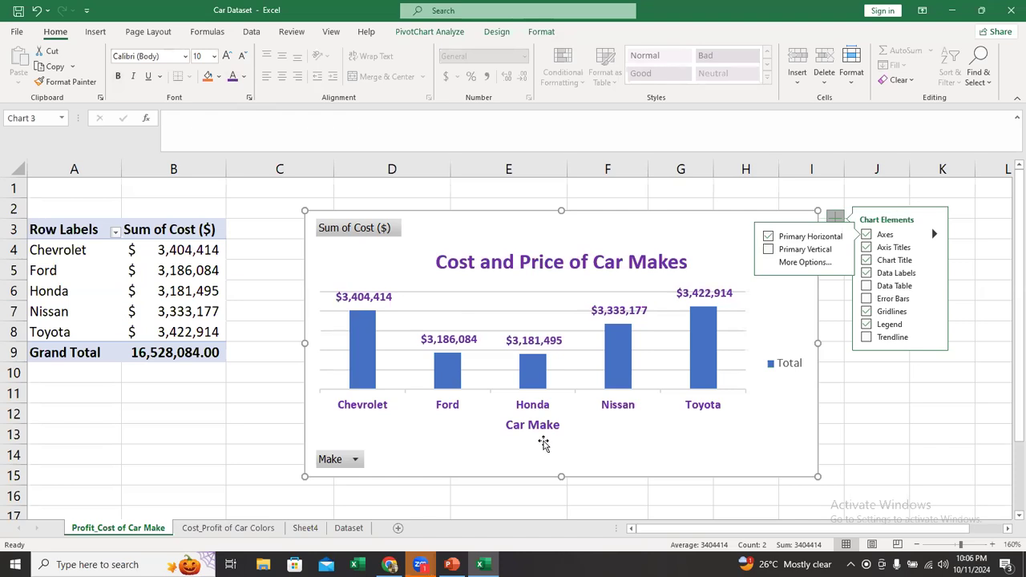
{"action": "key", "text": "Escape"}
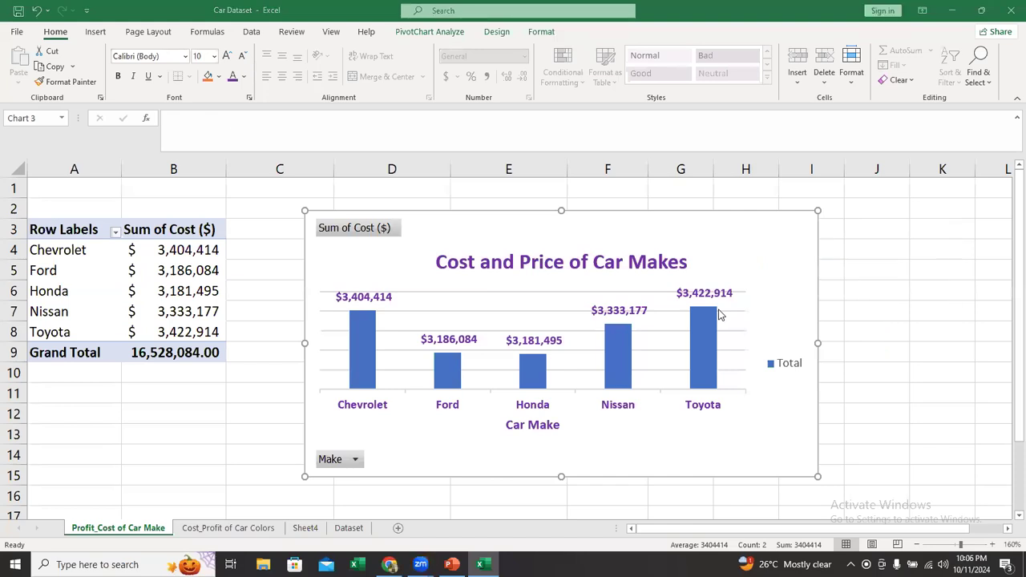
Step: Try a data table and error bars on the chart, removing each one again
{"action": "left_click", "coordinate": [800, 226]}
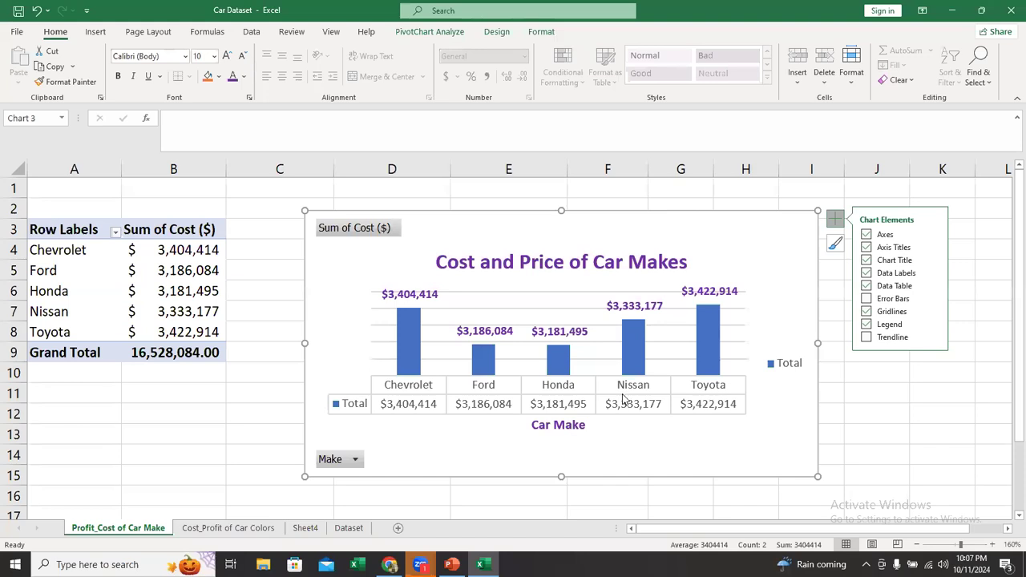
{"action": "left_click", "coordinate": [866, 287]}
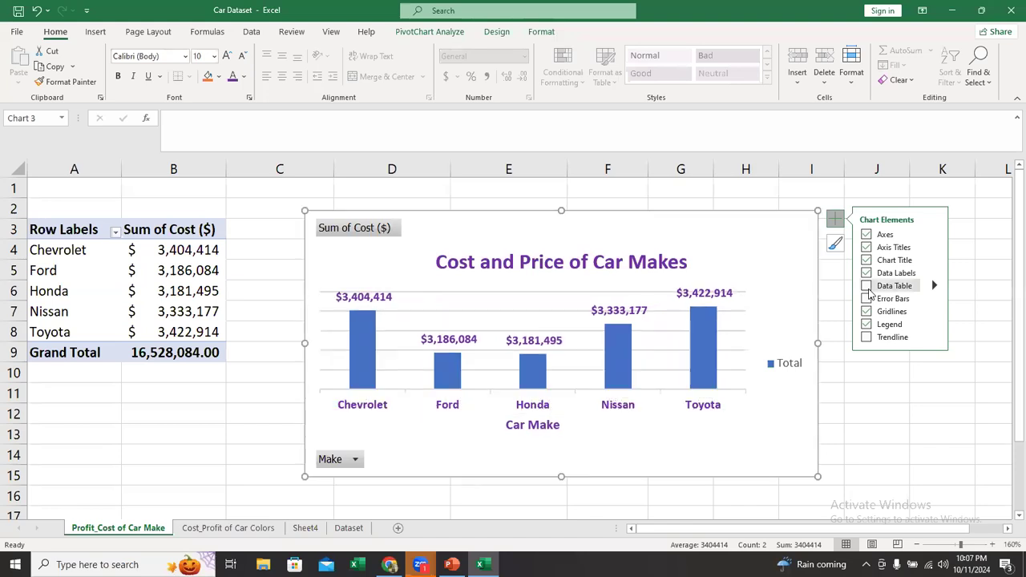
{"action": "left_click", "coordinate": [867, 299]}
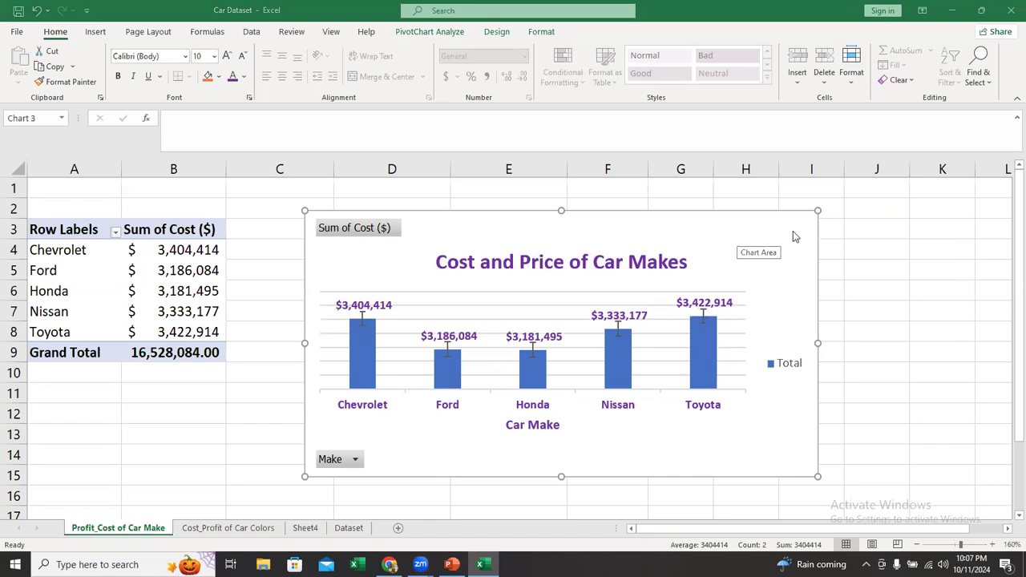
{"action": "left_click", "coordinate": [754, 244]}
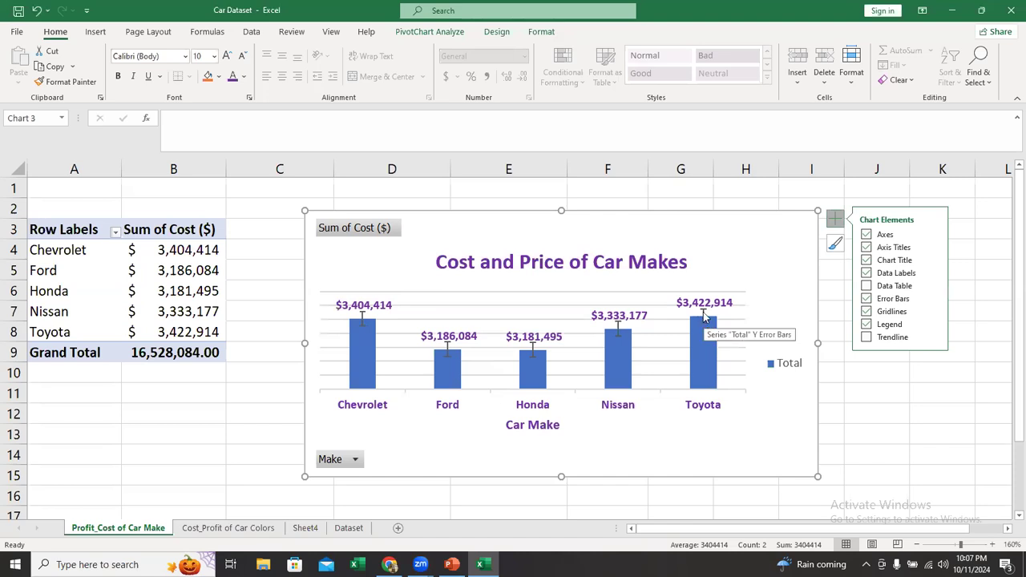
{"action": "left_click", "coordinate": [867, 299]}
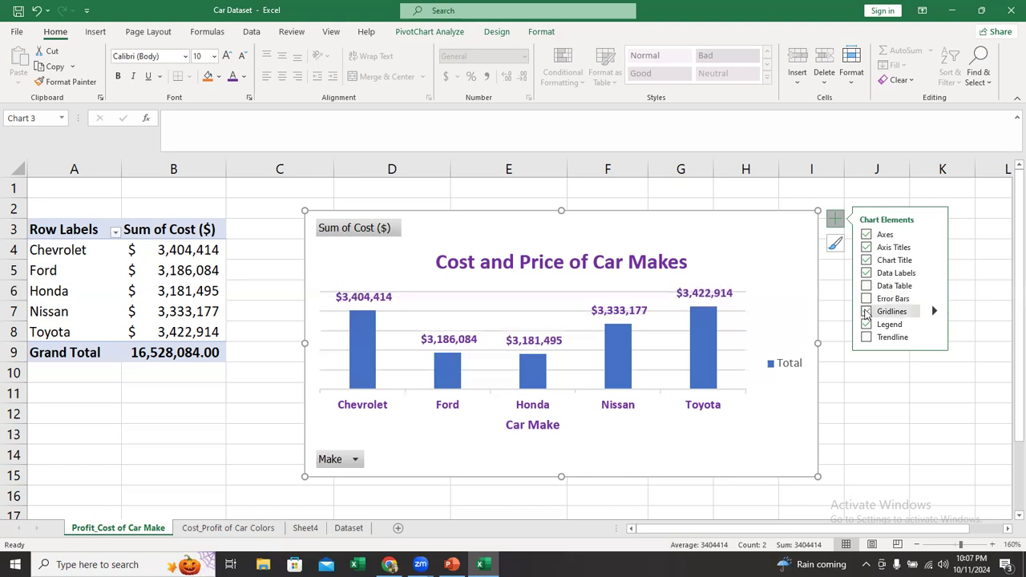
{"action": "left_click", "coordinate": [522, 293]}
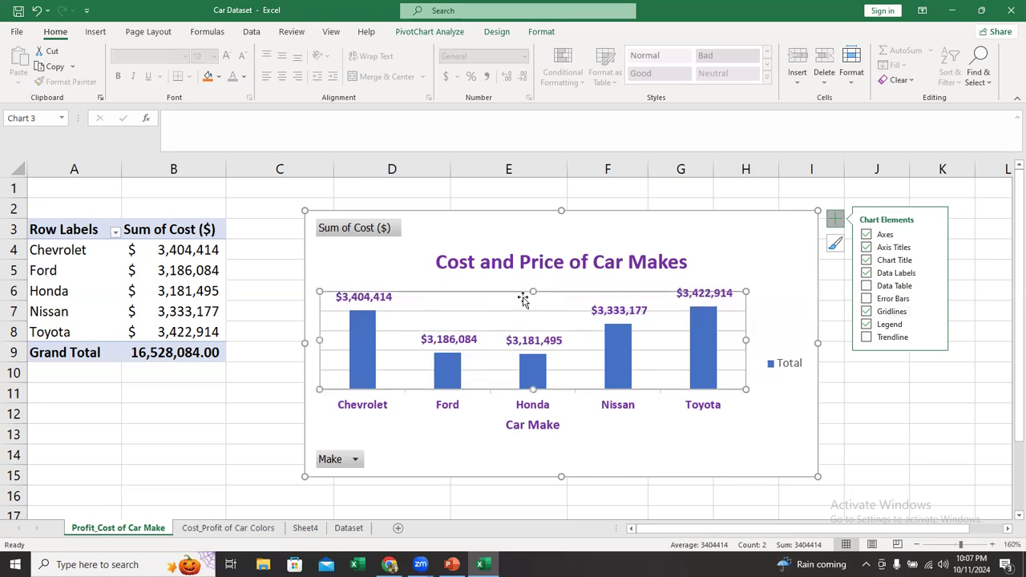
Step: Turn the chart's gridlines off and back on to compare both views
{"action": "left_click", "coordinate": [711, 238]}
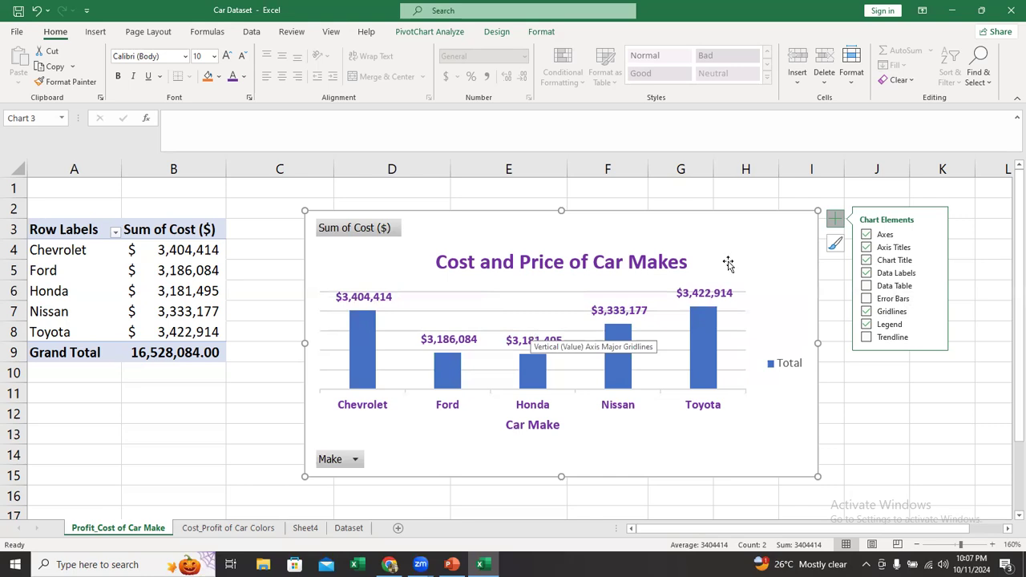
{"action": "left_click", "coordinate": [866, 312]}
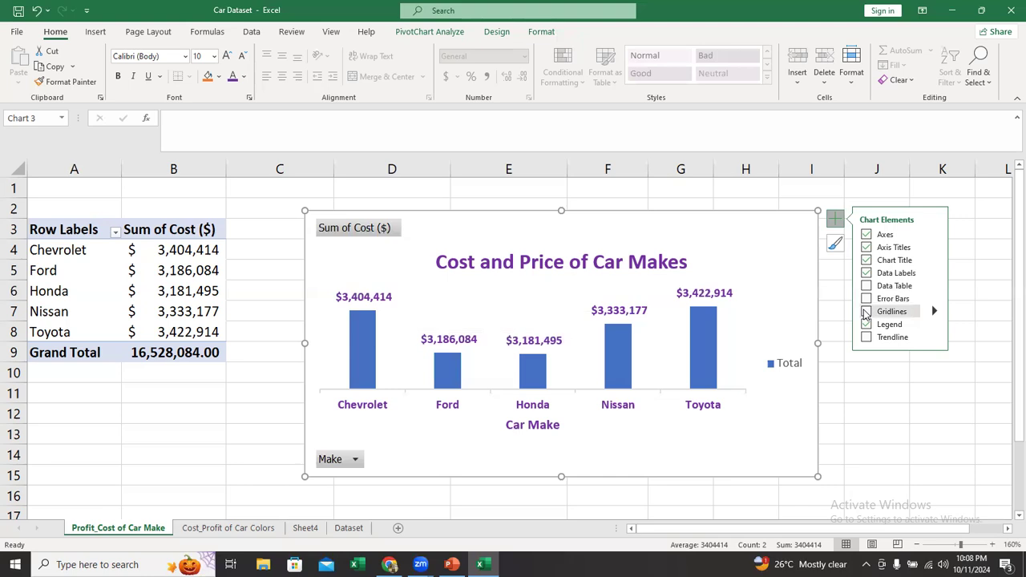
{"action": "left_click", "coordinate": [866, 312]}
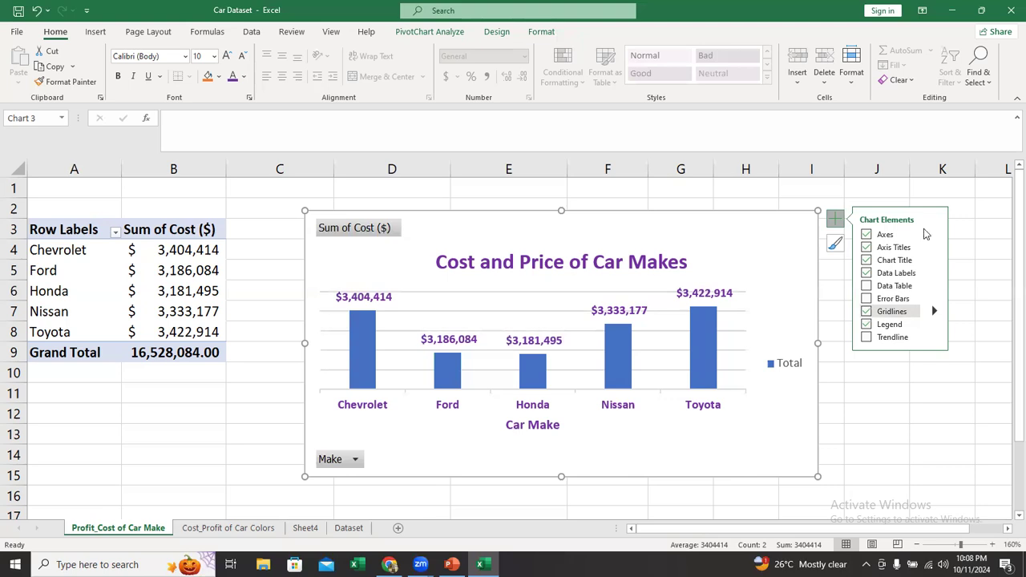
Step: Show the primary vertical axis and hide it again, leaving the chart without its gridlines as well
{"action": "mouse_move", "coordinate": [854, 237]}
{"action": "left_click", "coordinate": [768, 249]}
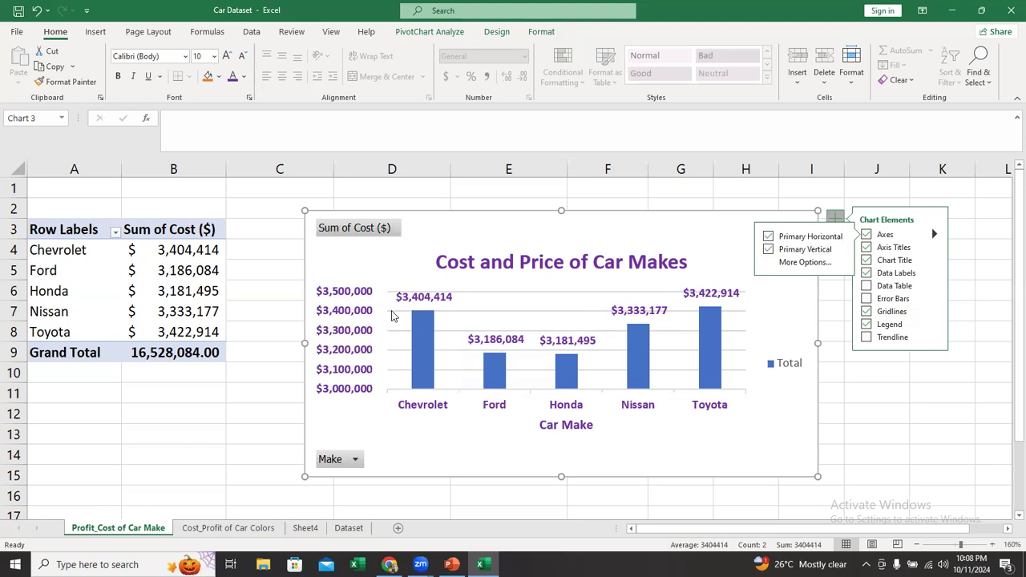
{"action": "left_click", "coordinate": [769, 250]}
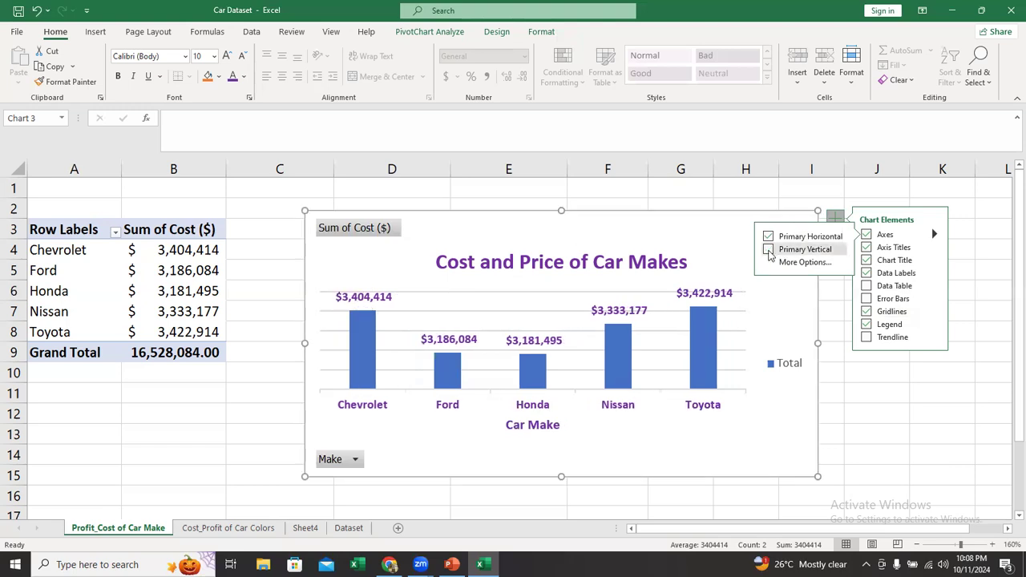
{"action": "left_click", "coordinate": [867, 312]}
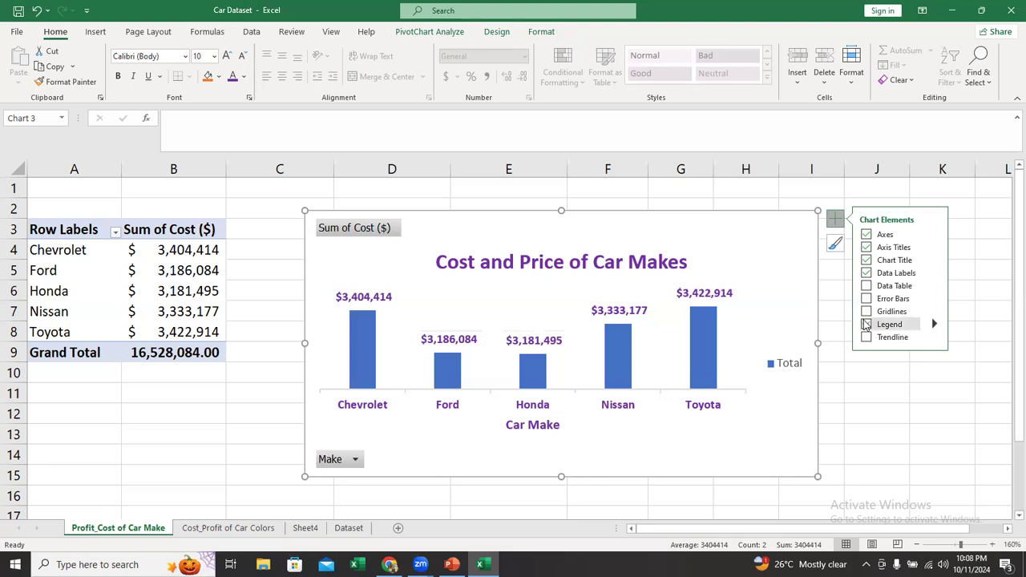
Step: Show the pivot table's field list and add Price ($) to the values below Sum of Cost ($)
{"action": "left_click", "coordinate": [108, 280]}
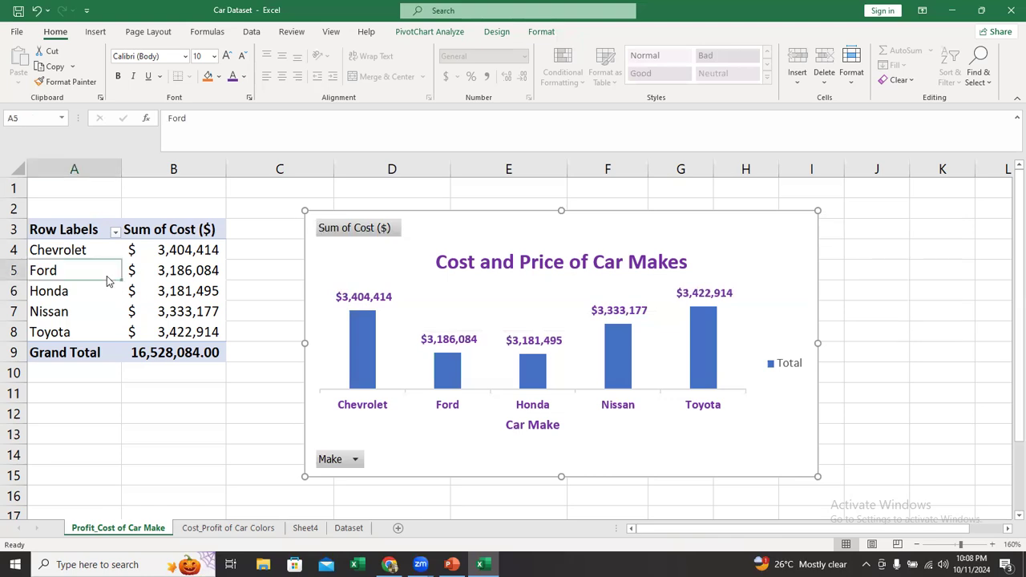
{"action": "right_click", "coordinate": [140, 277]}
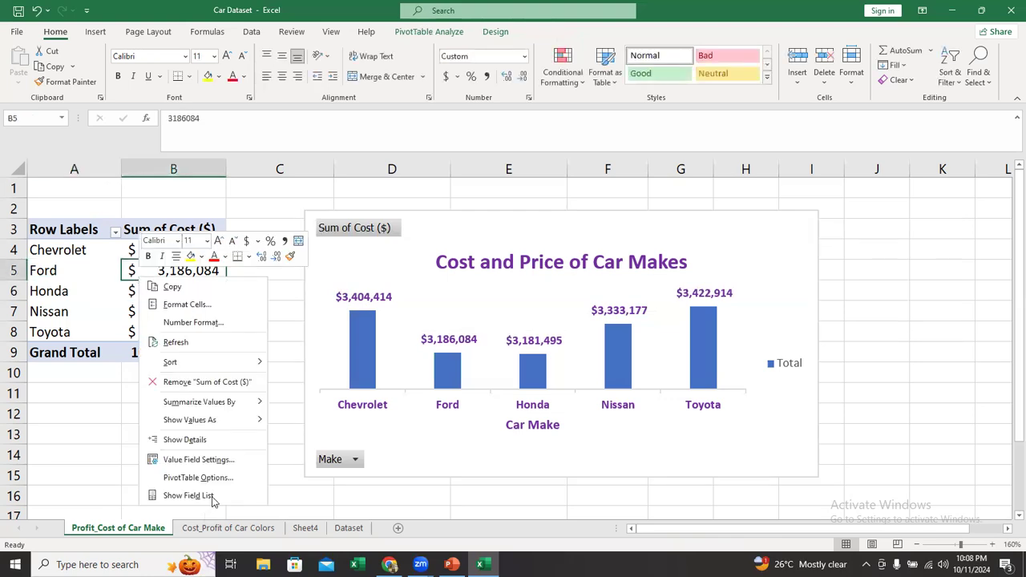
{"action": "left_click", "coordinate": [211, 498]}
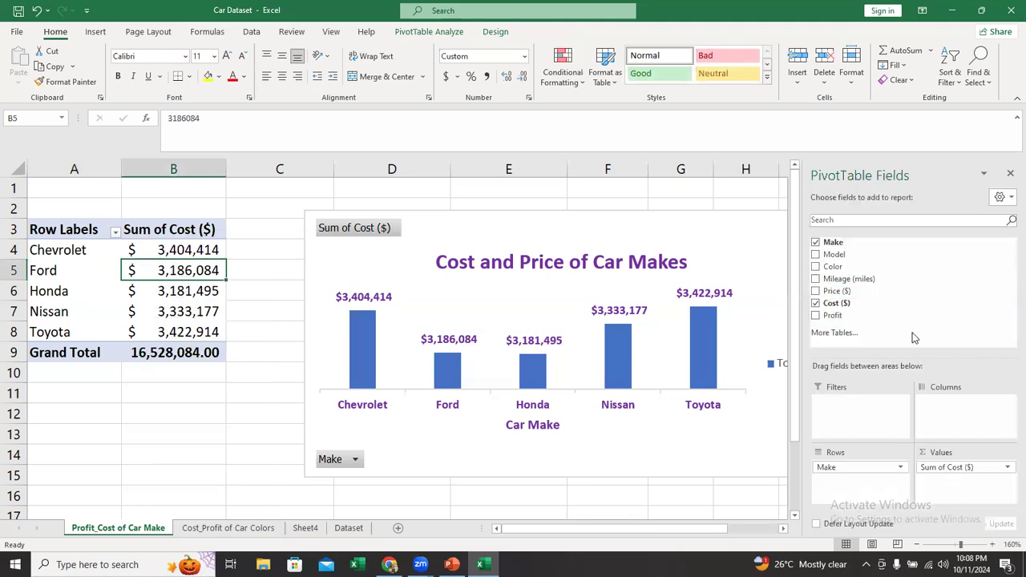
{"action": "left_click_drag", "start_coordinate": [837, 291], "coordinate": [961, 490]}
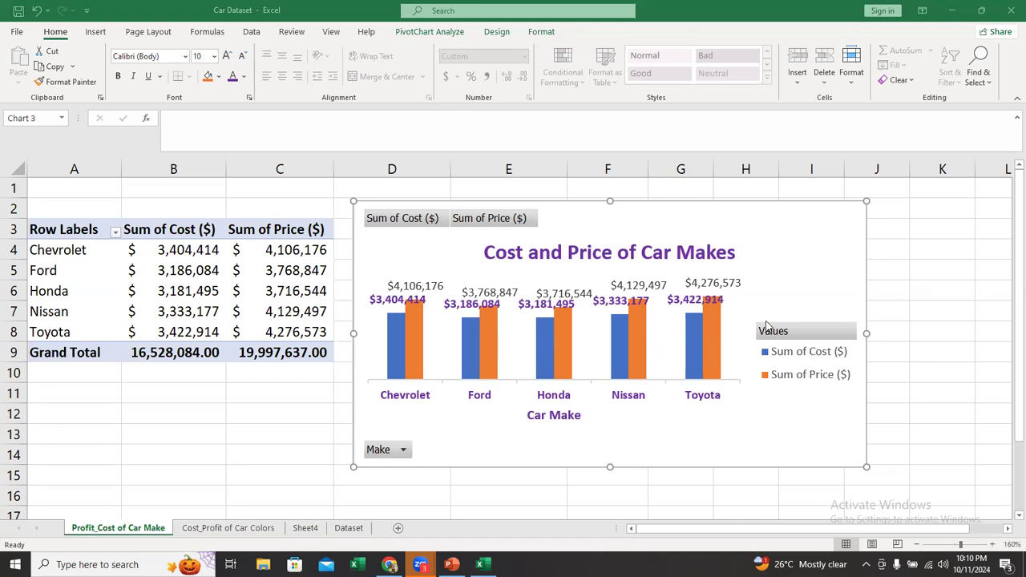
Step: Turn the legend of the cost and price chart off and back on to compare both views
{"action": "left_click", "coordinate": [850, 216]}
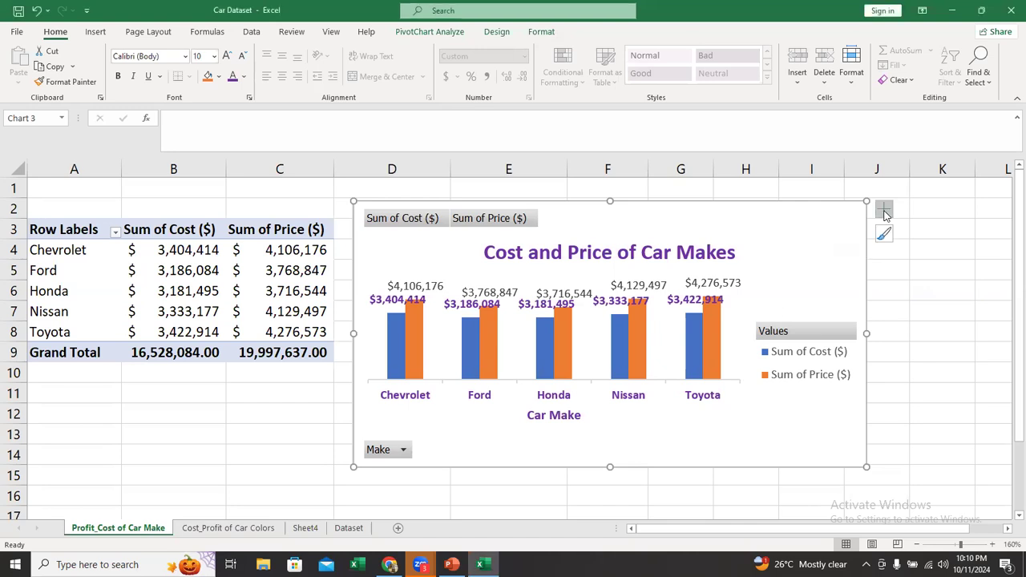
{"action": "left_click", "coordinate": [885, 211]}
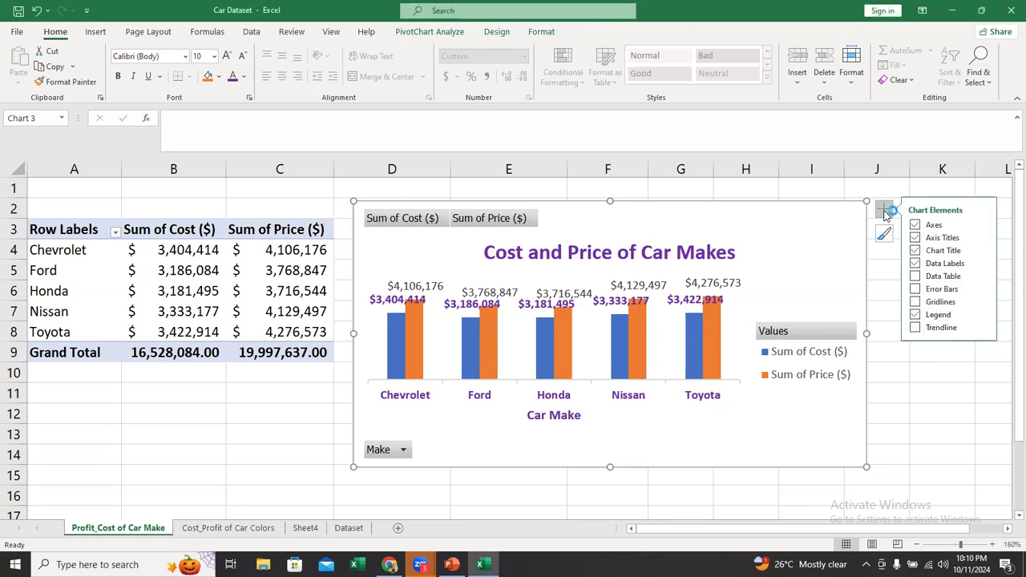
{"action": "left_click", "coordinate": [916, 315]}
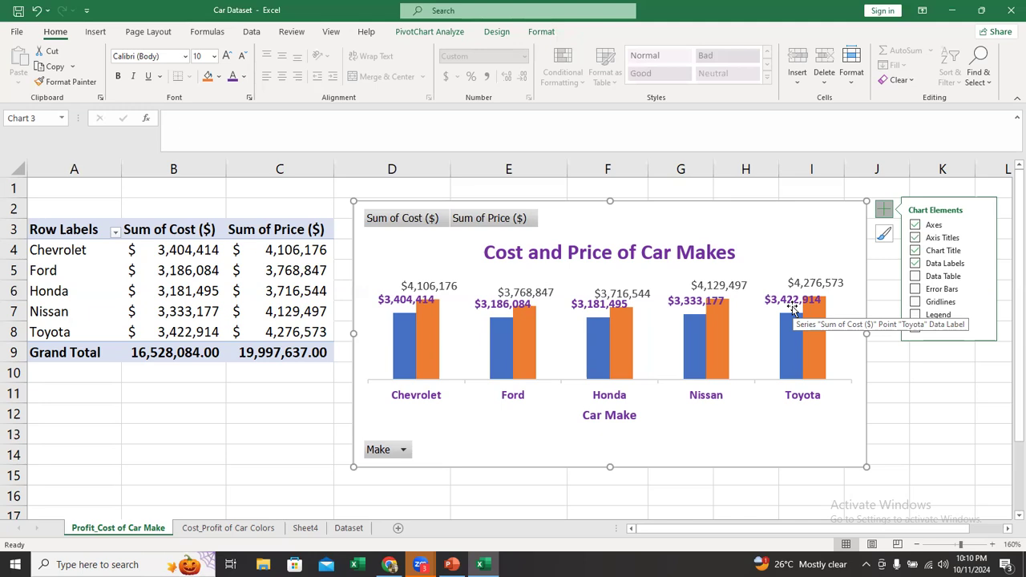
{"action": "left_click", "coordinate": [906, 305]}
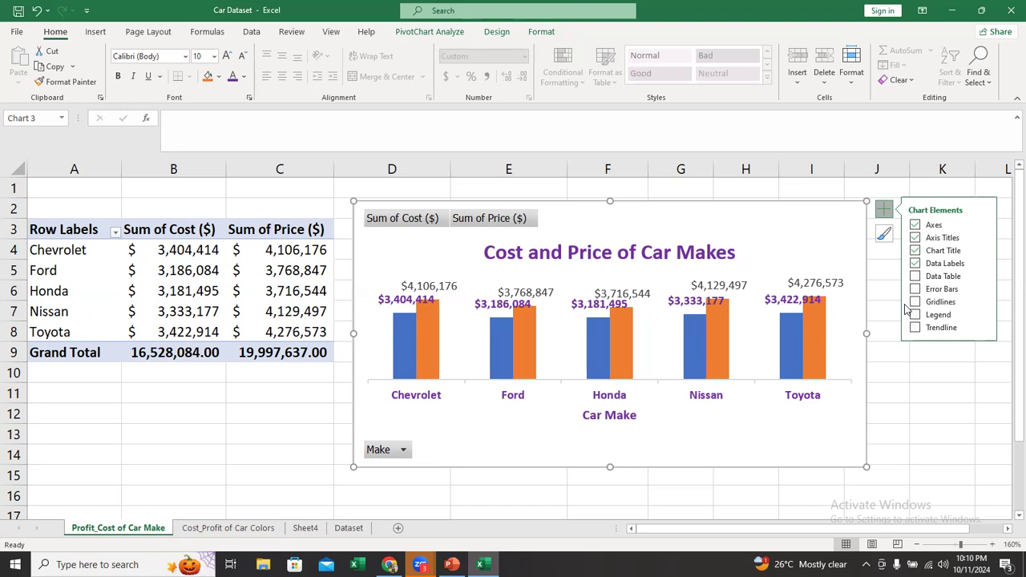
{"action": "left_click", "coordinate": [916, 315]}
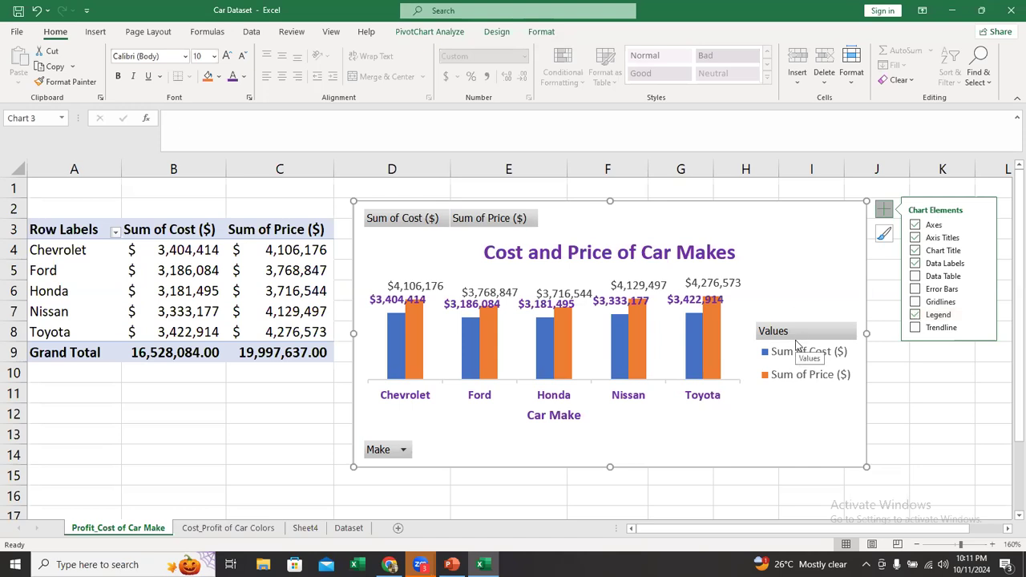
Step: Remove Sum of Price ($) from the pivot table's values and close the field list
{"action": "left_click", "coordinate": [166, 290]}
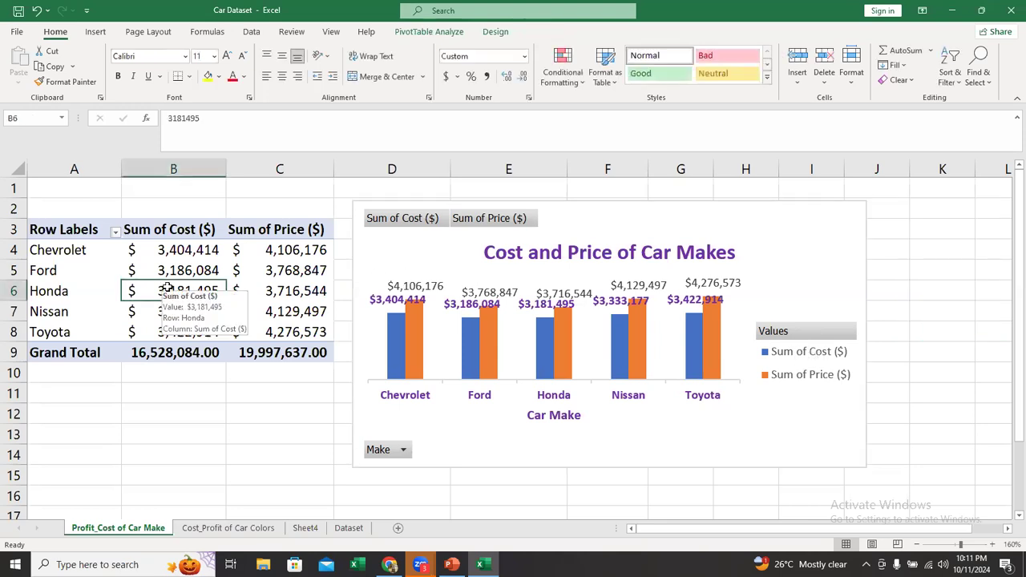
{"action": "right_click", "coordinate": [175, 291]}
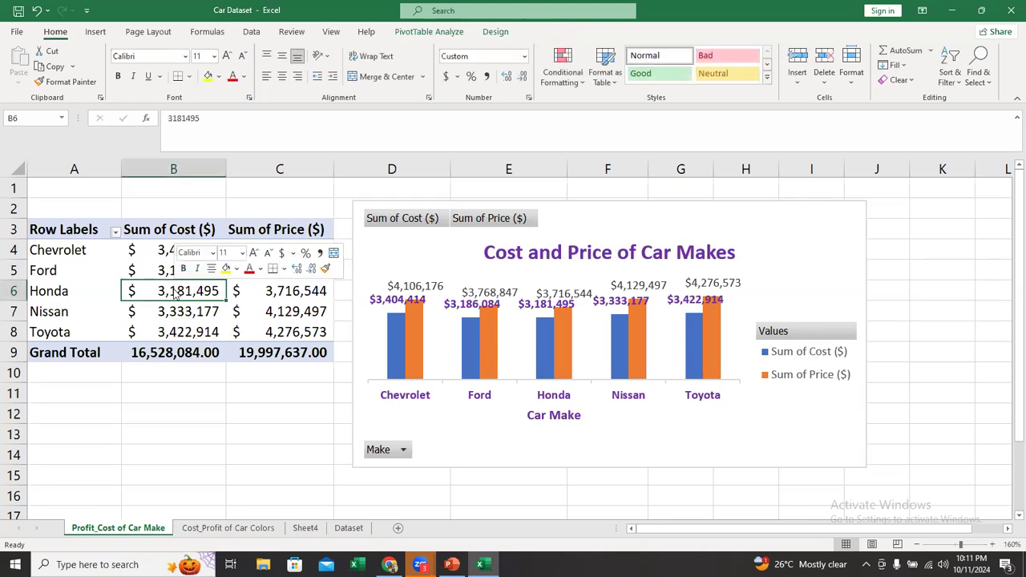
{"action": "left_click", "coordinate": [224, 507]}
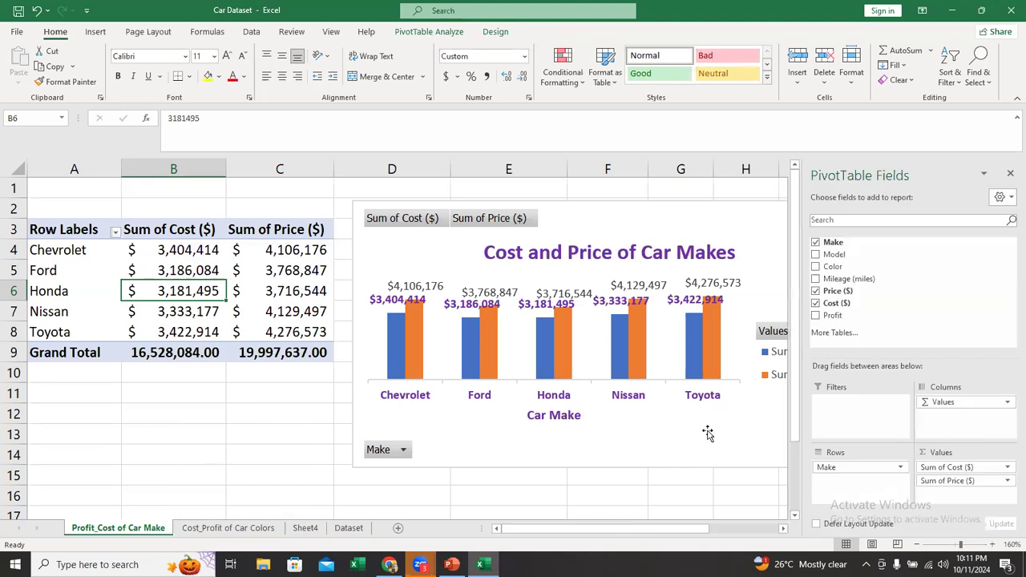
{"action": "left_click_drag", "start_coordinate": [949, 481], "coordinate": [917, 265]}
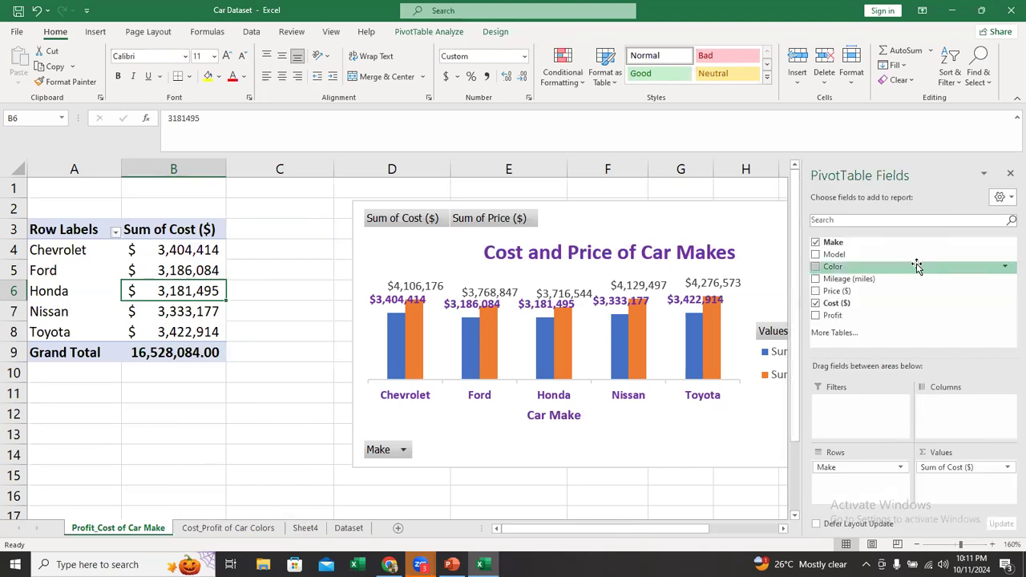
{"action": "left_click", "coordinate": [1010, 173]}
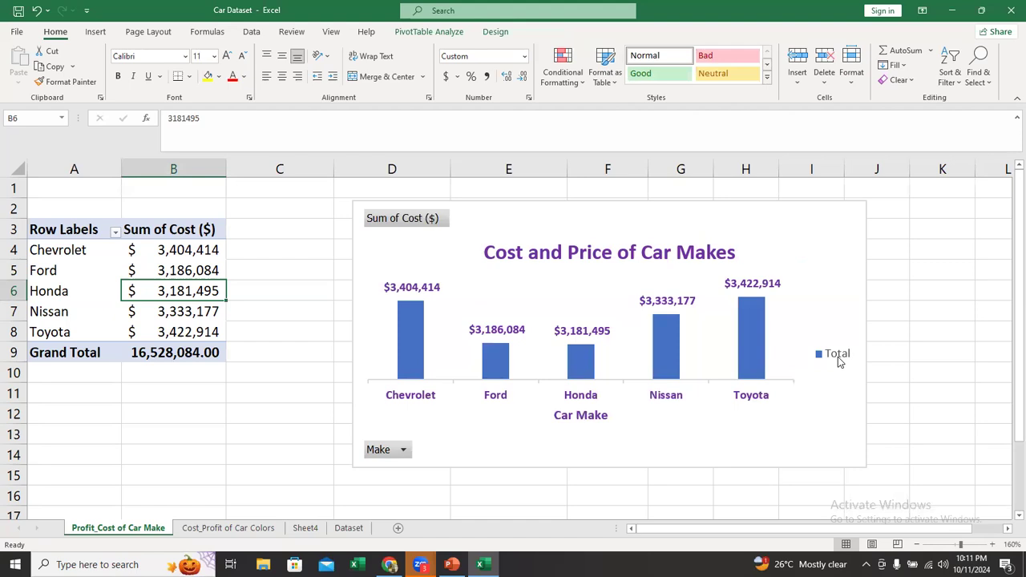
Step: Remove the legend from the car make chart
{"action": "left_click", "coordinate": [806, 218]}
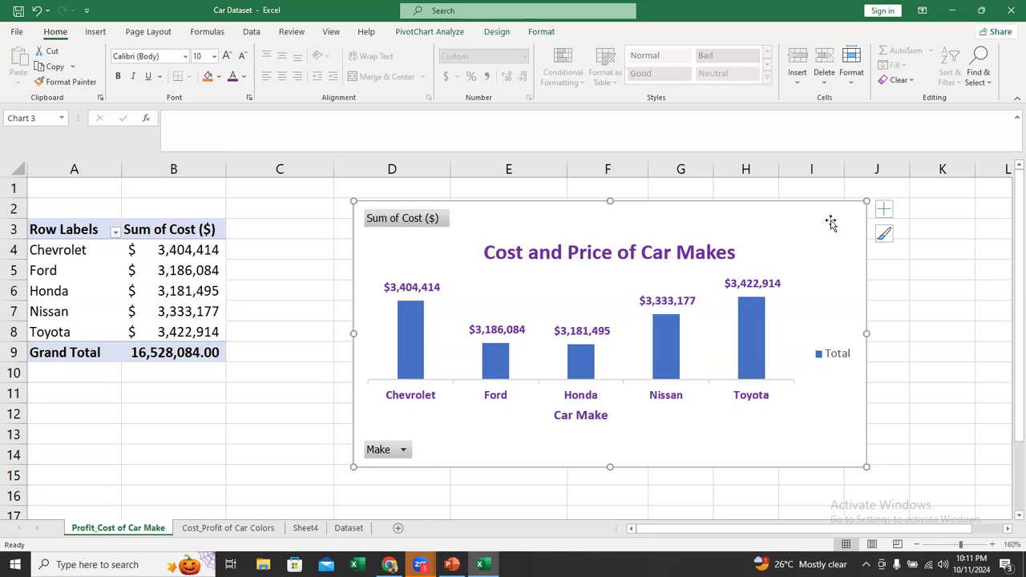
{"action": "left_click", "coordinate": [885, 209]}
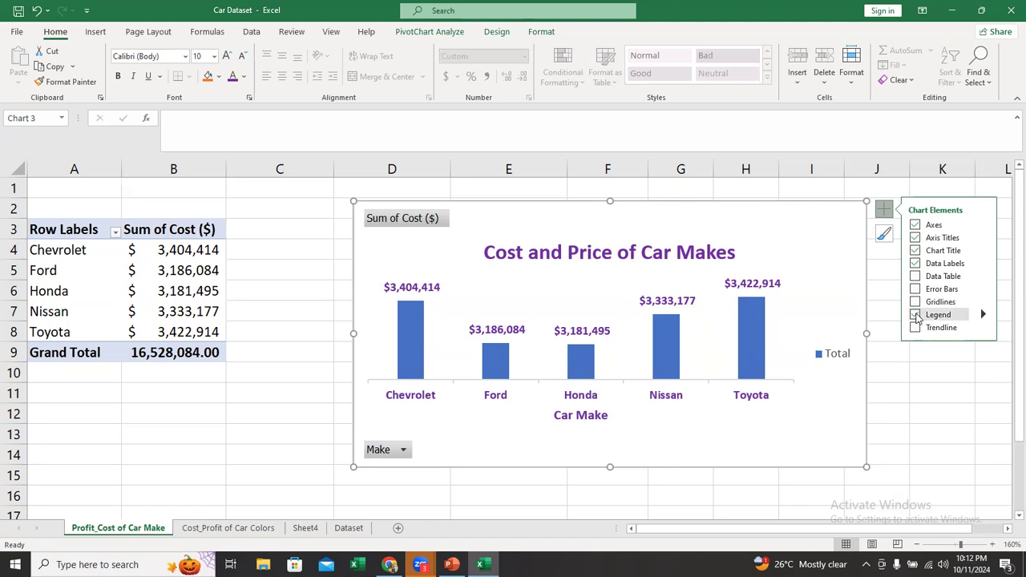
{"action": "left_click", "coordinate": [916, 315]}
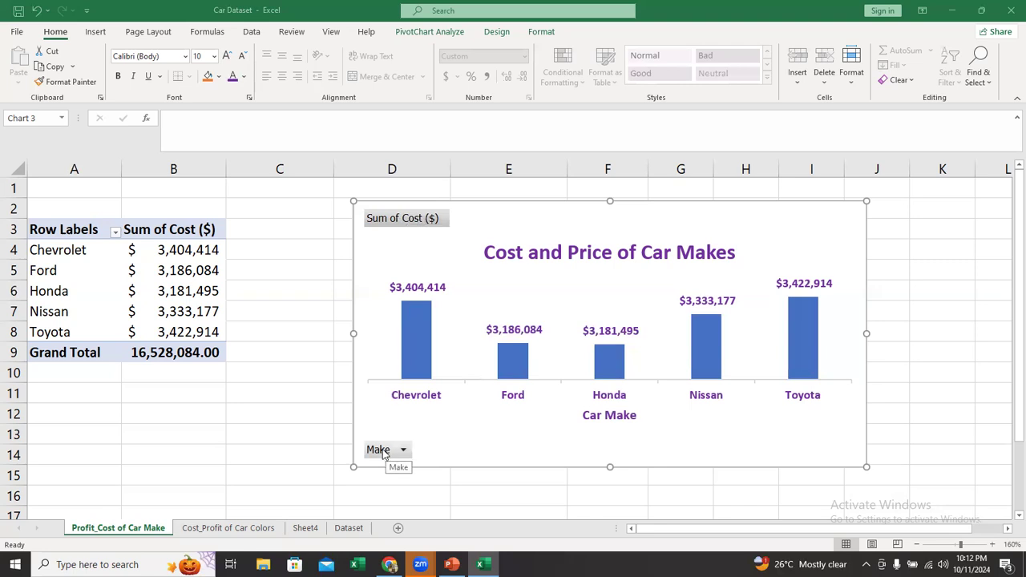
Step: Hide all field buttons on the chart
{"action": "left_click", "coordinate": [425, 222]}
{"action": "right_click", "coordinate": [412, 219]}
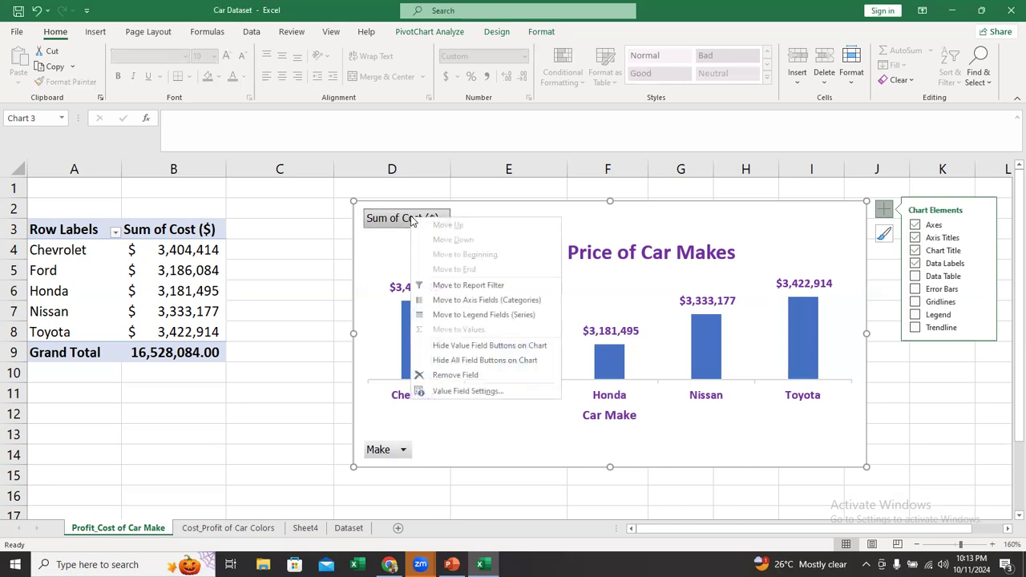
{"action": "left_click", "coordinate": [486, 360]}
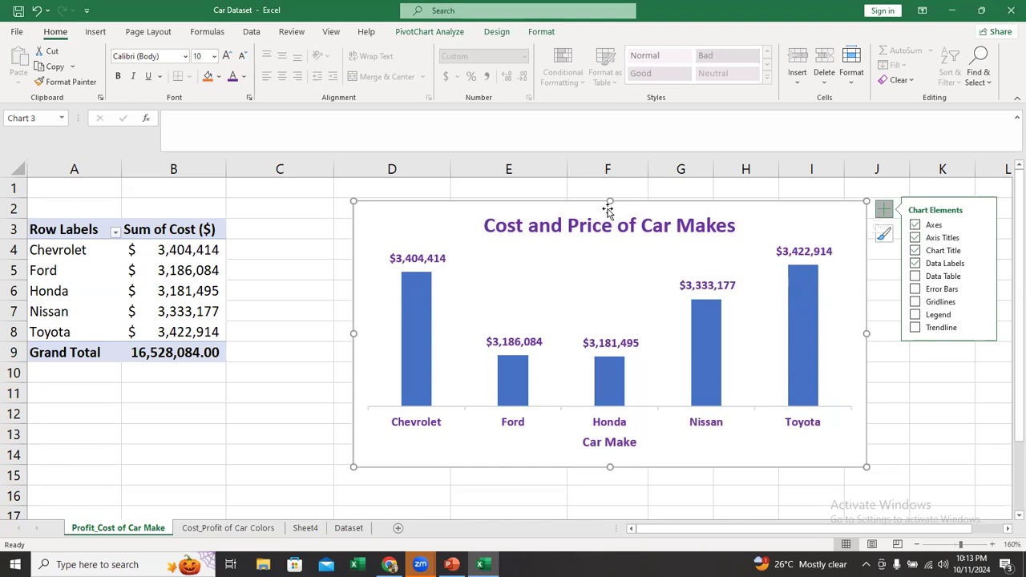
Step: Sort the pivot table's Sum of Cost ($) values from largest to smallest
{"action": "left_click", "coordinate": [117, 291]}
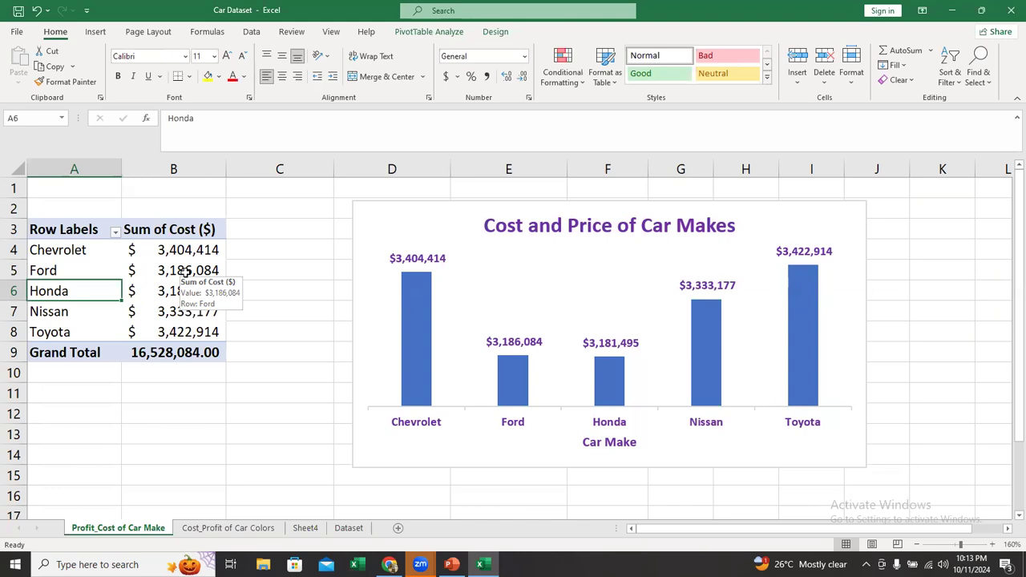
{"action": "left_click", "coordinate": [74, 271]}
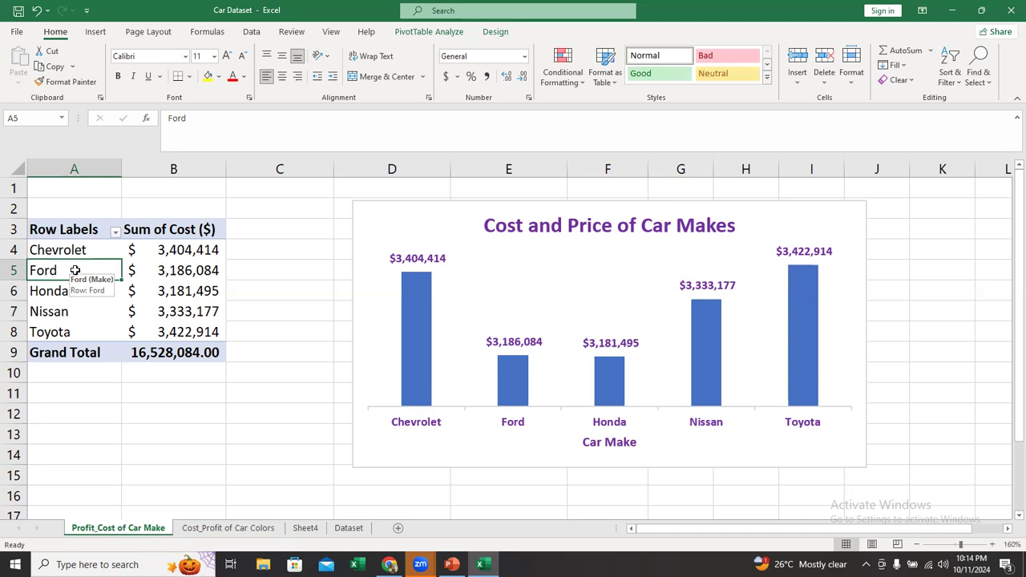
{"action": "left_click", "coordinate": [185, 269]}
{"action": "right_click", "coordinate": [186, 269]}
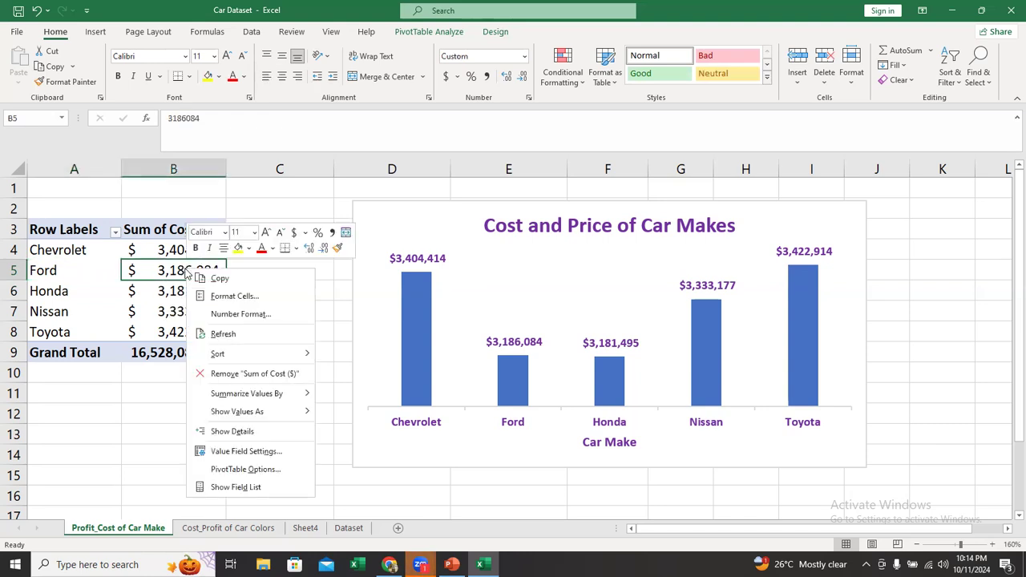
{"action": "mouse_move", "coordinate": [258, 354]}
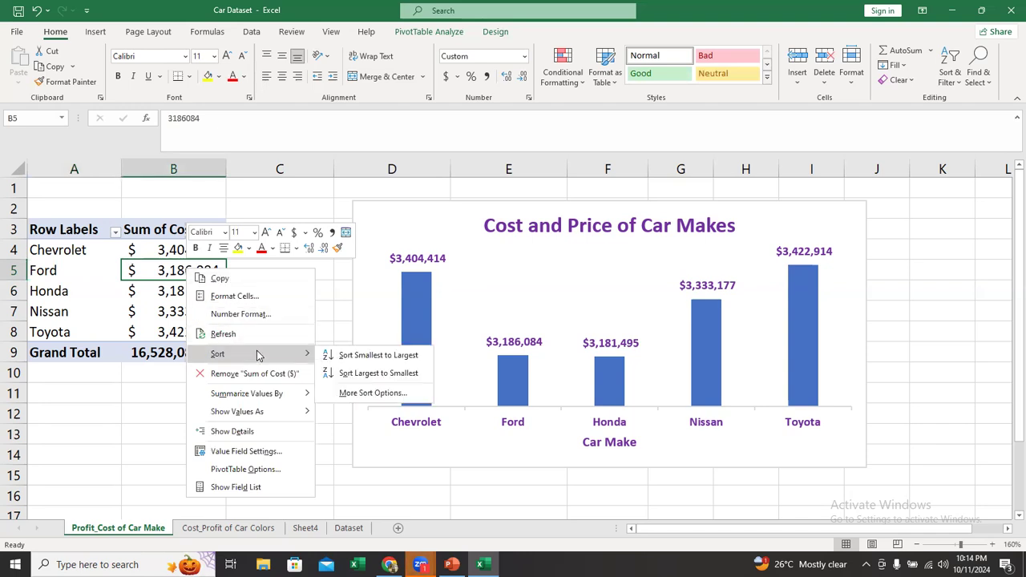
{"action": "left_click", "coordinate": [353, 373]}
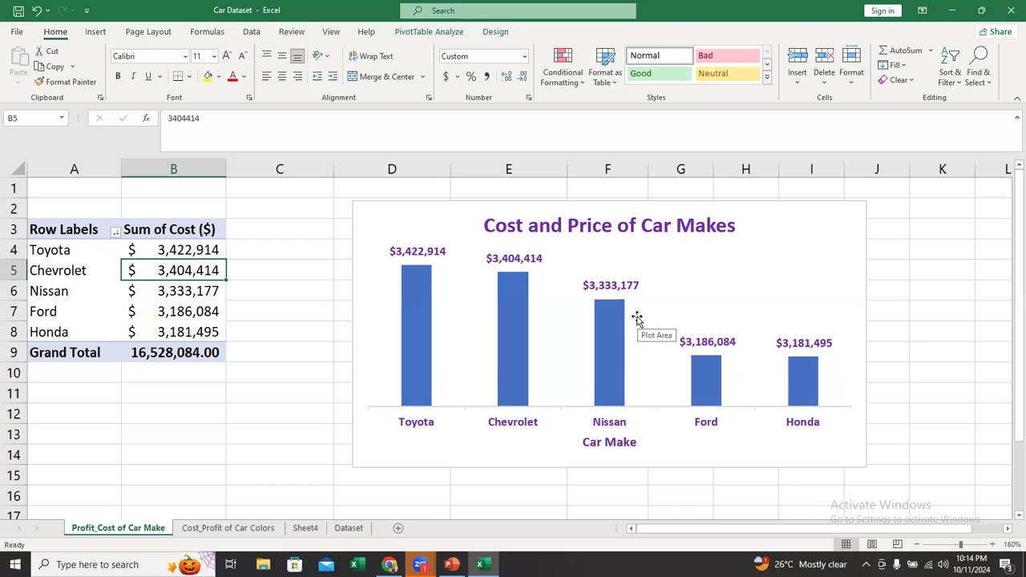
Step: Filter the car makes to the top 3 items by Sum of Cost ($)
{"action": "left_click", "coordinate": [63, 275]}
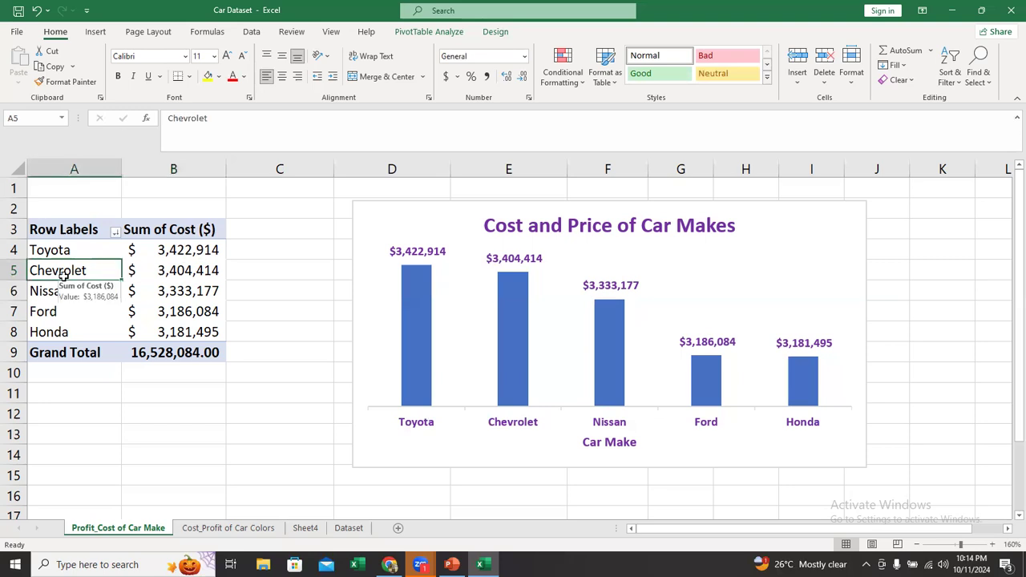
{"action": "right_click", "coordinate": [72, 270]}
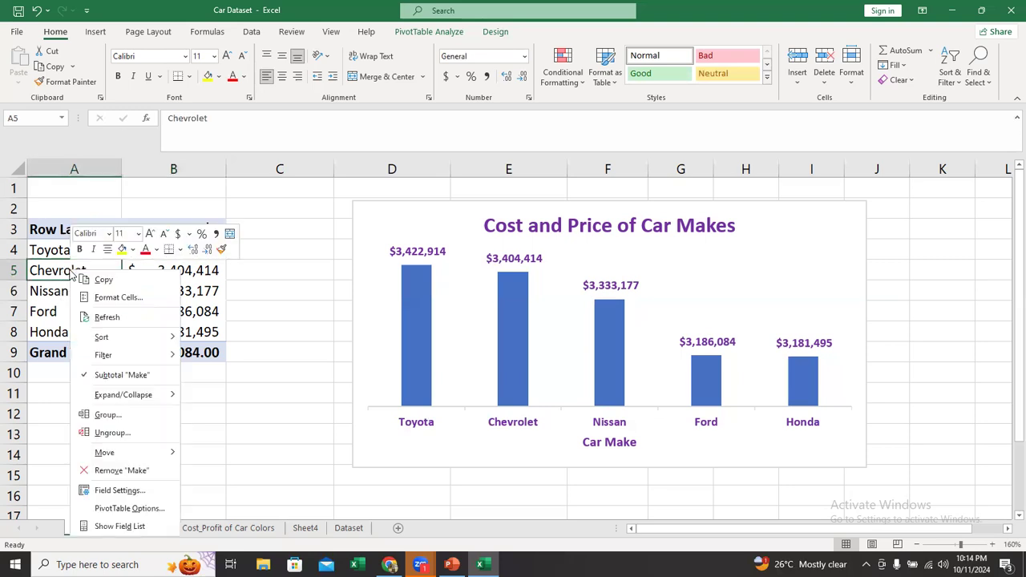
{"action": "mouse_move", "coordinate": [121, 358]}
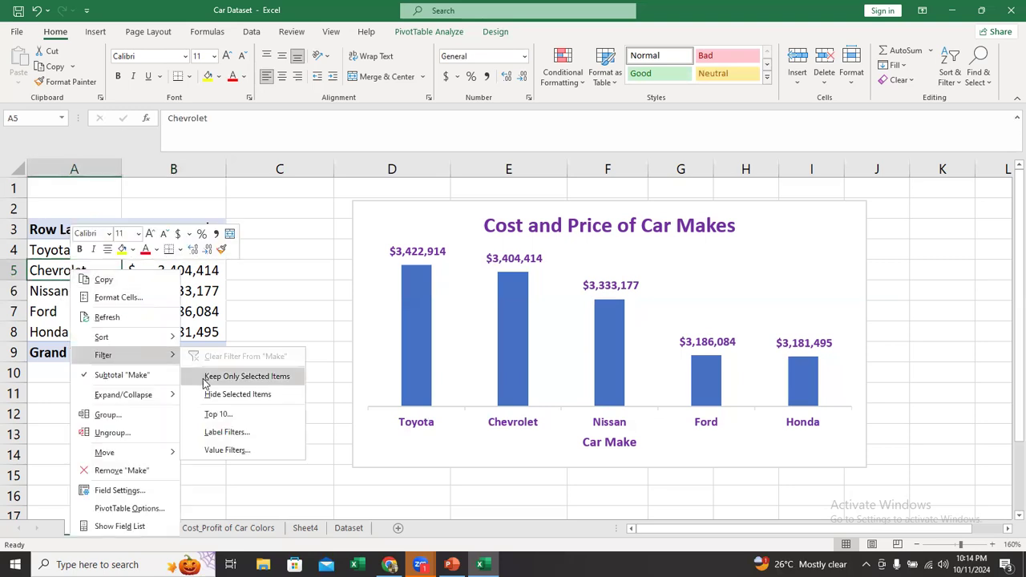
{"action": "left_click", "coordinate": [215, 415]}
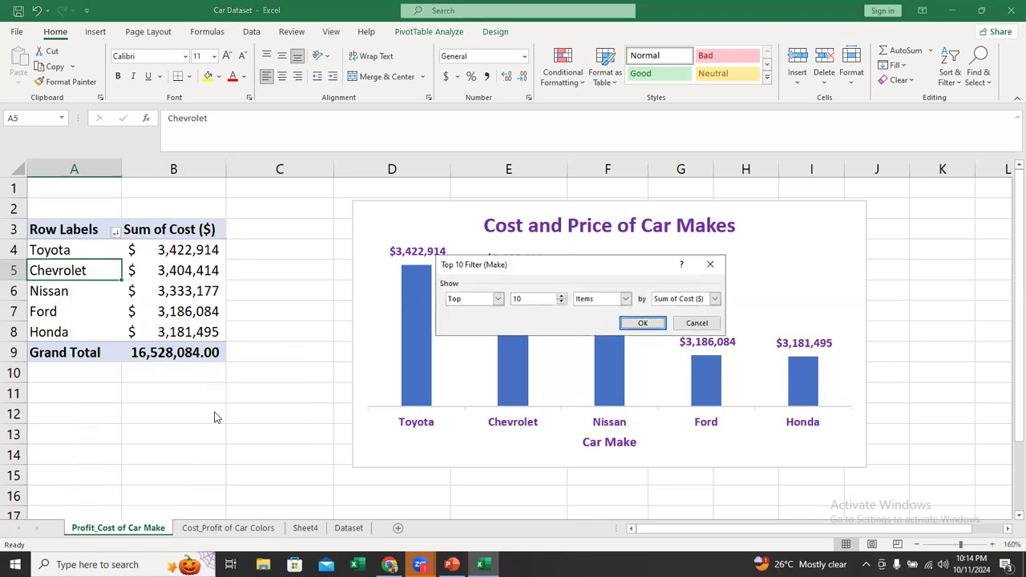
{"action": "left_click", "coordinate": [534, 298]}
{"action": "key", "text": "BackSpace"}
{"action": "key", "text": "BackSpace"}
{"action": "type", "text": "3"}
{"action": "key", "text": "Return"}
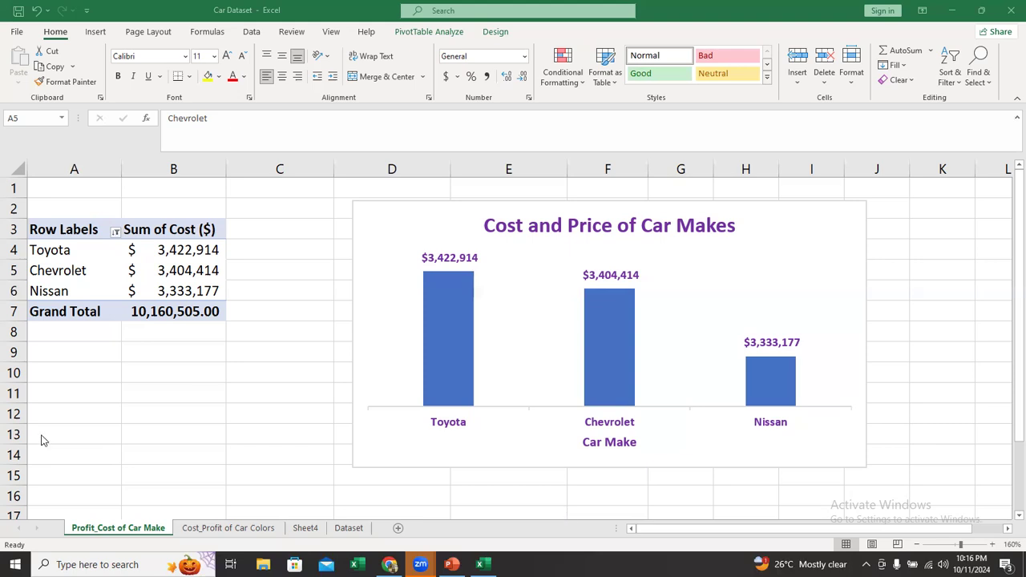
Step: Look over the pivot tables on the Cost_Profit of Car Colors sheet and Sheet4, and return to the Profit_Cost of Car Make sheet
{"action": "left_click", "coordinate": [225, 529]}
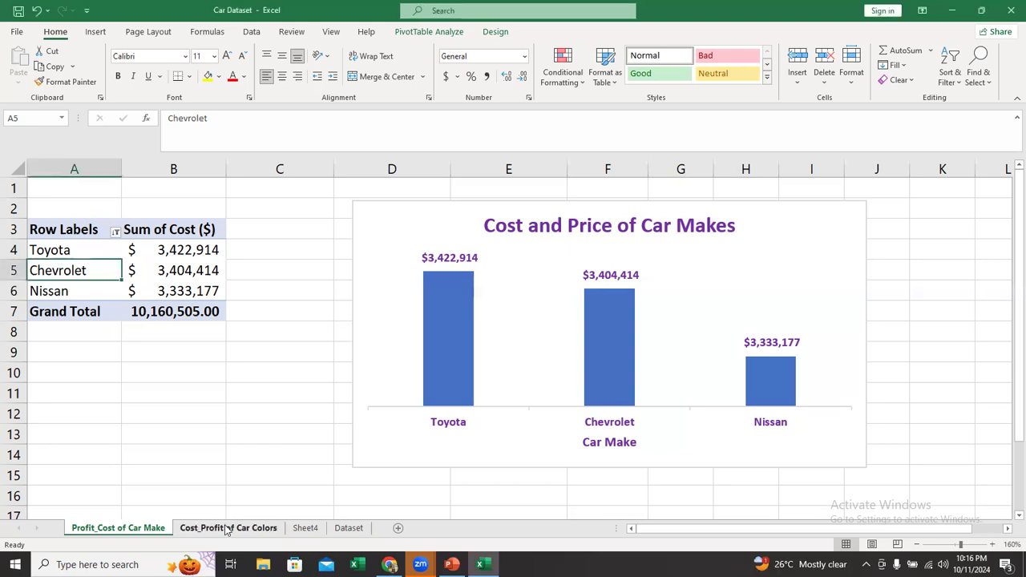
{"action": "left_click", "coordinate": [225, 529]}
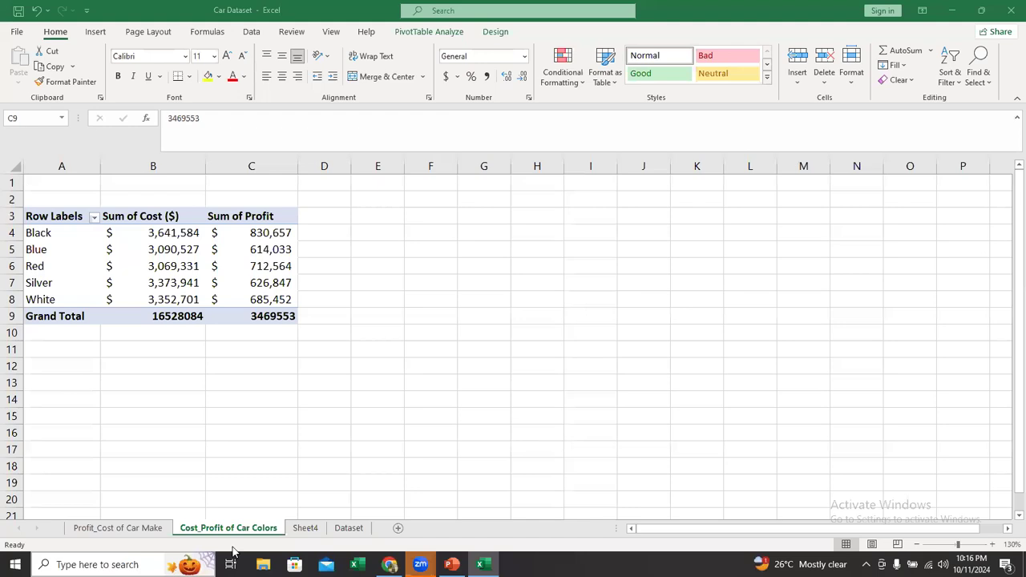
{"action": "key", "text": "ctrl+Page_Down"}
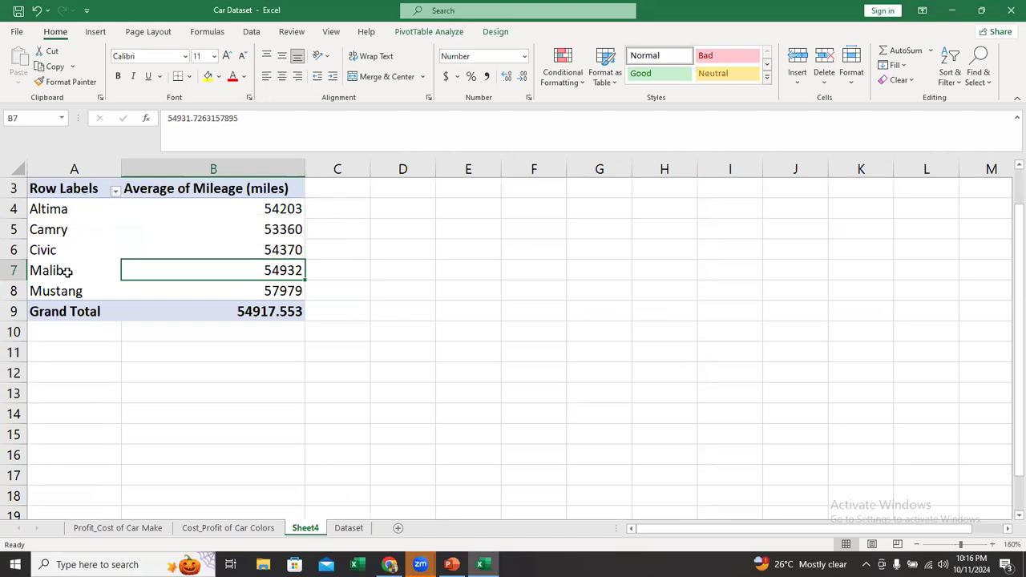
{"action": "left_click", "coordinate": [127, 529]}
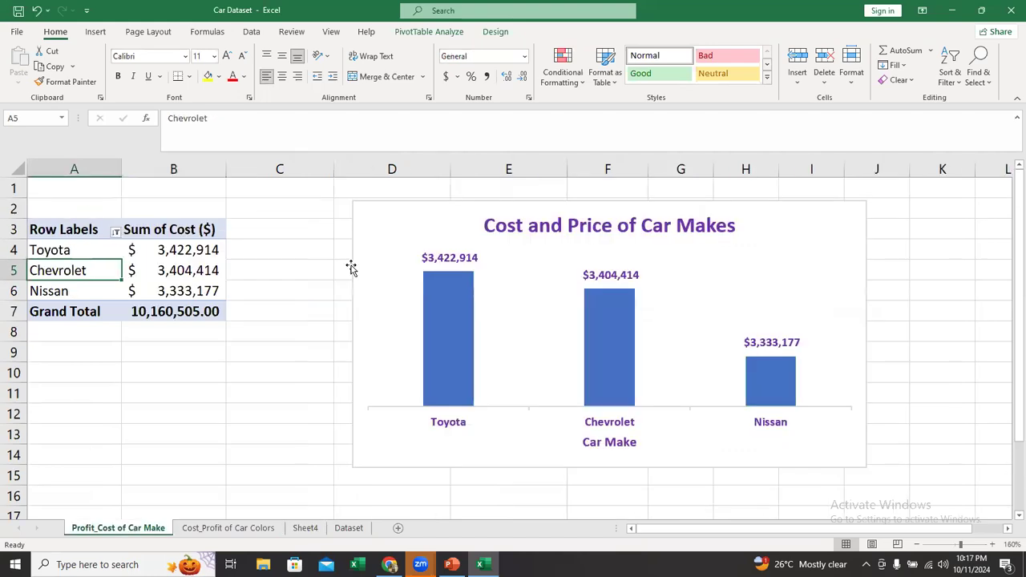
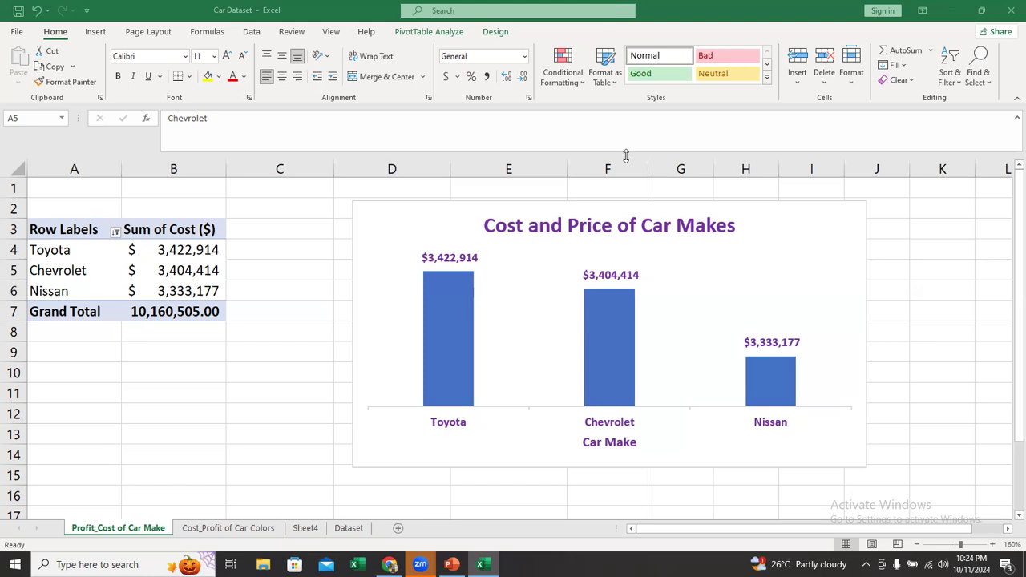
Step: Change the Cost and Price of Car Makes chart from clustered column to a basic line chart
{"action": "left_click", "coordinate": [537, 240]}
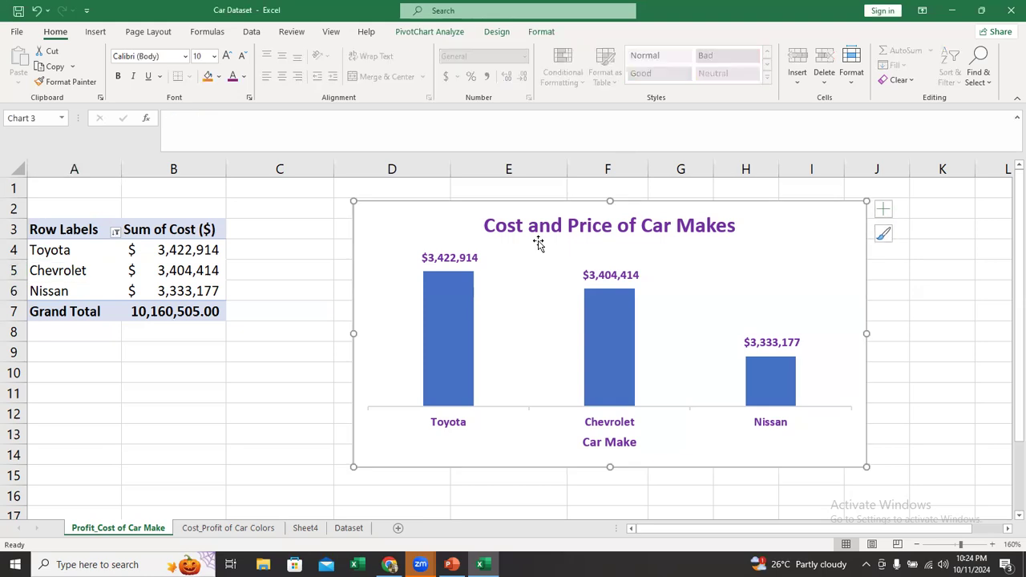
{"action": "right_click", "coordinate": [538, 240]}
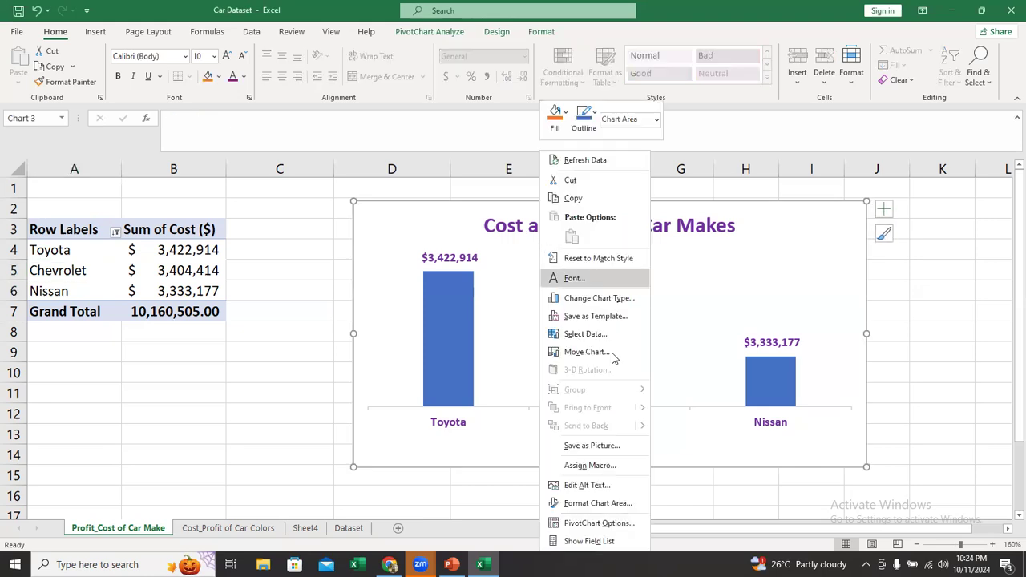
{"action": "left_click", "coordinate": [611, 305]}
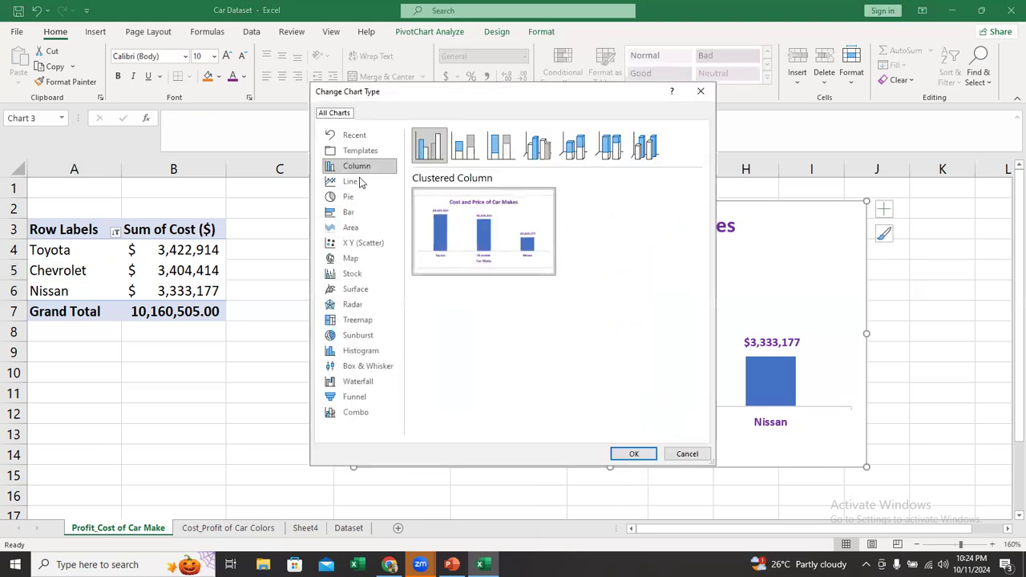
{"action": "left_click", "coordinate": [350, 182]}
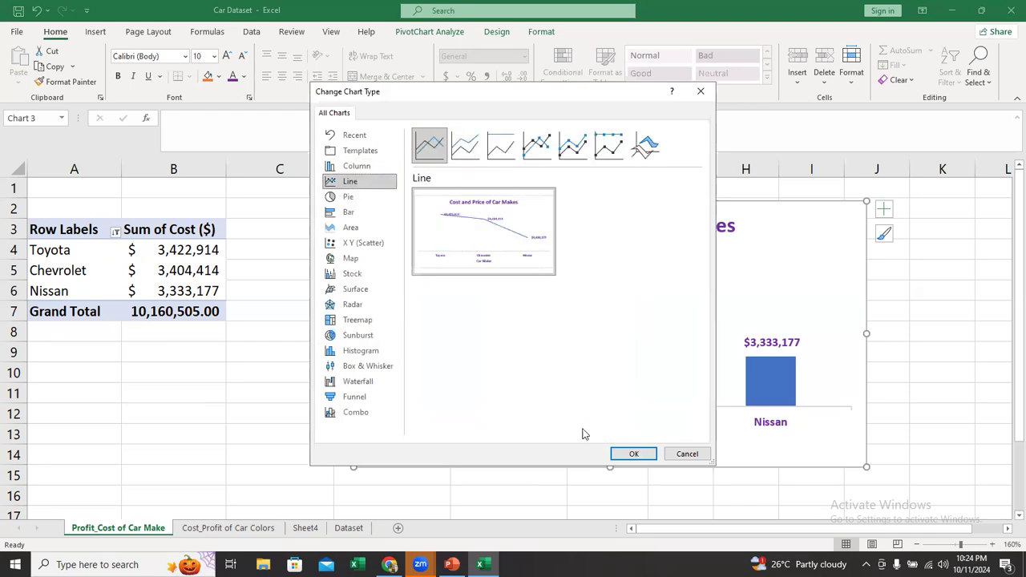
{"action": "left_click", "coordinate": [633, 454]}
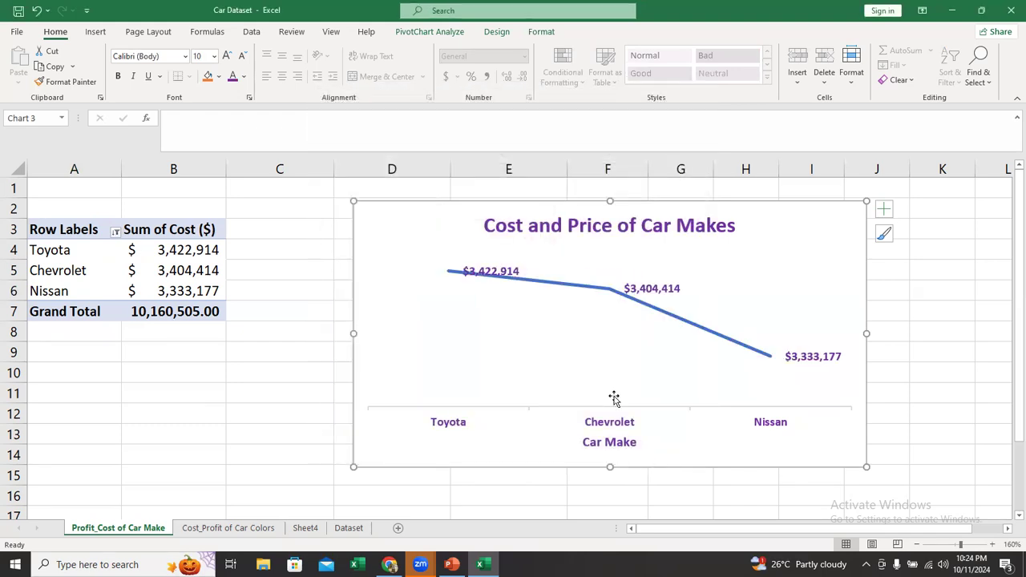